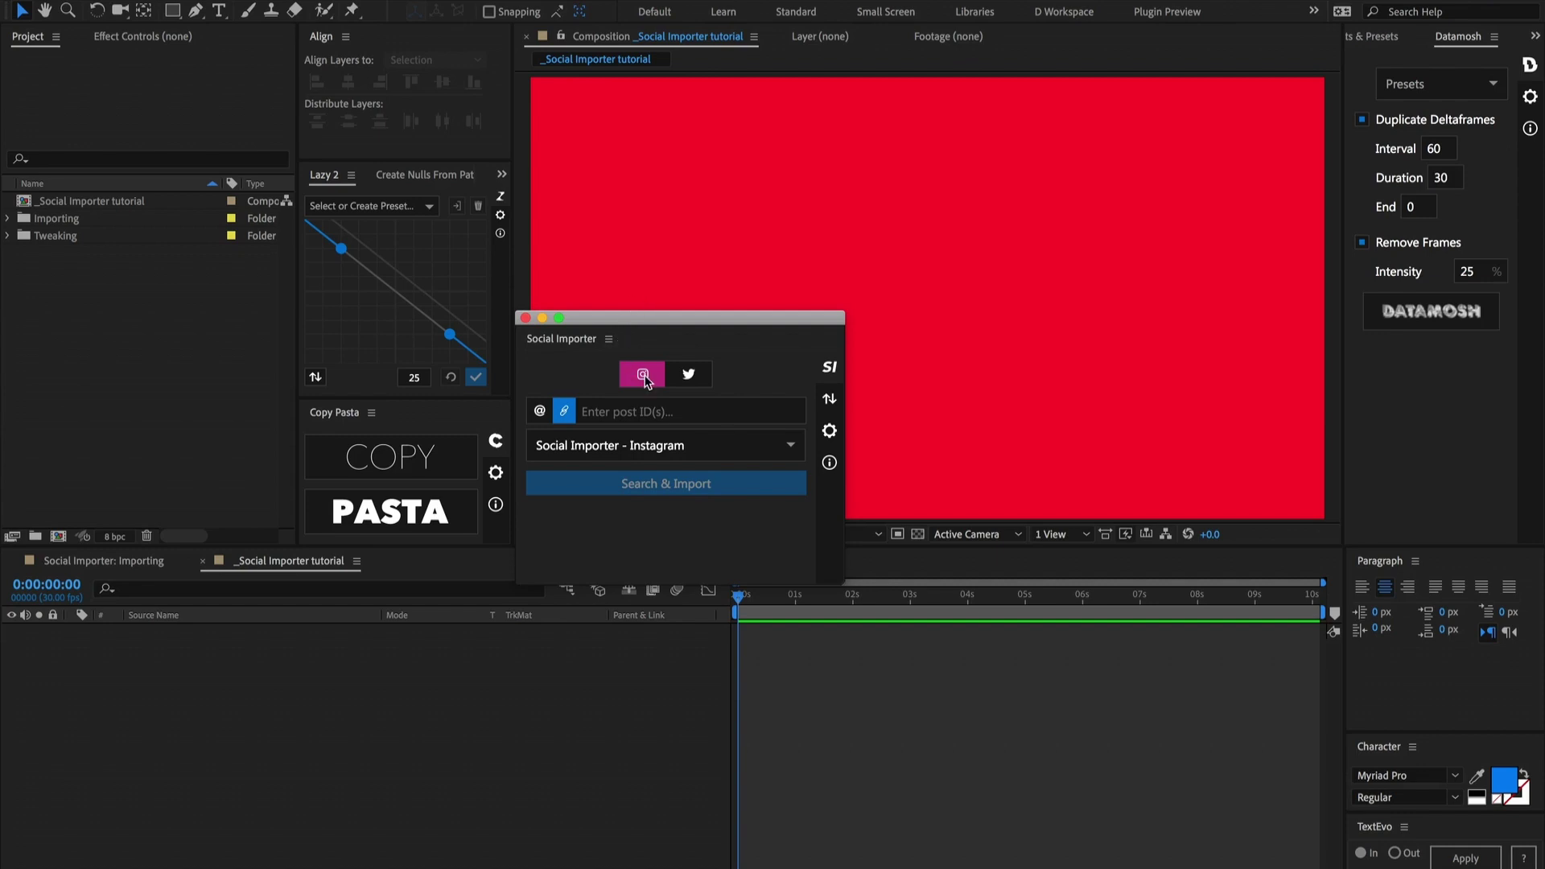
Step: Review the Instagram and Twitter sources in Social Importer, comparing the username search with the post ID entry for each
{"action": "left_click", "coordinate": [692, 377]}
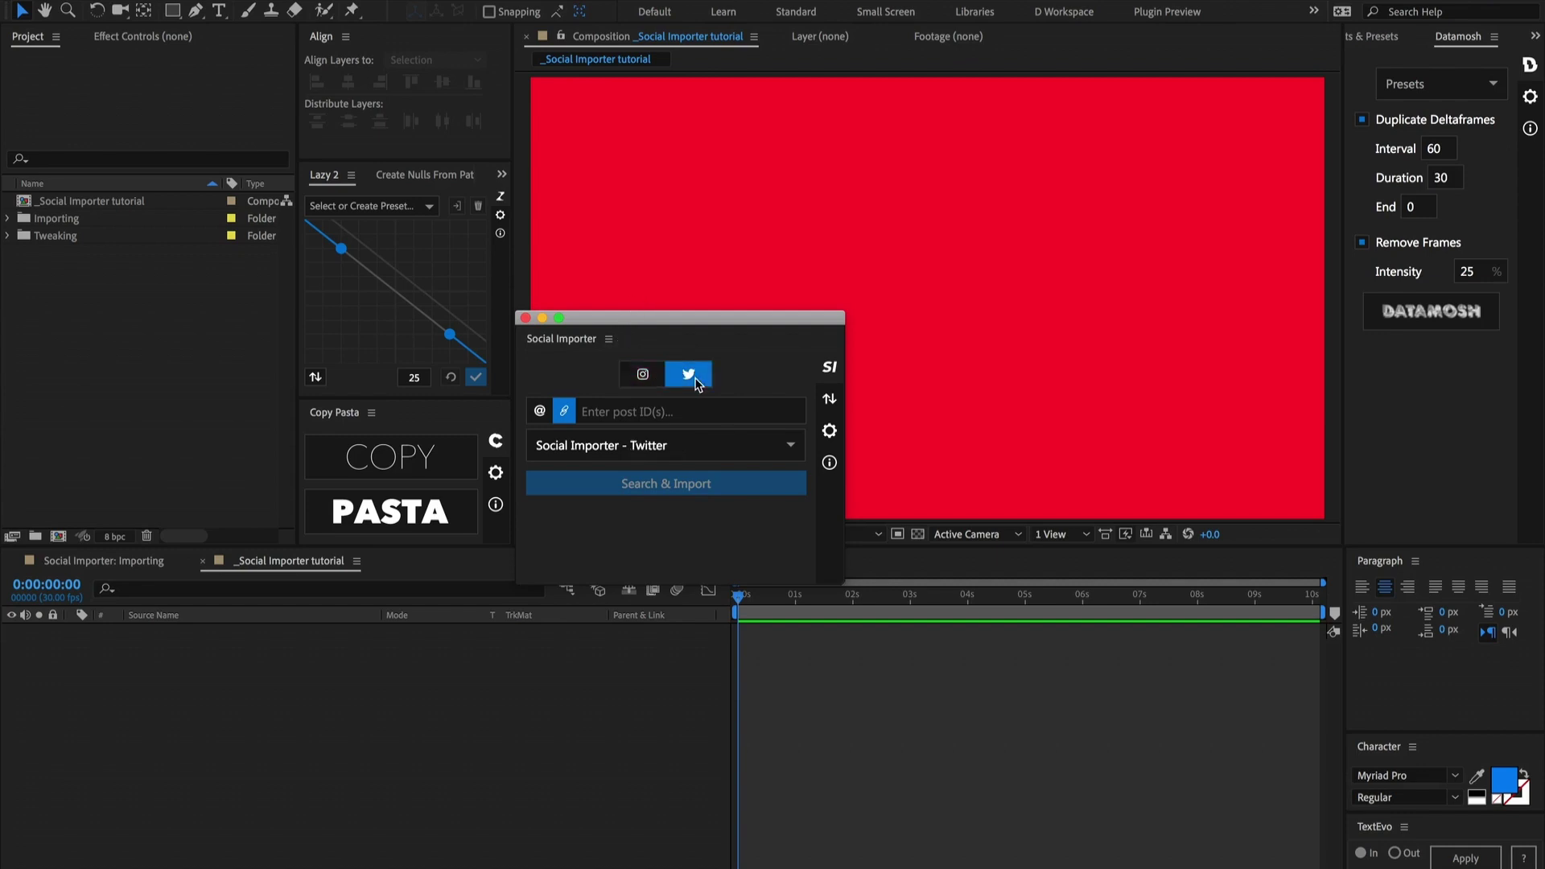
{"action": "left_click", "coordinate": [664, 378]}
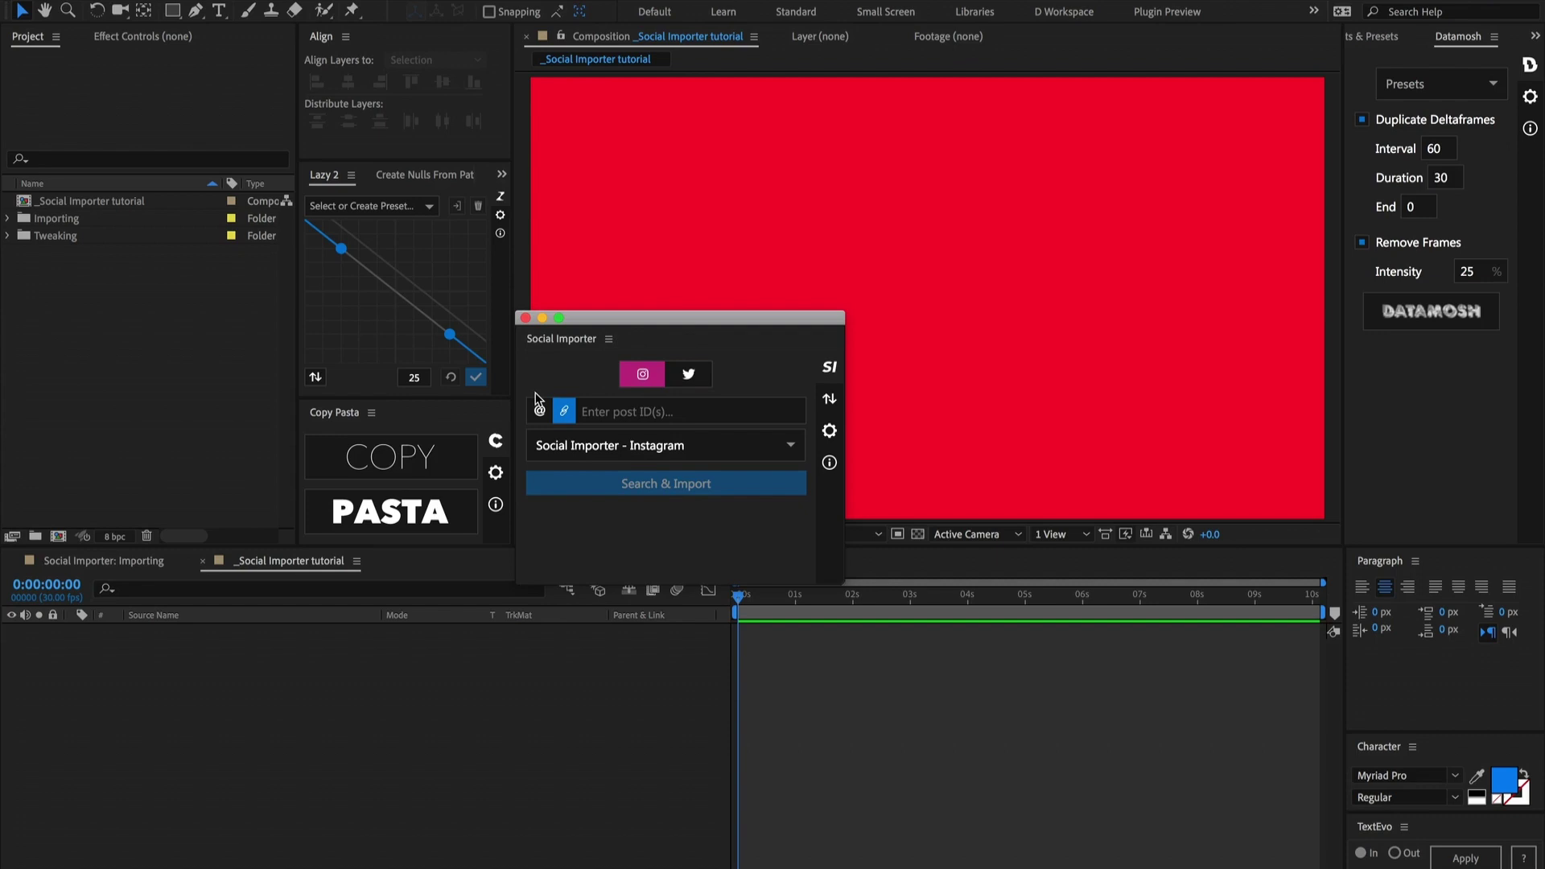
{"action": "left_click", "coordinate": [540, 412]}
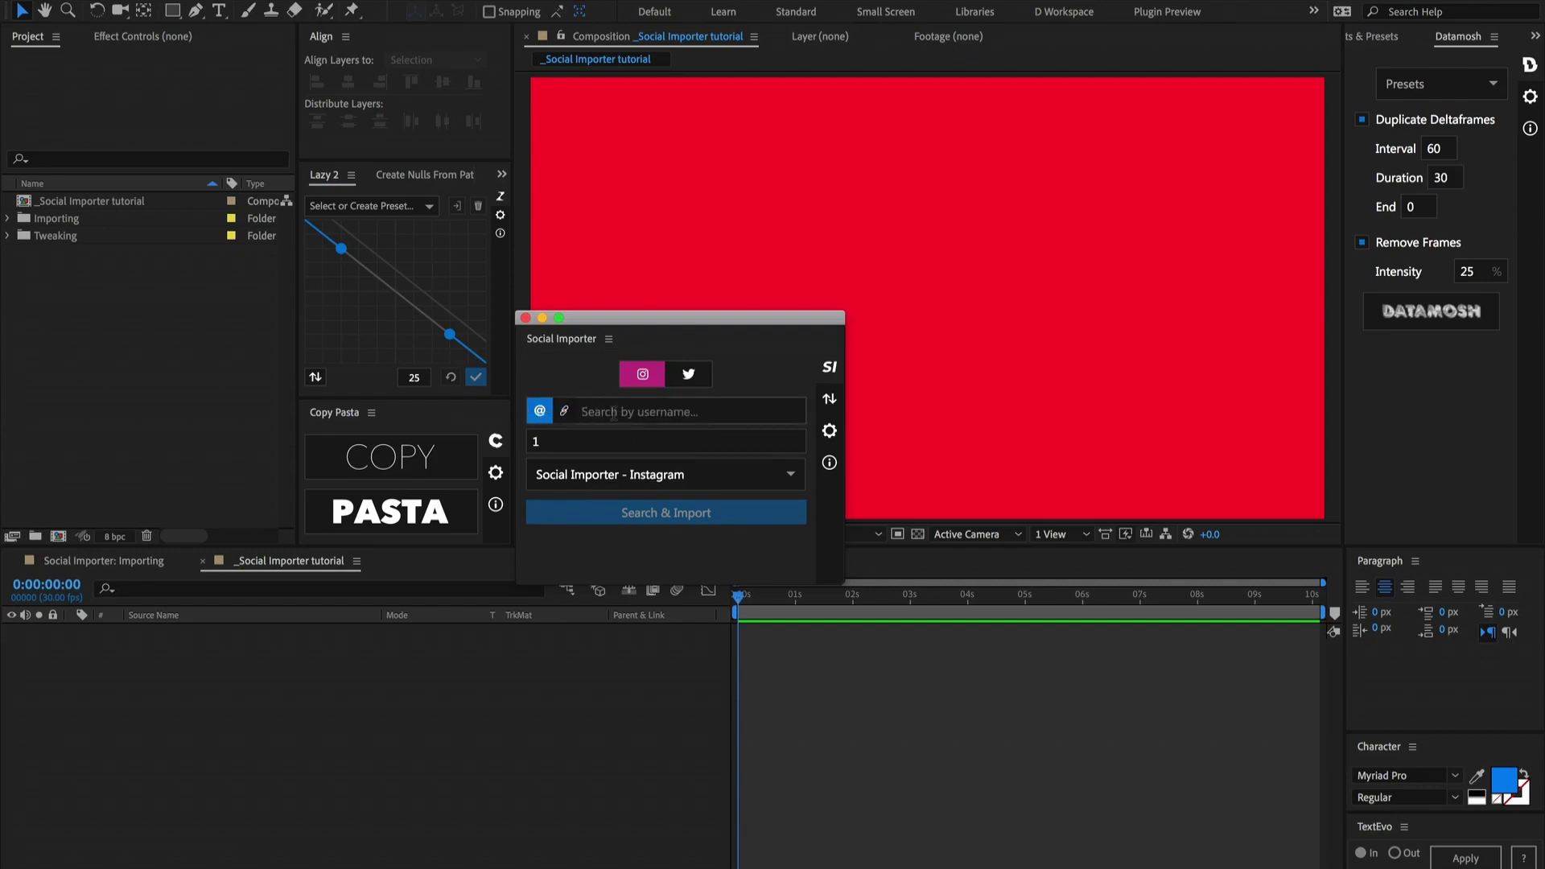
{"action": "left_click", "coordinate": [565, 413]}
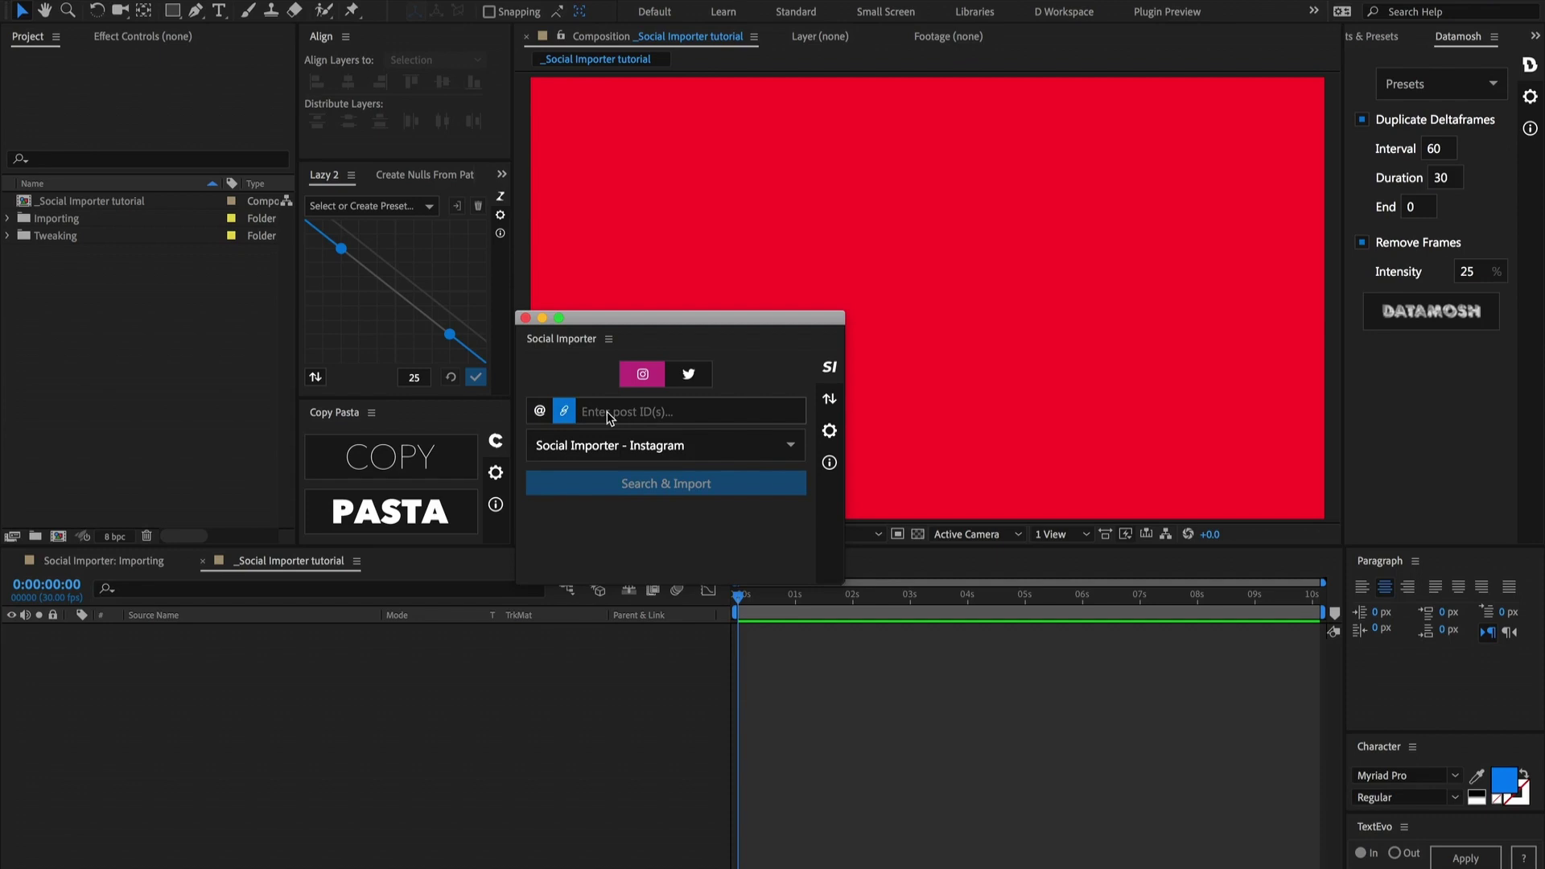
{"action": "left_click", "coordinate": [689, 374]}
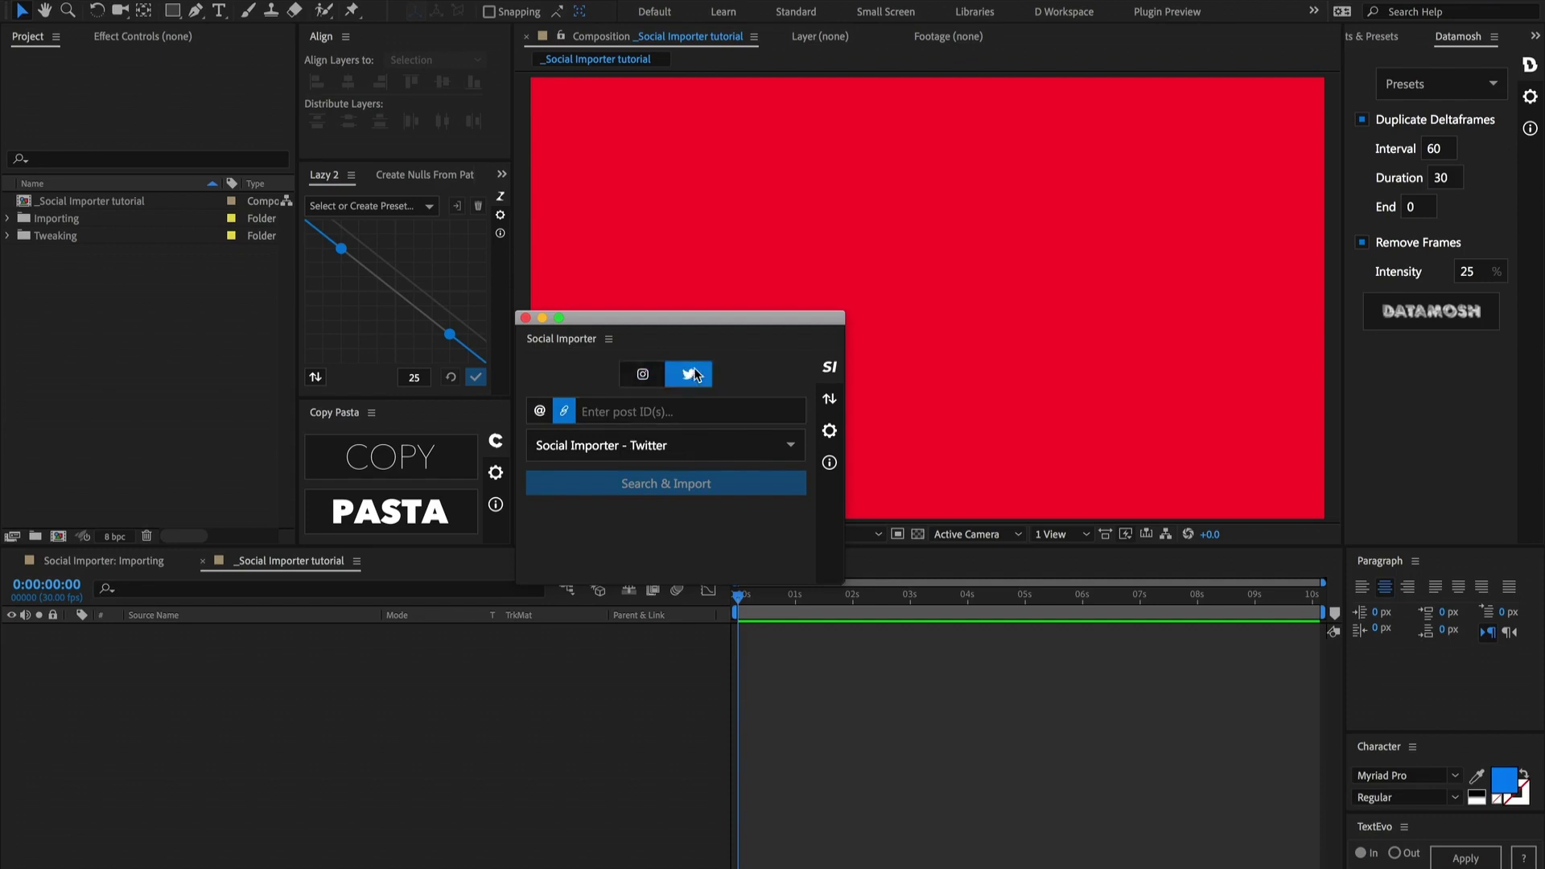
{"action": "left_click", "coordinate": [540, 412]}
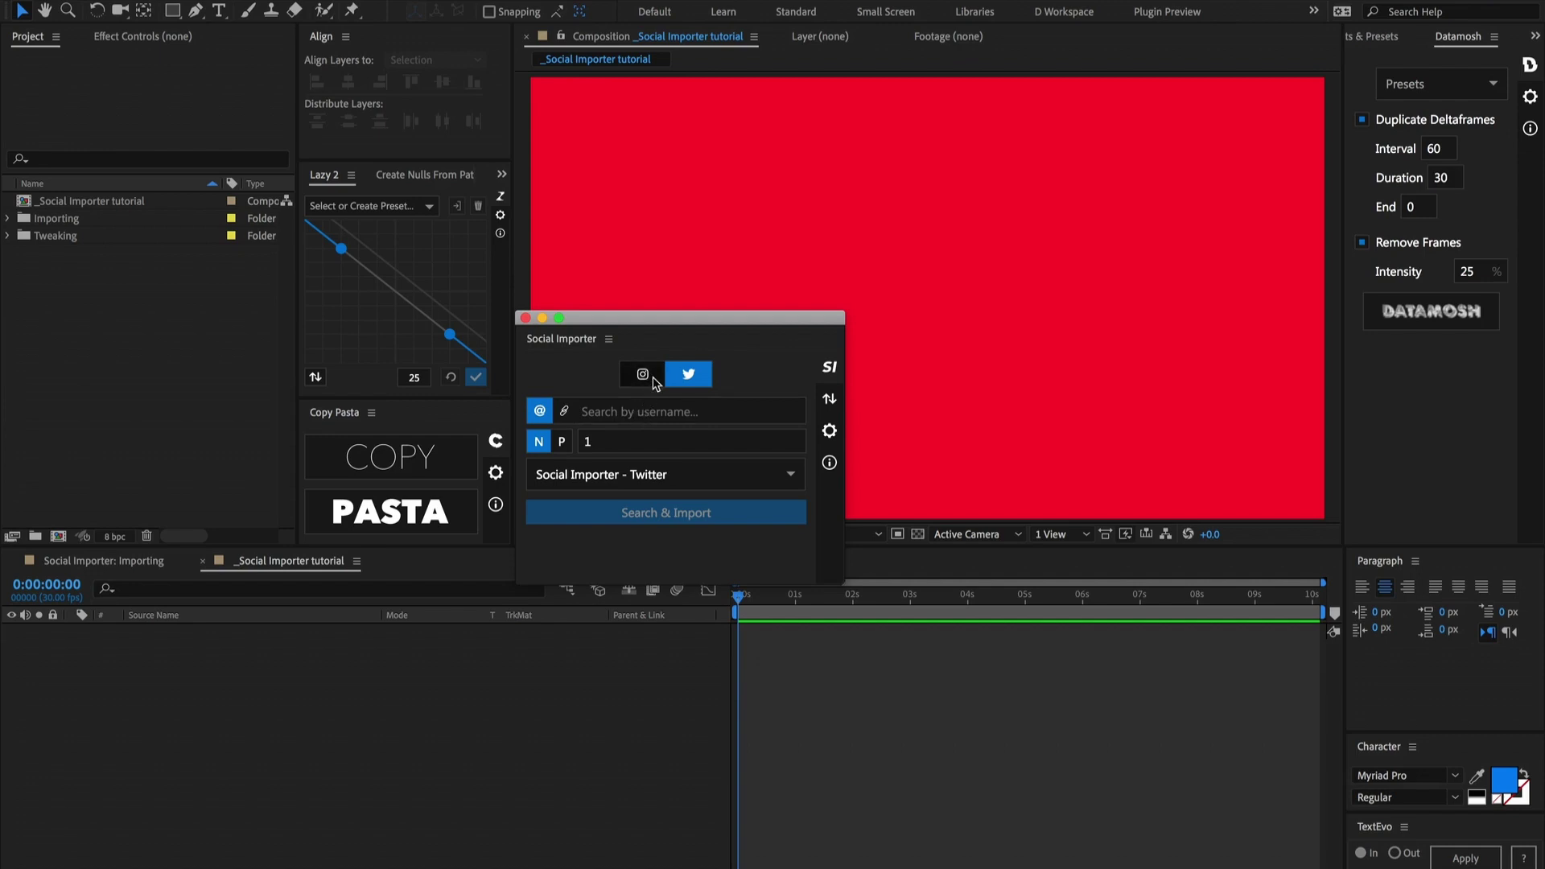
{"action": "left_click", "coordinate": [564, 411]}
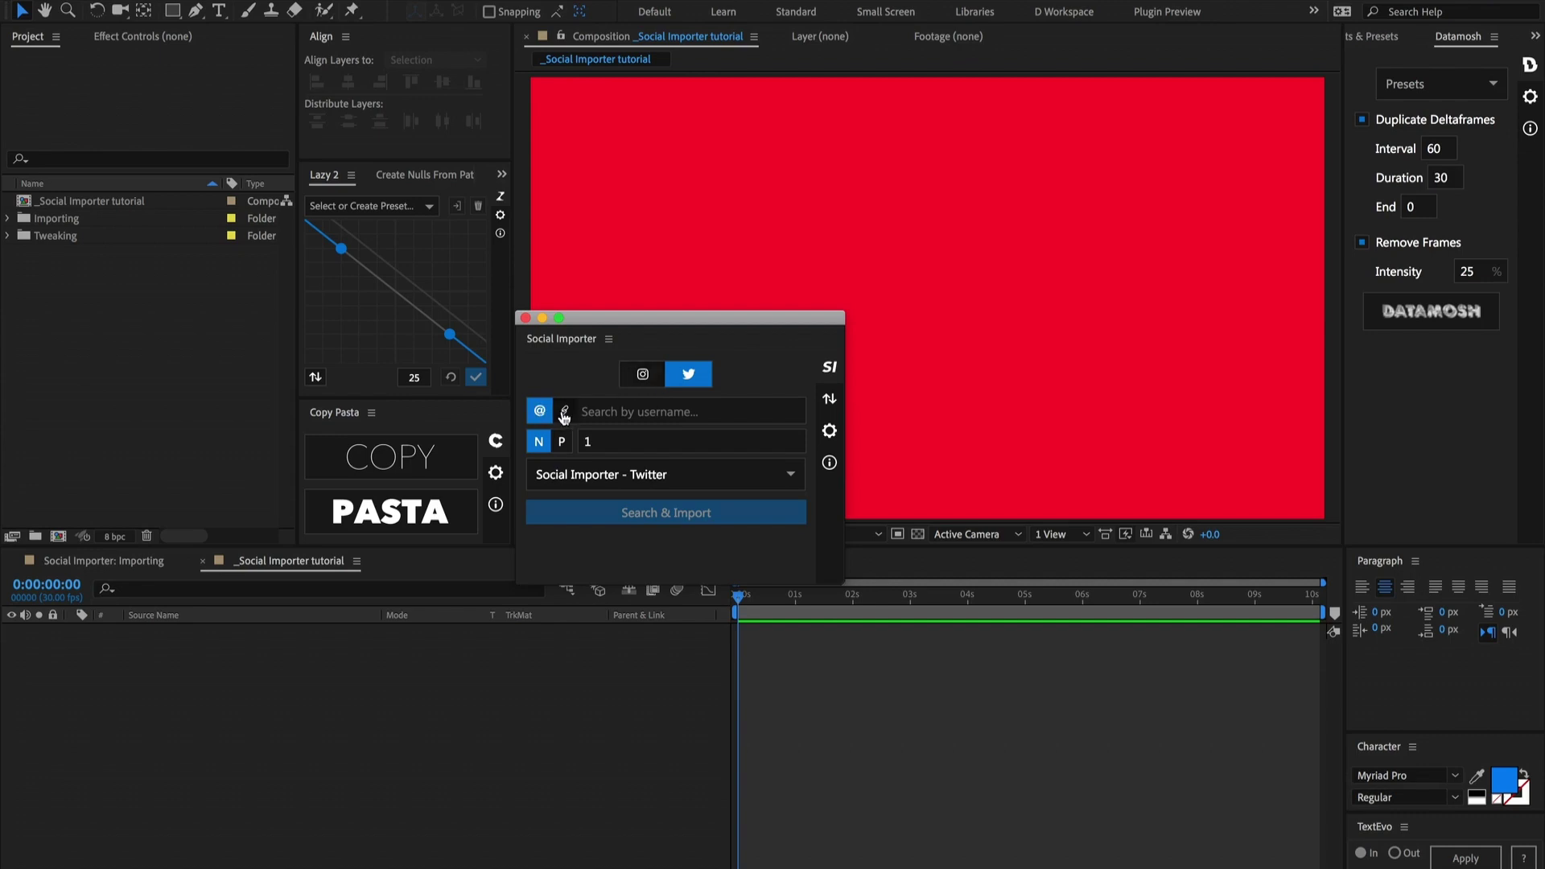
{"action": "left_click", "coordinate": [652, 412]}
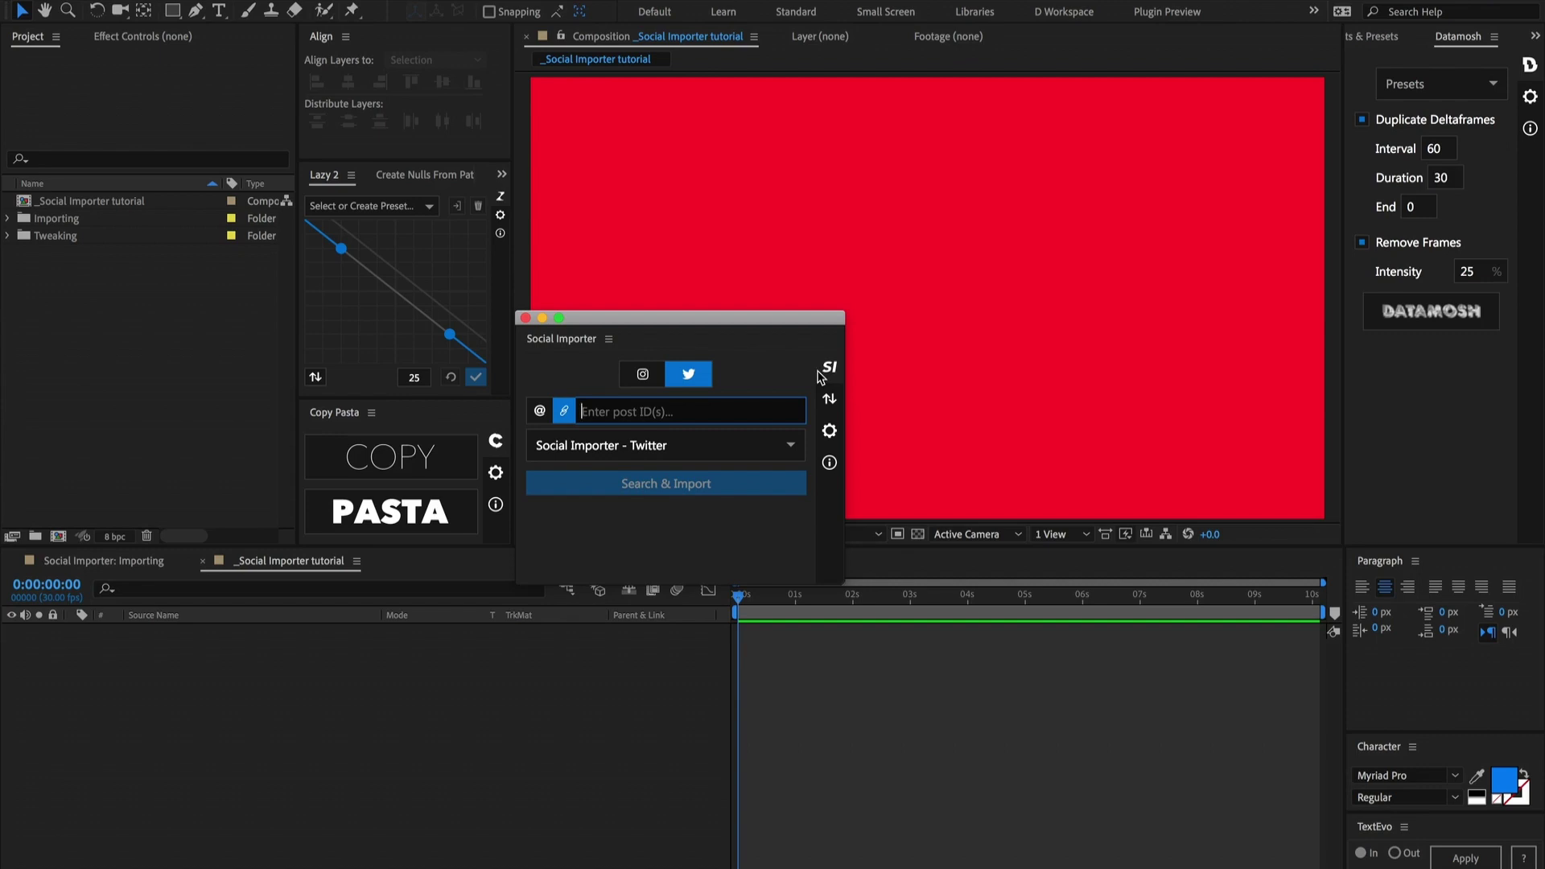
Step: Review Social Importer's Twitter template choices, the composition layer settings sync options, and the preset management settings
{"action": "left_click", "coordinate": [615, 447]}
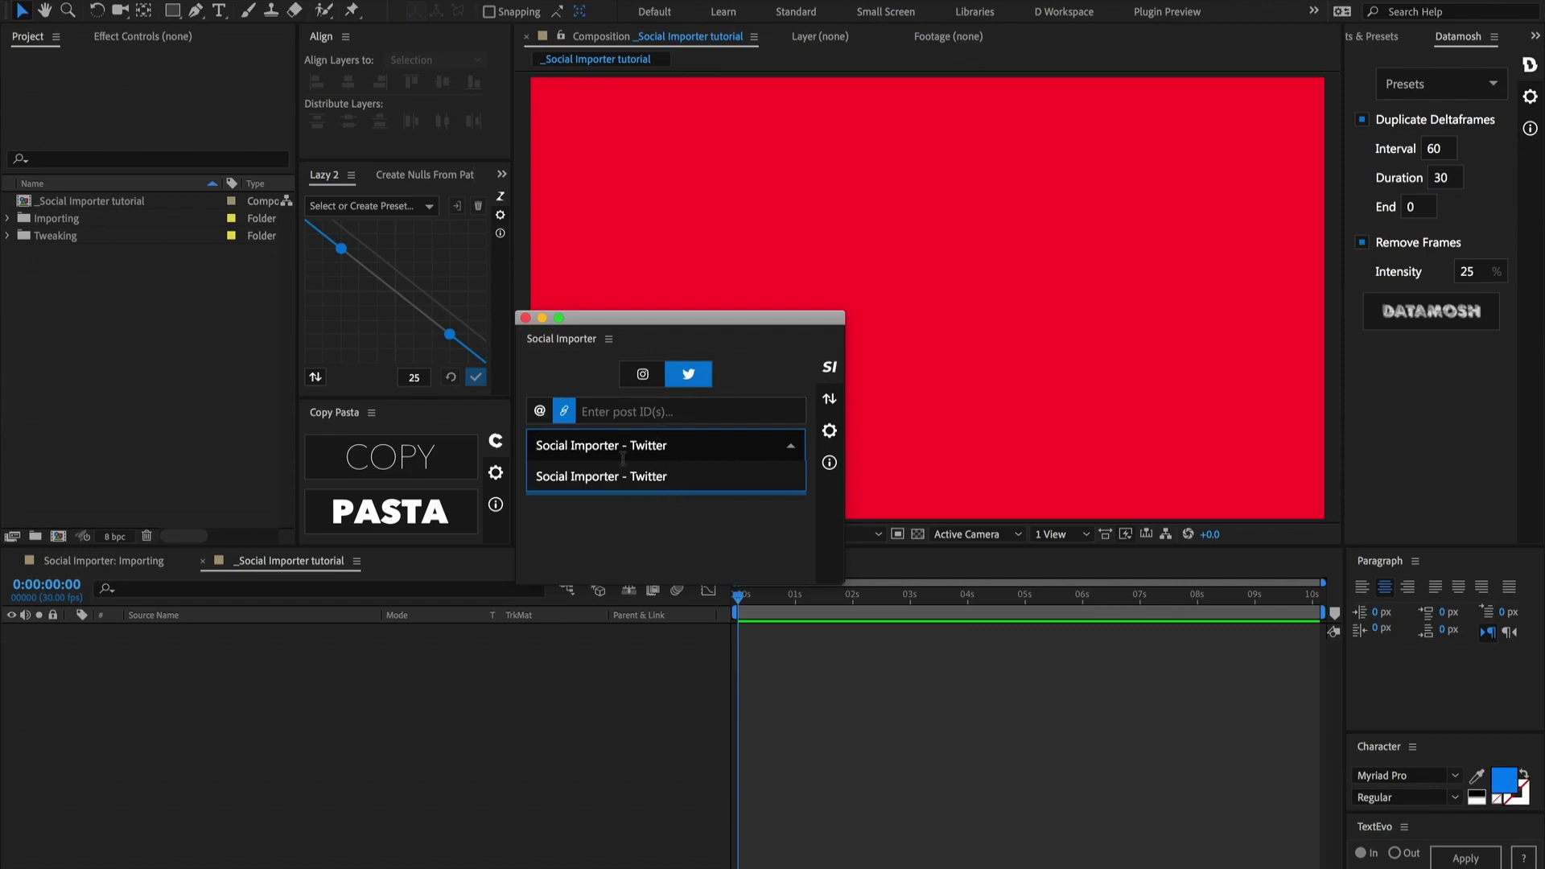
{"action": "left_click", "coordinate": [616, 506]}
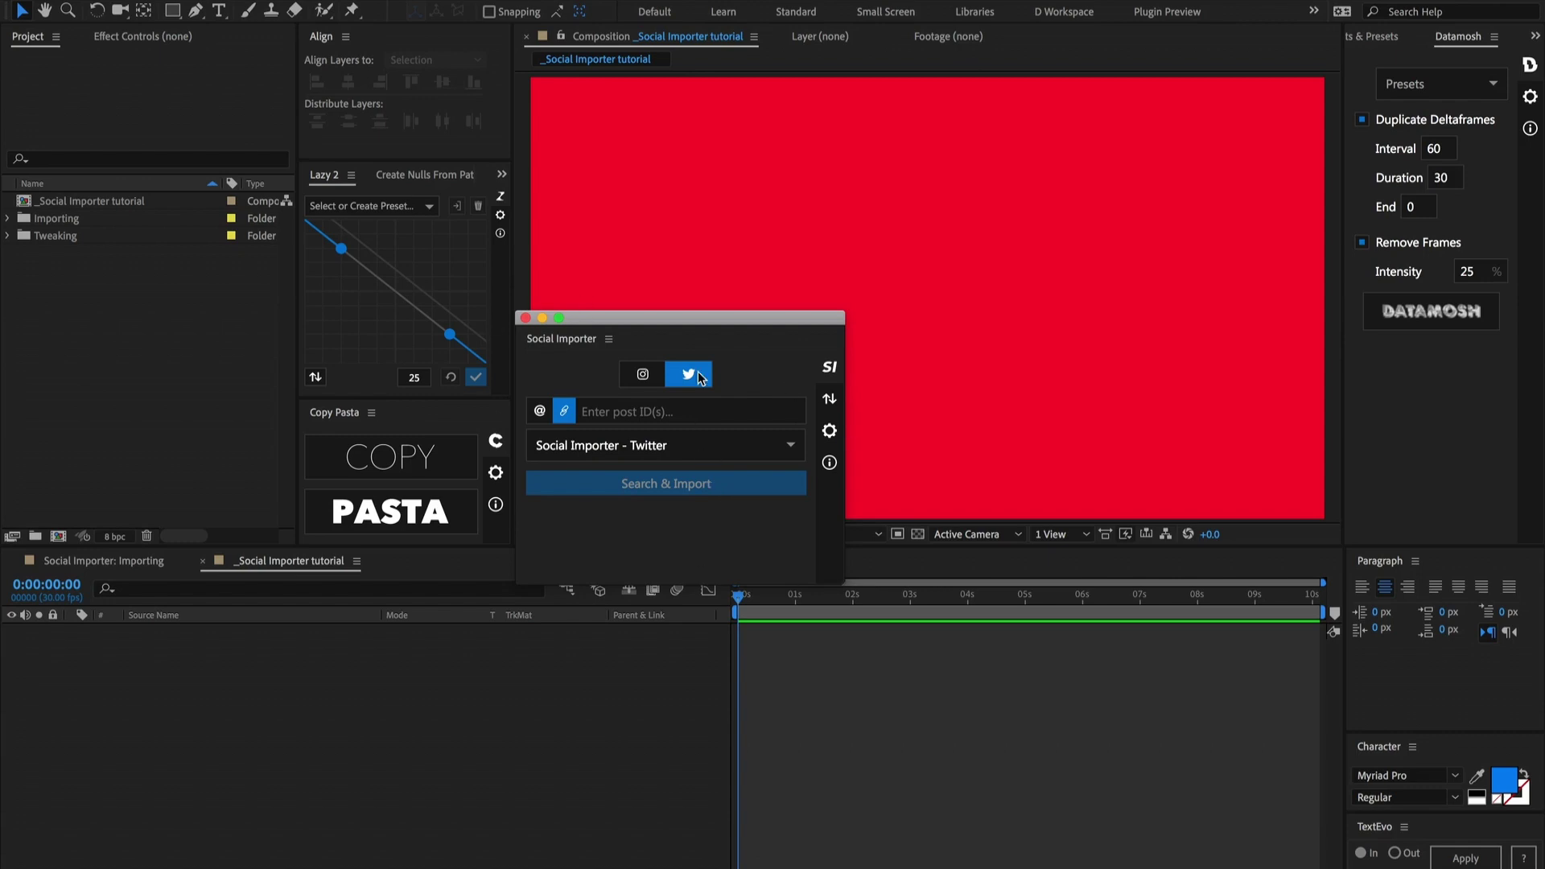
{"action": "left_click", "coordinate": [829, 398]}
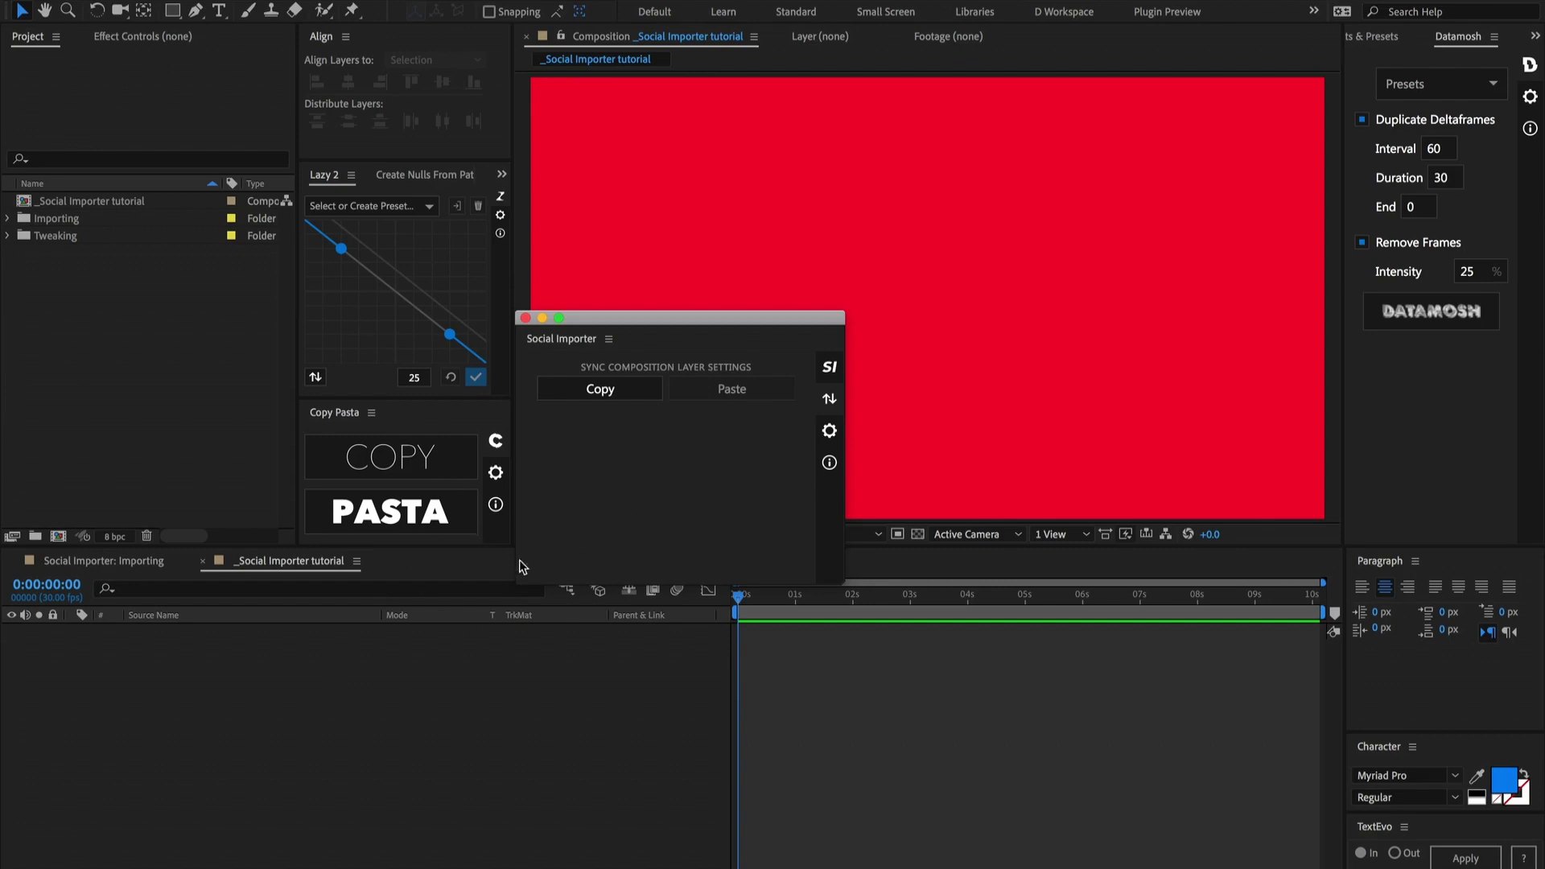
{"action": "left_click", "coordinate": [606, 390]}
{"action": "left_click", "coordinate": [829, 431]}
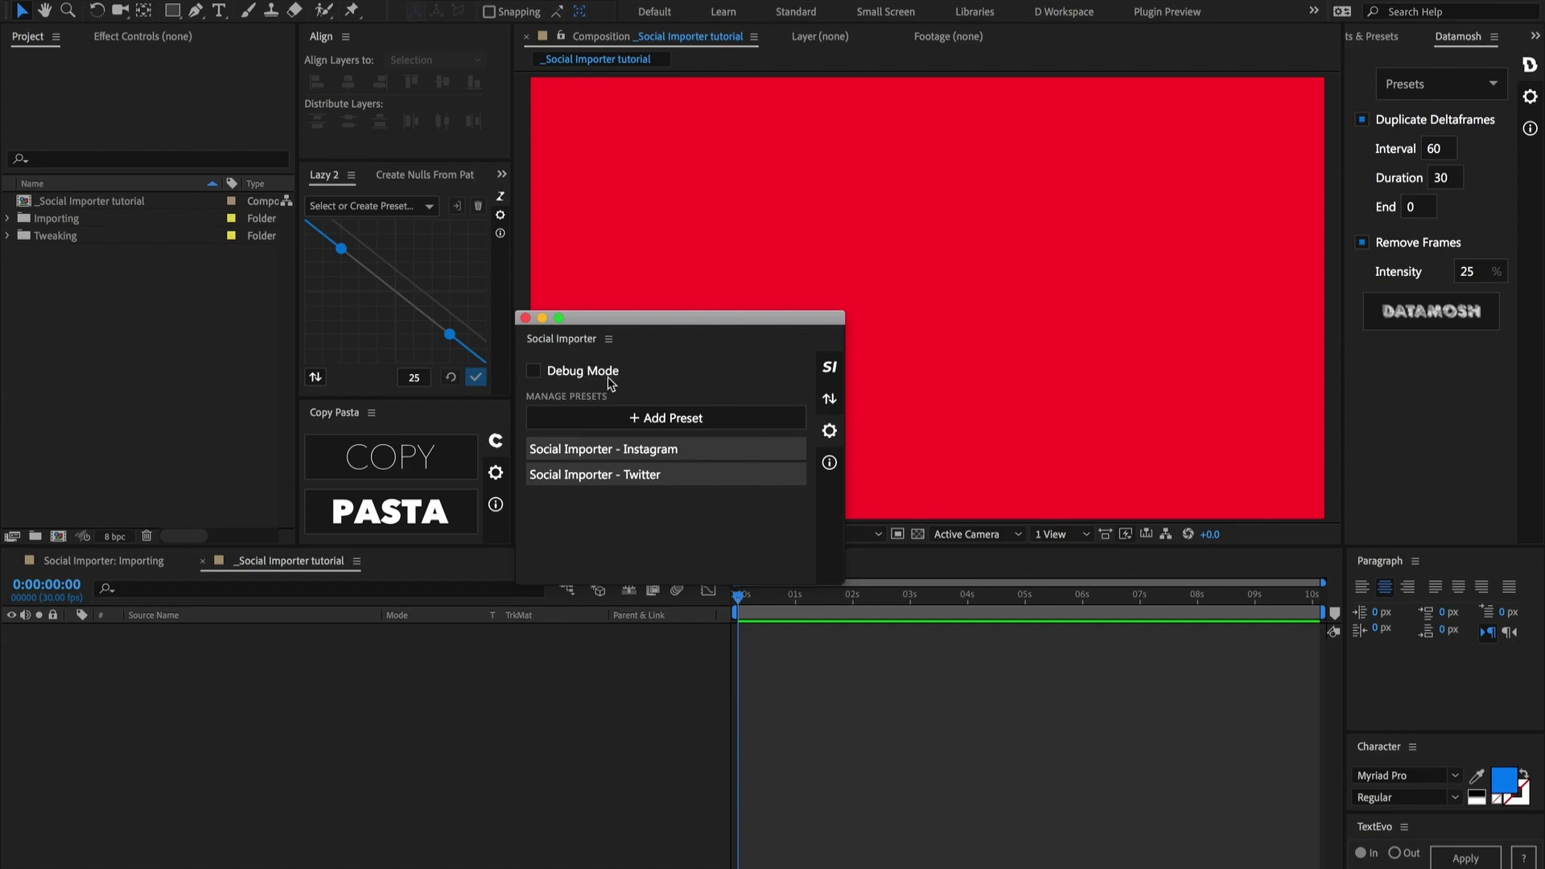
{"action": "left_click", "coordinate": [650, 425]}
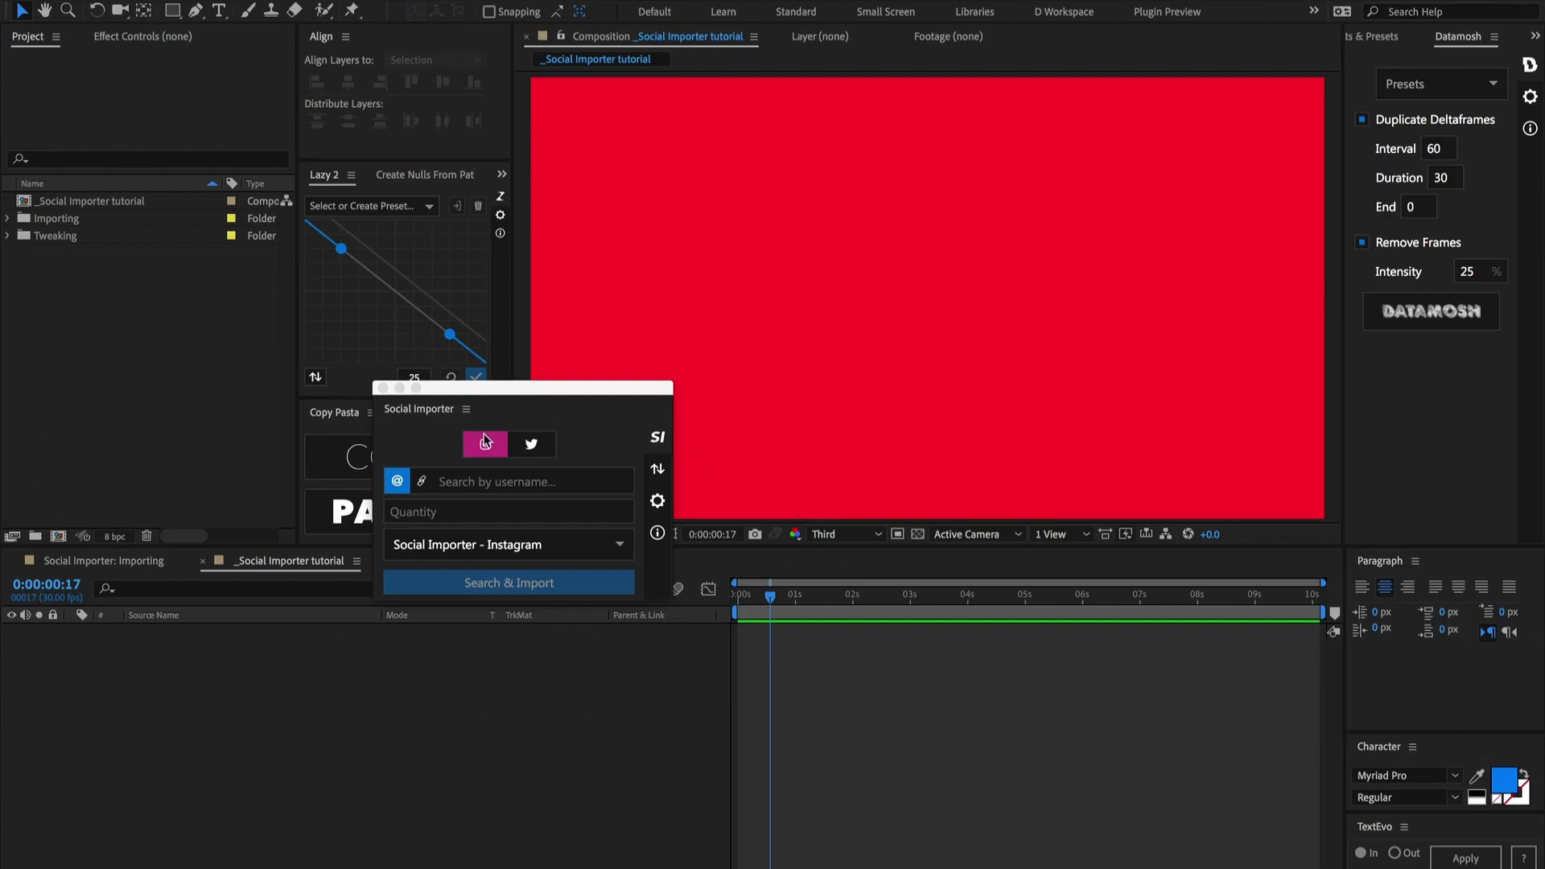
Step: Set the Instagram username search to plugin_play with a quantity of 7 posts
{"action": "left_click", "coordinate": [491, 481]}
{"action": "type", "text": "plugin_play"}
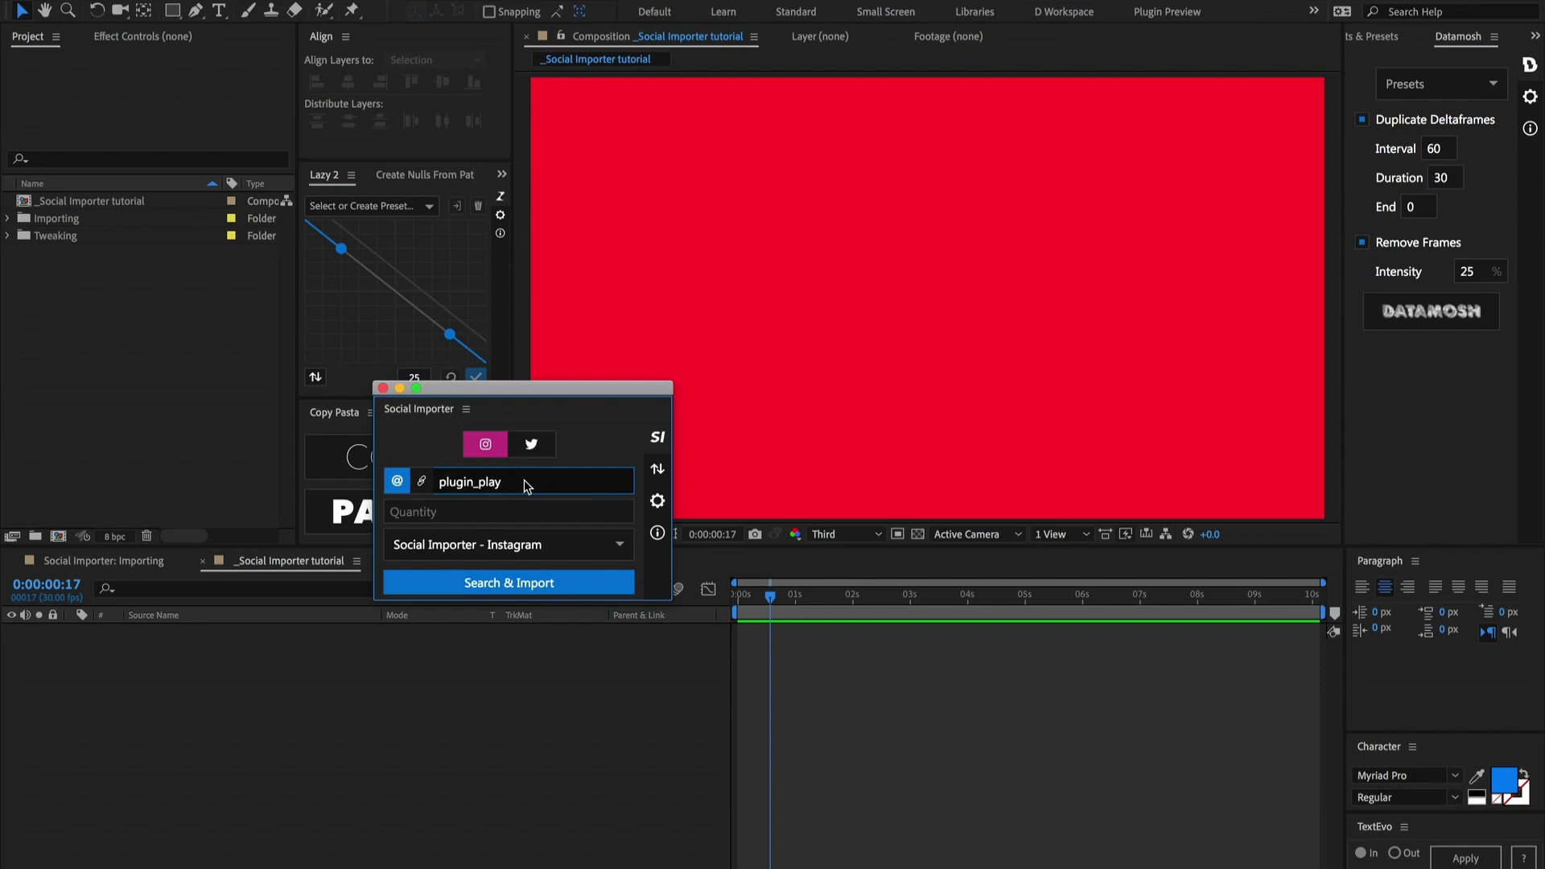
{"action": "left_click", "coordinate": [528, 520]}
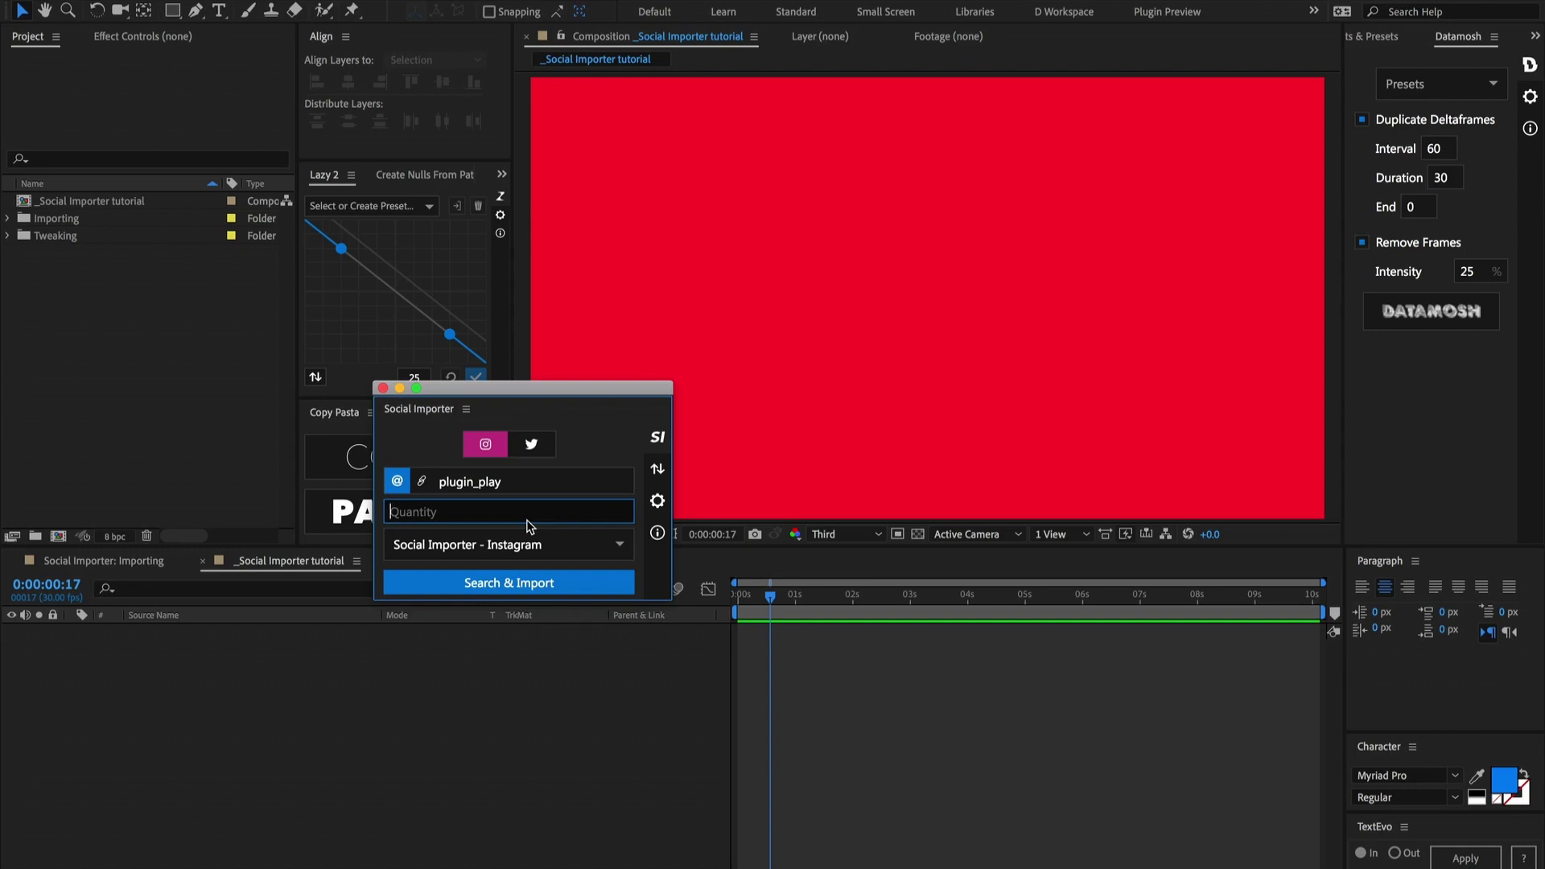
{"action": "type", "text": "7"}
Step: Choose the Social Importer - Instagram template and run the search and import for the plugin_play posts
{"action": "left_click", "coordinate": [524, 544]}
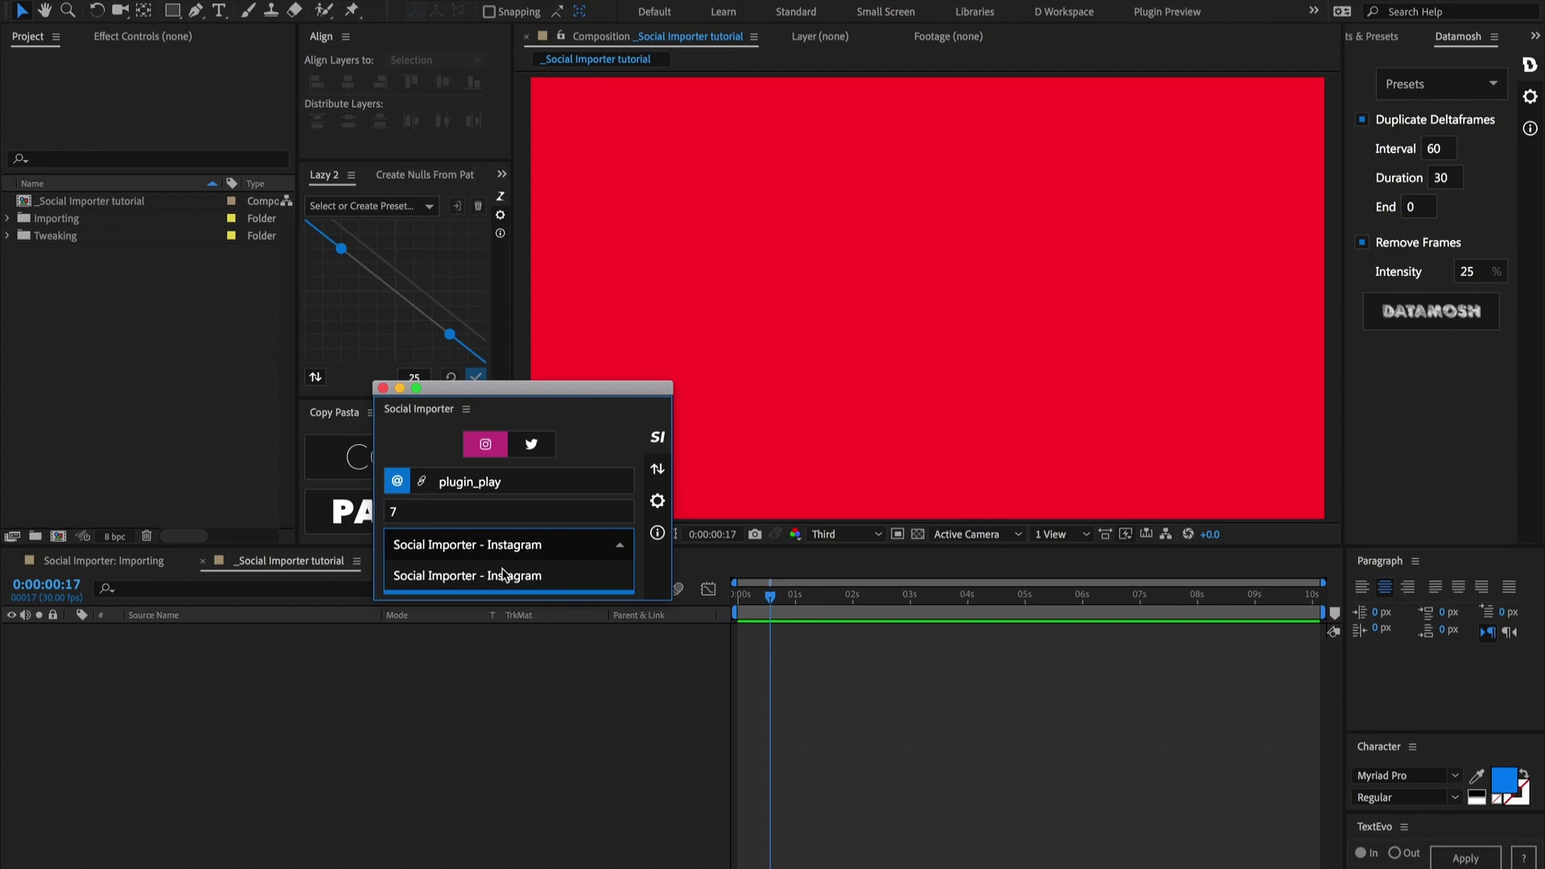
{"action": "left_click", "coordinate": [503, 571]}
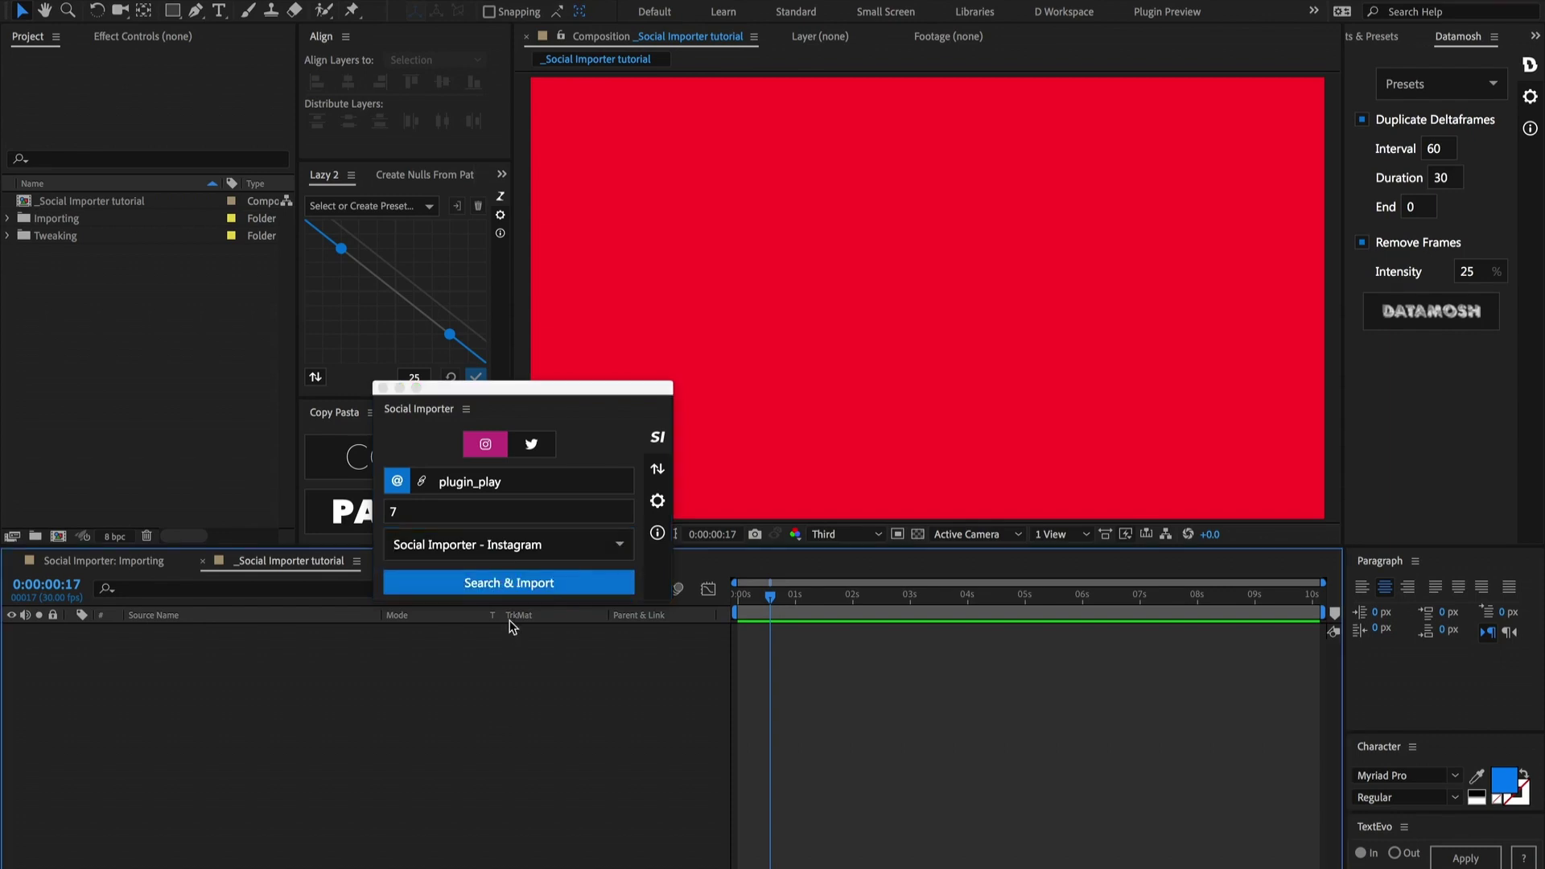
{"action": "left_click", "coordinate": [513, 593]}
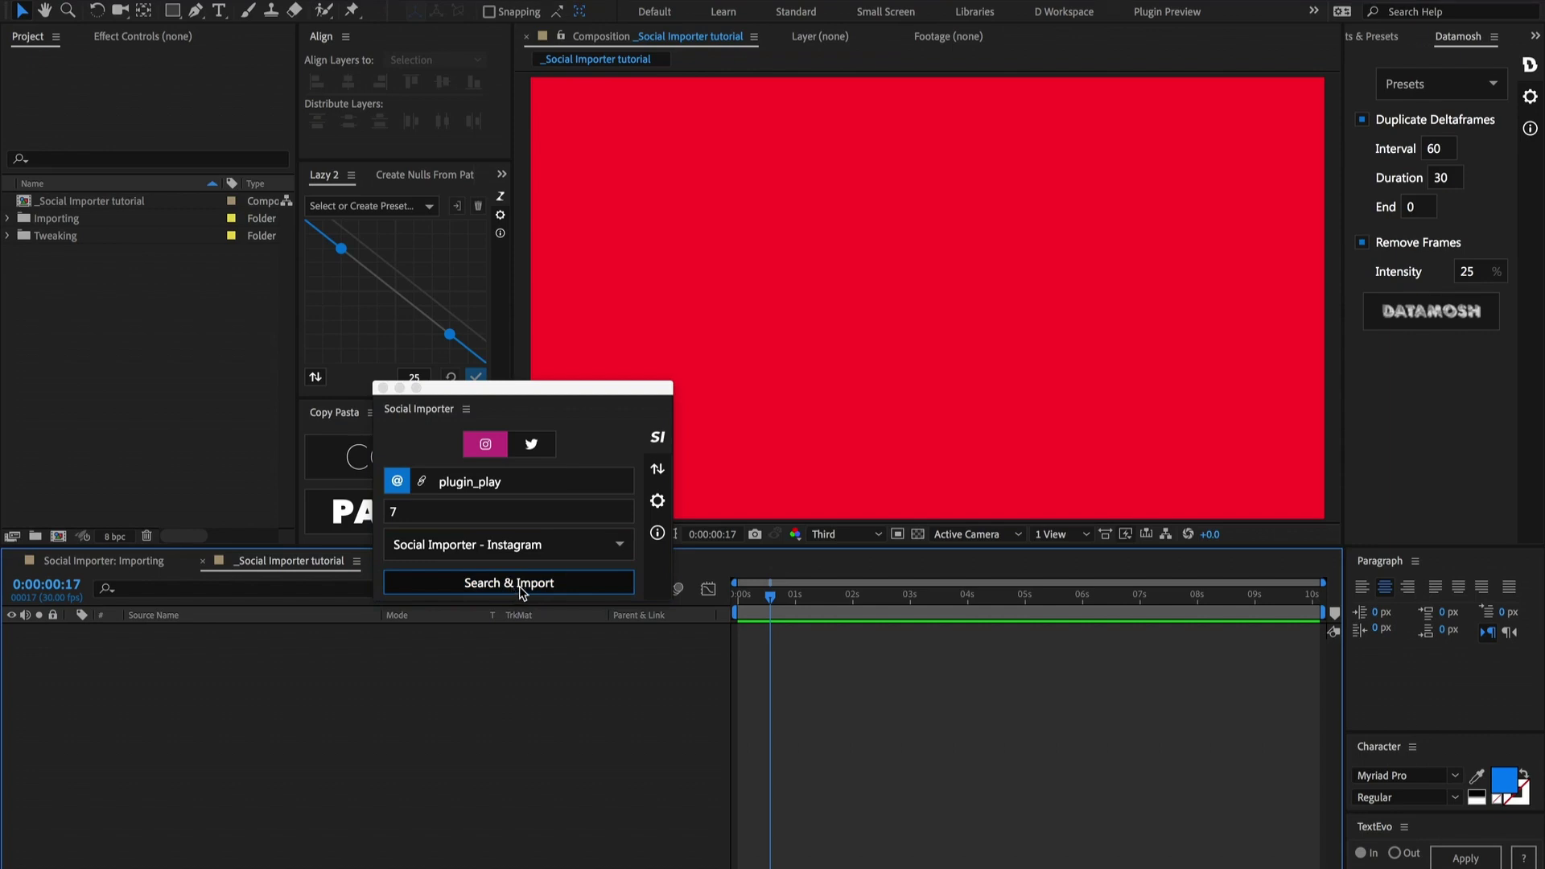
{"action": "left_click", "coordinate": [520, 586]}
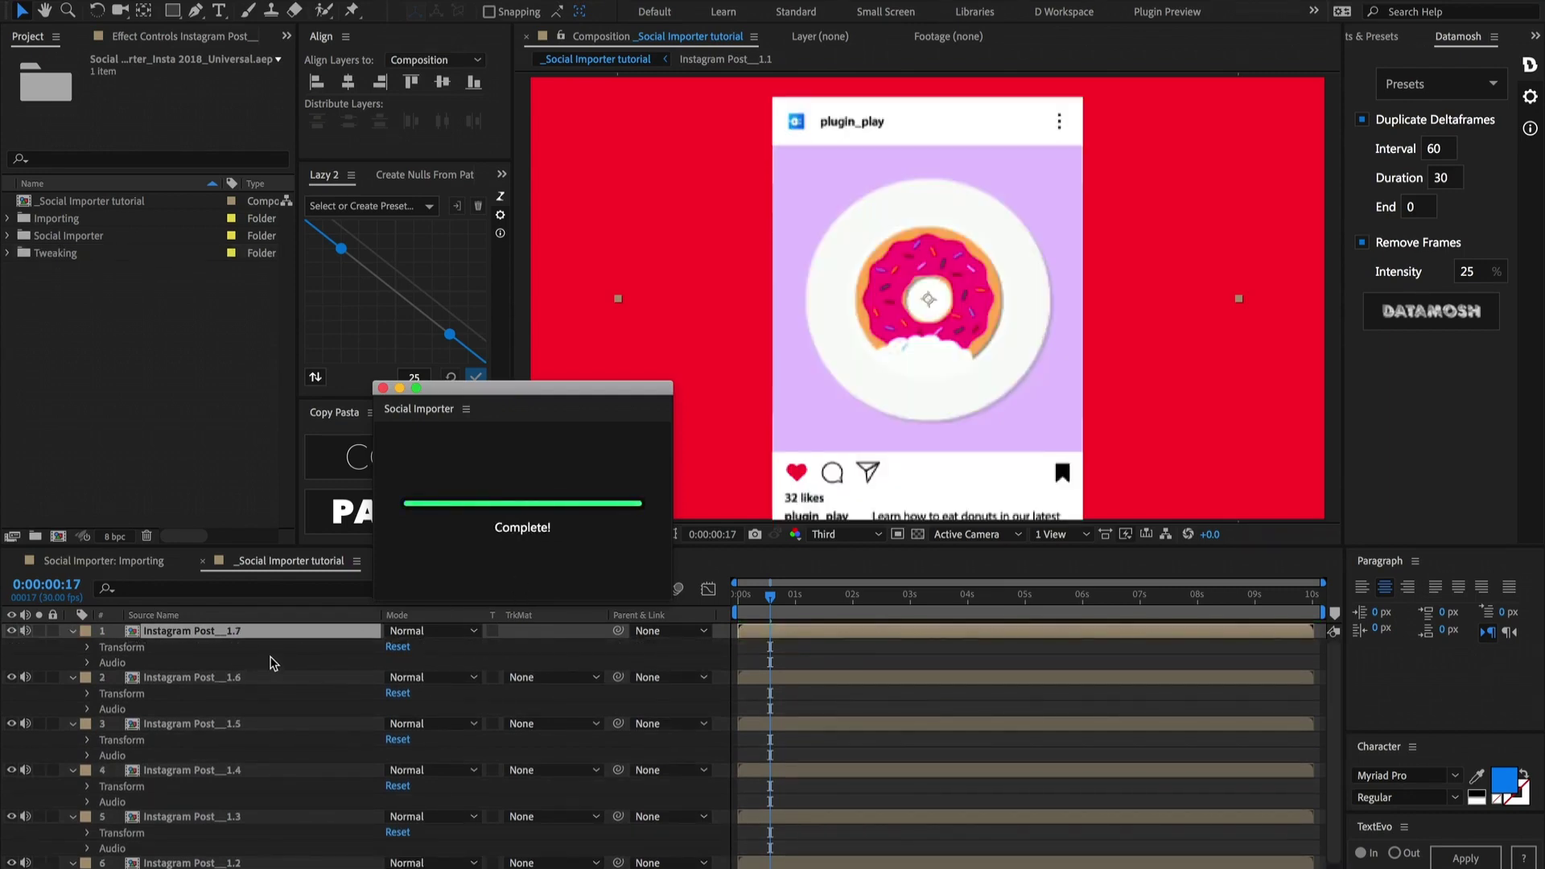
Step: Open the Instagram Post__1.7 composition and show the effect controls of its CONTROL layer
{"action": "left_click", "coordinate": [259, 636]}
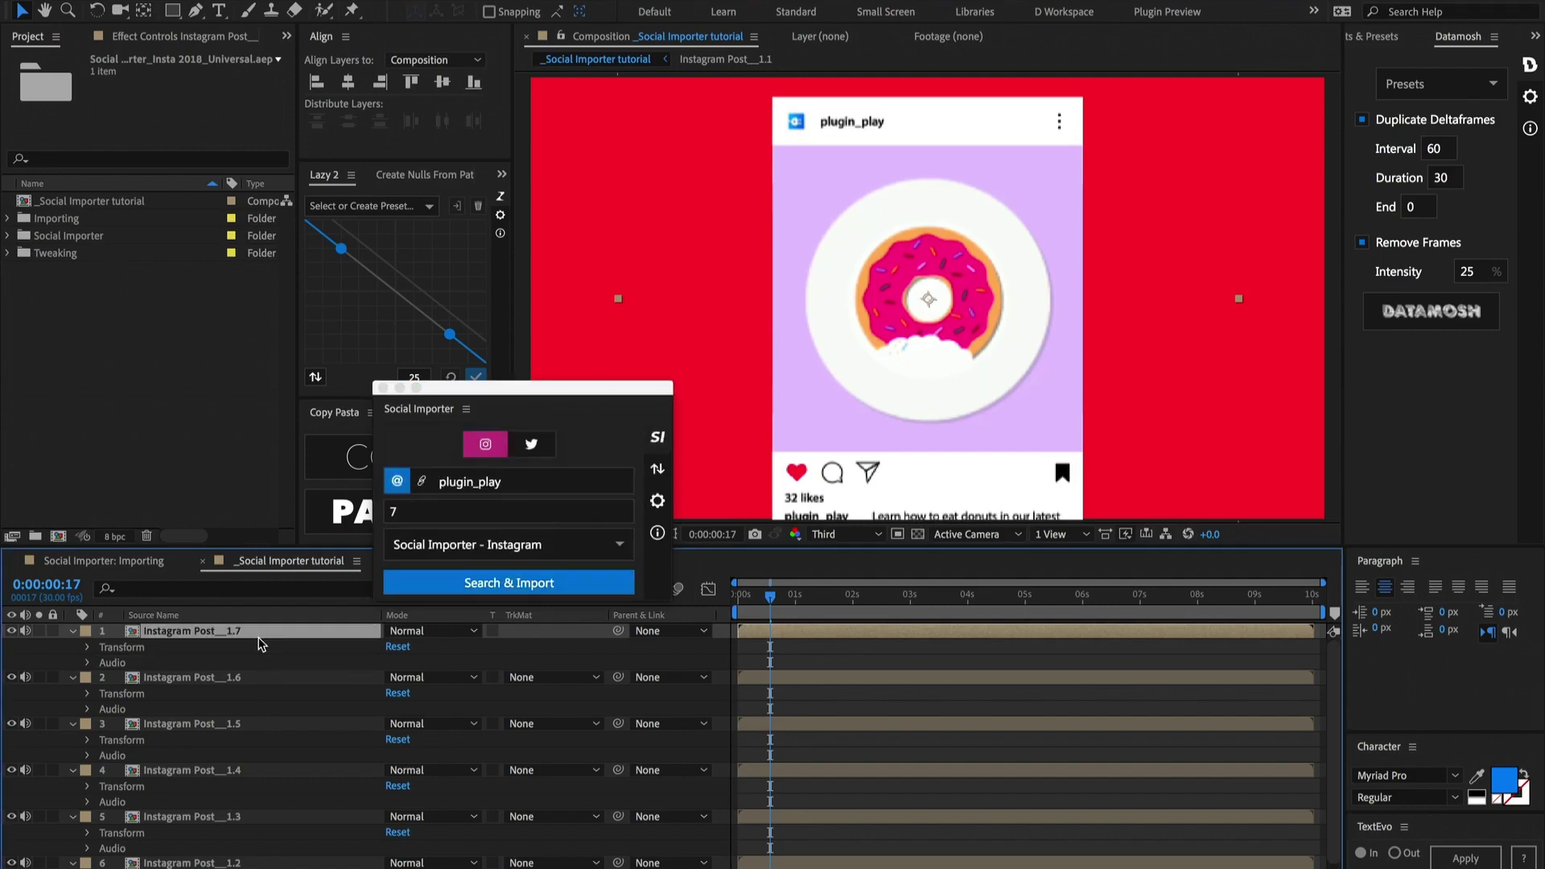
{"action": "double_click", "coordinate": [234, 635]}
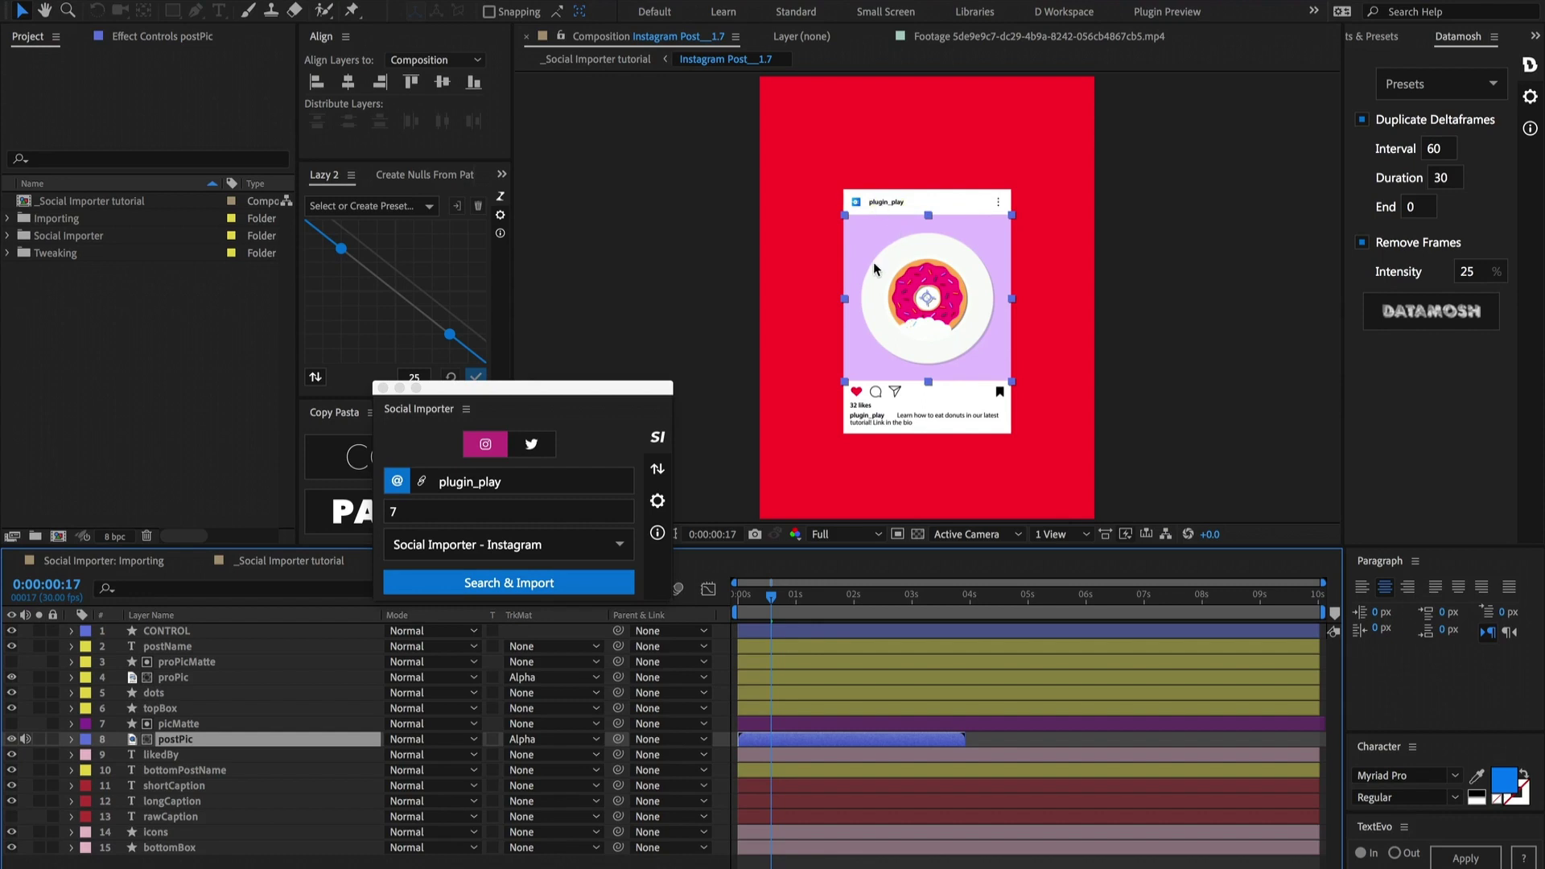
{"action": "left_click", "coordinate": [193, 635]}
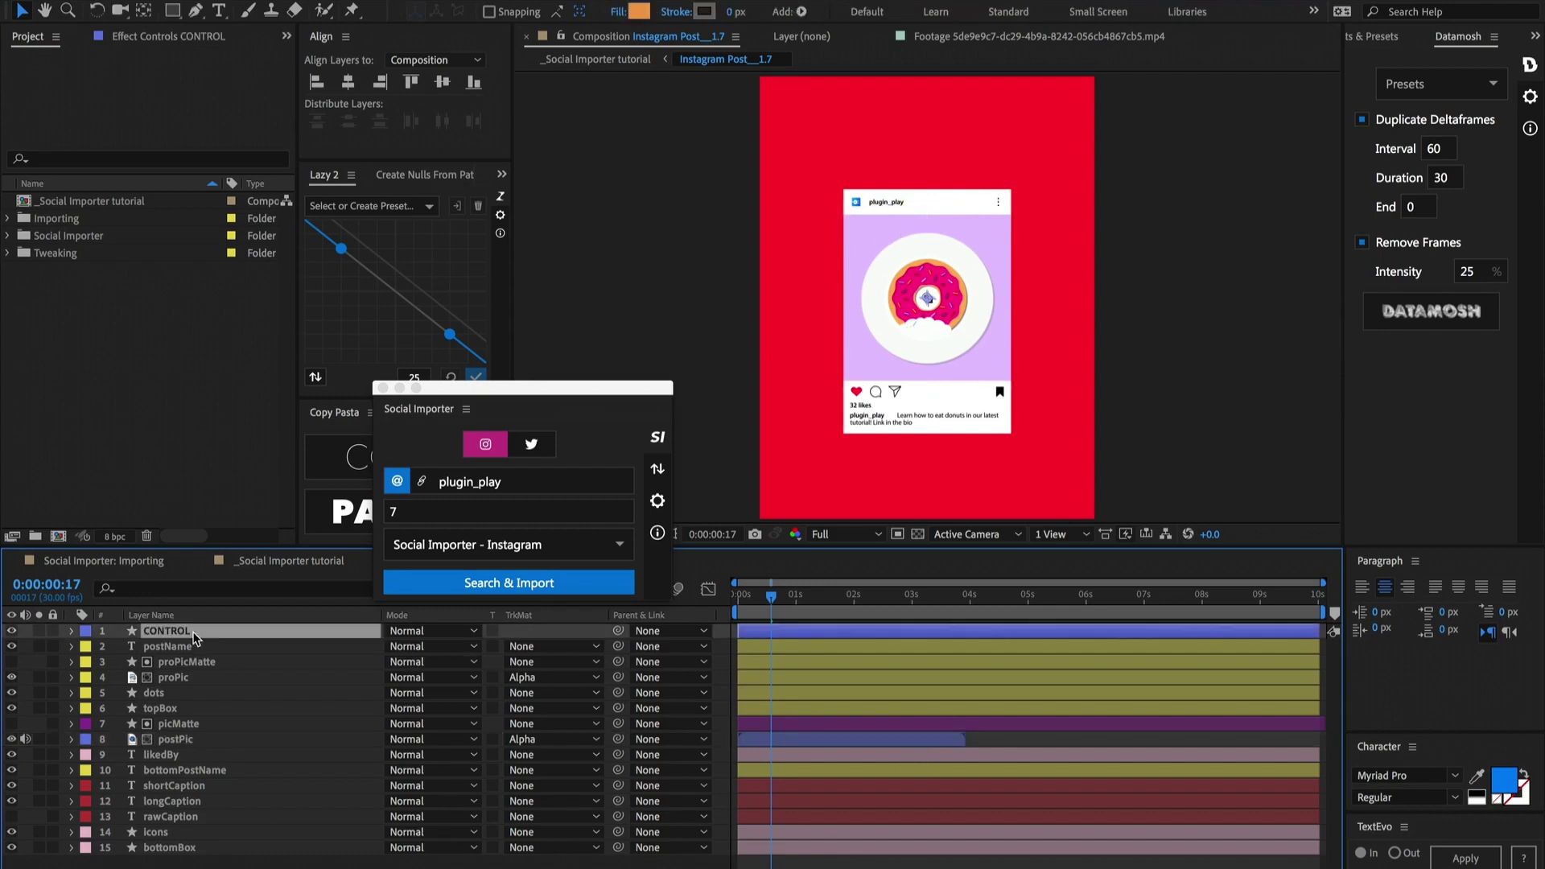
{"action": "left_click", "coordinate": [172, 42]}
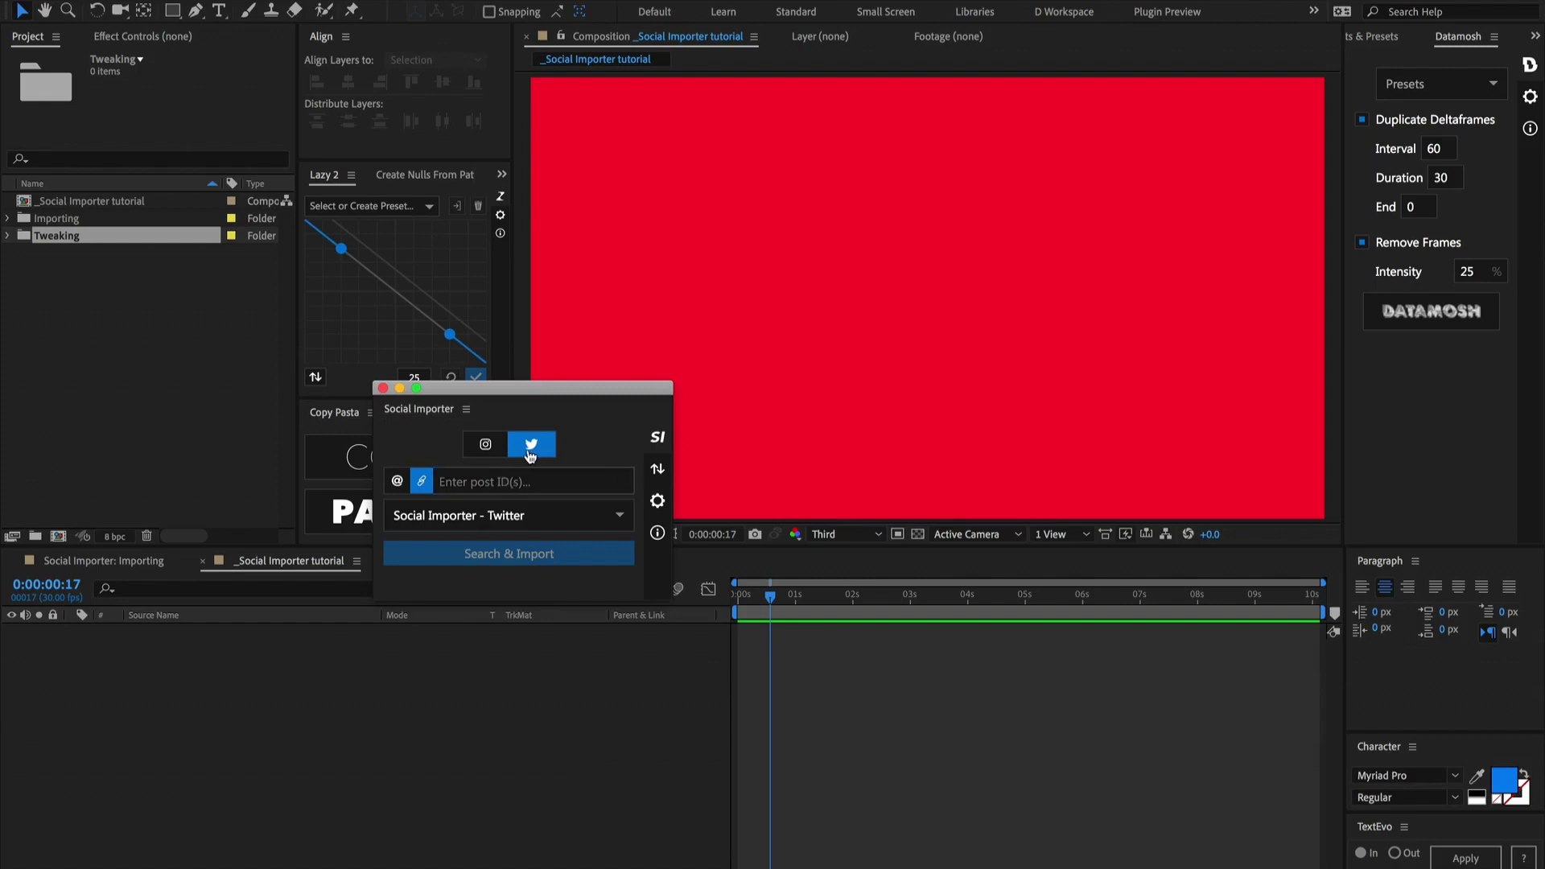
Step: Switch to the text document, copy the first Adobe tweet link, and paste it as the Twitter post ID in Social Importer
{"action": "key", "text": "super+Tab"}
{"action": "left_click", "coordinate": [475, 152]}
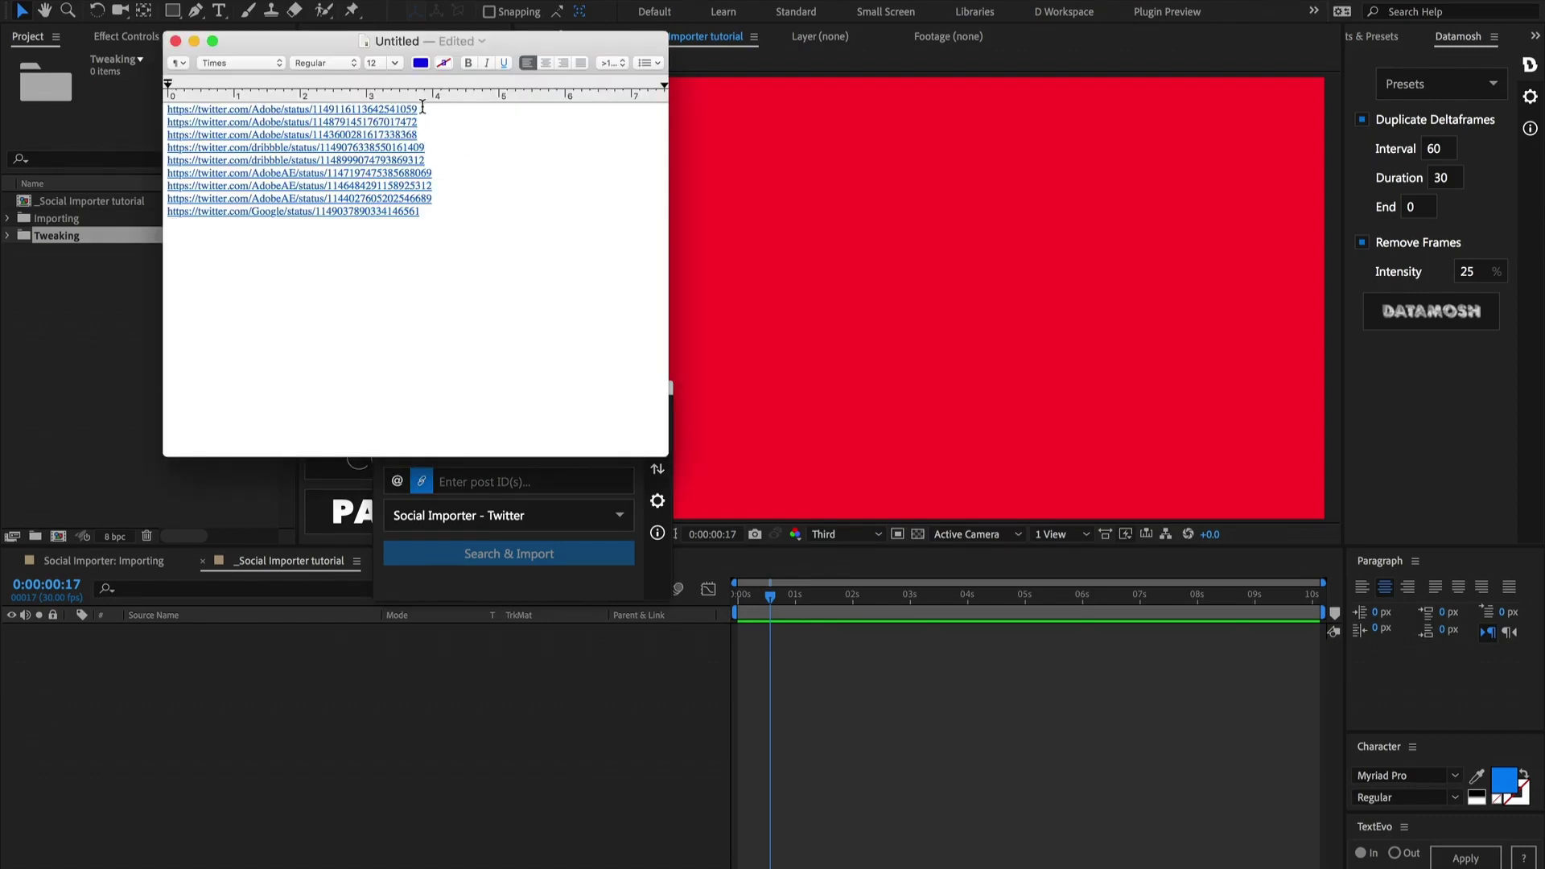
{"action": "left_click_drag", "start_coordinate": [422, 107], "coordinate": [141, 92]}
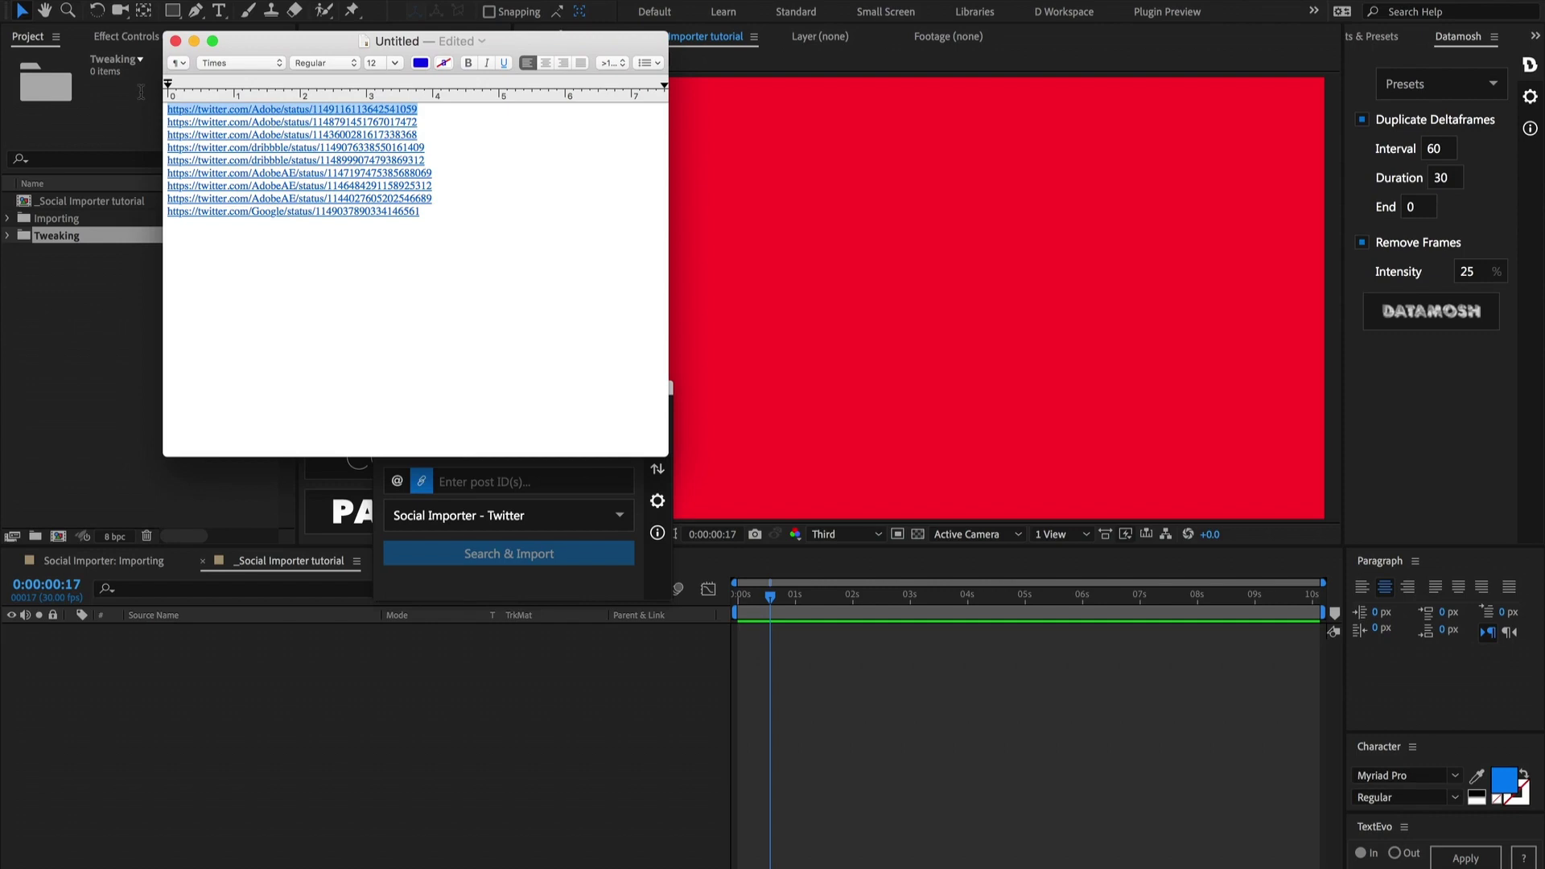
{"action": "key", "text": "super+c"}
{"action": "left_click", "coordinate": [520, 483]}
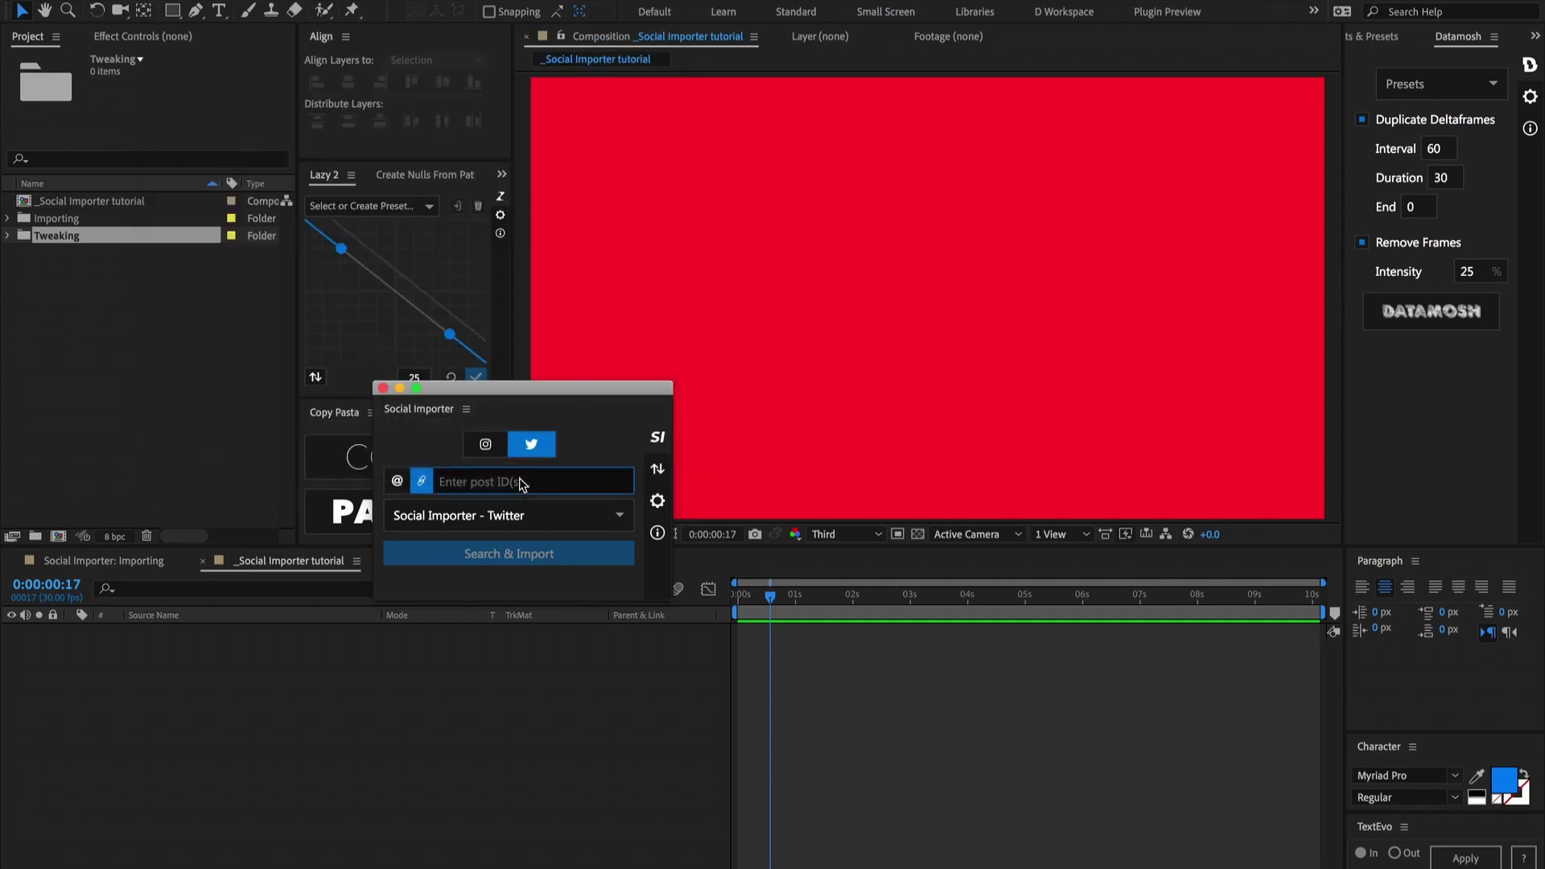
{"action": "key", "text": "super+v"}
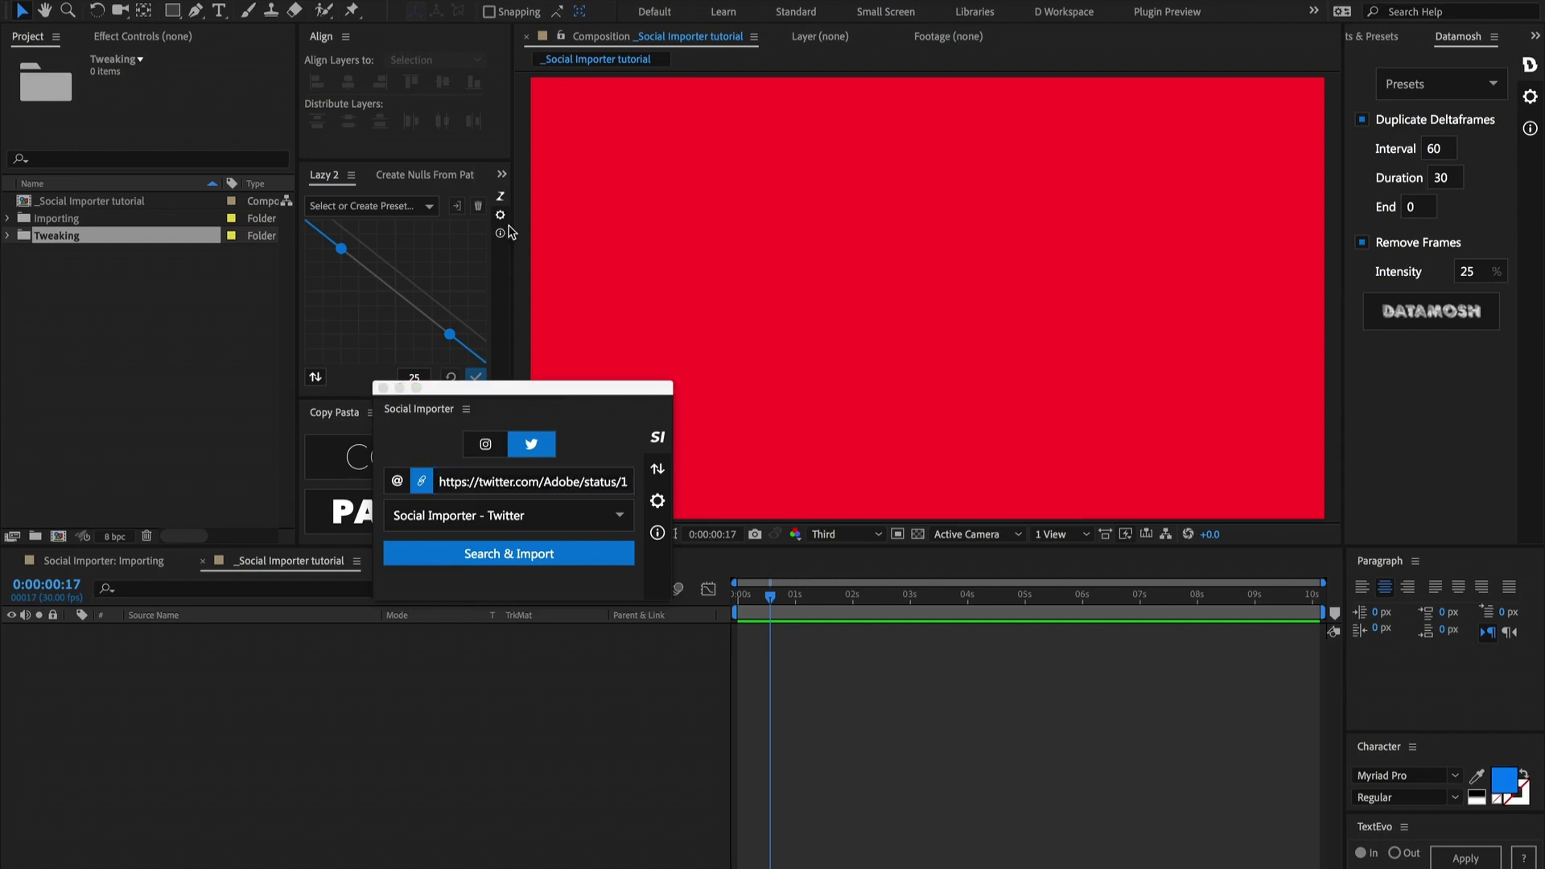
Step: Copy the second Adobe tweet link from the text document and append it, after a comma, to Social Importer's post IDs
{"action": "key", "text": "super+Tab"}
{"action": "key", "text": "super+Tab"}
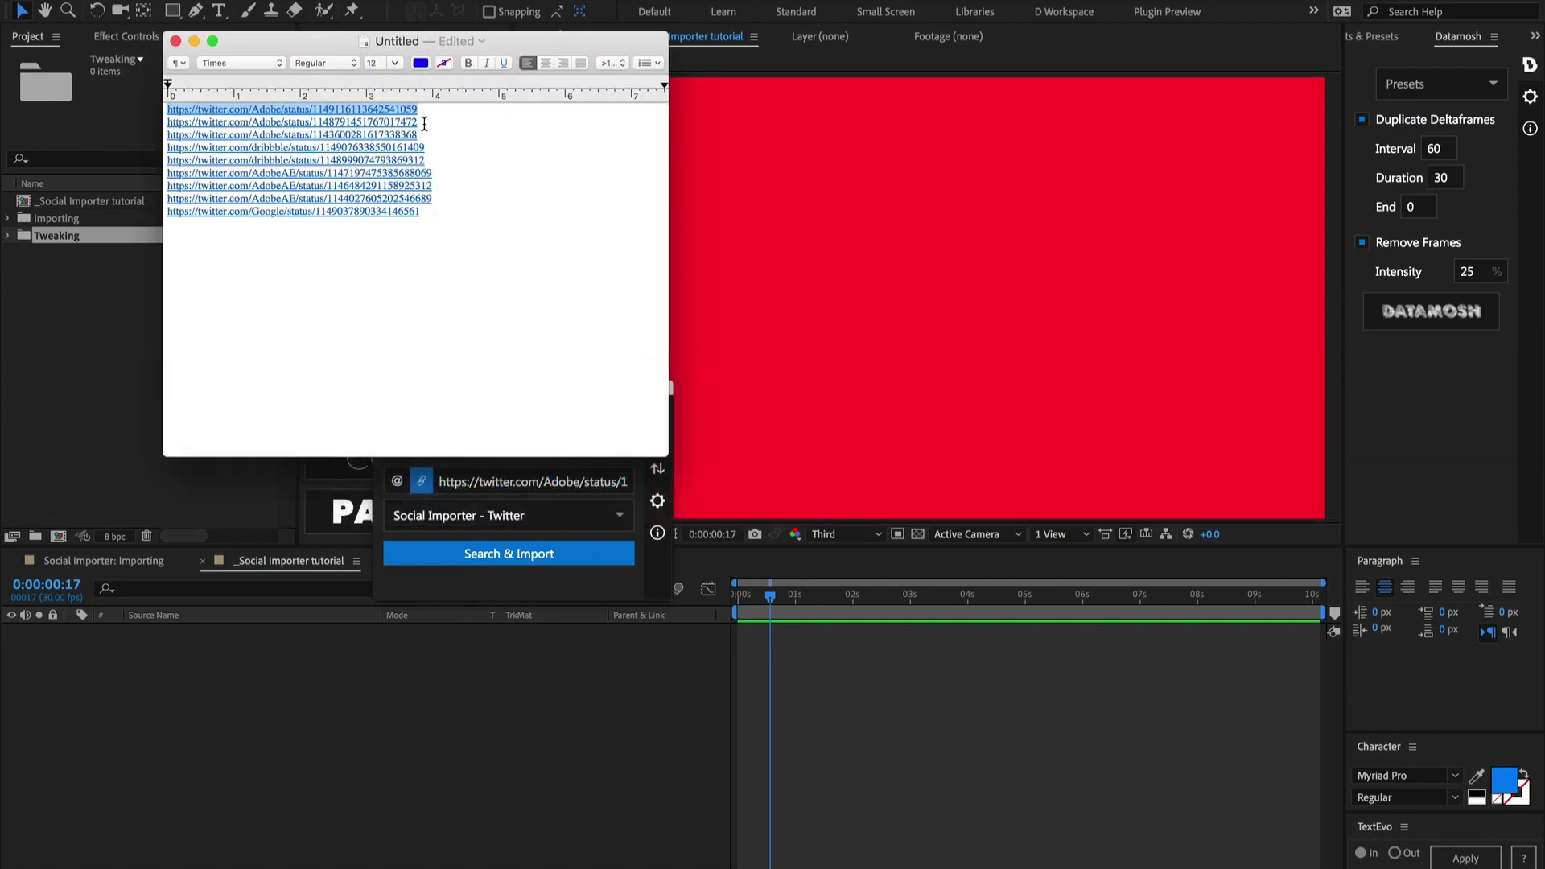
{"action": "left_click_drag", "start_coordinate": [420, 122], "coordinate": [158, 120]}
{"action": "key", "text": "super+Tab"}
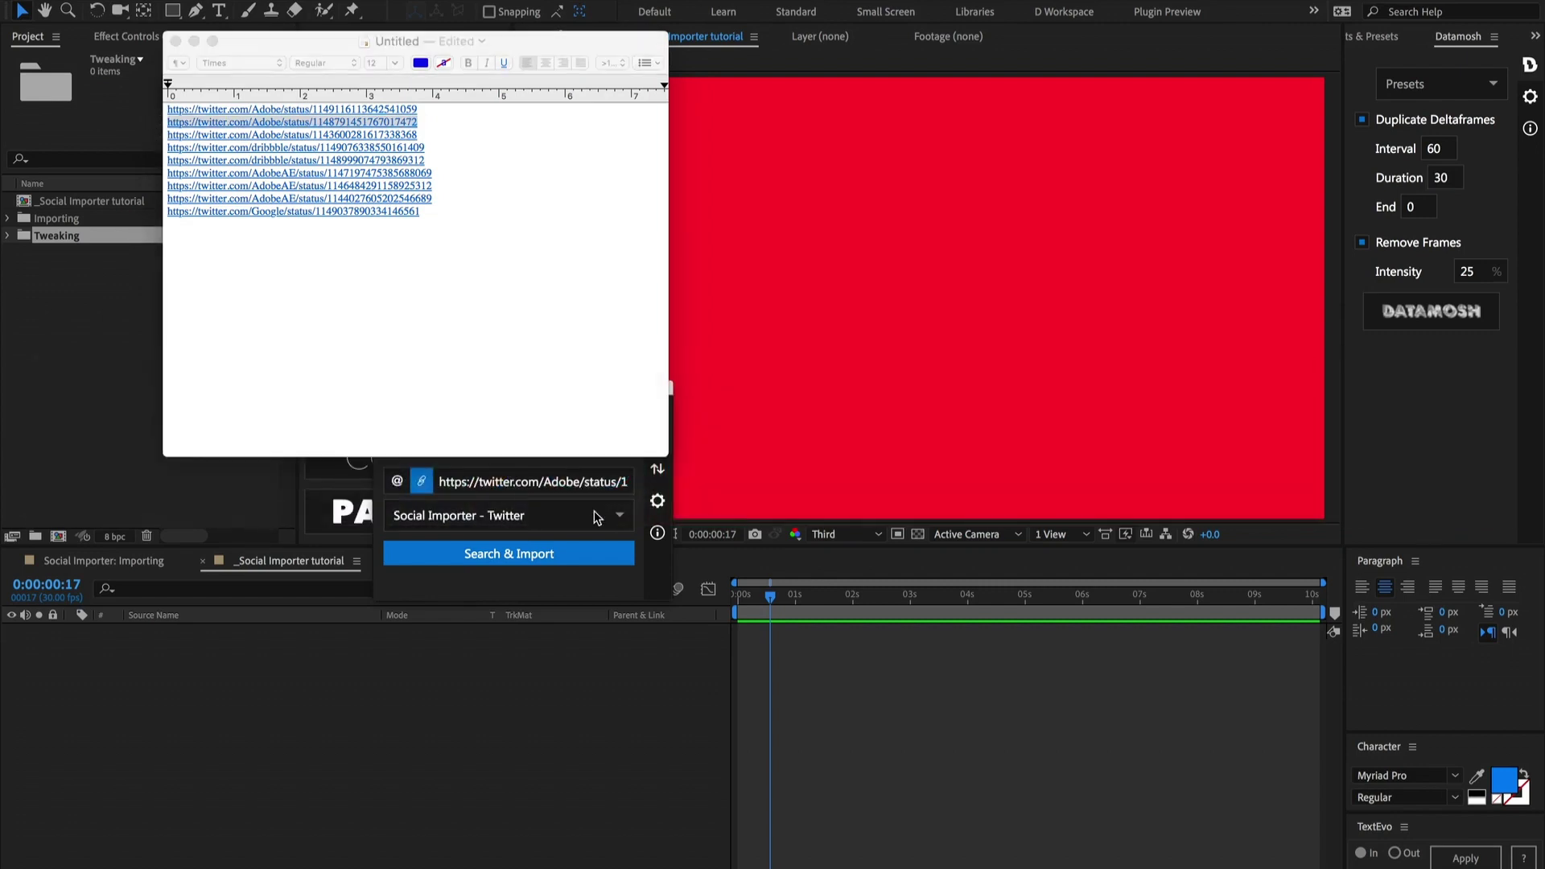
{"action": "left_click", "coordinate": [599, 506]}
{"action": "left_click", "coordinate": [603, 483]}
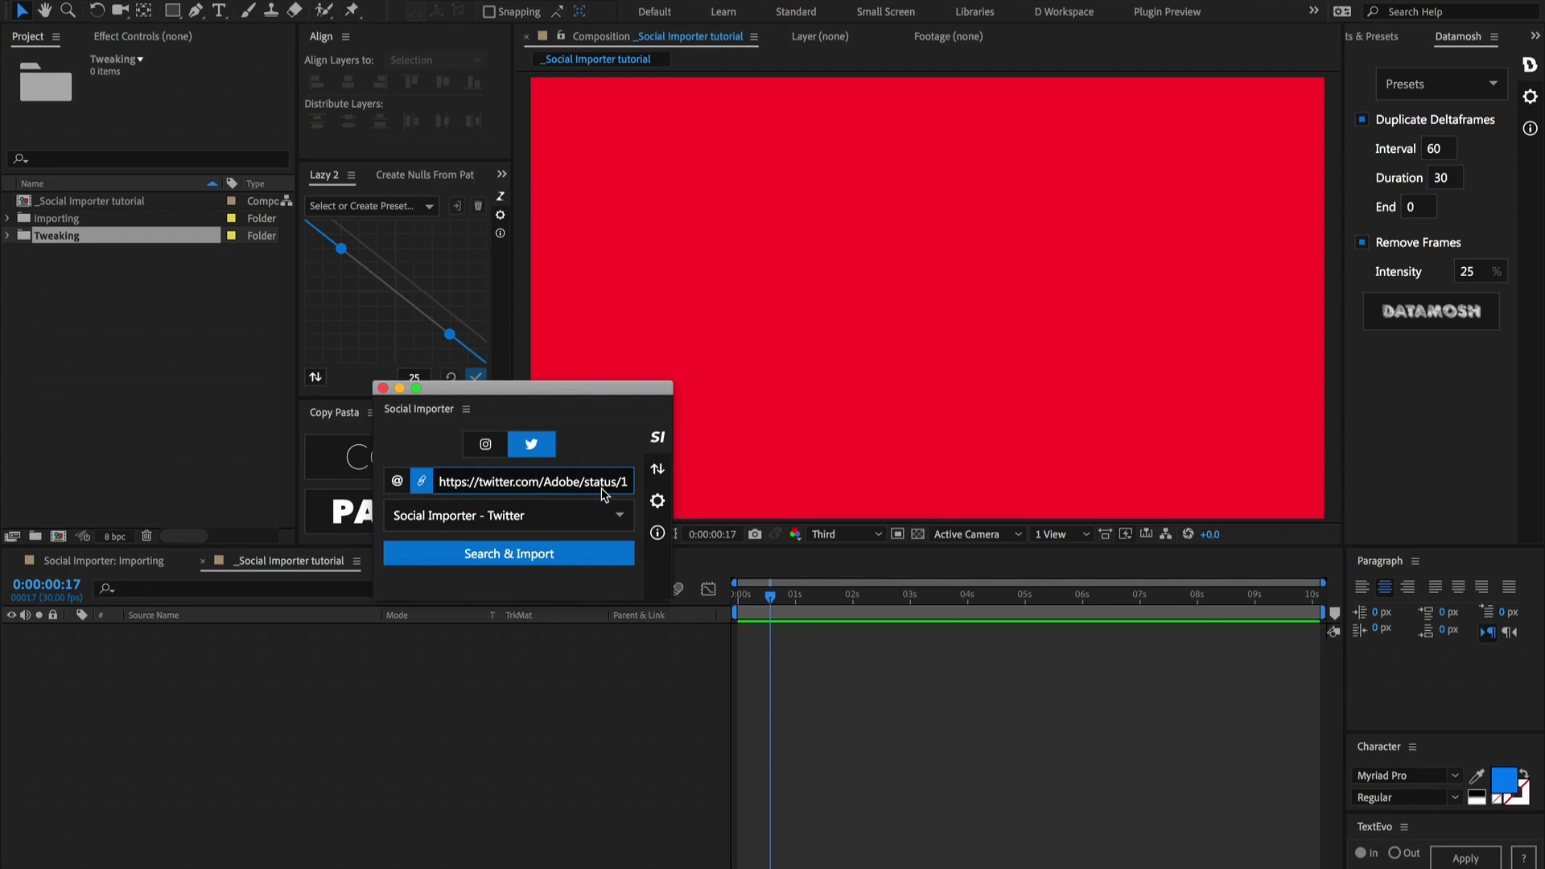
{"action": "type", "text": ","}
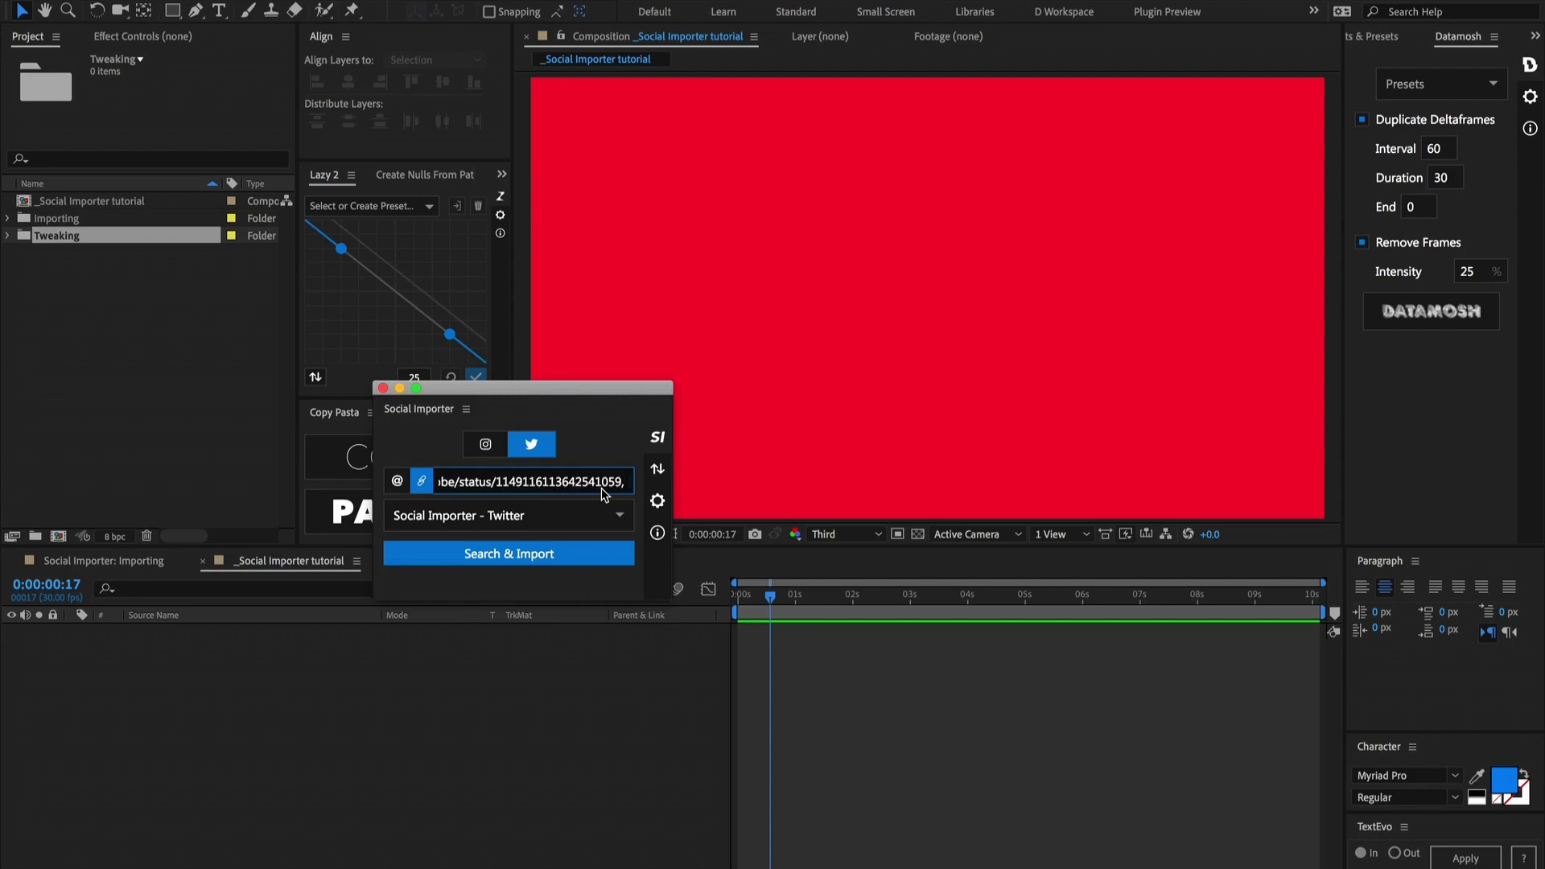
{"action": "key", "text": "super+v"}
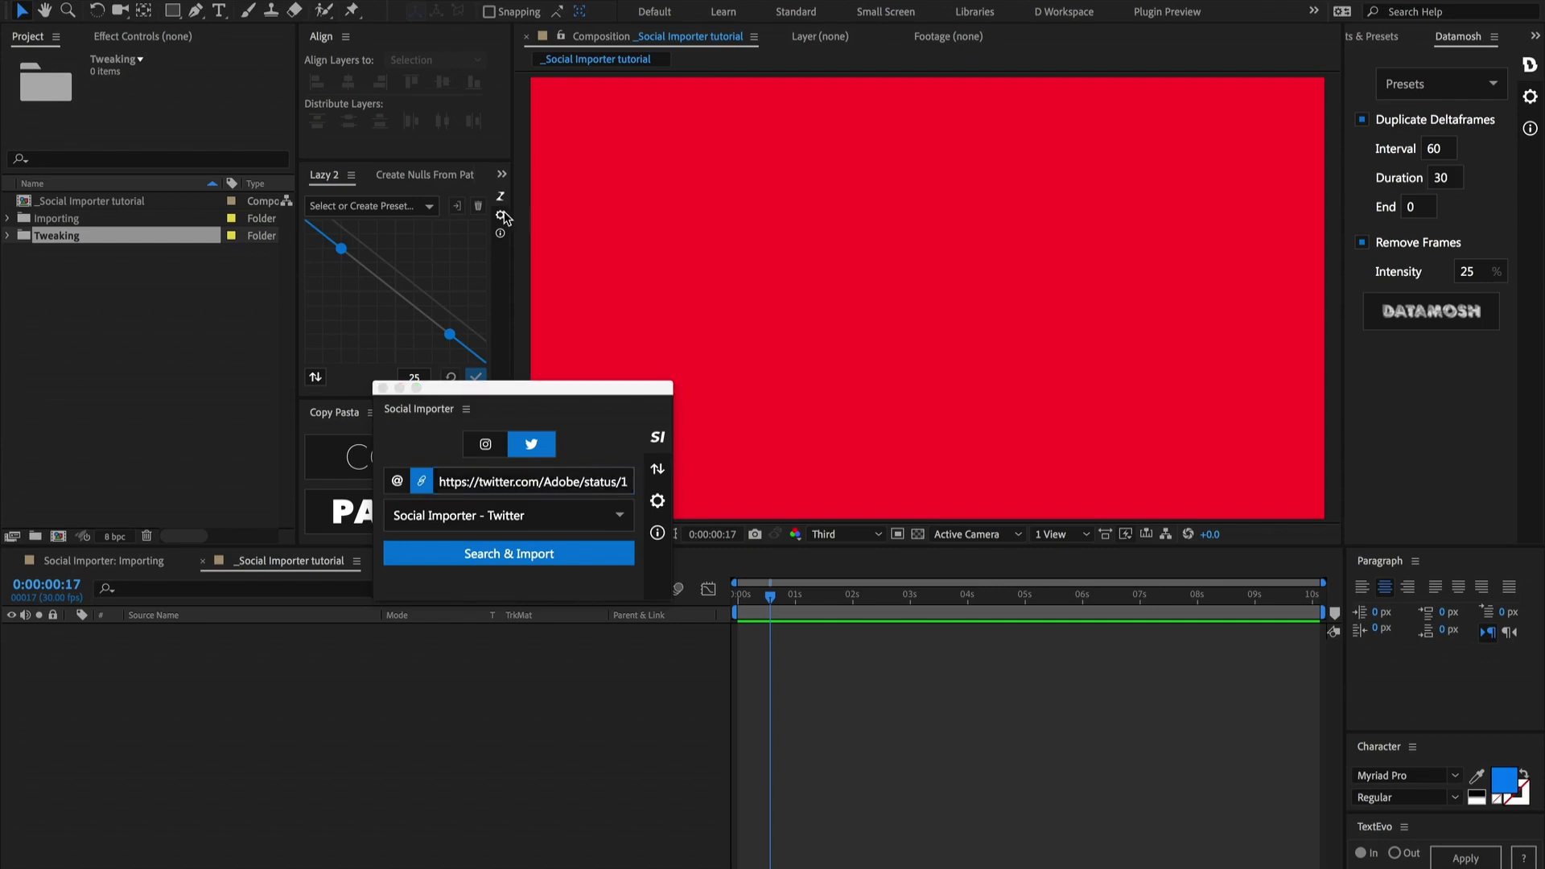
Step: Copy the third Adobe tweet link from the text document and append it to Social Importer's post IDs
{"action": "key", "text": "super+Tab"}
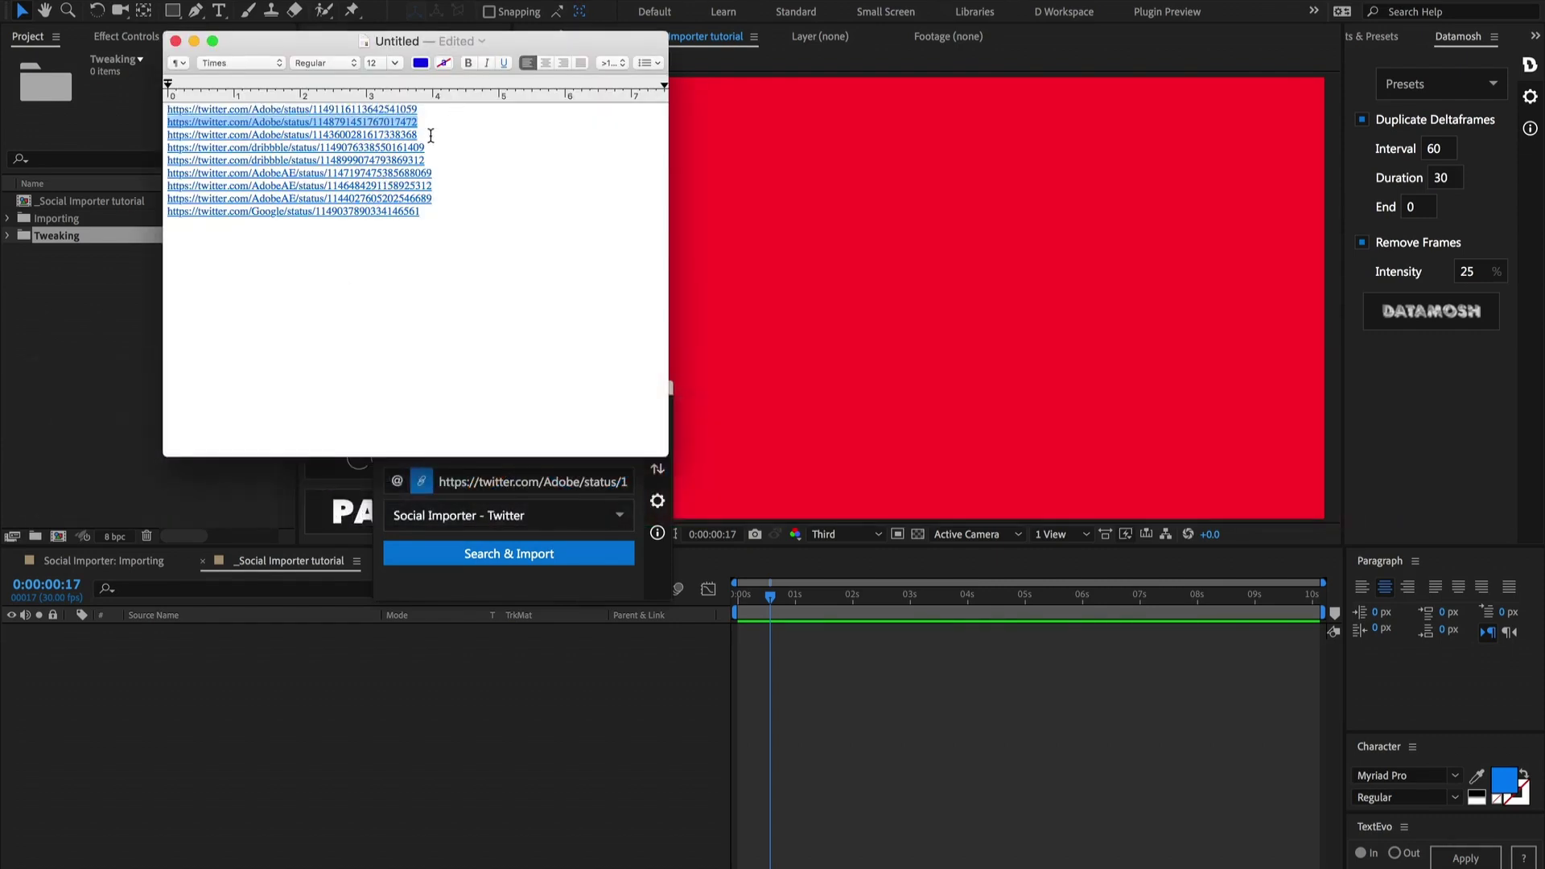
{"action": "left_click_drag", "start_coordinate": [431, 136], "coordinate": [103, 133]}
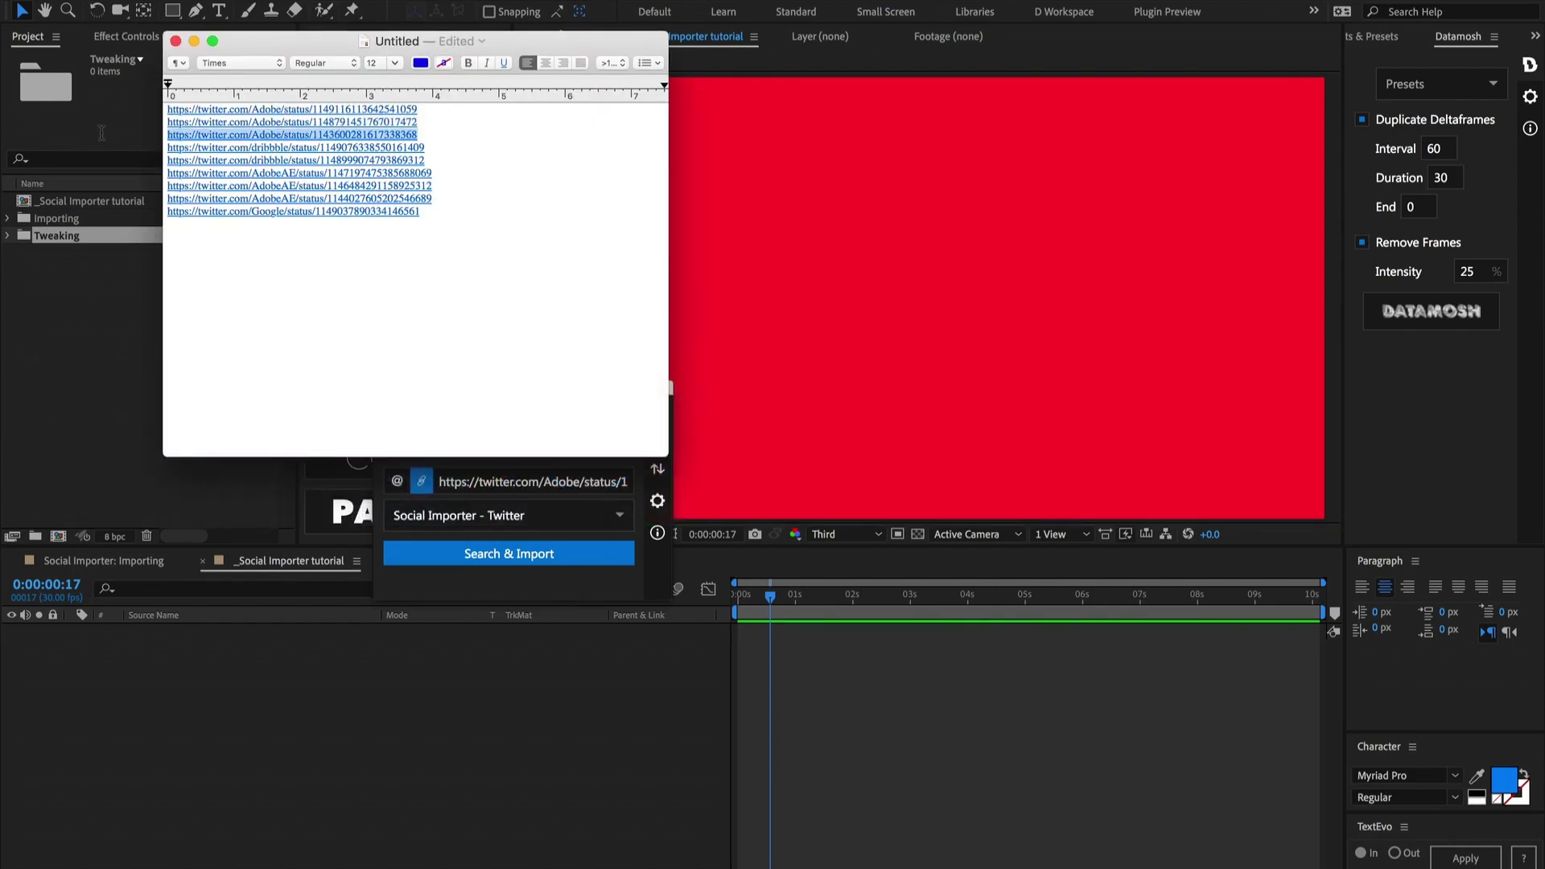
{"action": "key", "text": "super+c"}
{"action": "key", "text": "super+Tab"}
{"action": "key", "text": "super+v"}
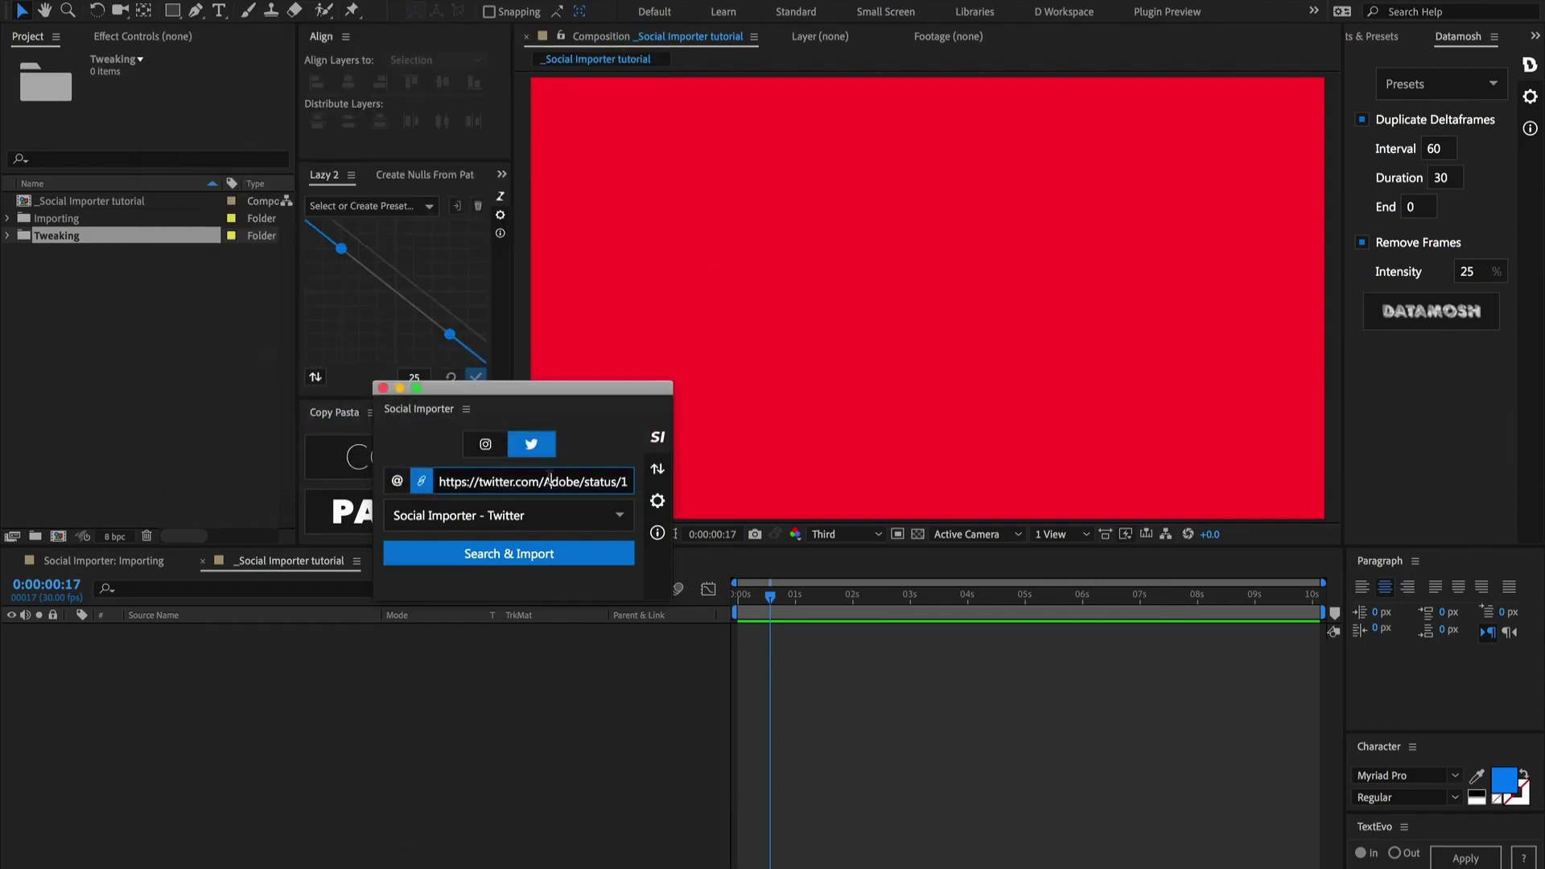
Step: Copy the remaining dribbble, AdobeAE and Google tweet links from the text document and append them to Social Importer's post IDs
{"action": "key", "text": "super+Tab"}
{"action": "key", "text": "super+c"}
{"action": "key", "text": "super+Tab"}
{"action": "key", "text": "super+v"}
{"action": "key", "text": "super+Tab"}
{"action": "key", "text": "super+c"}
{"action": "key", "text": "super+Tab"}
{"action": "key", "text": "super+v"}
{"action": "key", "text": "super+Tab"}
{"action": "key", "text": "super+v"}
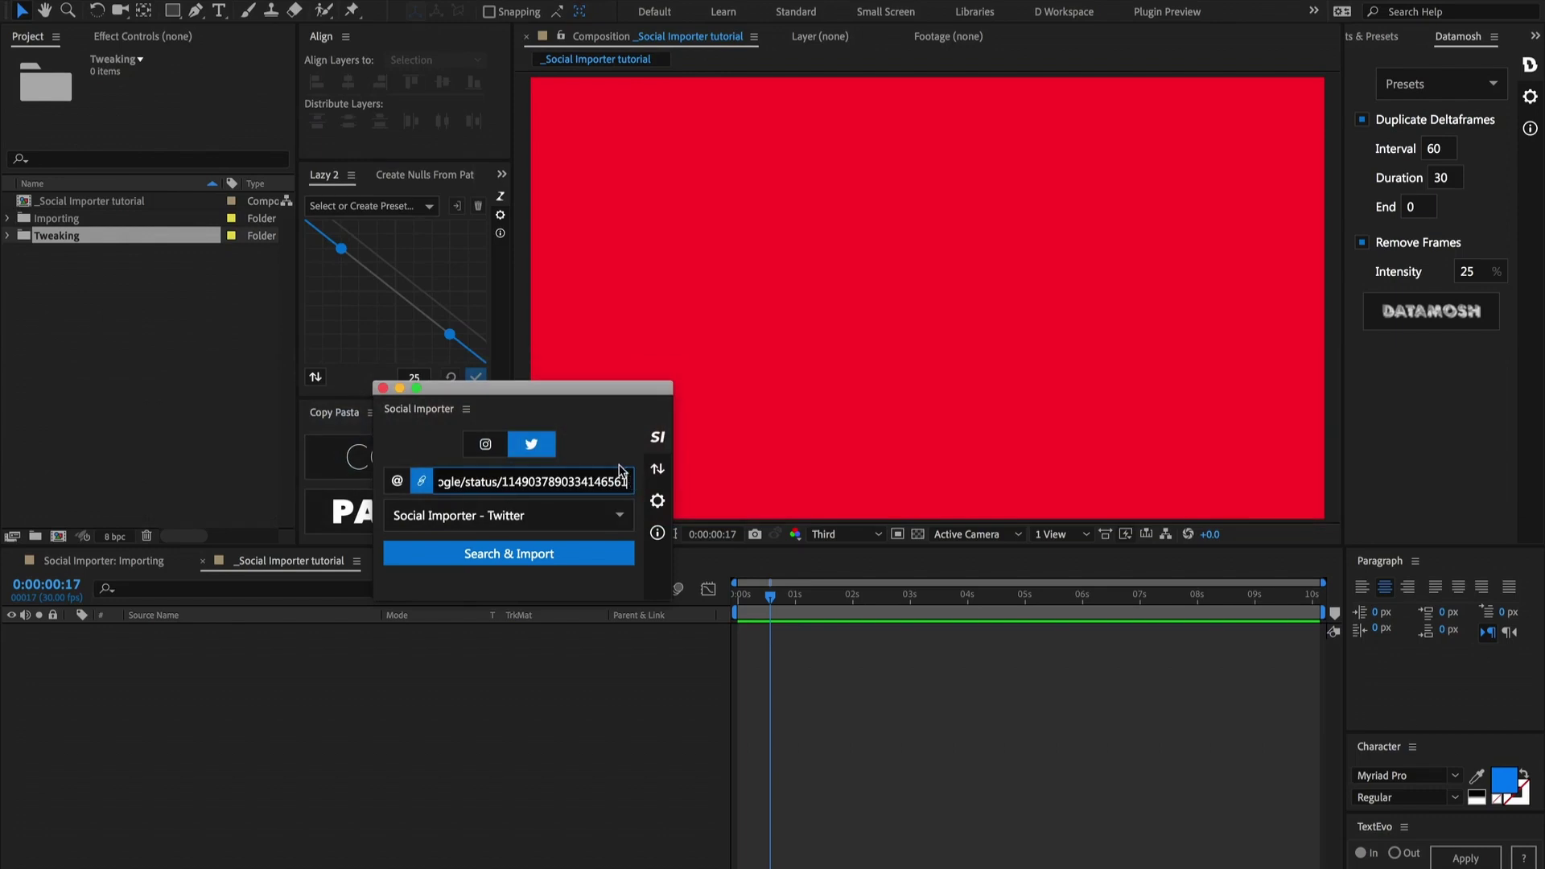
Step: Choose the Social Importer - Twitter template and run the search and import for the listed tweets
{"action": "left_click", "coordinate": [620, 518]}
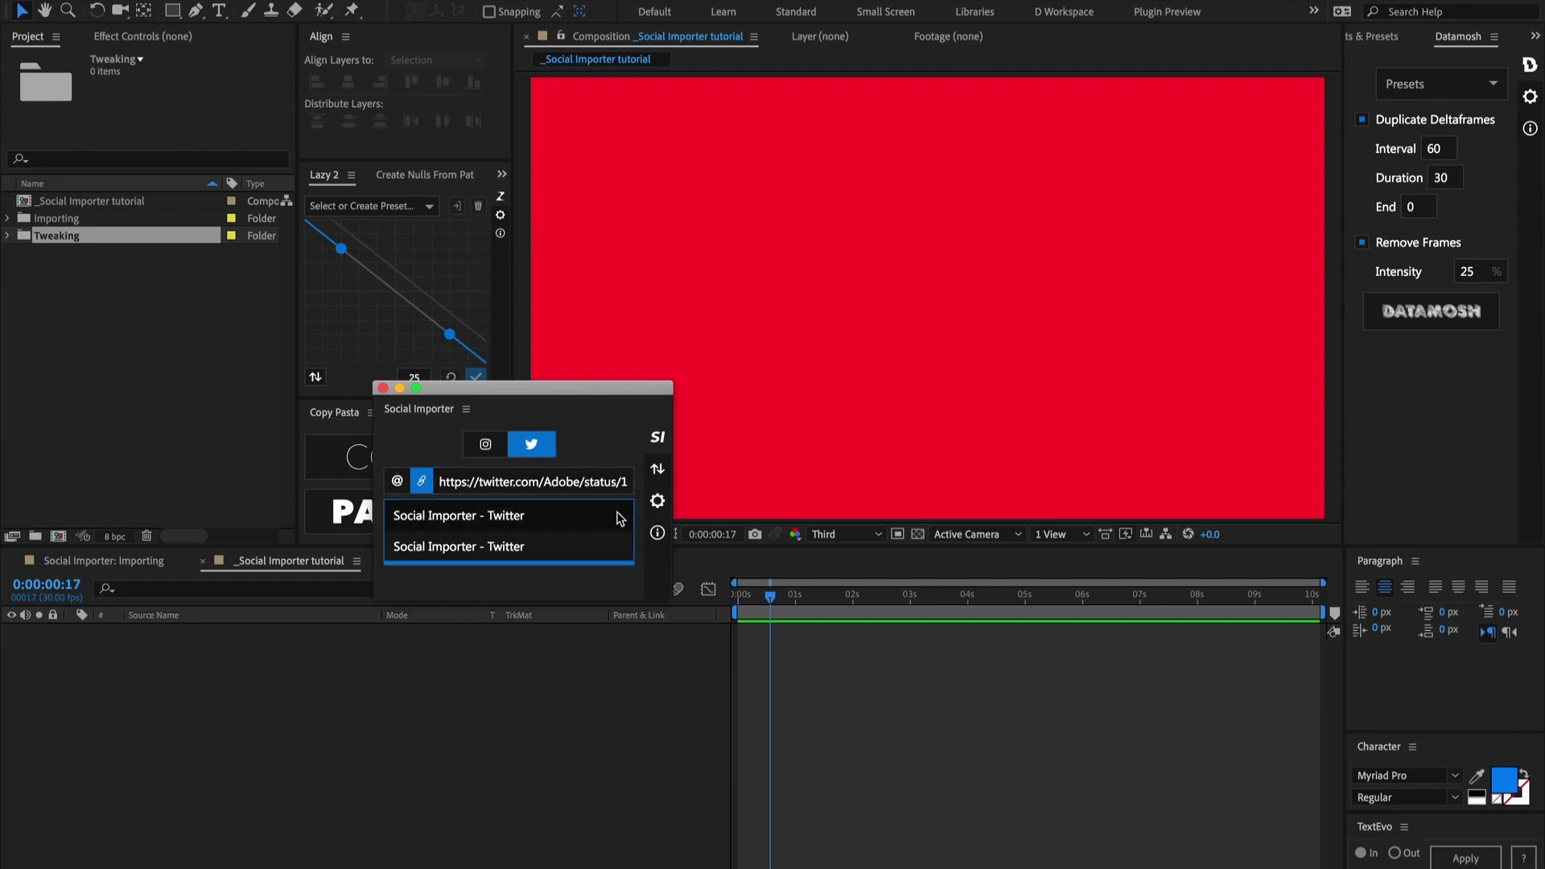
{"action": "left_click", "coordinate": [544, 547]}
{"action": "left_click", "coordinate": [462, 789]}
{"action": "left_click", "coordinate": [518, 556]}
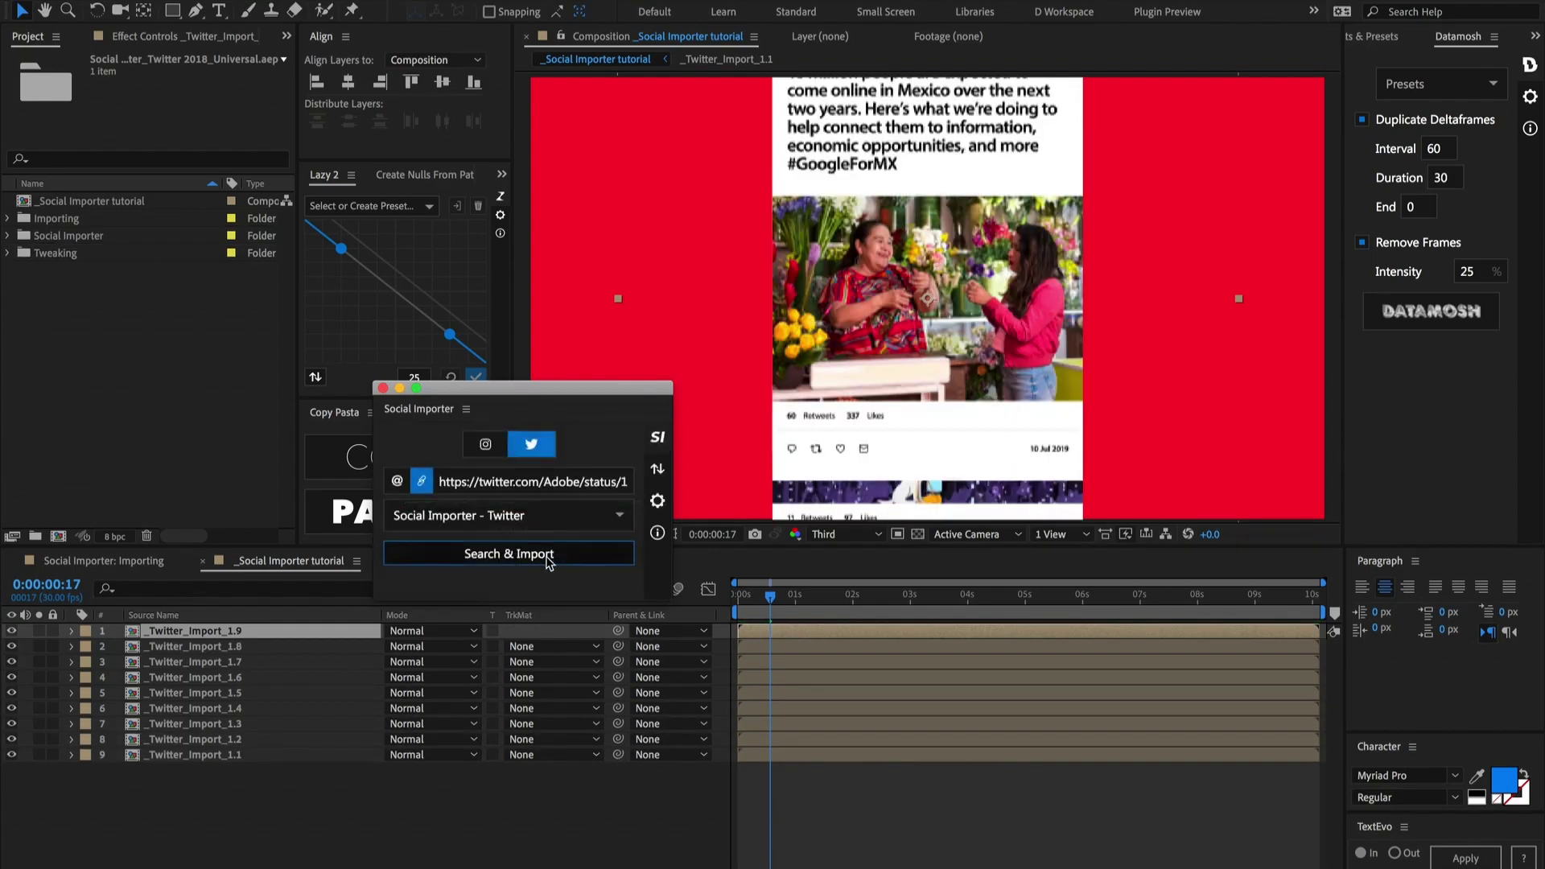
Step: Scale all imported Twitter layers in the _Social Importer tutorial composition to 50%
{"action": "left_click", "coordinate": [891, 790]}
{"action": "scroll", "coordinate": [841, 311], "scroll_direction": "down", "scroll_amount": 2}
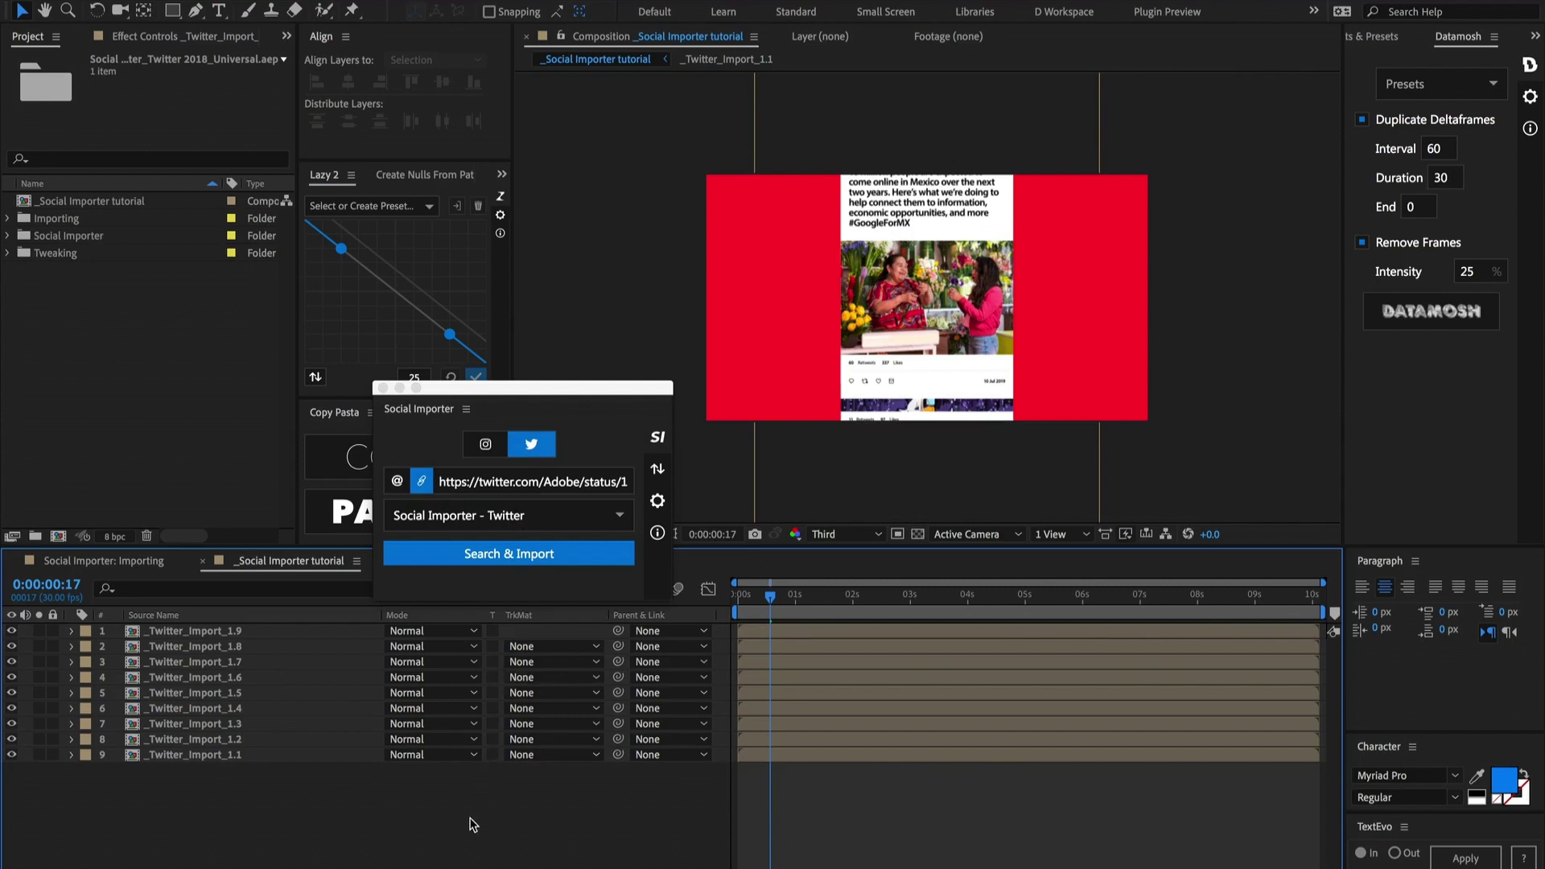
{"action": "key", "text": "ctrl+a"}
{"action": "key", "text": "s"}
{"action": "left_click", "coordinate": [415, 646]}
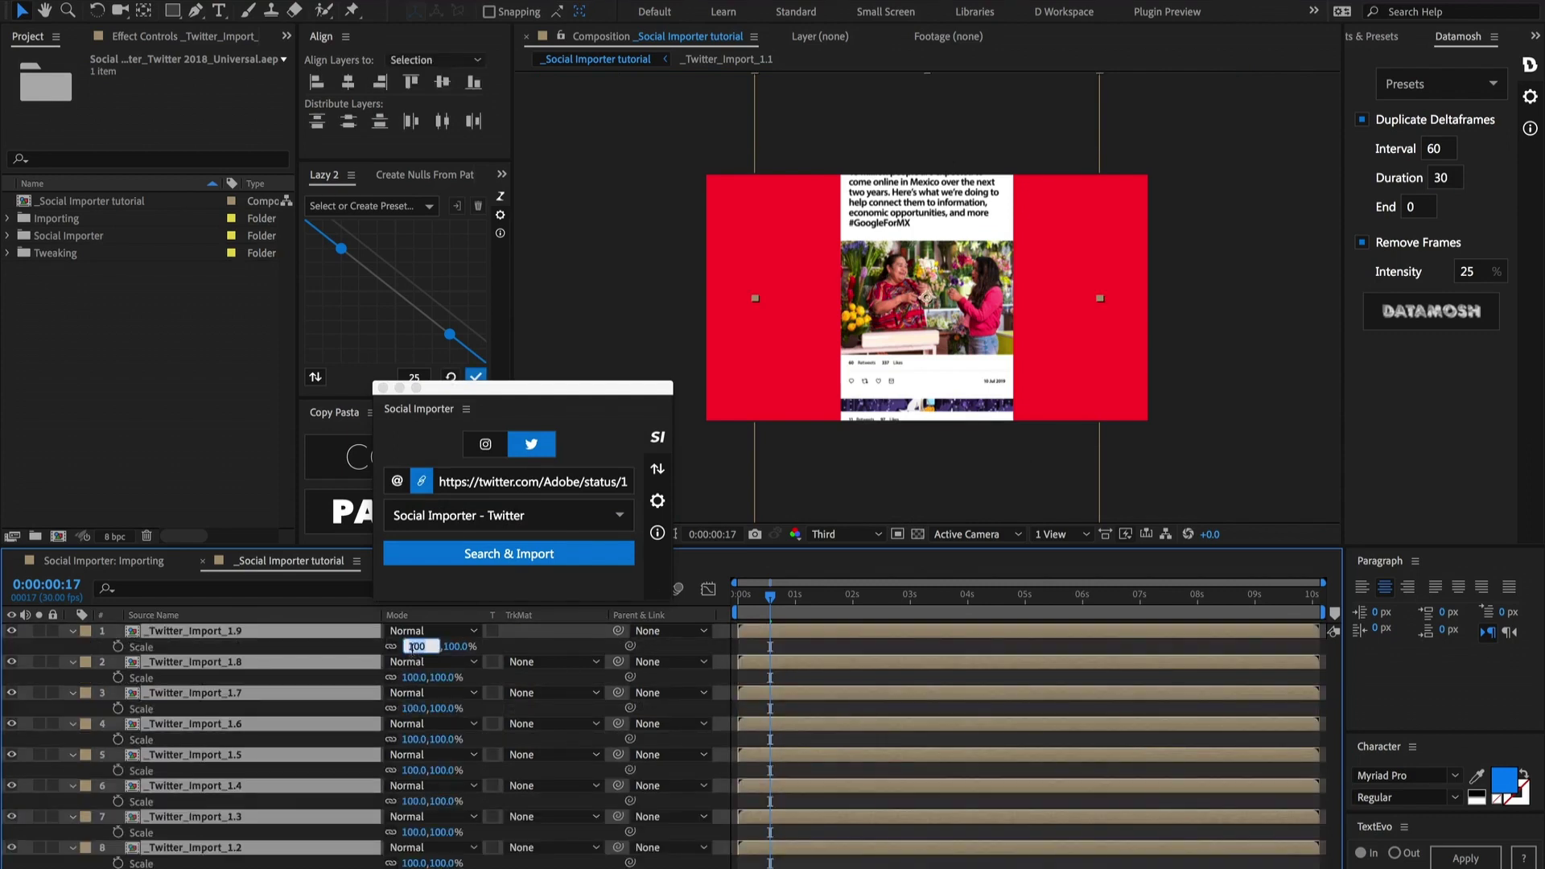
{"action": "type", "text": "50"}
{"action": "key", "text": "Return"}
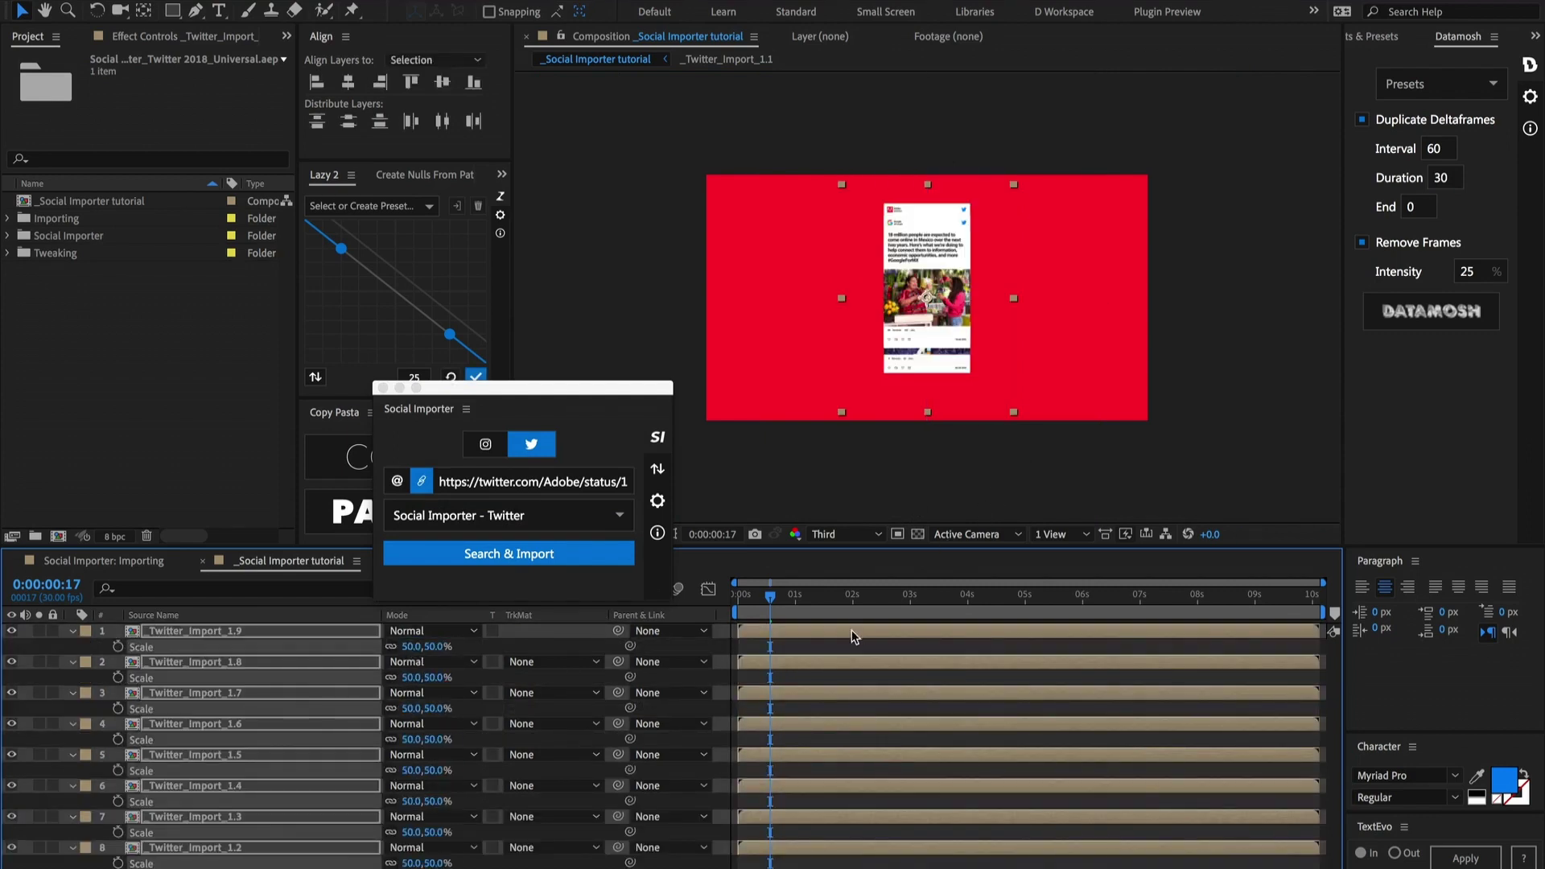
Step: Open the _Twitter_Import_1.8 composition and show the effect controls of its CONTROL layer
{"action": "left_click", "coordinate": [839, 648]}
{"action": "left_click", "coordinate": [769, 662]}
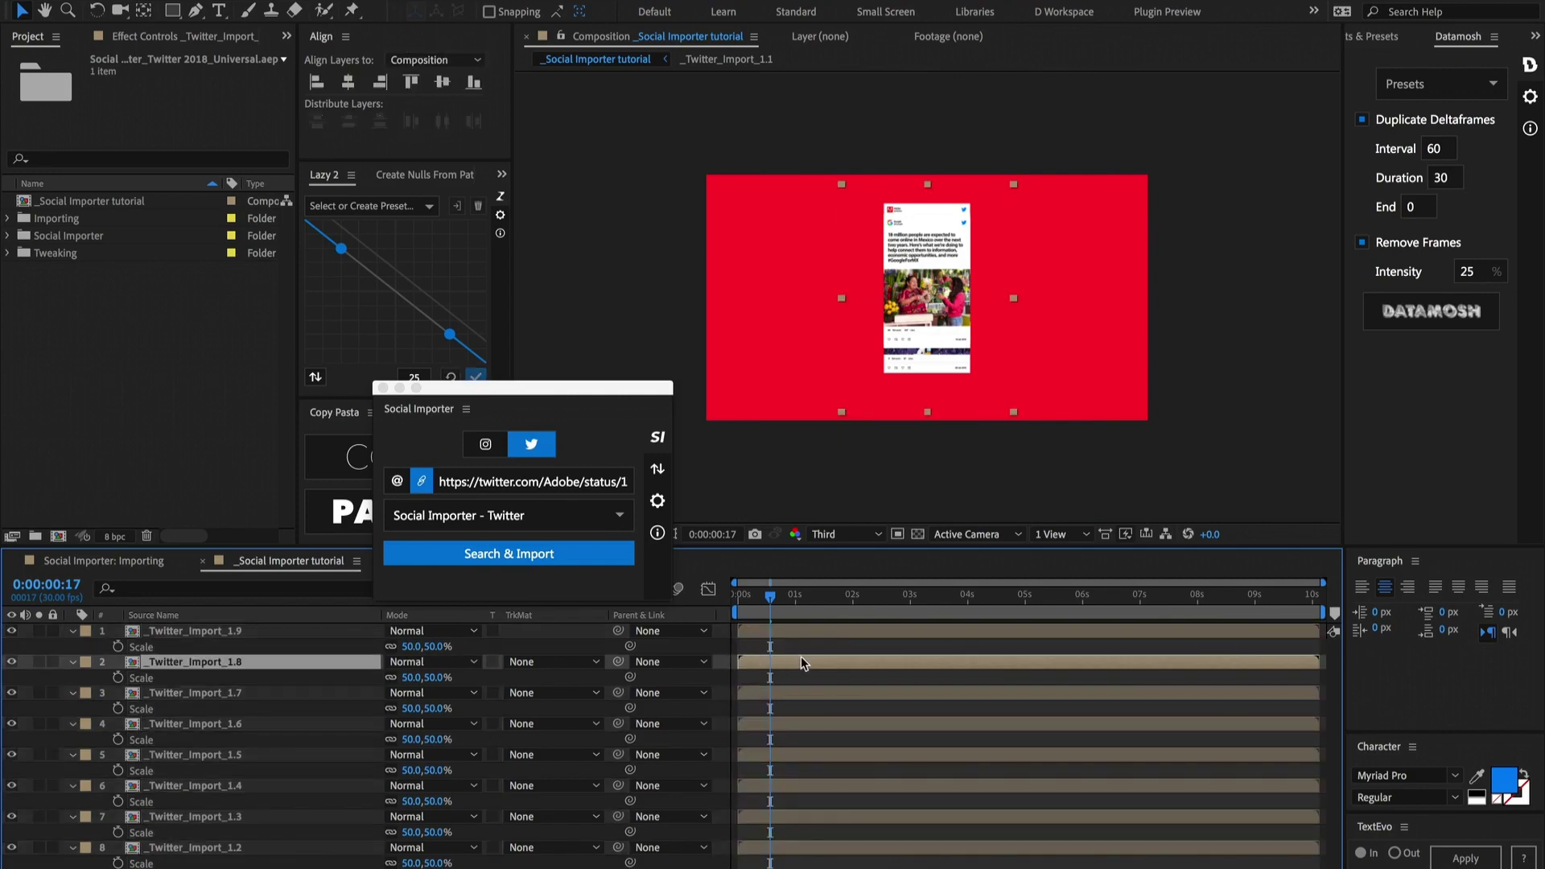
{"action": "double_click", "coordinate": [801, 659]}
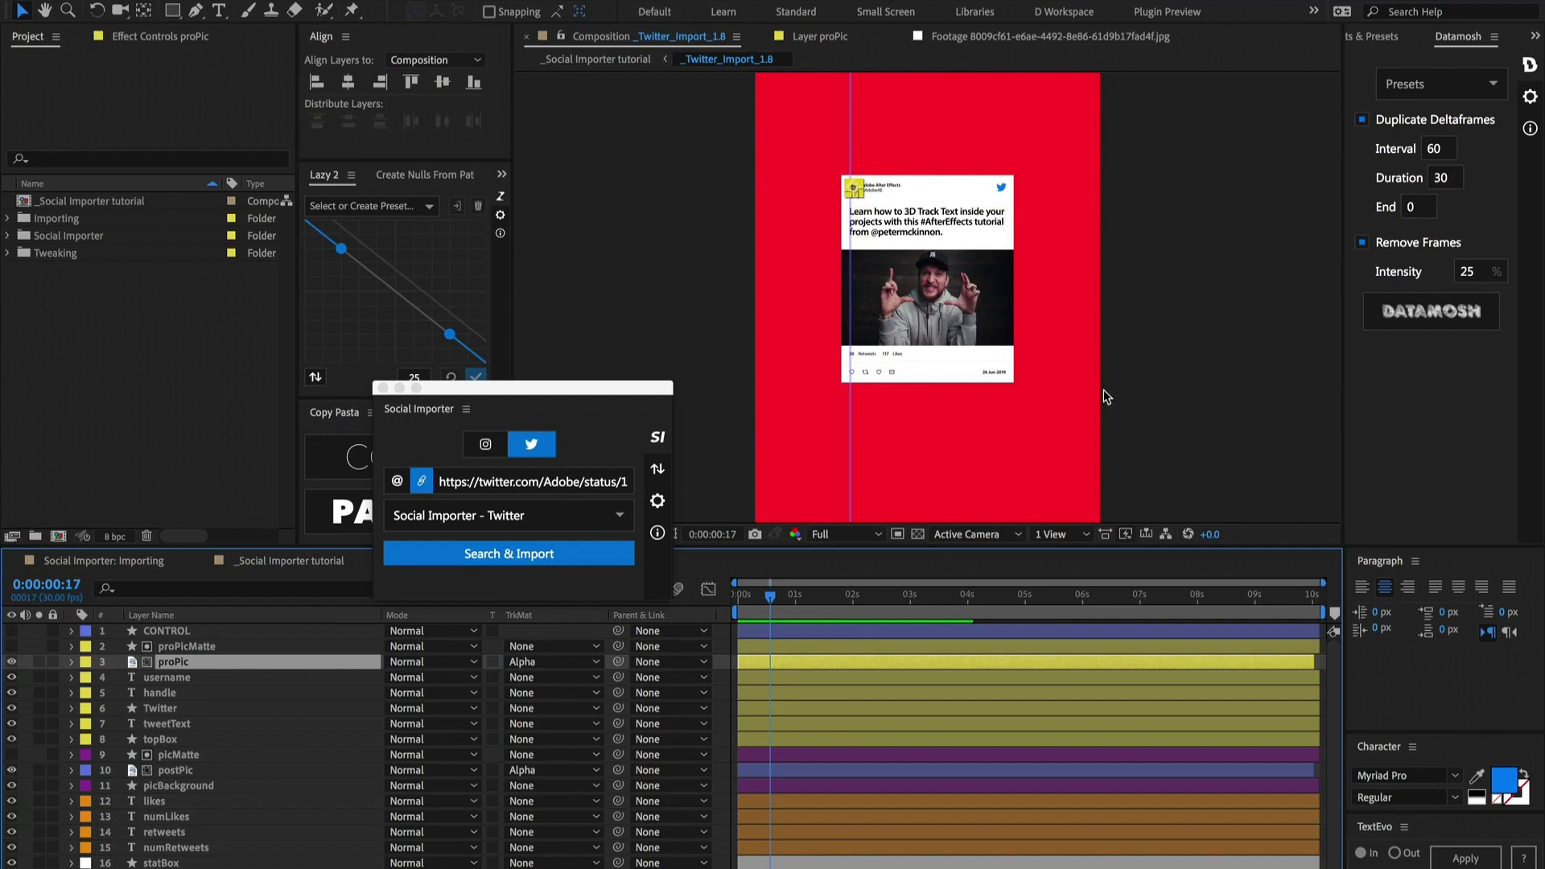
{"action": "left_click", "coordinate": [1153, 334]}
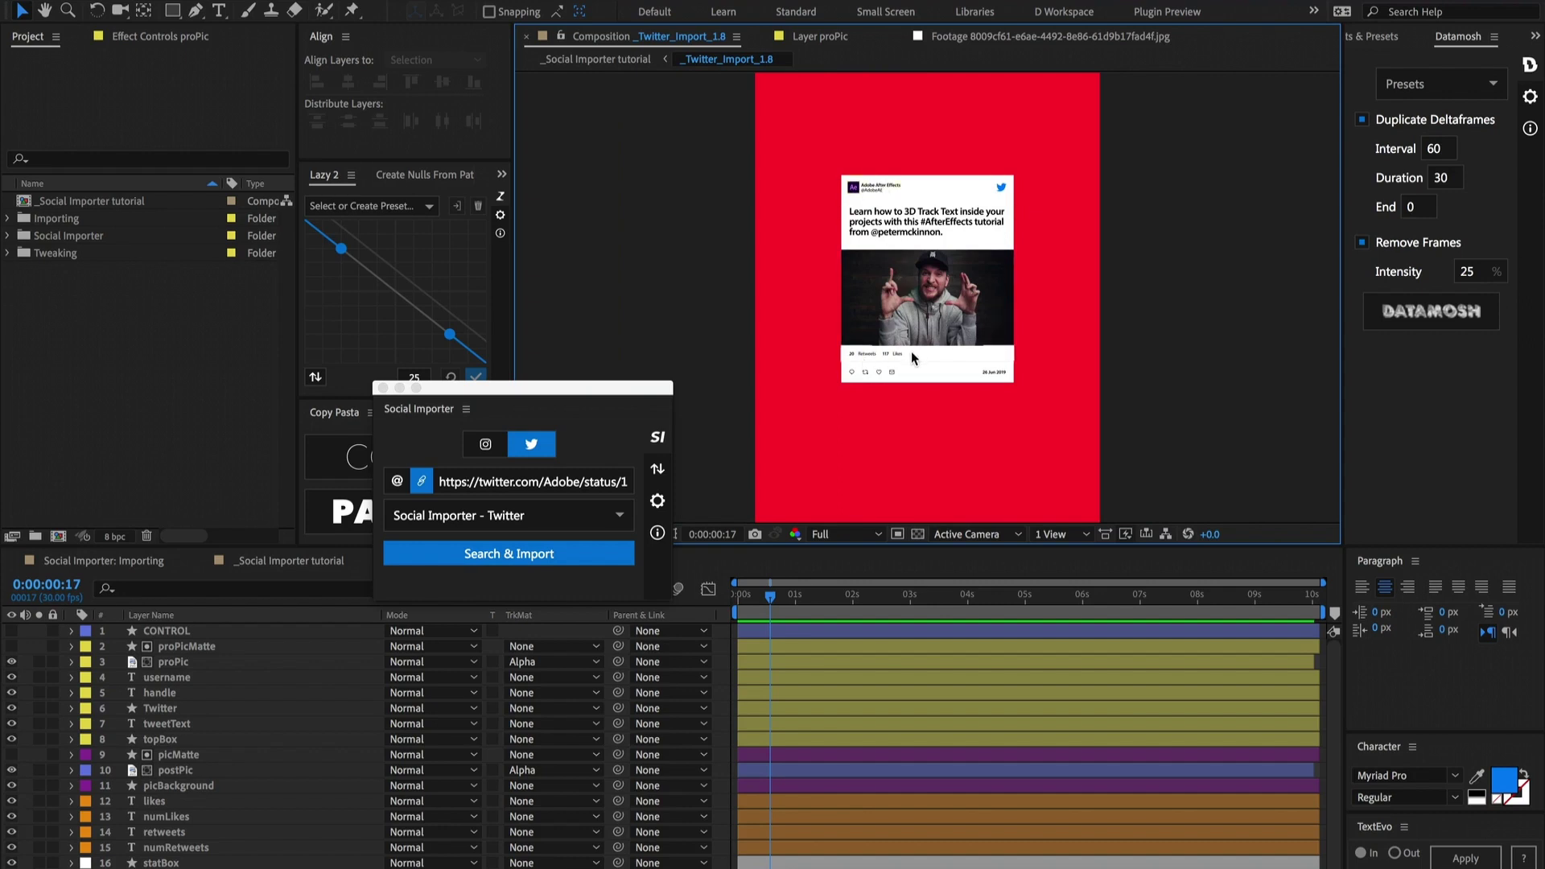
{"action": "left_click", "coordinate": [171, 632]}
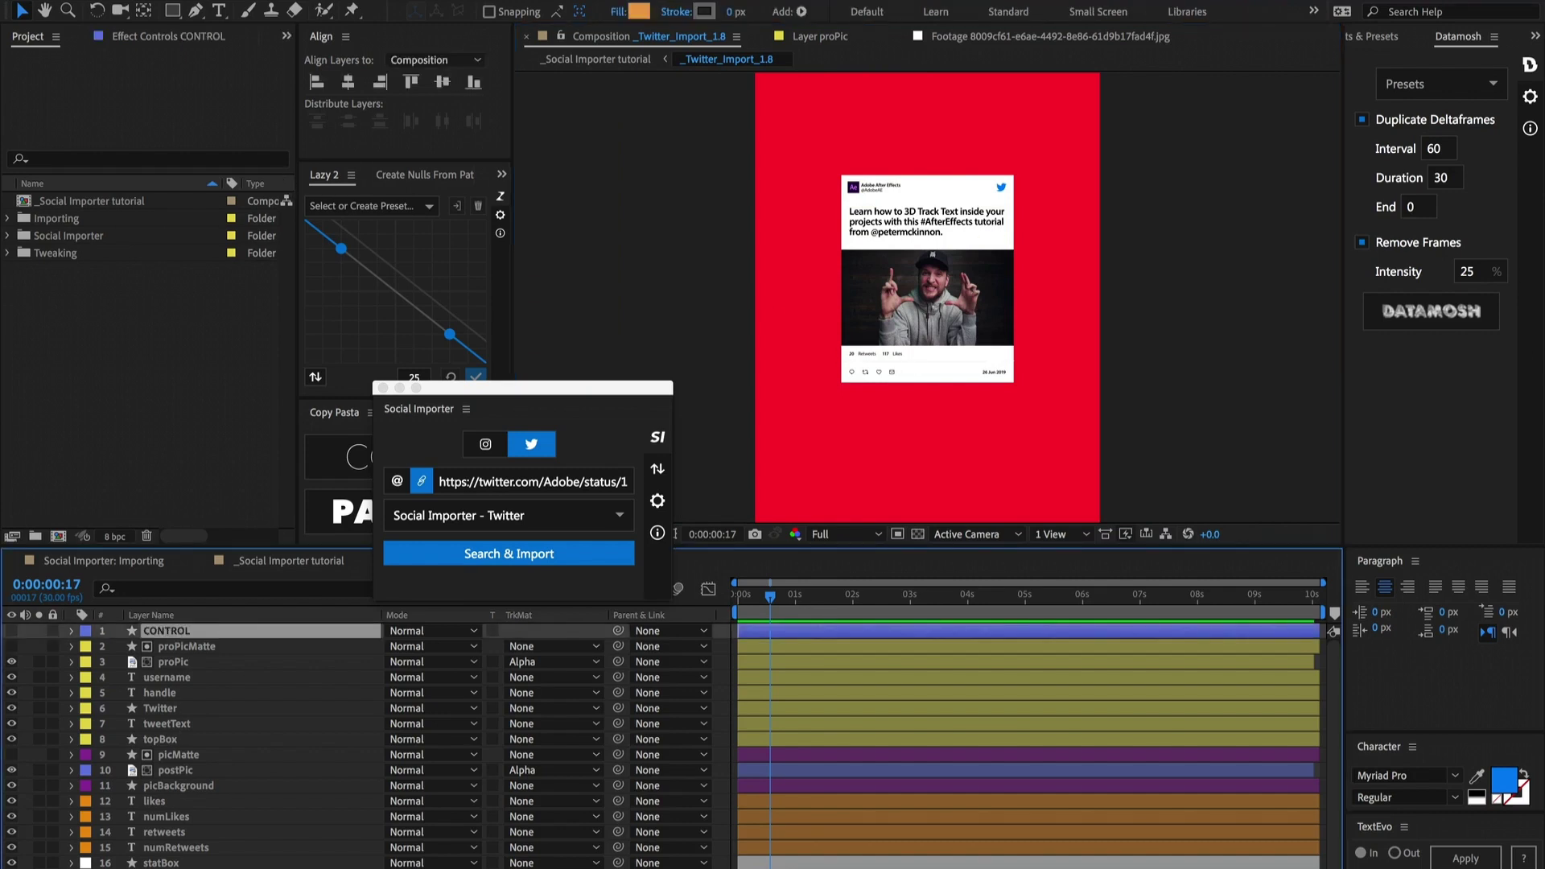
{"action": "left_click", "coordinate": [171, 33]}
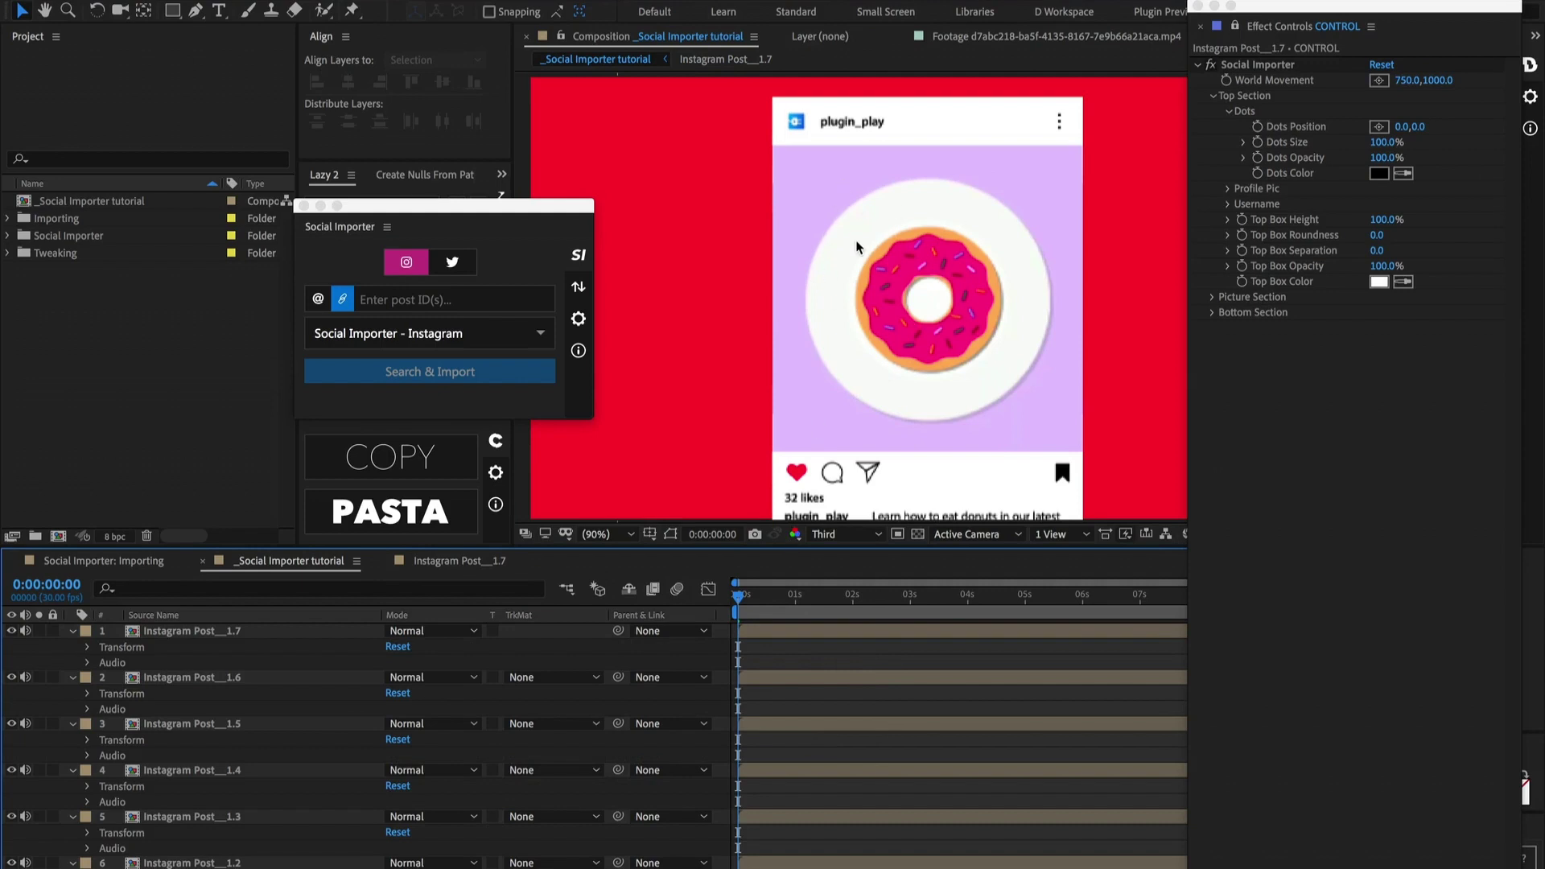
Step: Open the Instagram Post__1.7 composition and try a vertical World Movement shift on the CONTROL layer, undoing the change
{"action": "left_click", "coordinate": [253, 634]}
{"action": "double_click", "coordinate": [253, 633]}
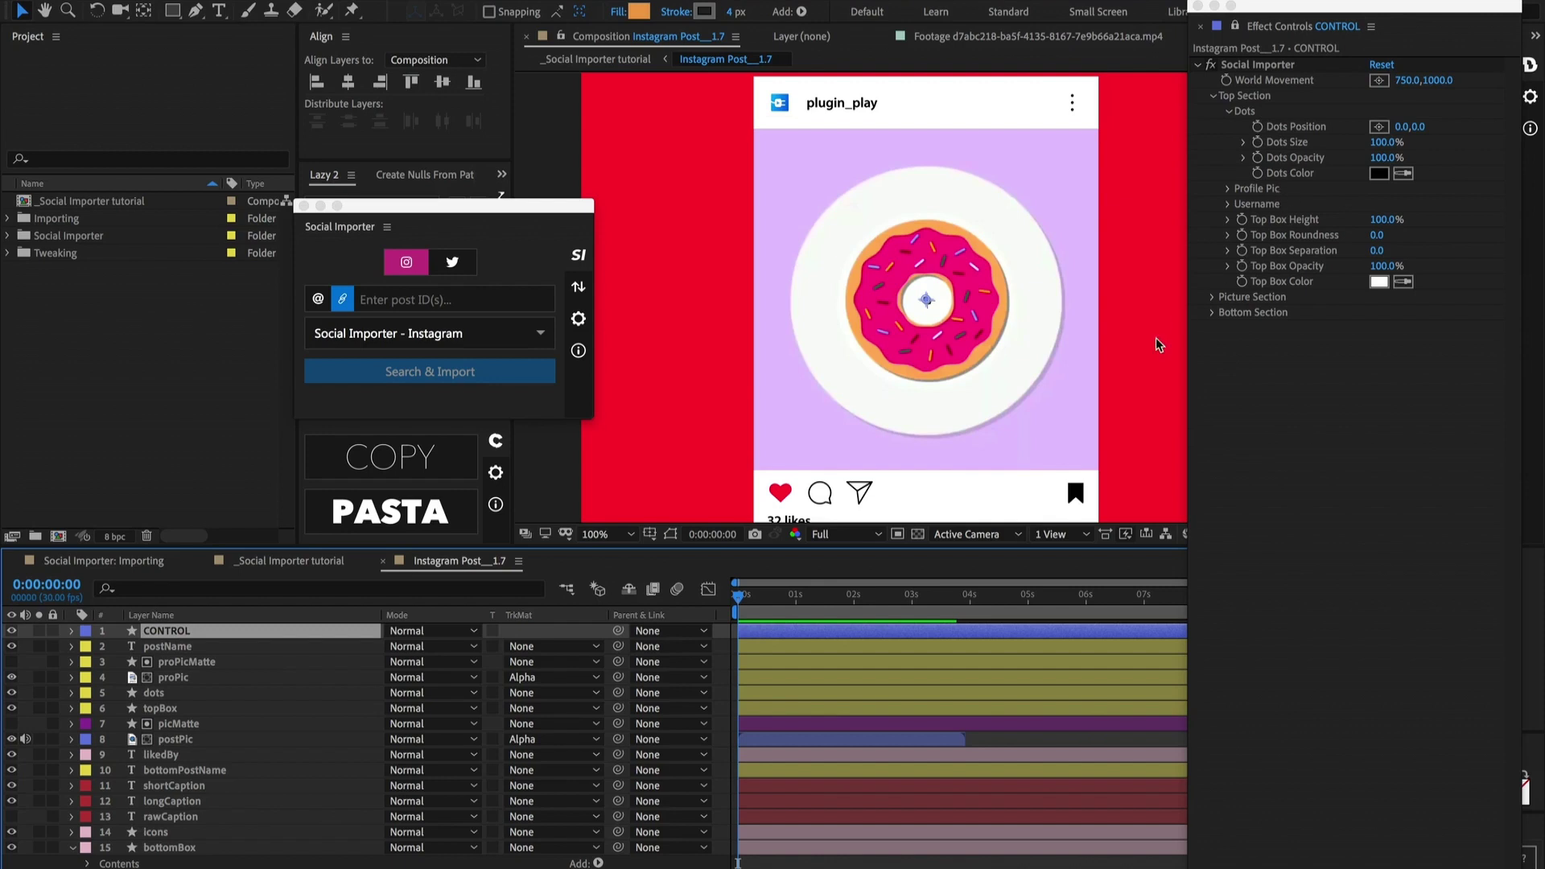
{"action": "key", "text": "shift+/"}
{"action": "mouse_move", "coordinate": [1438, 80]}
{"action": "left_mouse_down"}
{"action": "mouse_move", "coordinate": [1393, 87]}
{"action": "mouse_move", "coordinate": [1445, 82]}
{"action": "left_mouse_up"}
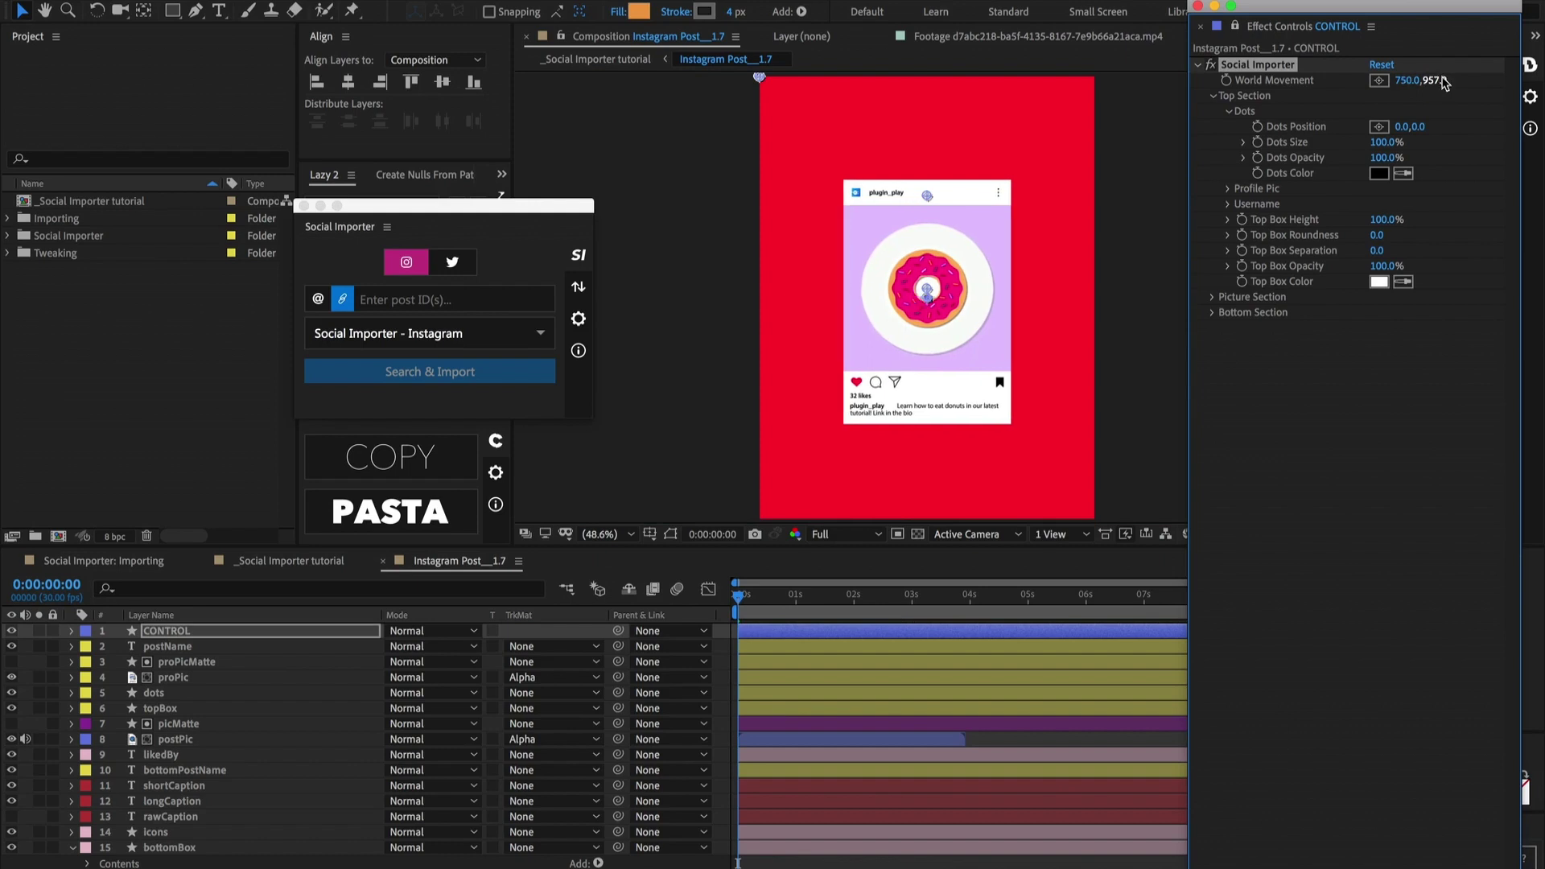
{"action": "key", "text": "ctrl+z"}
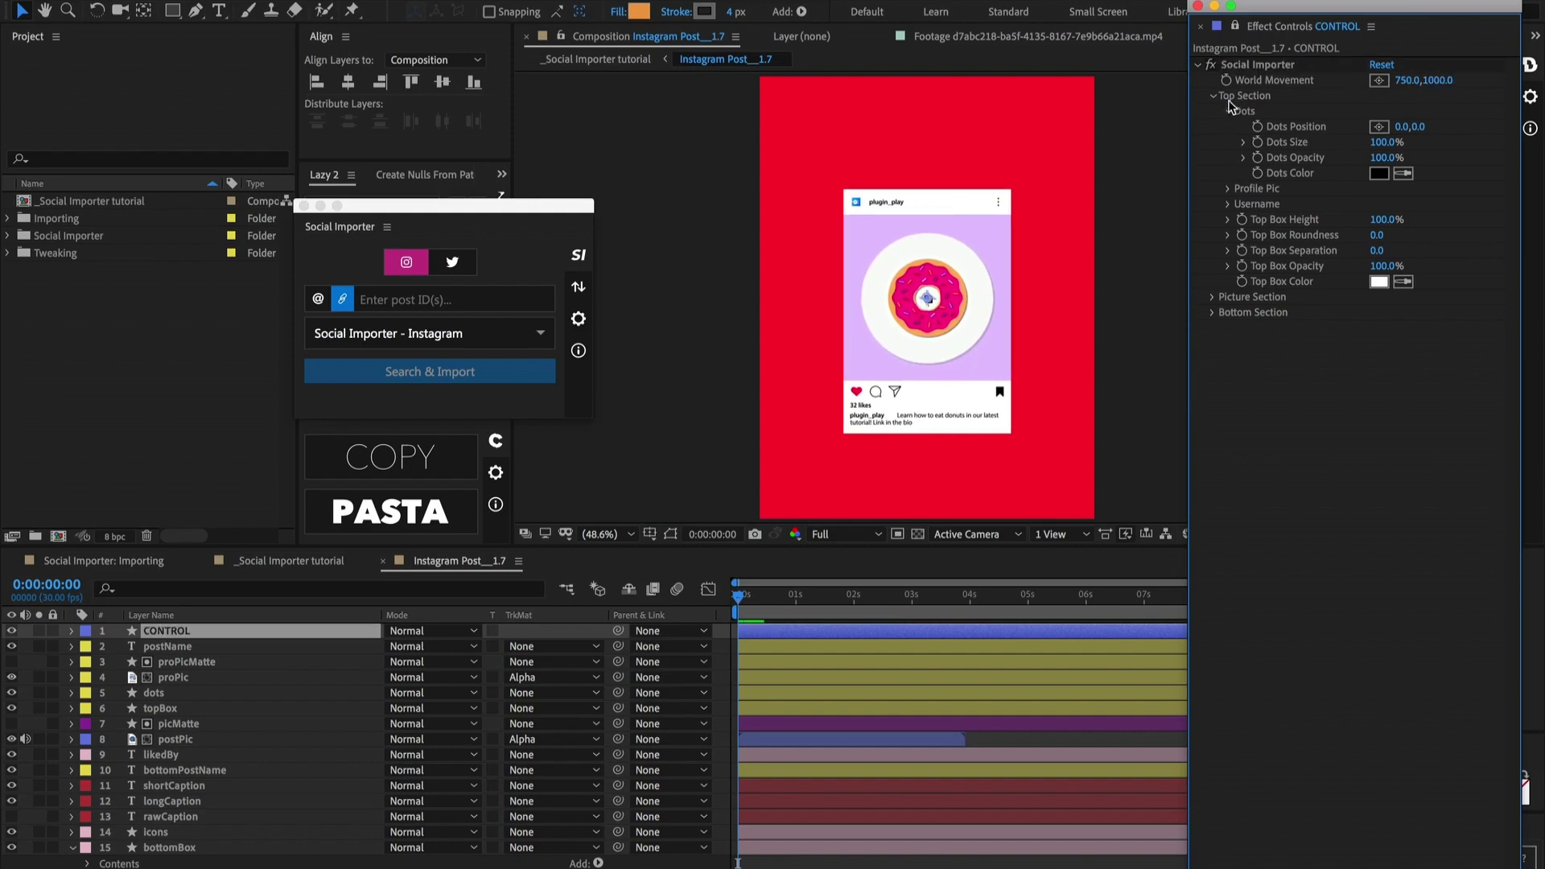
Step: Examine the Username and Profile Pic controls within the Top Section of the Social Importer effect
{"action": "left_click", "coordinate": [1229, 112]}
{"action": "left_click", "coordinate": [1214, 94]}
{"action": "left_click", "coordinate": [1214, 95]}
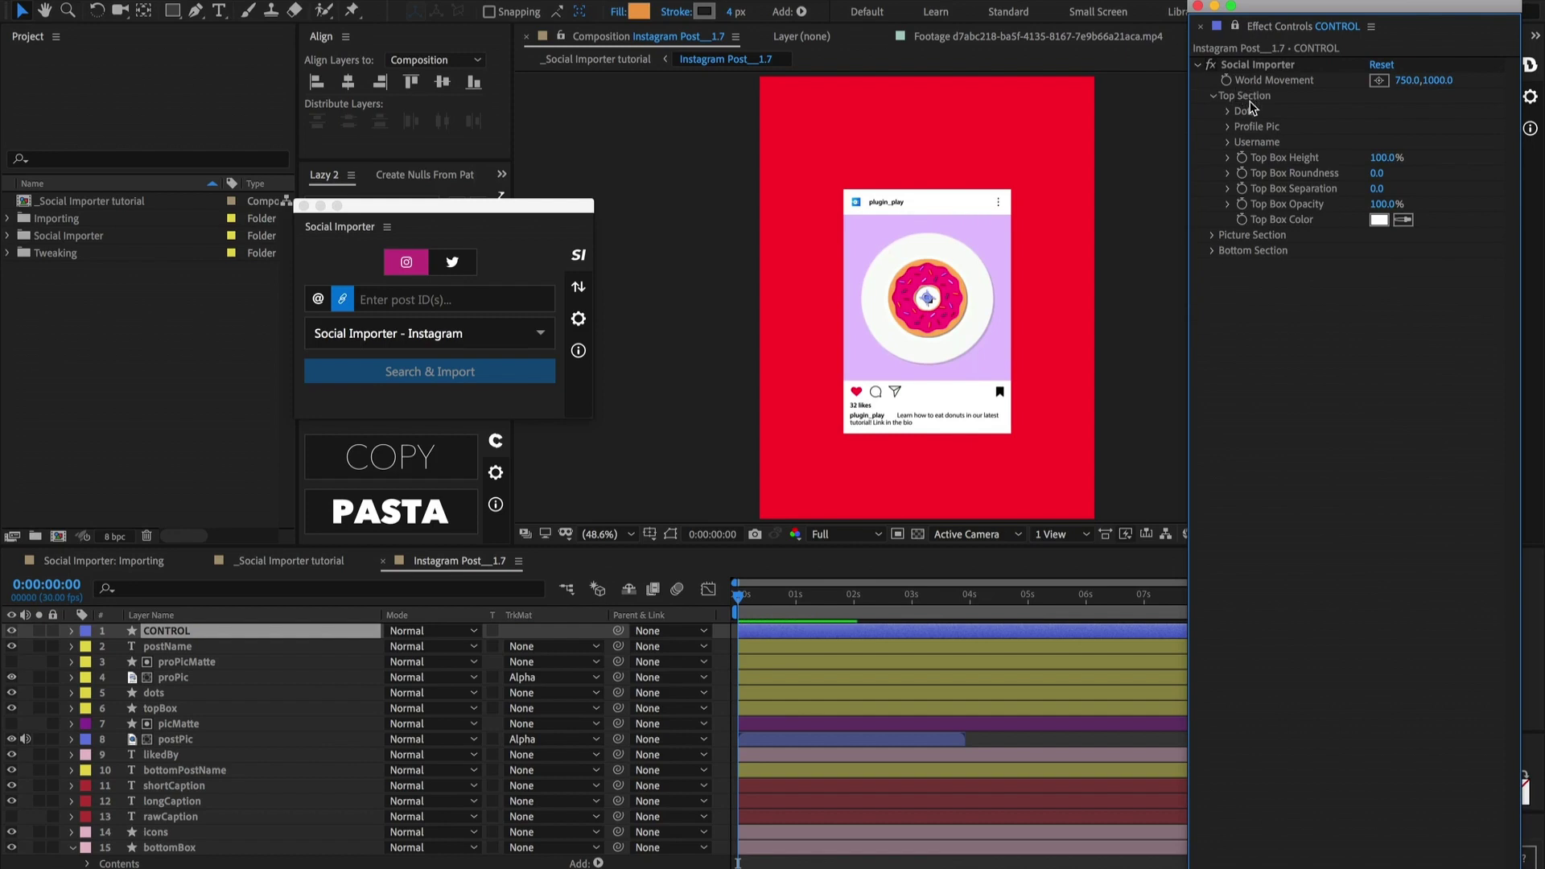
{"action": "key", "text": "period"}
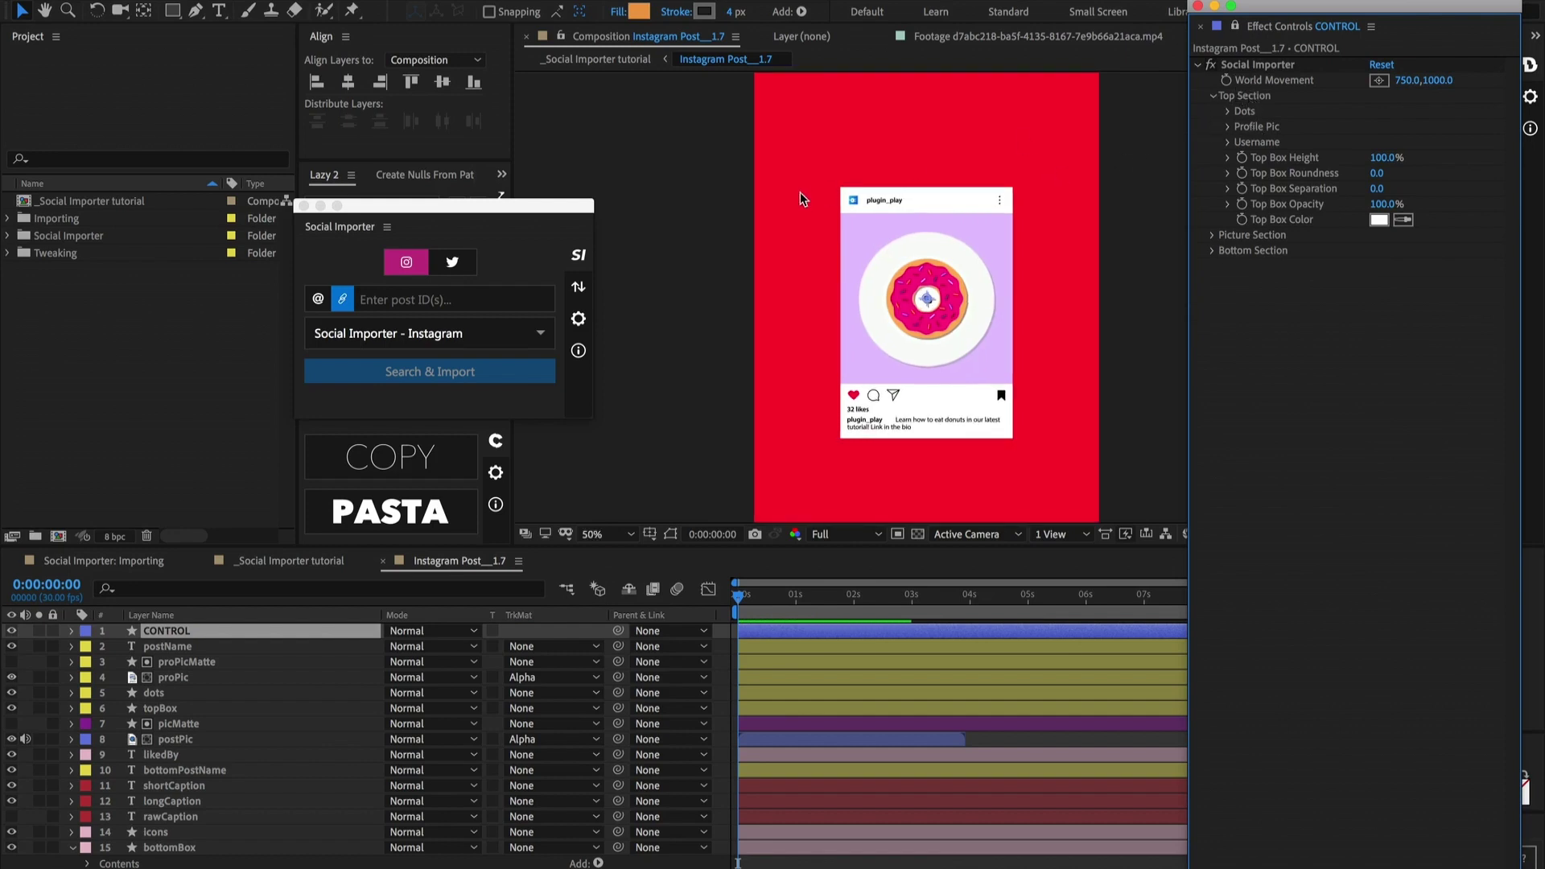
{"action": "left_click", "coordinate": [1228, 141]}
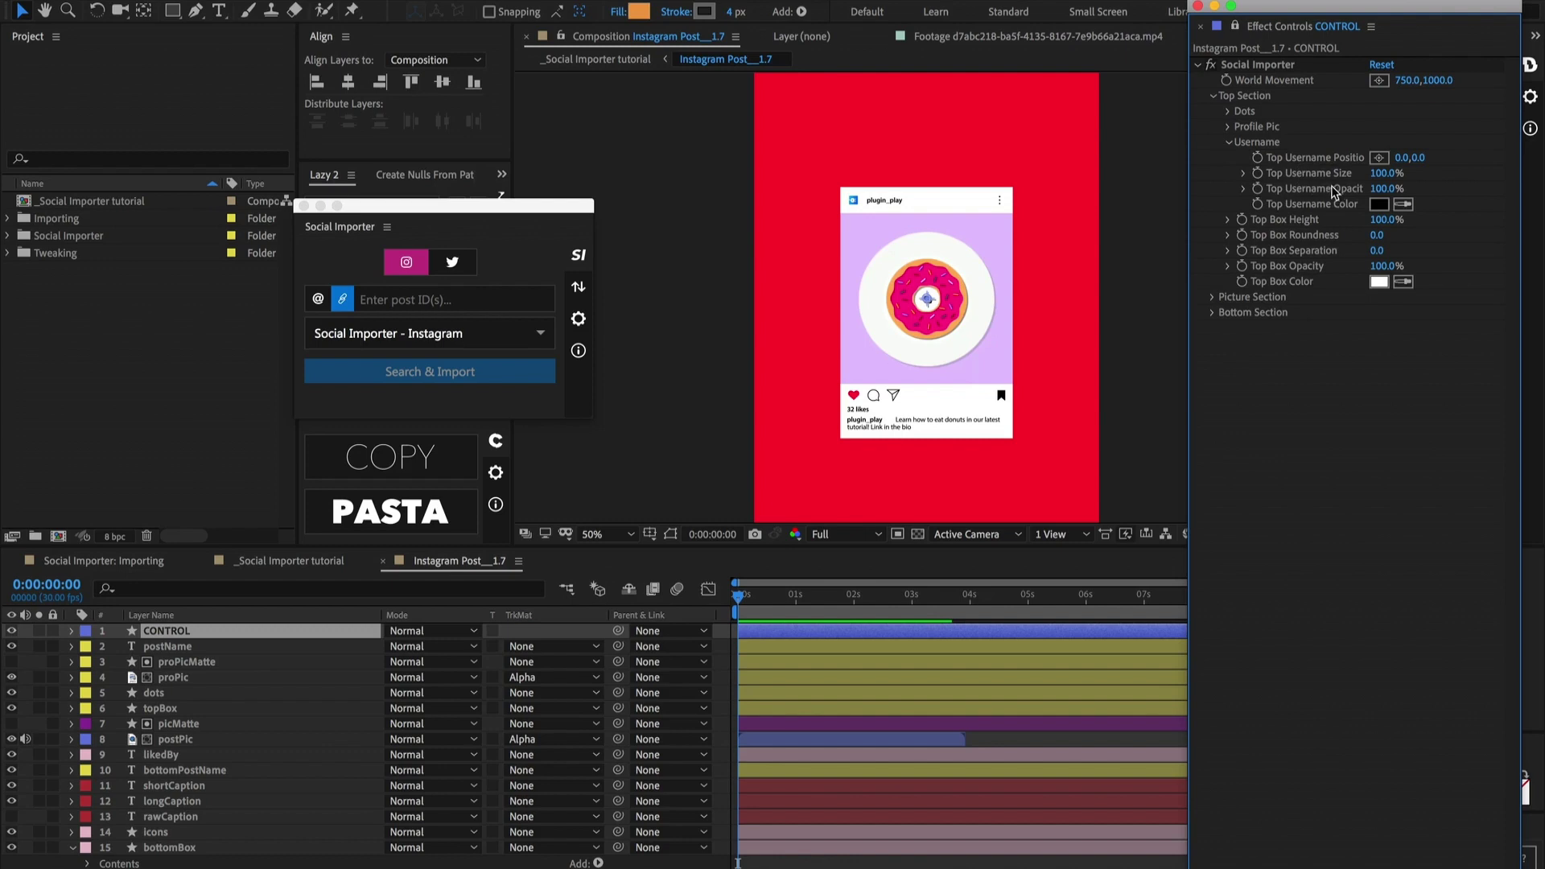
{"action": "left_click", "coordinate": [1229, 143]}
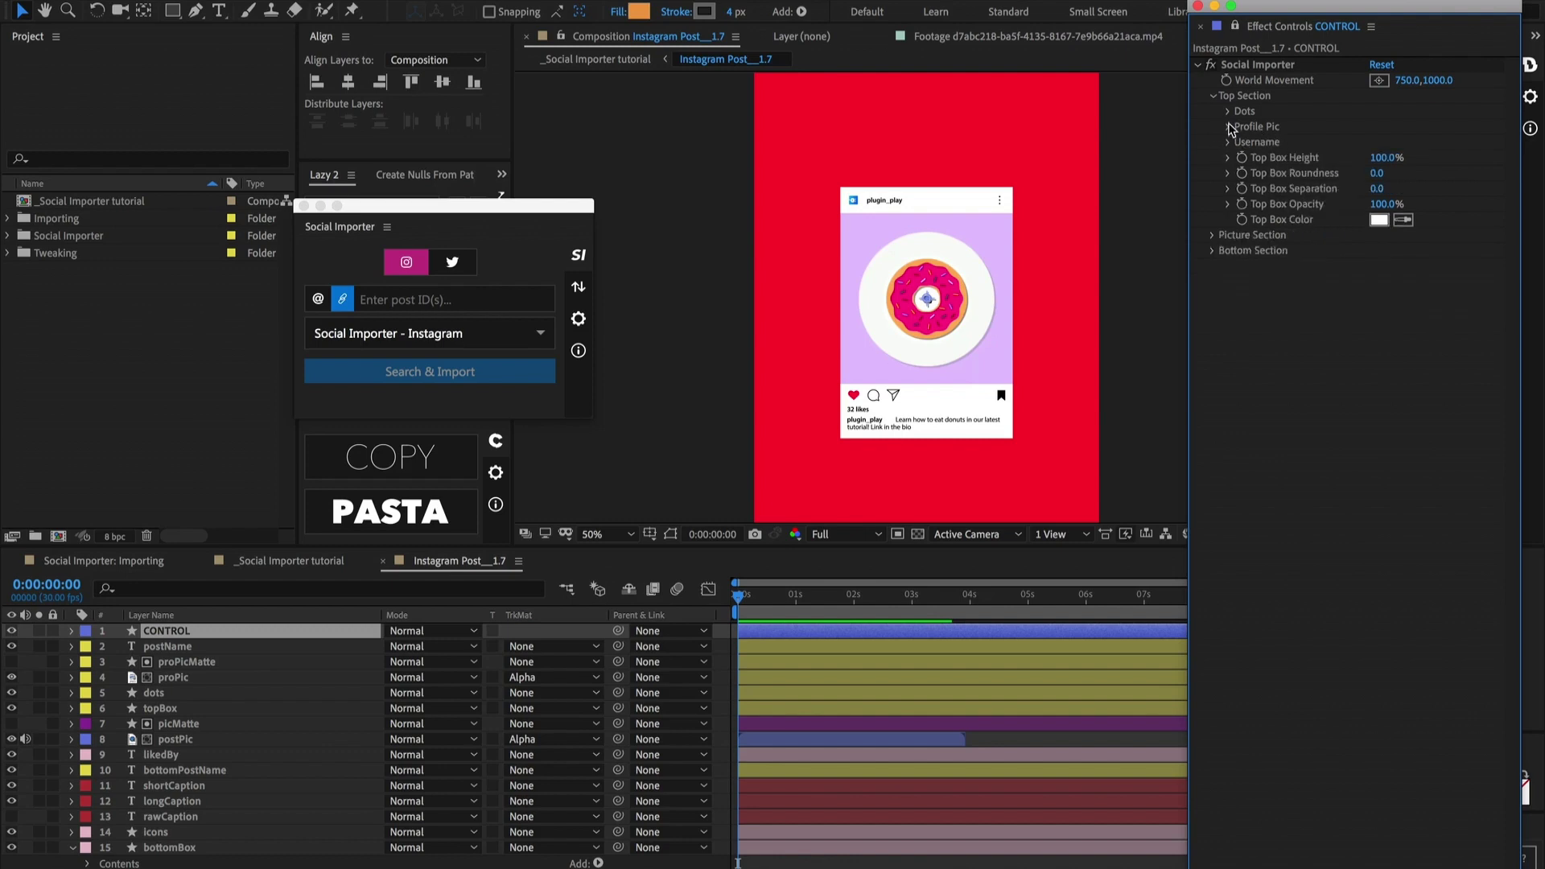
{"action": "left_click", "coordinate": [1228, 128]}
{"action": "key", "text": "period"}
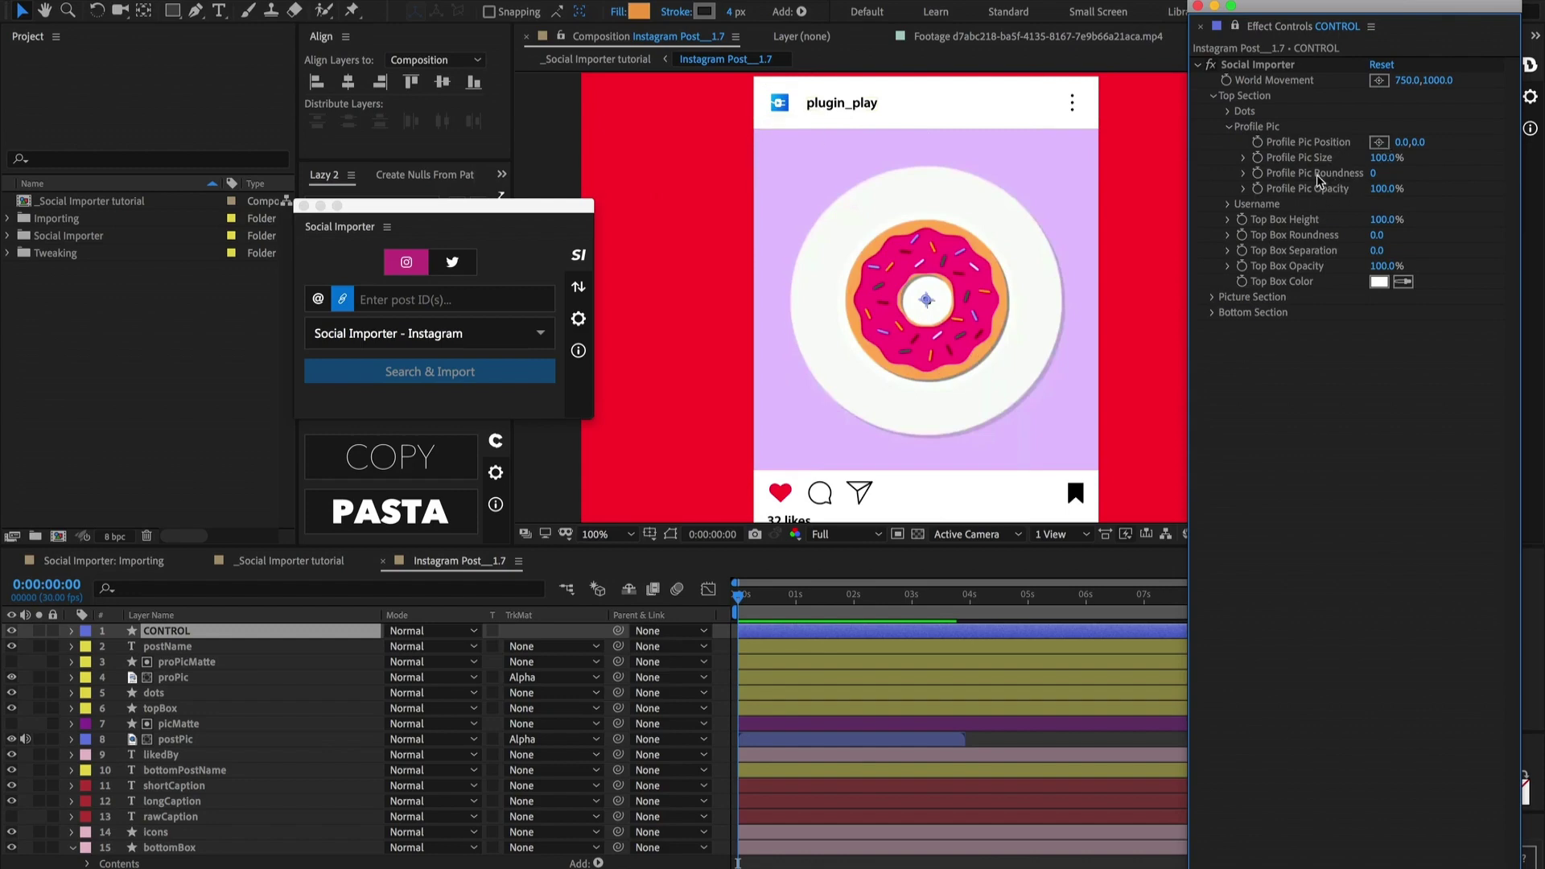
{"action": "left_click", "coordinate": [1229, 128]}
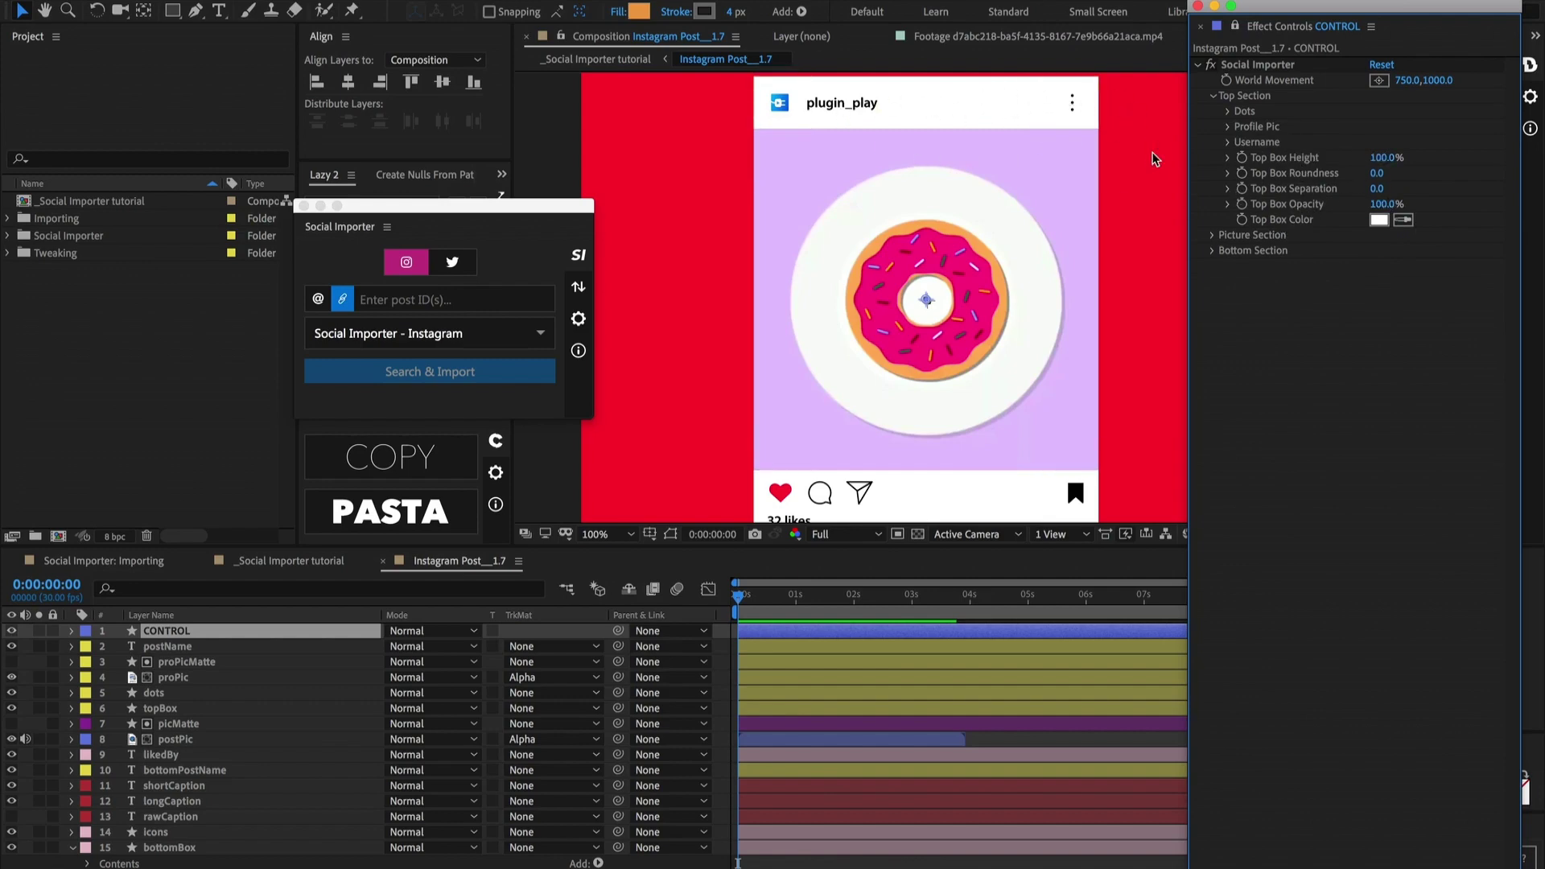
{"action": "scroll", "coordinate": [1156, 159], "scroll_direction": "down", "scroll_amount": 2}
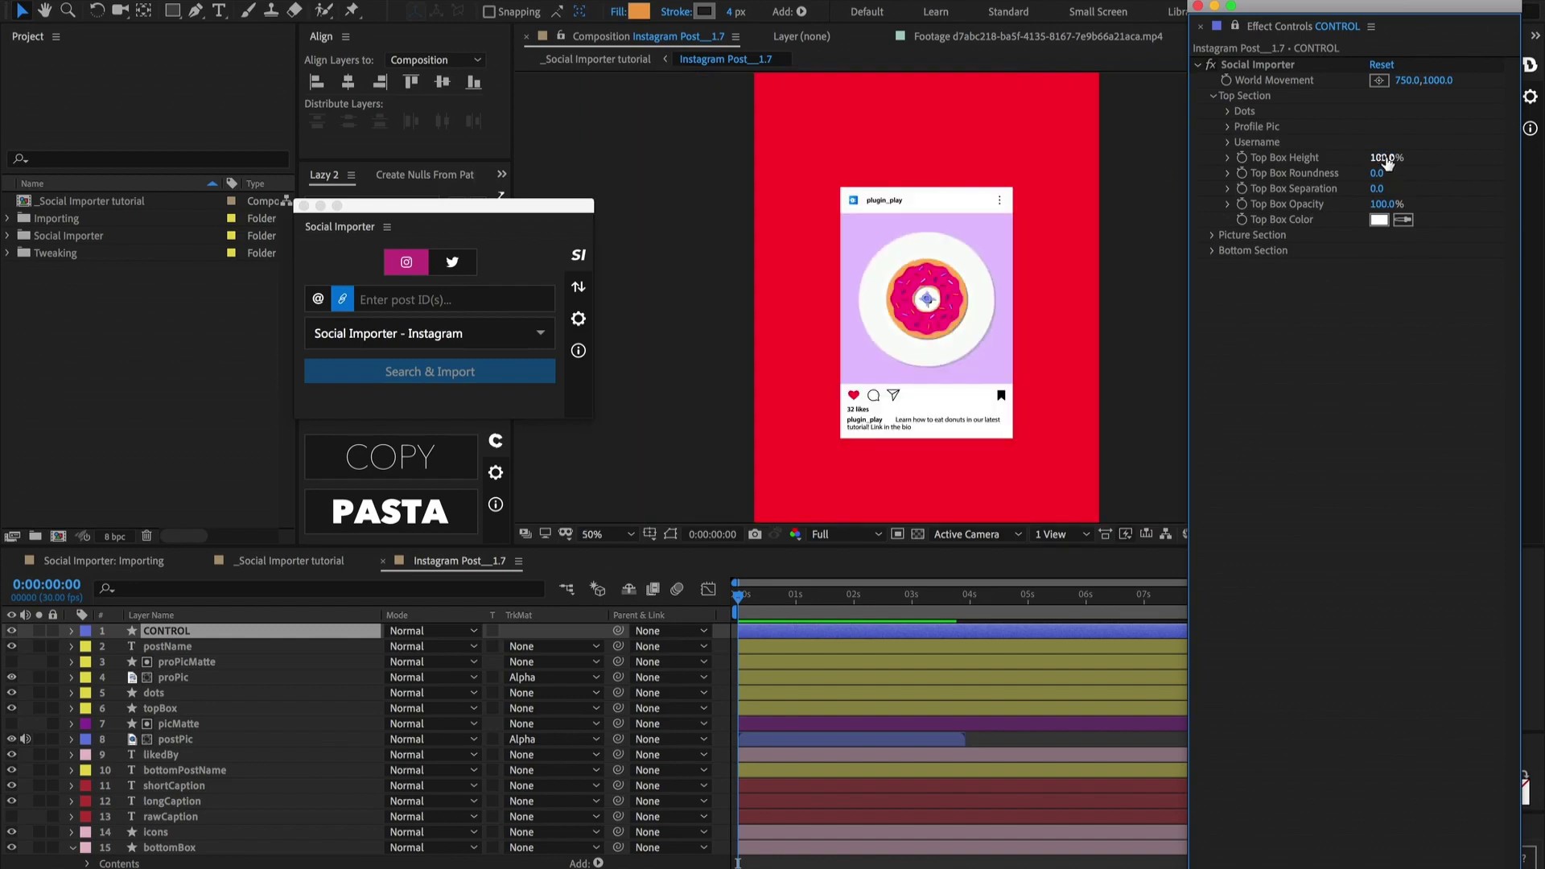
Step: Try out other values for the Top Section's box controls, starting with Top Box Height, and undo the changes
{"action": "left_click_drag", "start_coordinate": [1383, 158], "coordinate": [1413, 193]}
{"action": "key", "text": "super+z"}
{"action": "key", "text": "super+z"}
Step: Enable keyframing for Top Box Separation and set its value to 50
{"action": "left_click", "coordinate": [1244, 195]}
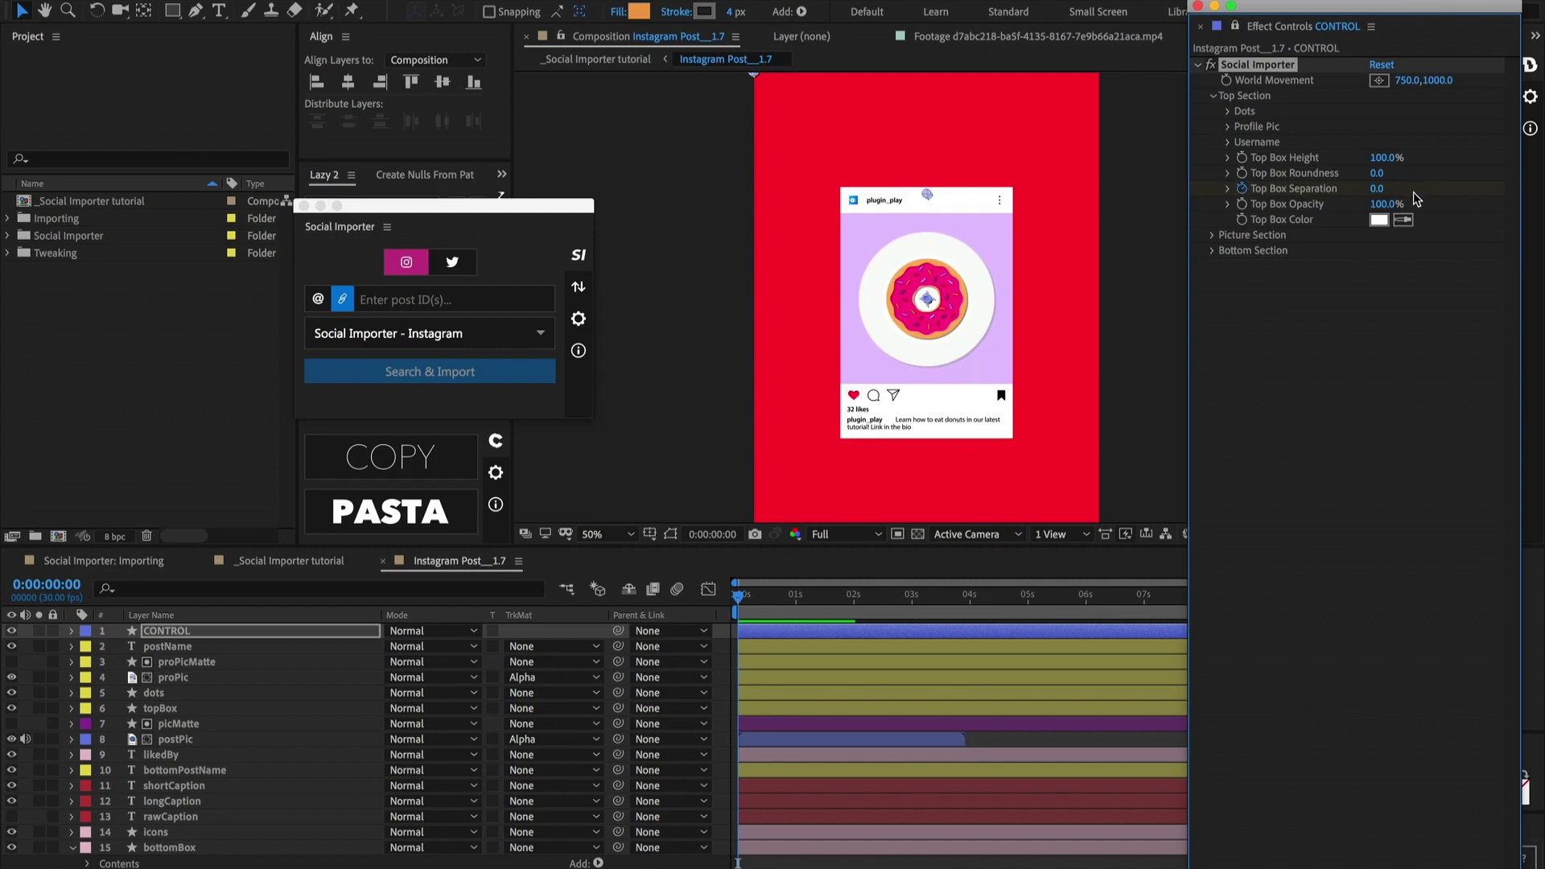
{"action": "left_click", "coordinate": [1376, 188]}
{"action": "type", "text": "50"}
{"action": "key", "text": "Return"}
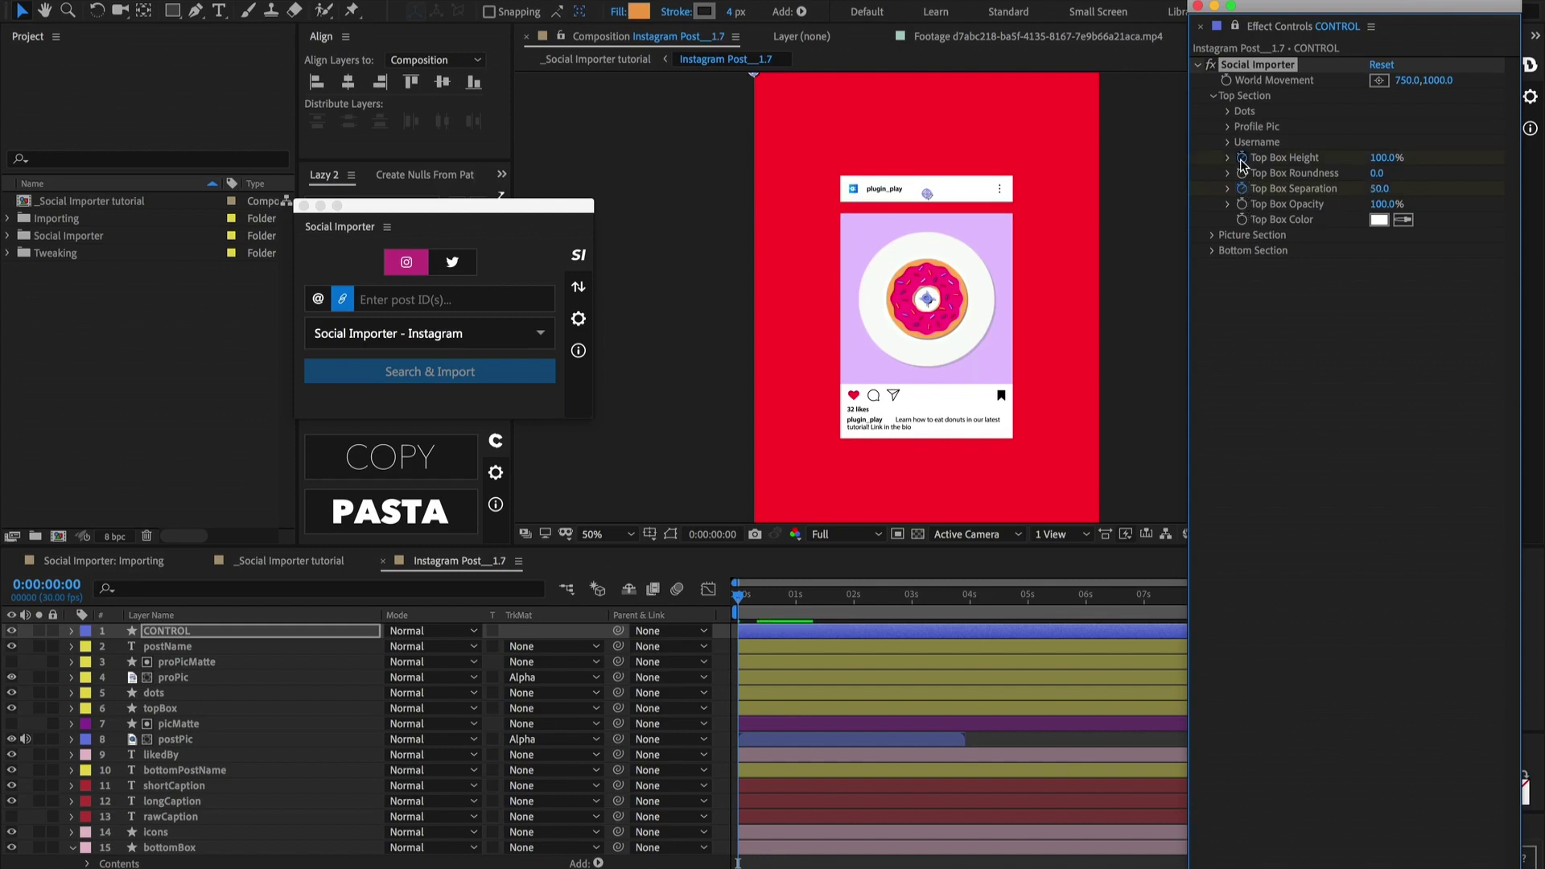
Step: Set the keyframed Top Box Height to 0% and play back the top box animation
{"action": "left_click", "coordinate": [1383, 157]}
{"action": "type", "text": "0"}
{"action": "key", "text": "Return"}
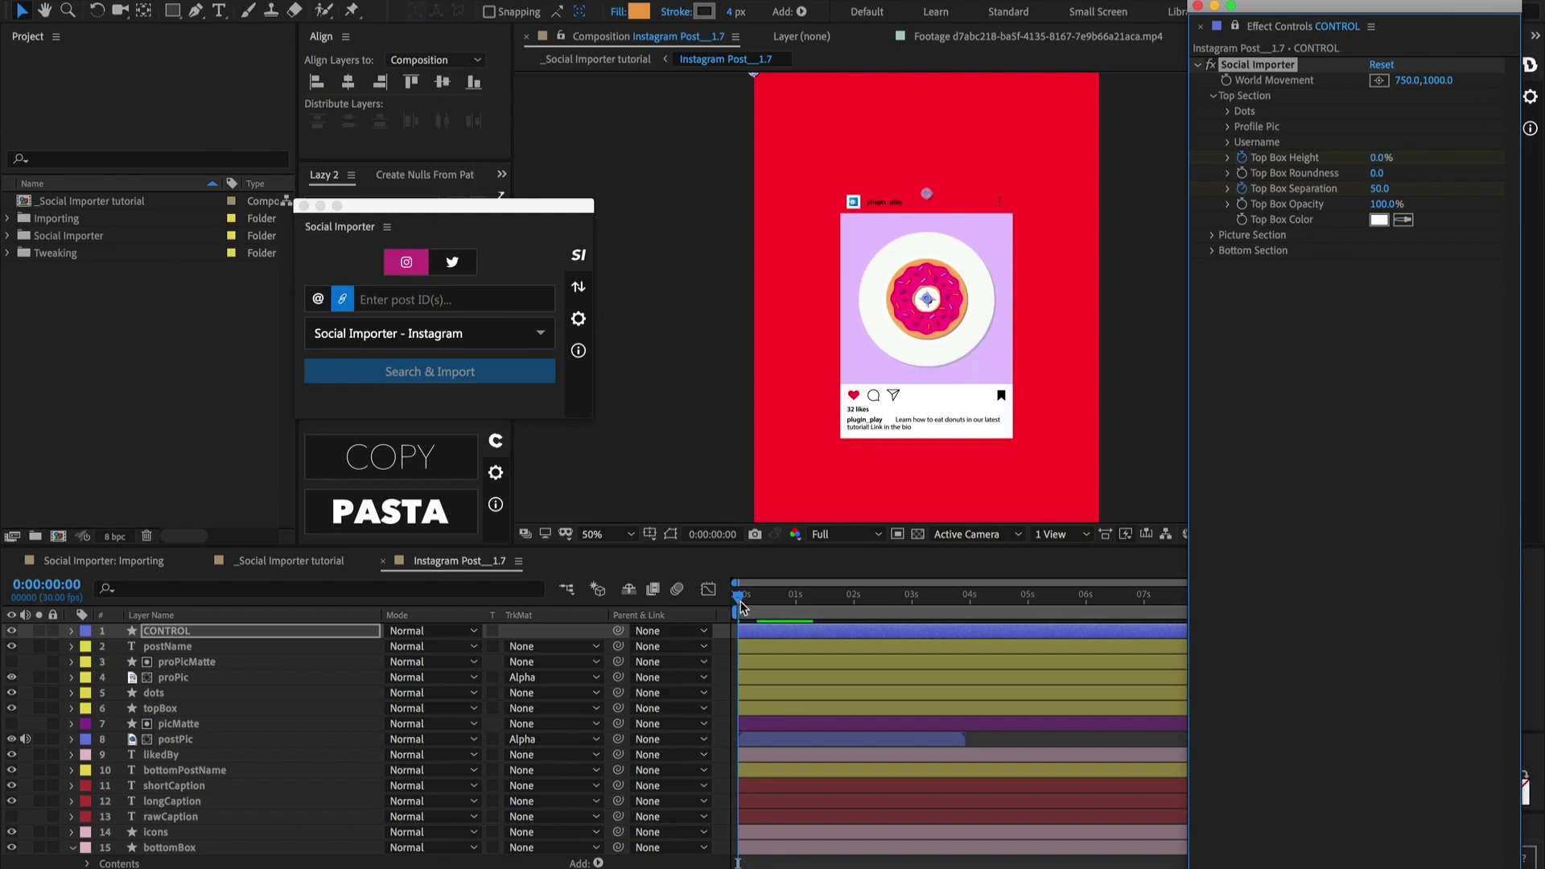
{"action": "key", "text": "space"}
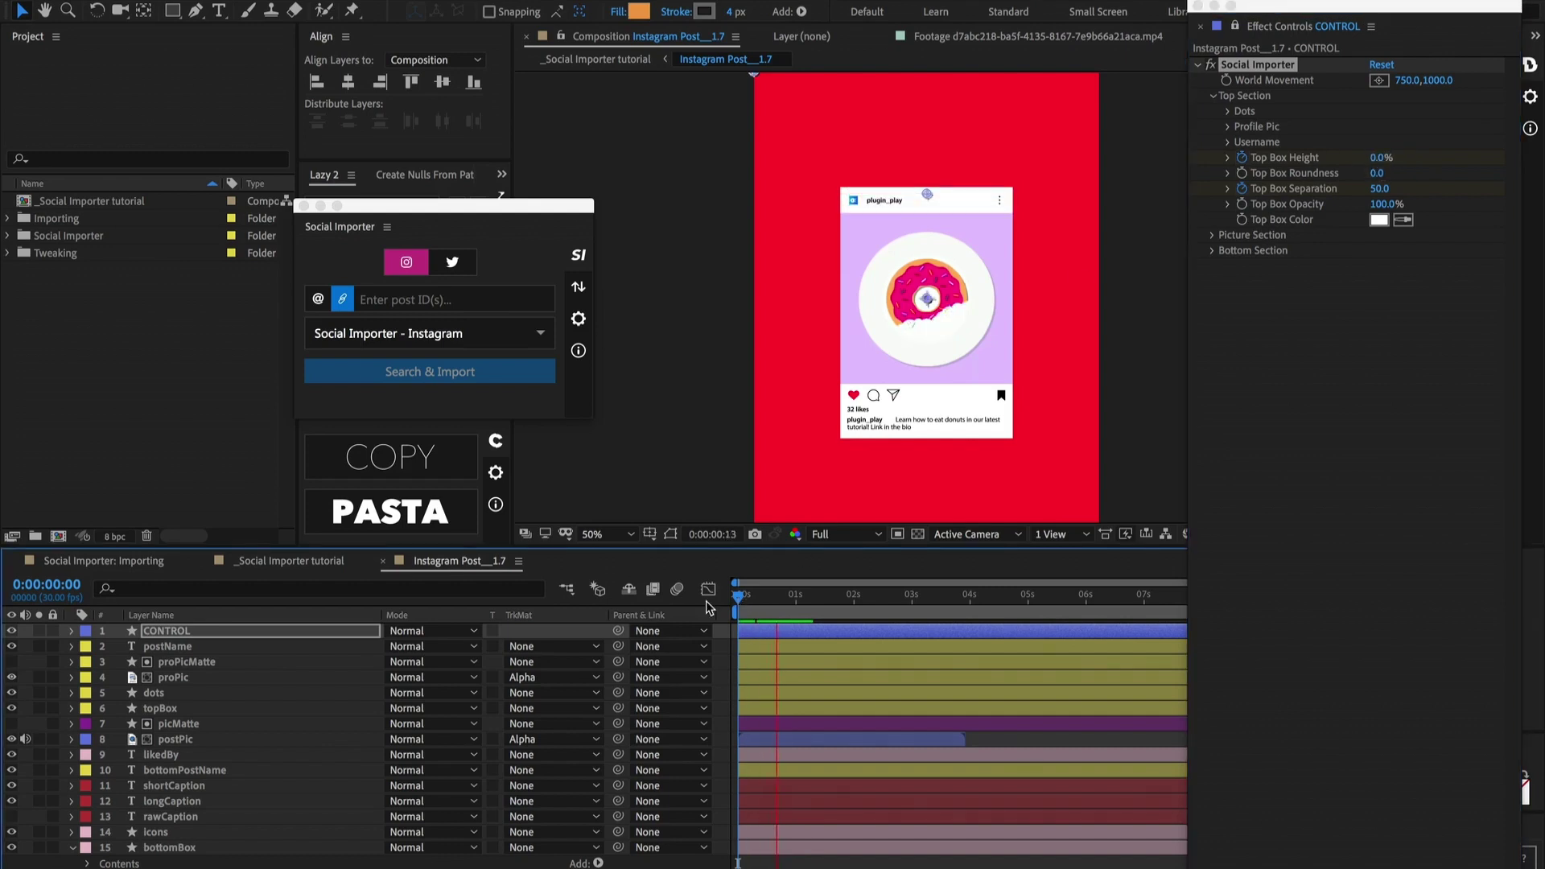
Step: In the Picture Section, set Picture Roundness to 41 and try a smaller Picture Size before restoring it to 100
{"action": "scroll", "coordinate": [887, 257], "scroll_direction": "up", "scroll_amount": 2}
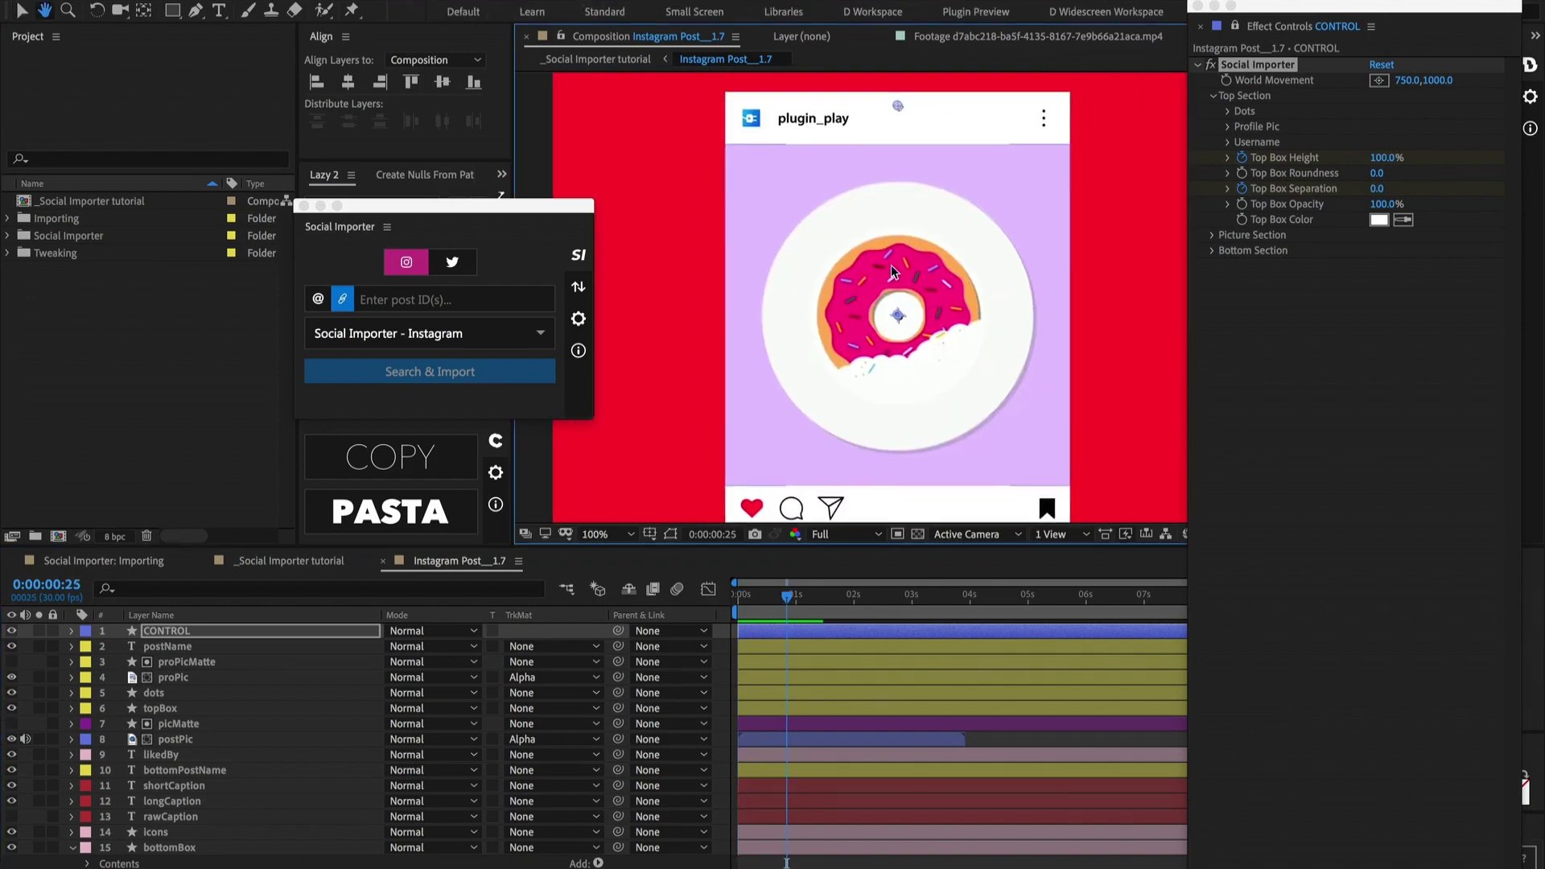
{"action": "left_click", "coordinate": [1214, 97]}
{"action": "left_click", "coordinate": [1212, 112]}
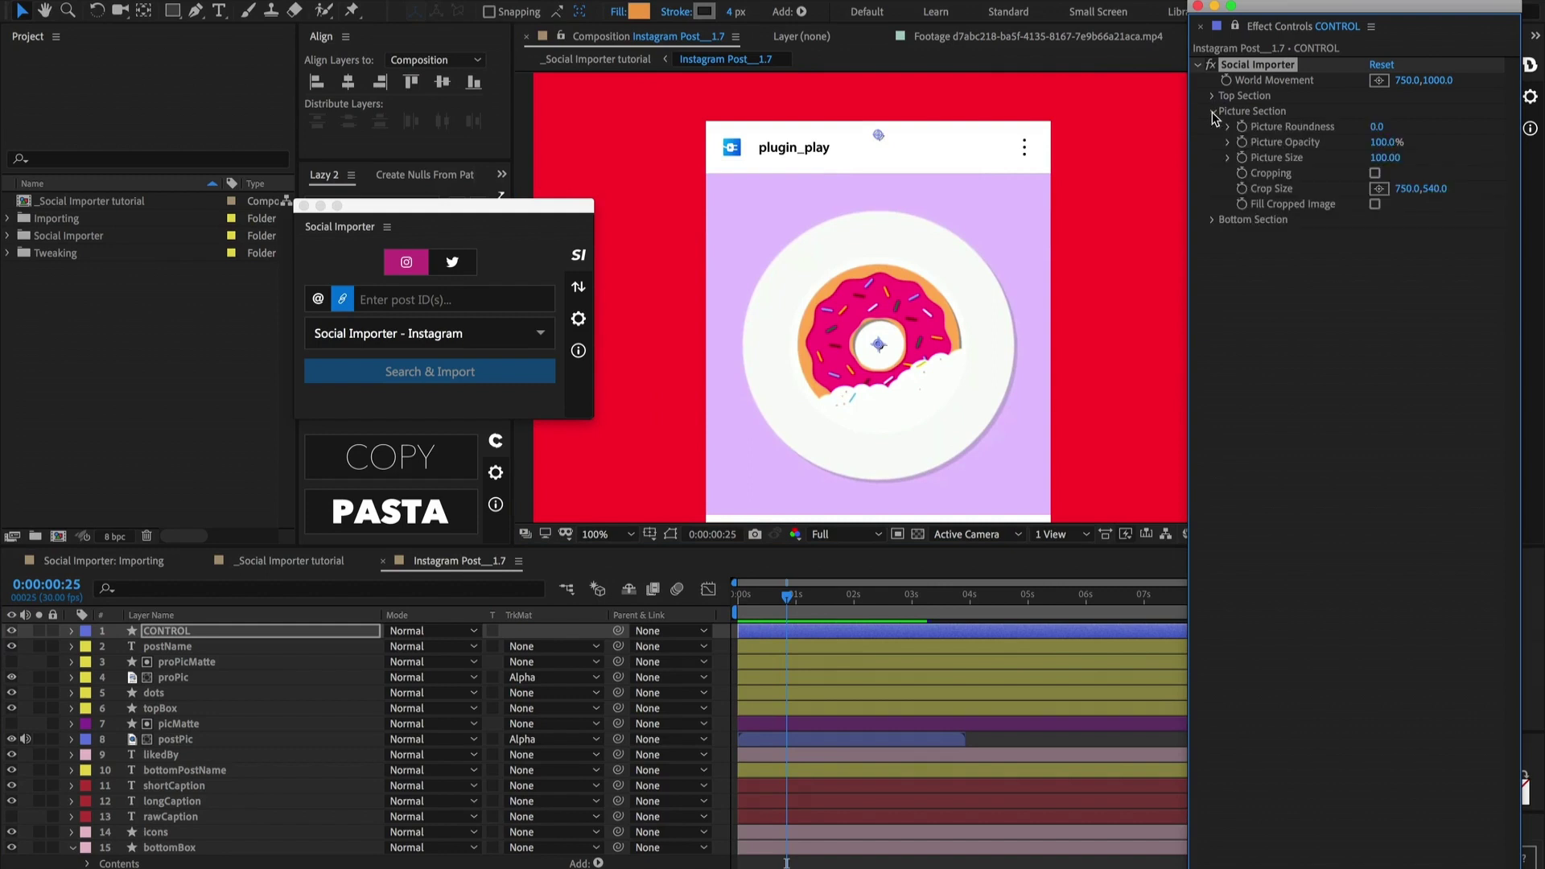
{"action": "mouse_move", "coordinate": [1388, 129]}
{"action": "left_mouse_down"}
{"action": "mouse_move", "coordinate": [1421, 129]}
{"action": "mouse_move", "coordinate": [1373, 142]}
{"action": "mouse_move", "coordinate": [1396, 158]}
{"action": "left_mouse_up"}
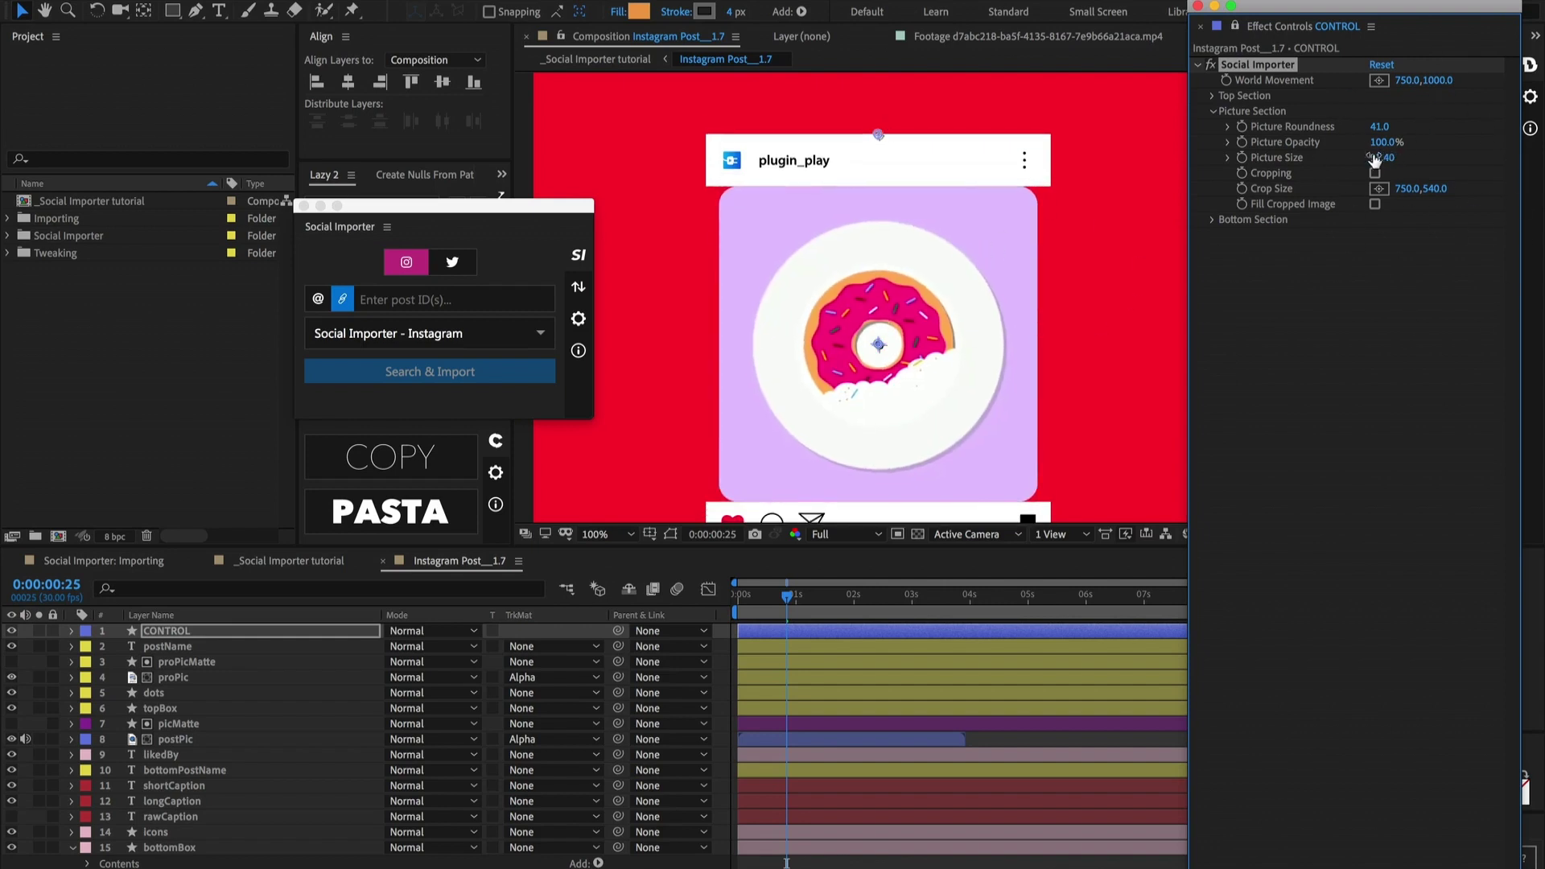
{"action": "left_click_drag", "start_coordinate": [1374, 158], "coordinate": [1378, 165]}
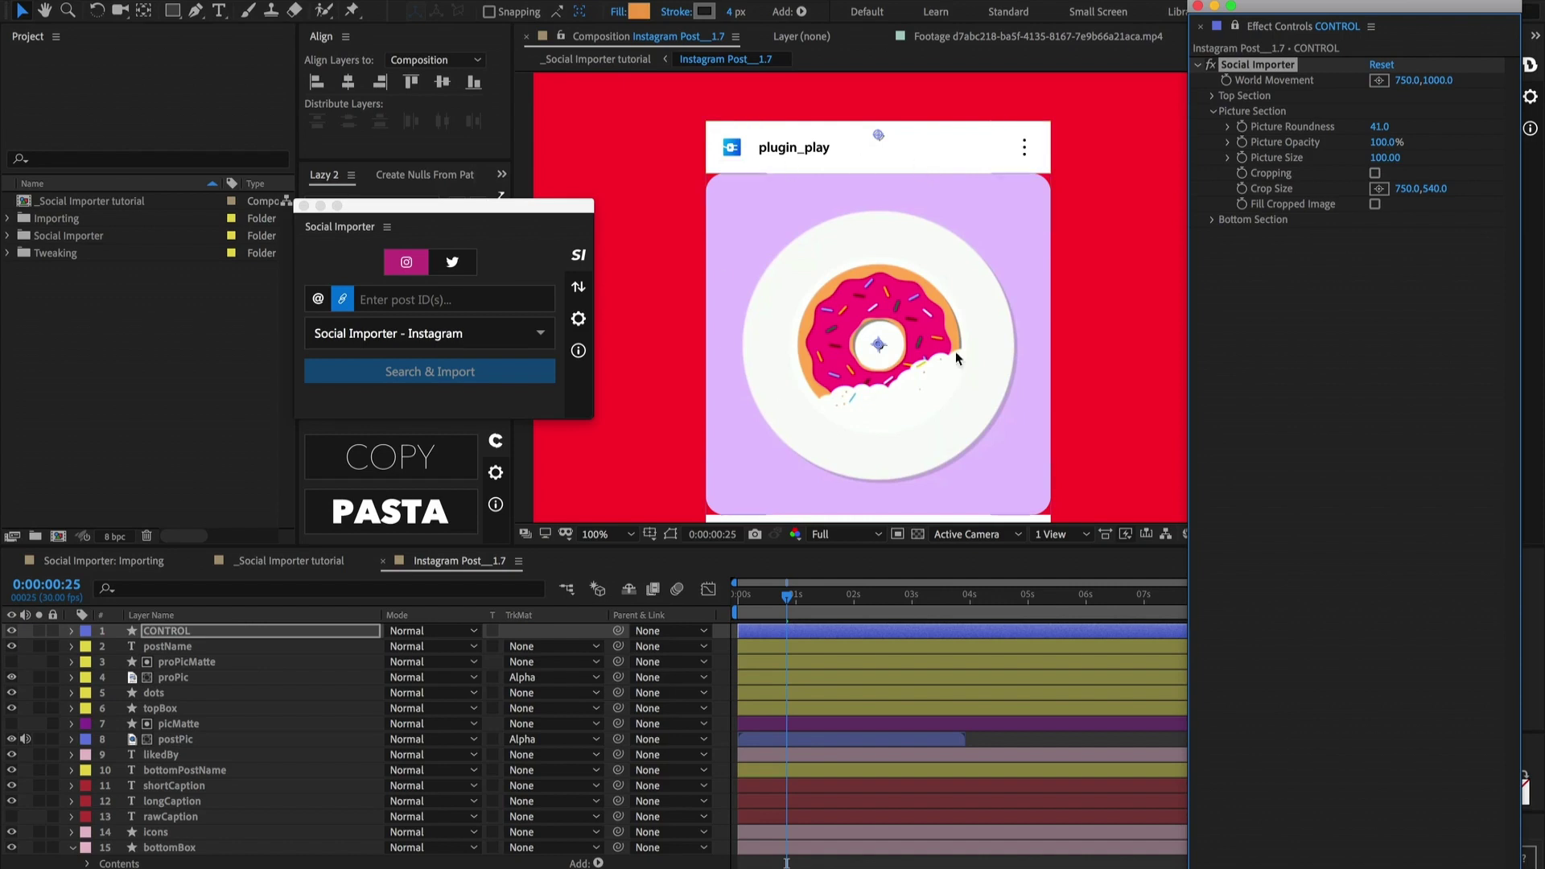
Step: Enable Cropping for the post picture and set the Crop Size to 750 by 821
{"action": "left_click", "coordinate": [1375, 174]}
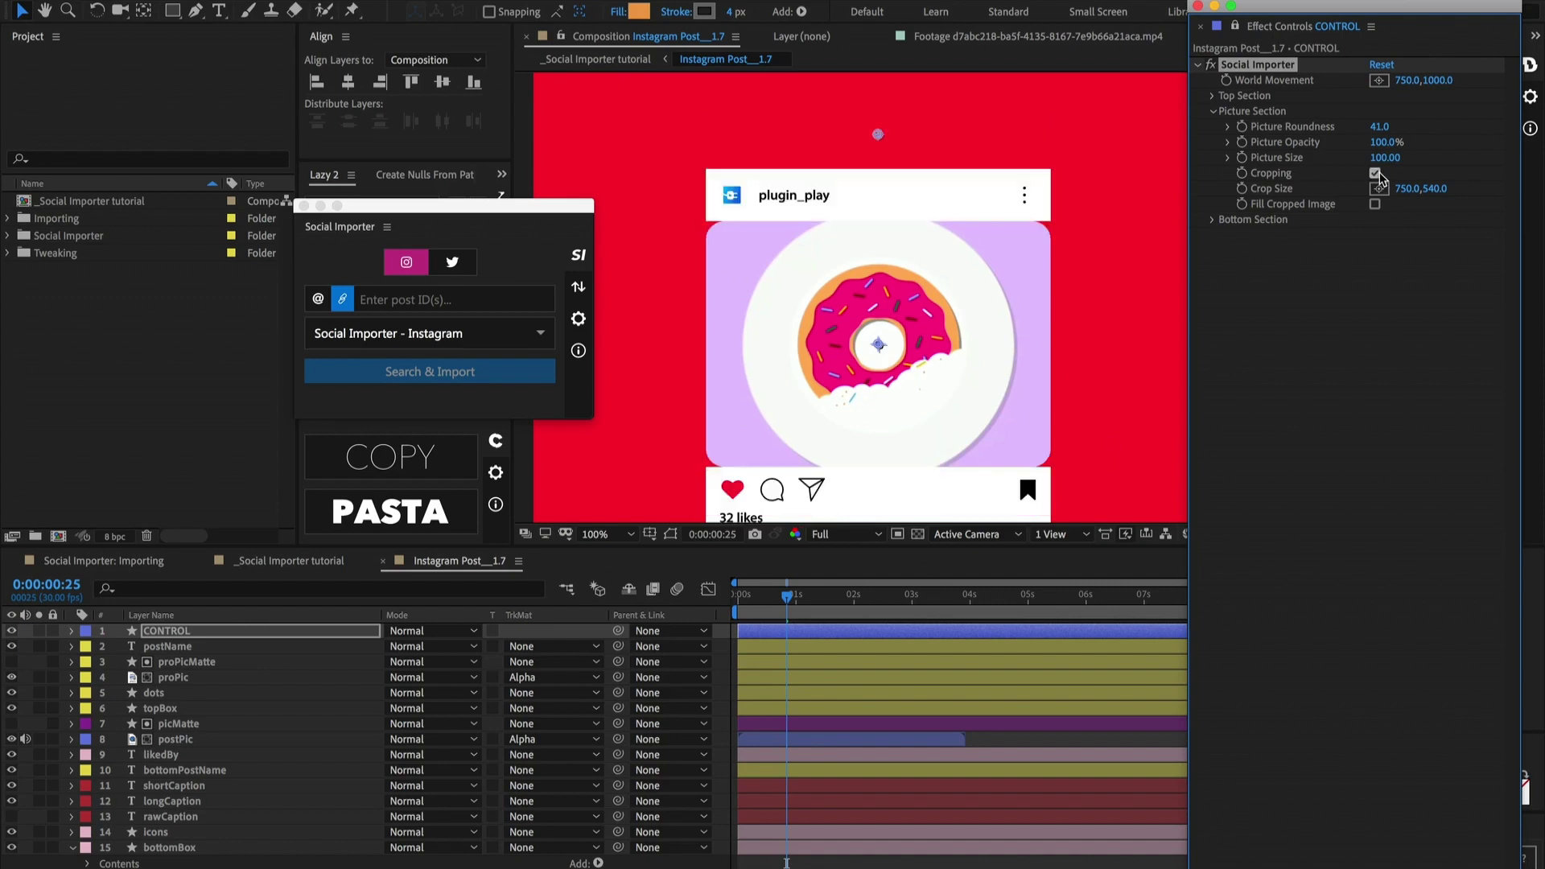
{"action": "mouse_move", "coordinate": [1435, 195]}
{"action": "left_mouse_down"}
{"action": "mouse_move", "coordinate": [1544, 196]}
{"action": "mouse_move", "coordinate": [1461, 188]}
{"action": "left_mouse_up"}
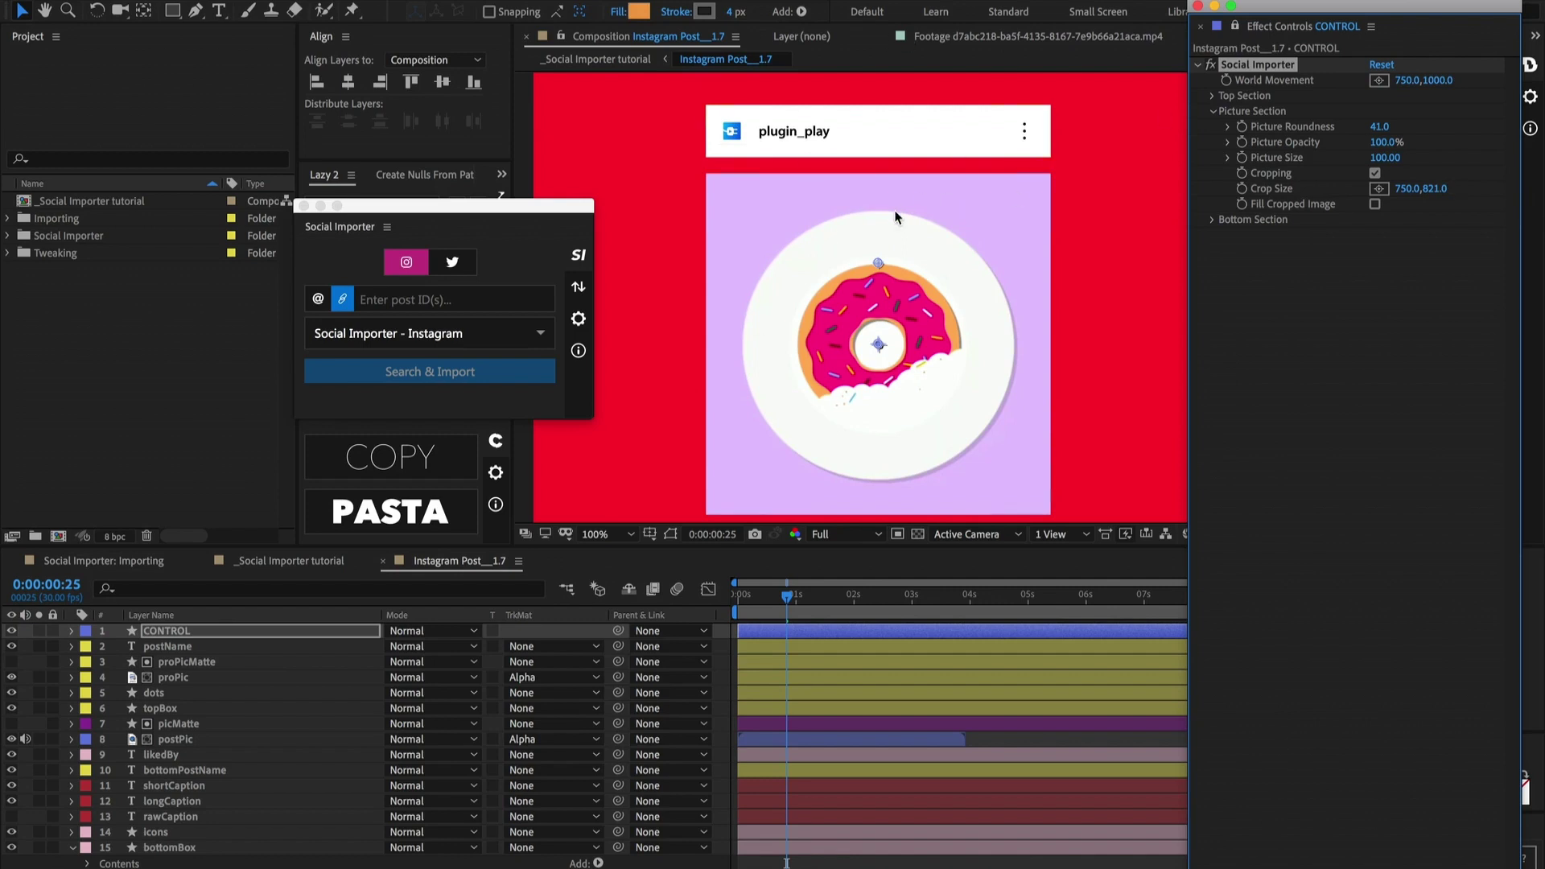
{"action": "key", "text": "shift+/"}
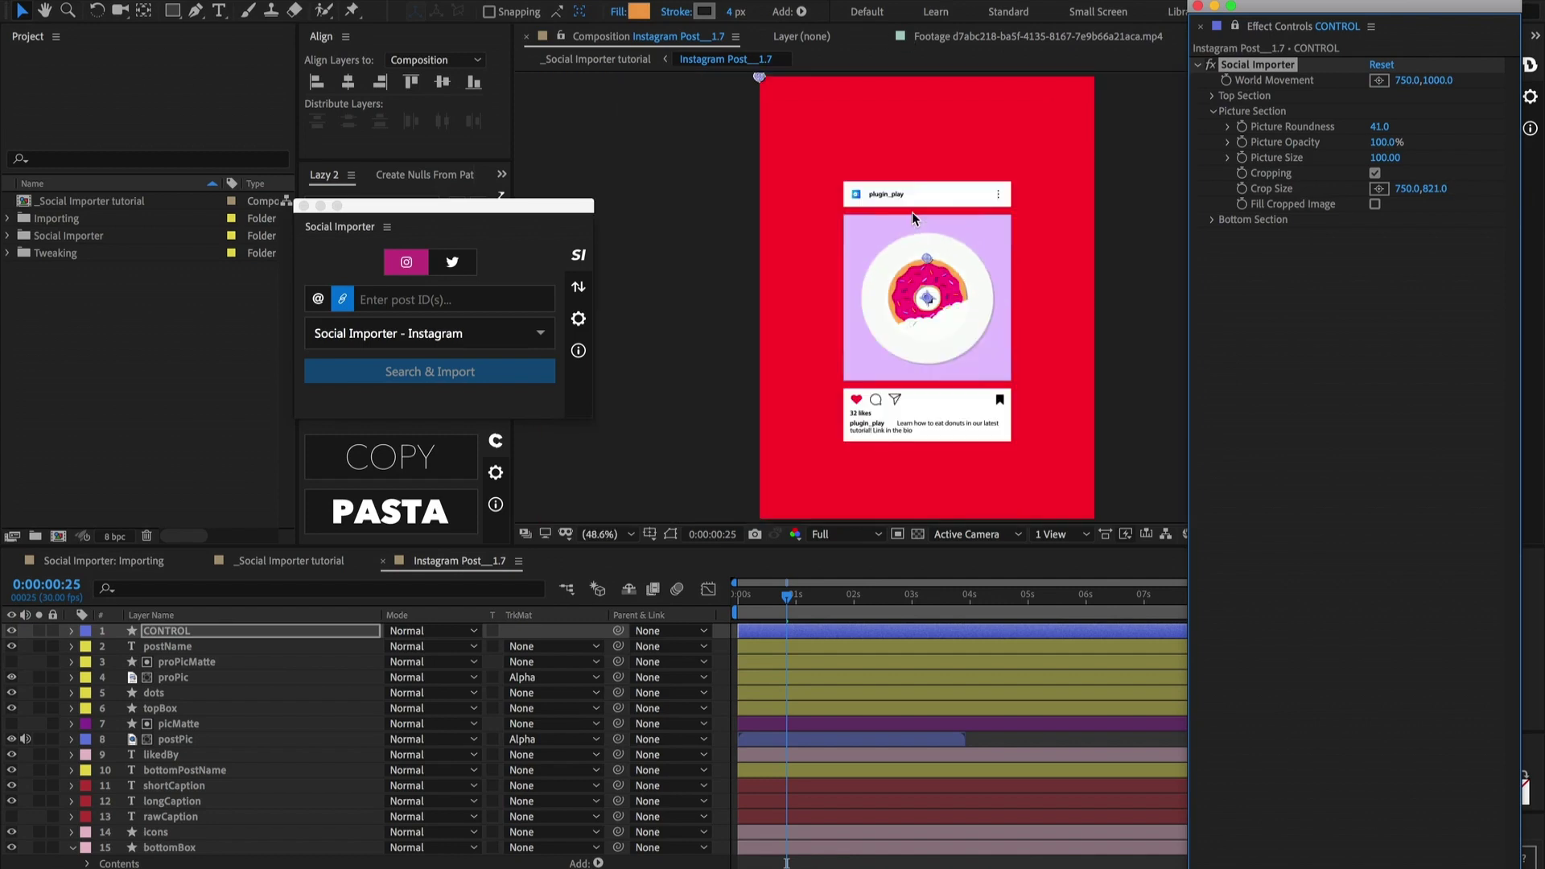
Step: Try Fill Cropped Image with a Crop Size of 750 by 618, and turn Cropping and the fill option back off
{"action": "left_click", "coordinate": [1374, 206]}
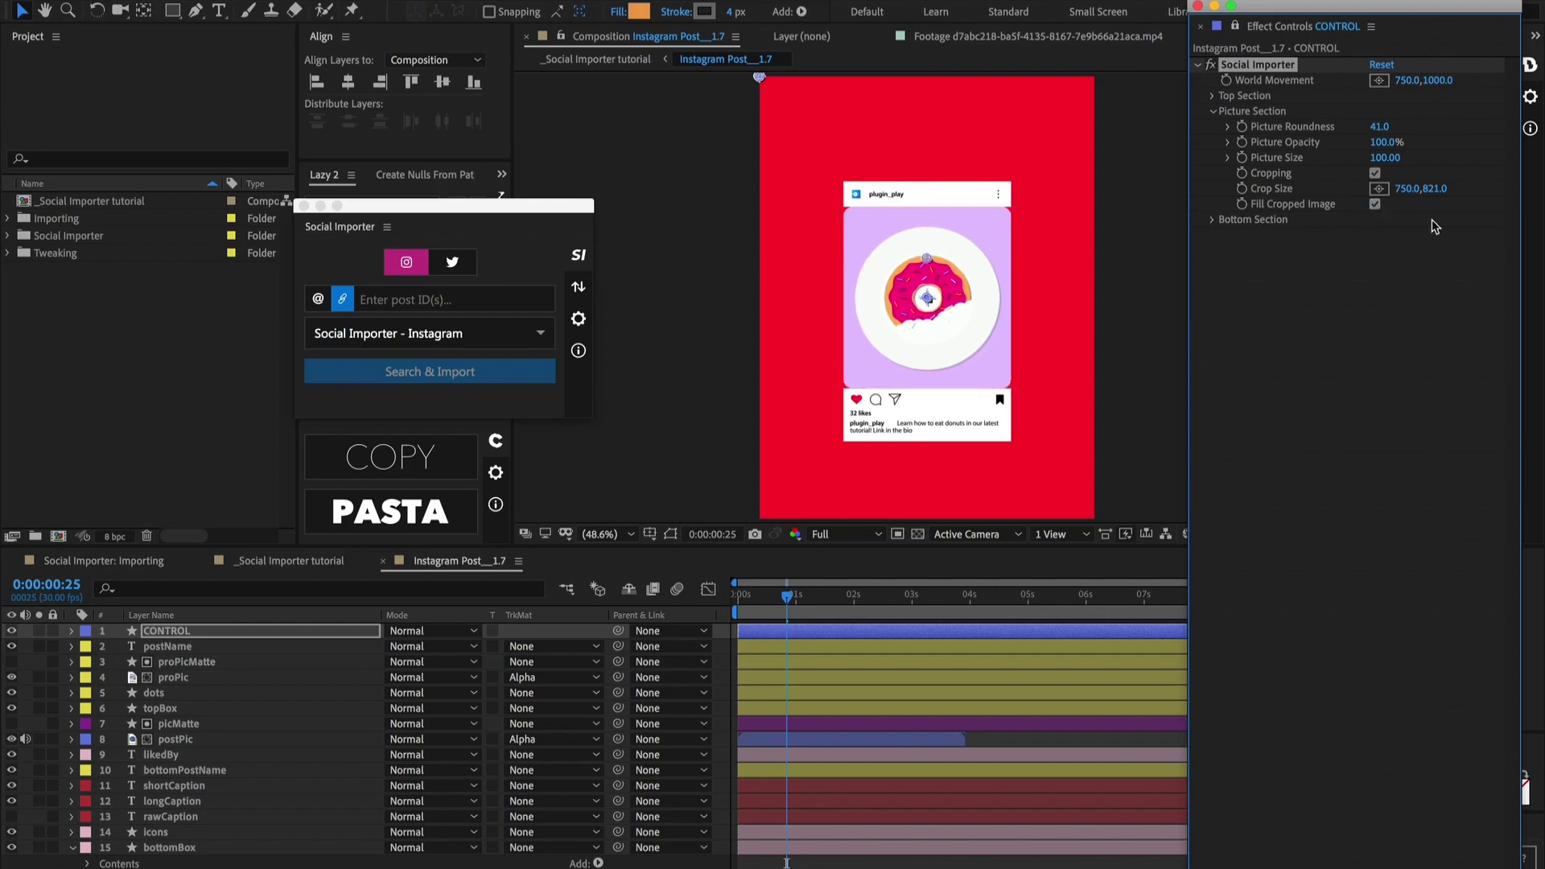
{"action": "mouse_move", "coordinate": [1436, 202]}
{"action": "left_mouse_down"}
{"action": "mouse_move", "coordinate": [1271, 196]}
{"action": "mouse_move", "coordinate": [1421, 189]}
{"action": "left_mouse_up"}
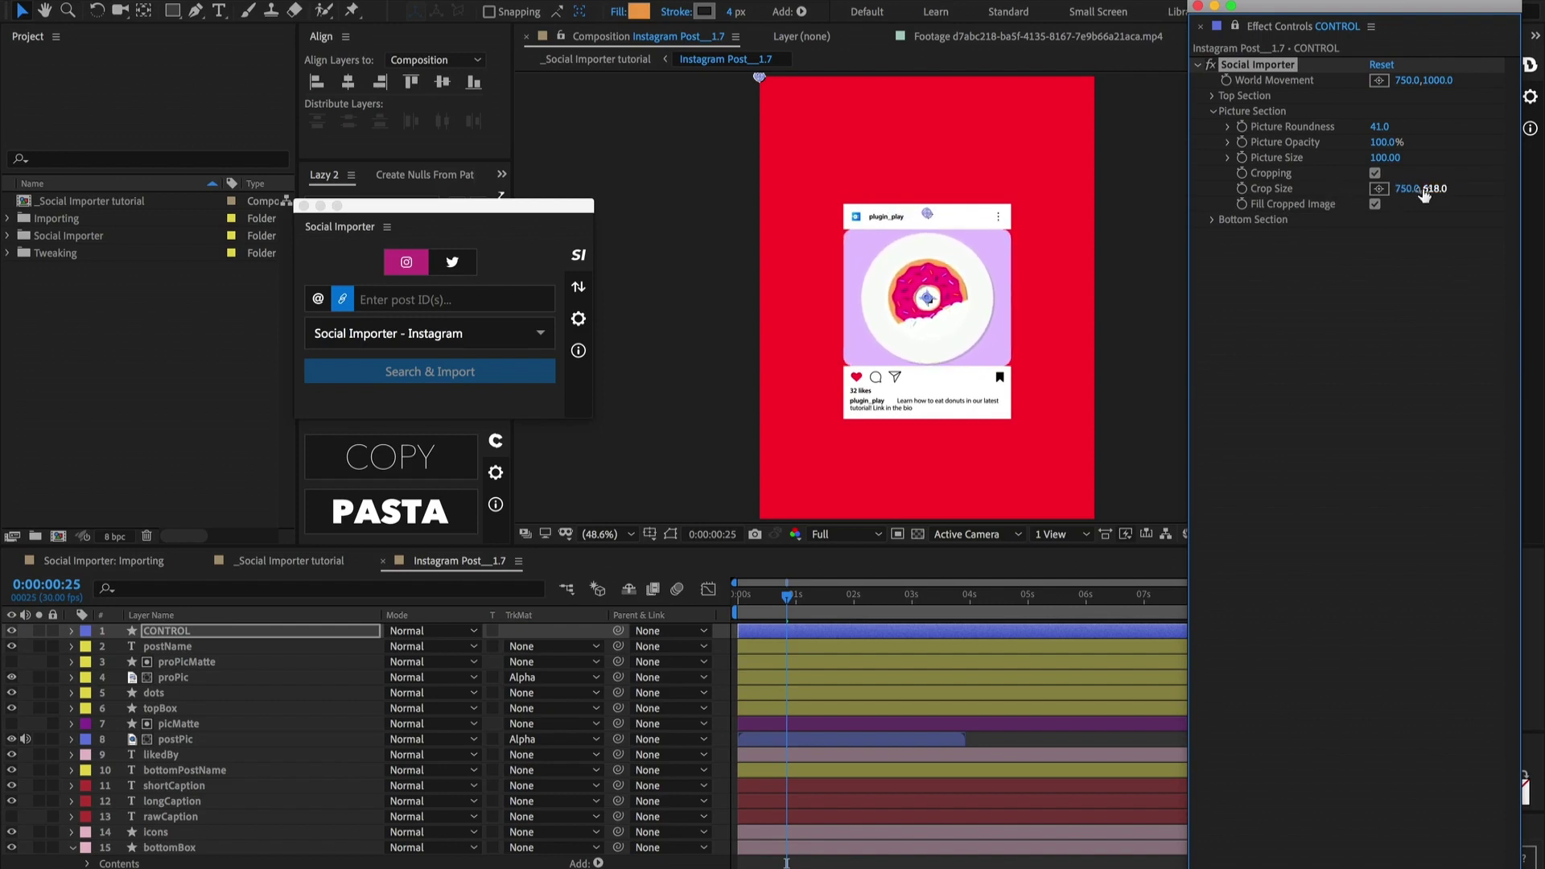
{"action": "left_click", "coordinate": [1375, 174]}
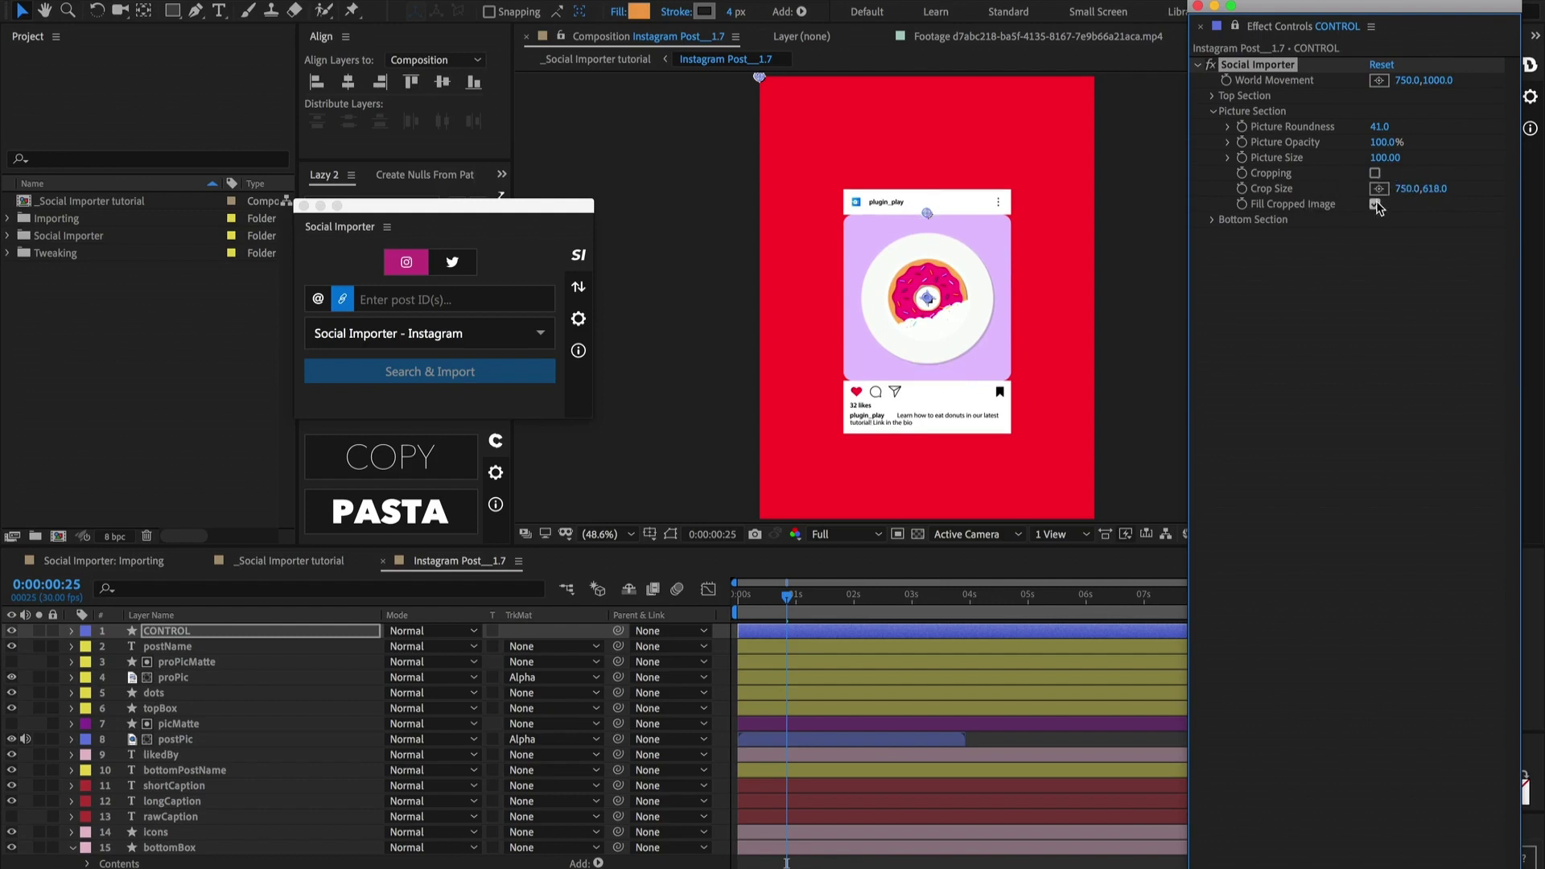
Step: In the Bottom Section's Icons settings, toggle the Liked and Saved states off and back on
{"action": "left_click", "coordinate": [1213, 220]}
{"action": "left_click", "coordinate": [1229, 235]}
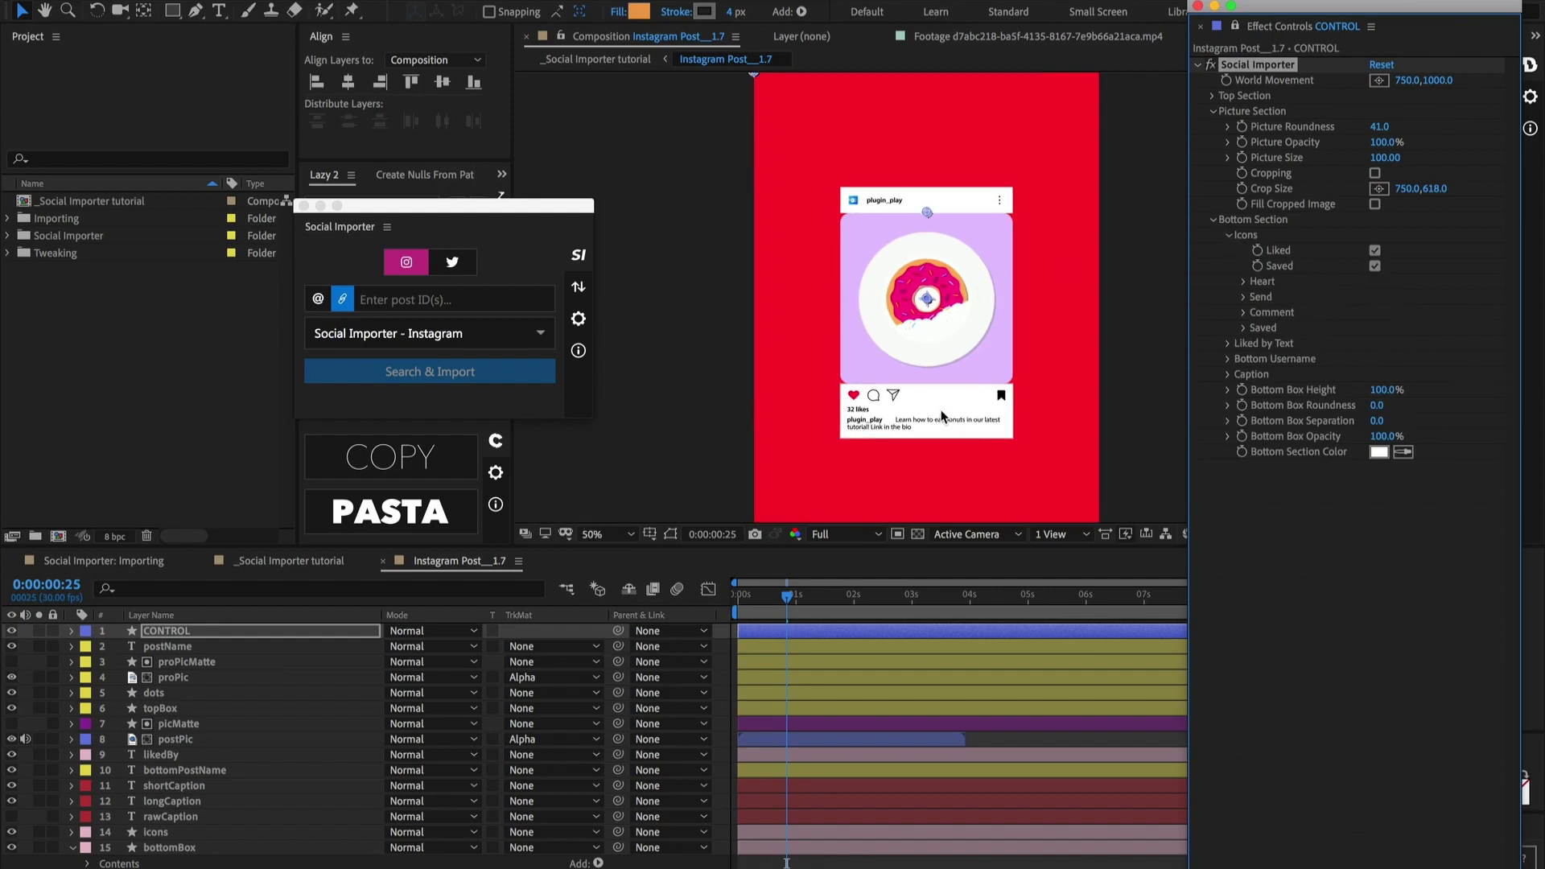
{"action": "key", "text": "slash"}
{"action": "left_click_drag", "start_coordinate": [959, 438], "coordinate": [944, 315]}
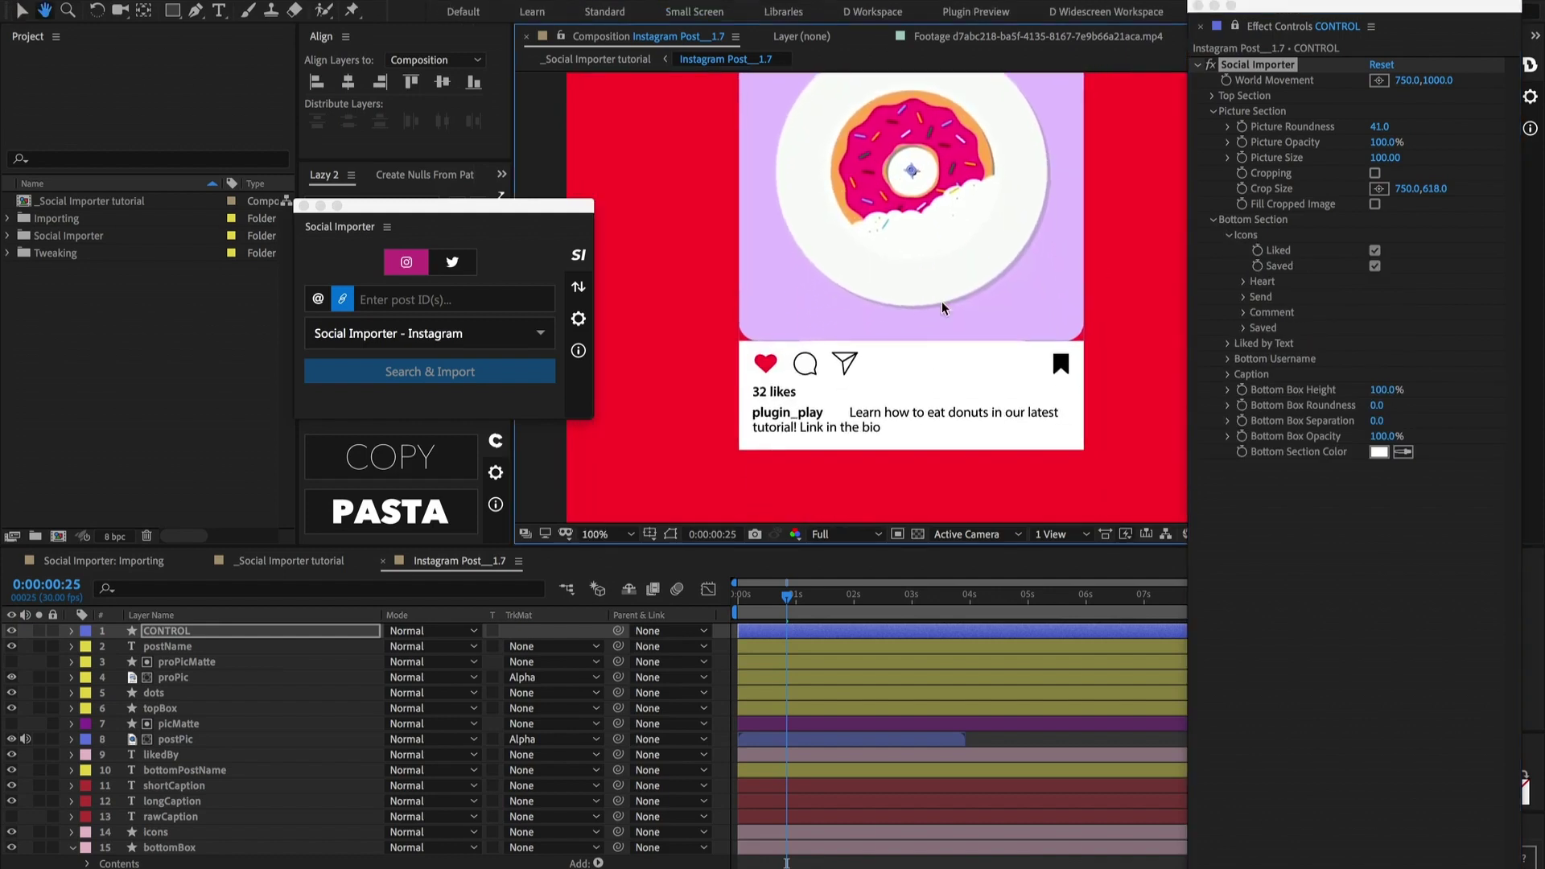
{"action": "left_click", "coordinate": [1375, 251]}
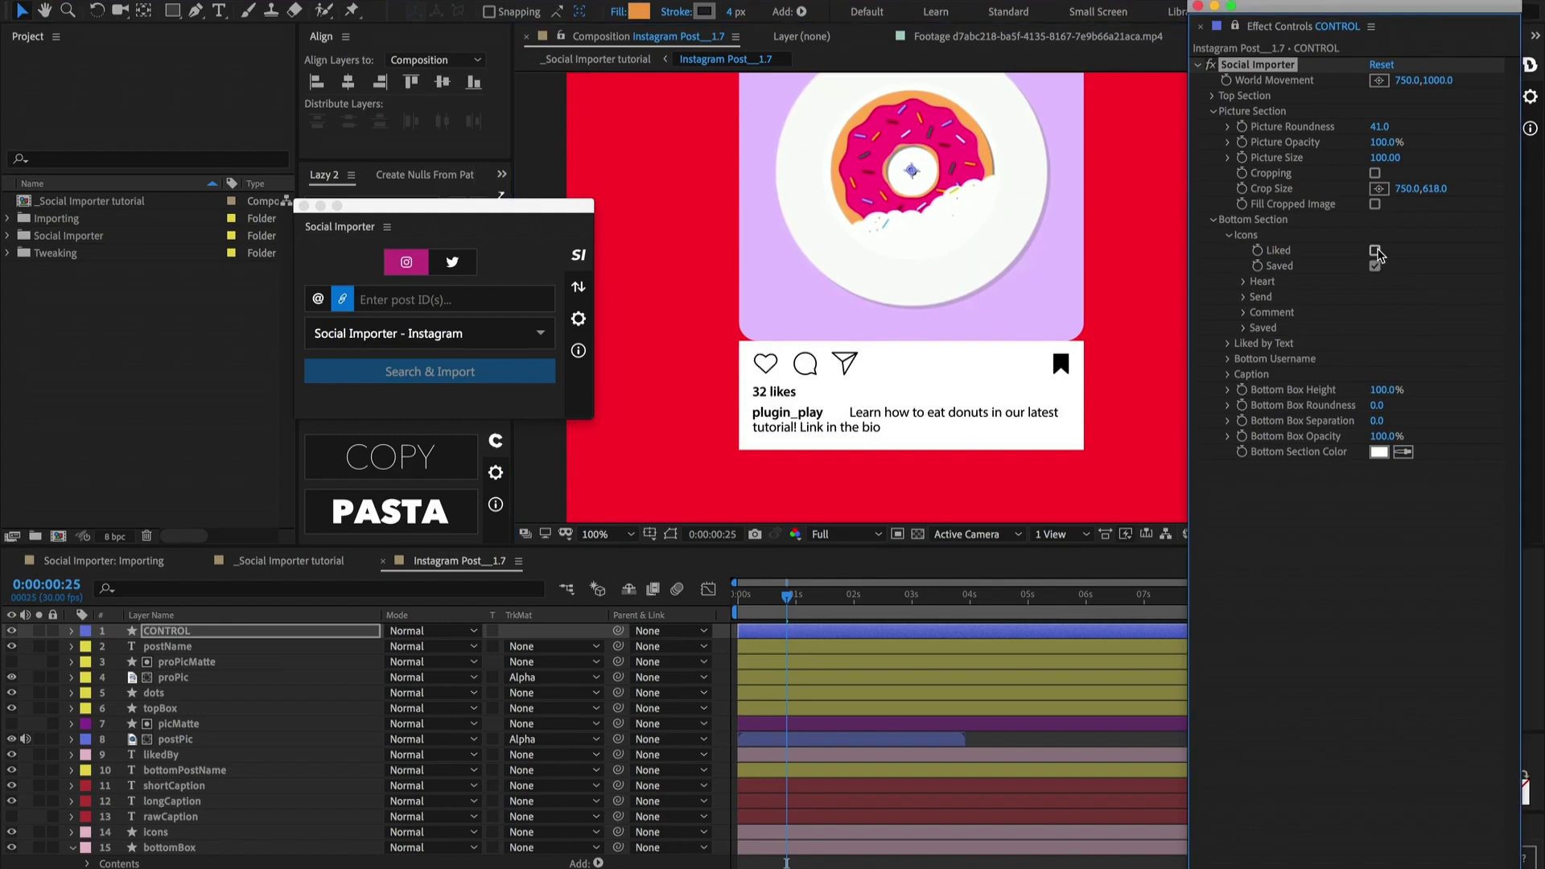
{"action": "left_click", "coordinate": [1376, 252]}
{"action": "left_click", "coordinate": [1376, 266]}
Step: Examine the Heart, Liked by Text and Bottom Username settings in the Bottom Section
{"action": "left_click", "coordinate": [1244, 282]}
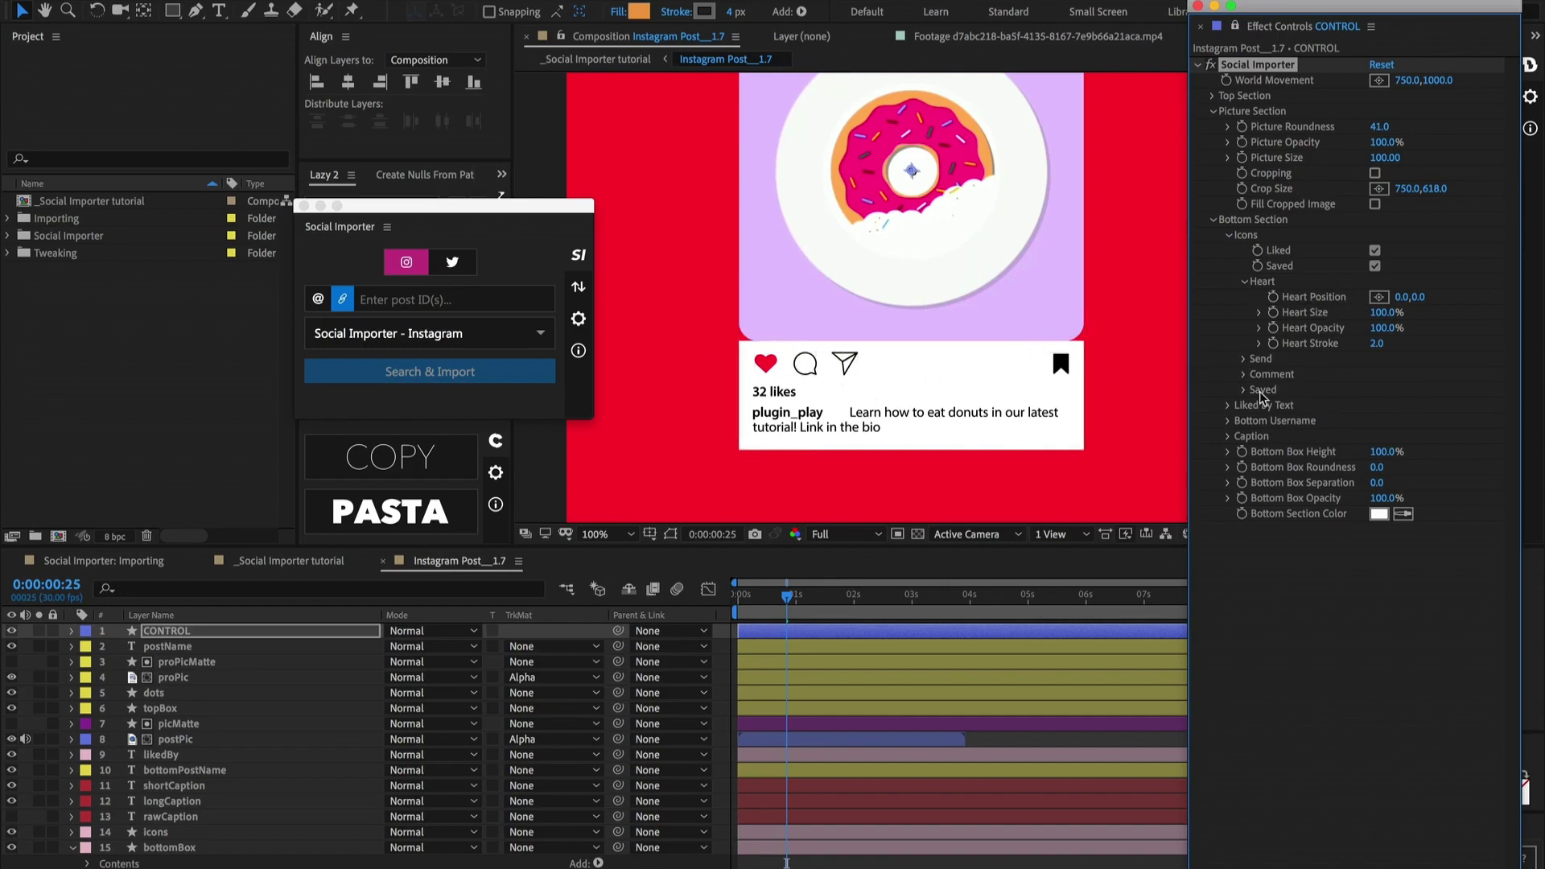
{"action": "left_click", "coordinate": [1228, 235]}
{"action": "left_click", "coordinate": [1227, 250]}
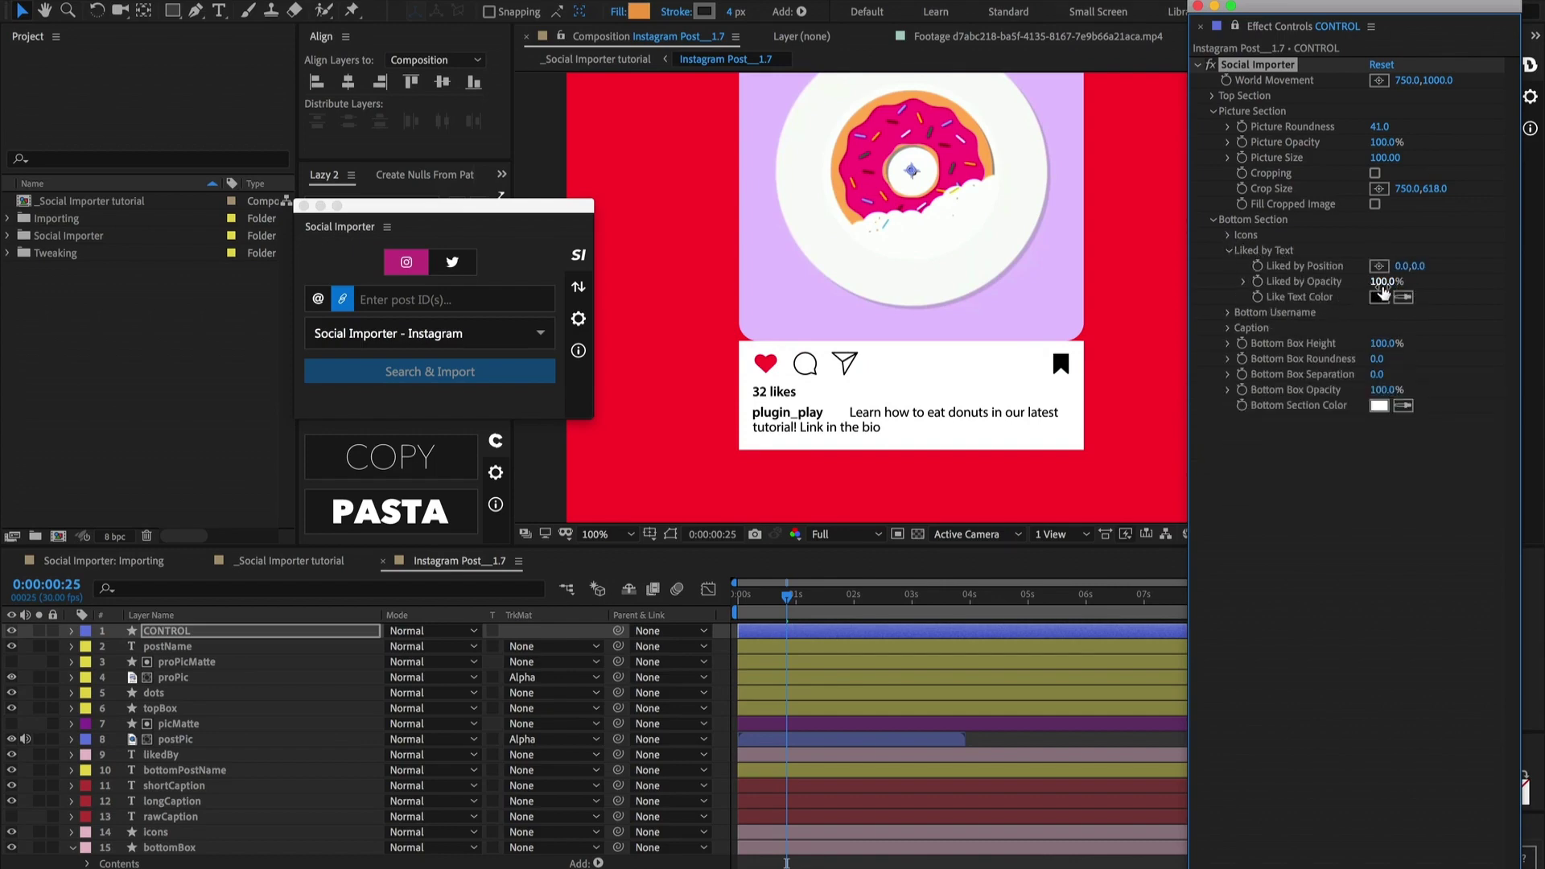
{"action": "left_click", "coordinate": [1230, 252]}
{"action": "left_click", "coordinate": [1229, 265]}
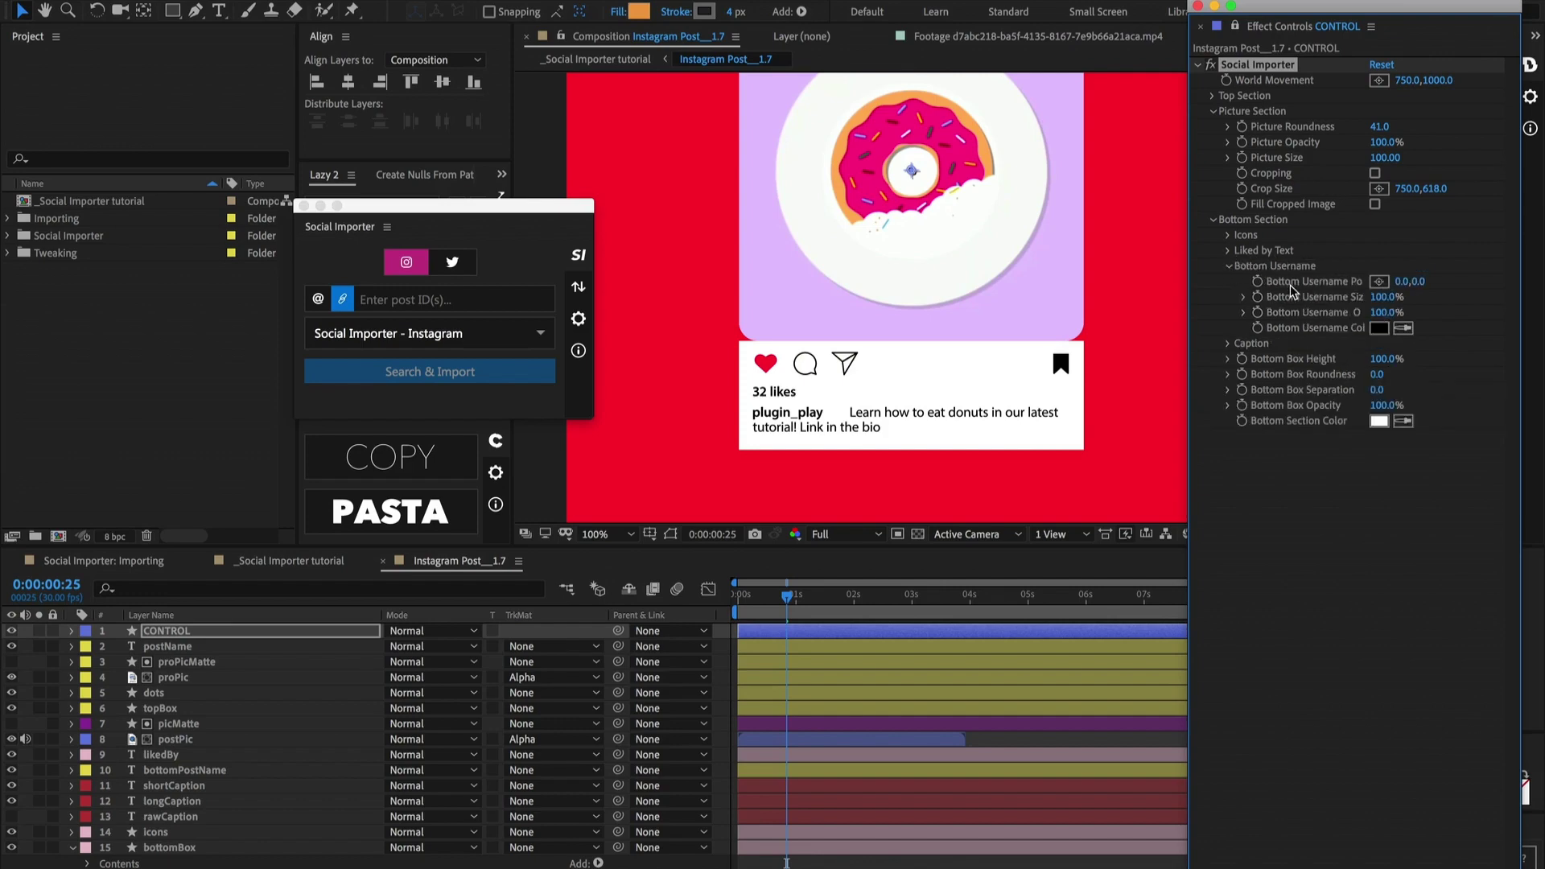
{"action": "left_click", "coordinate": [1236, 267]}
Step: Turn off Wrap text in the Caption settings to view the full caption, and turn it back on
{"action": "left_click", "coordinate": [1258, 280]}
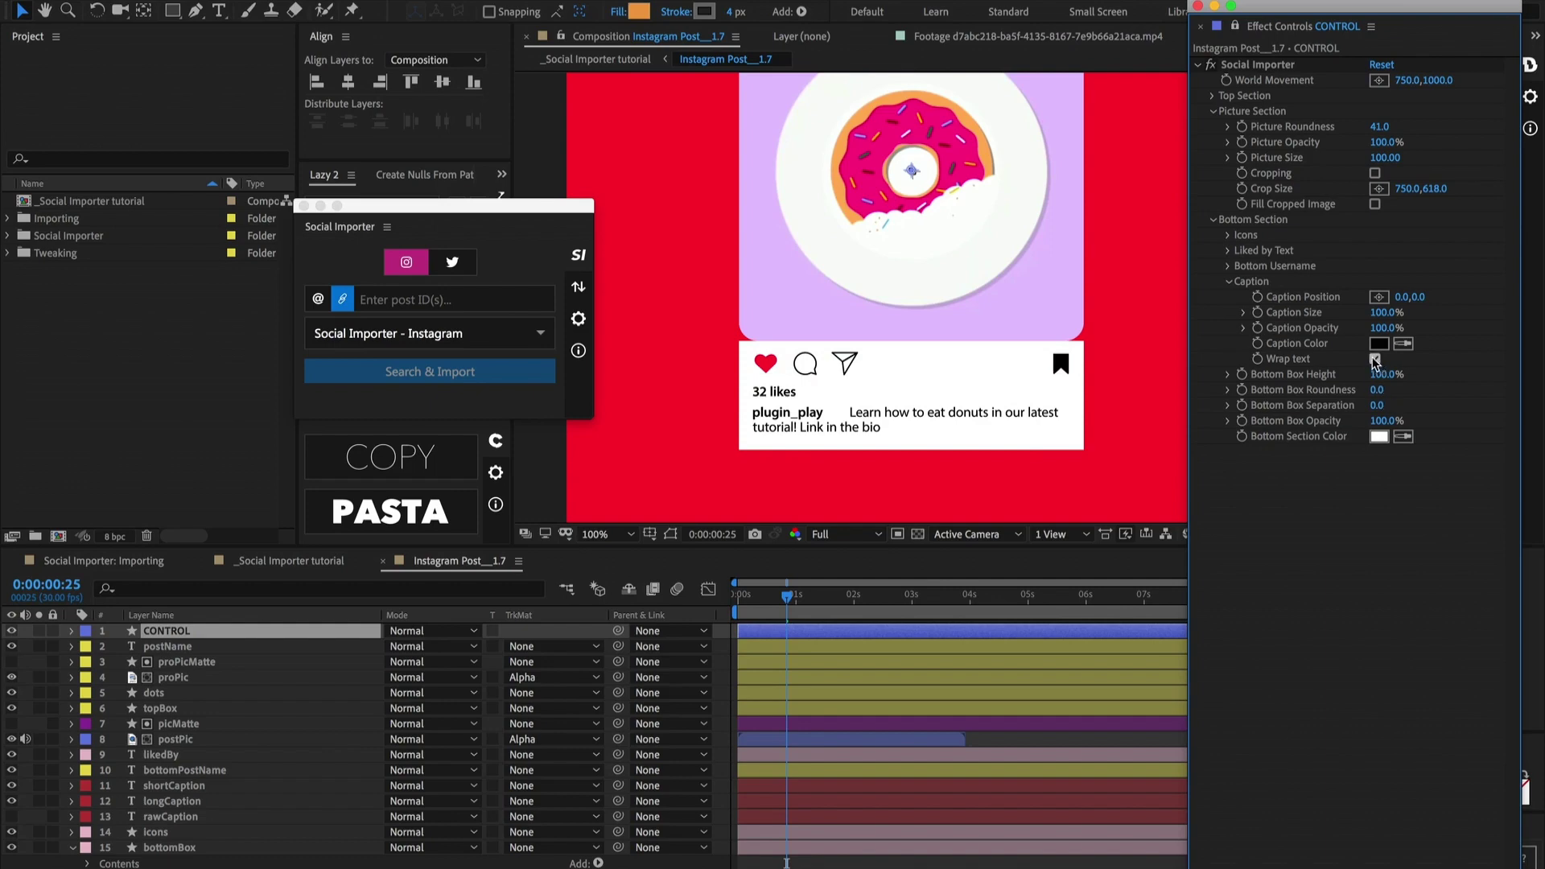
{"action": "left_click", "coordinate": [1375, 359]}
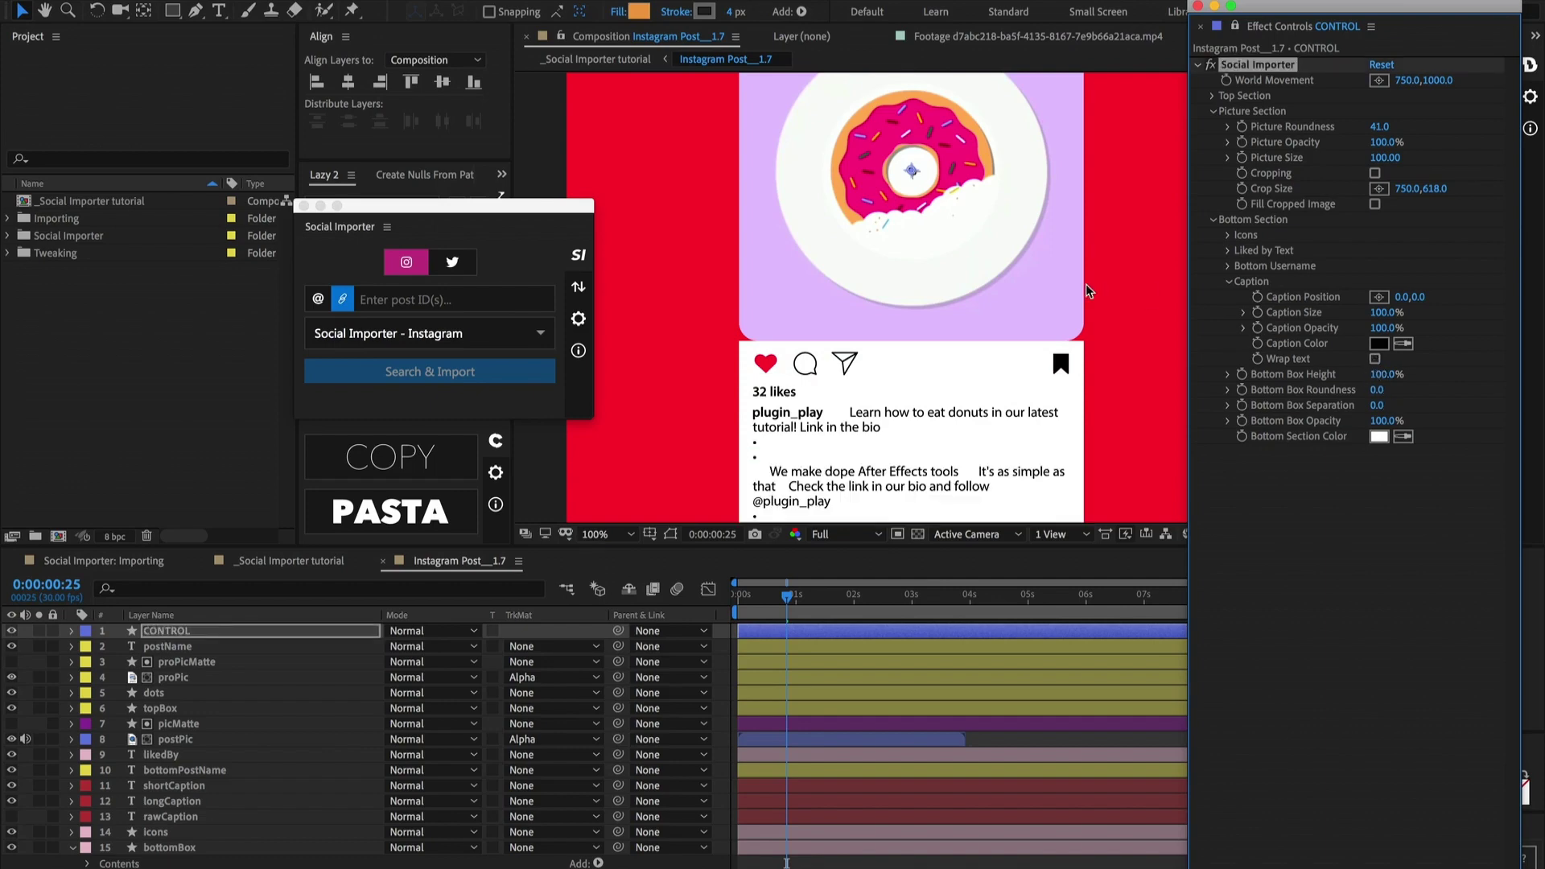
{"action": "scroll", "coordinate": [951, 421], "scroll_direction": "down", "scroll_amount": 2}
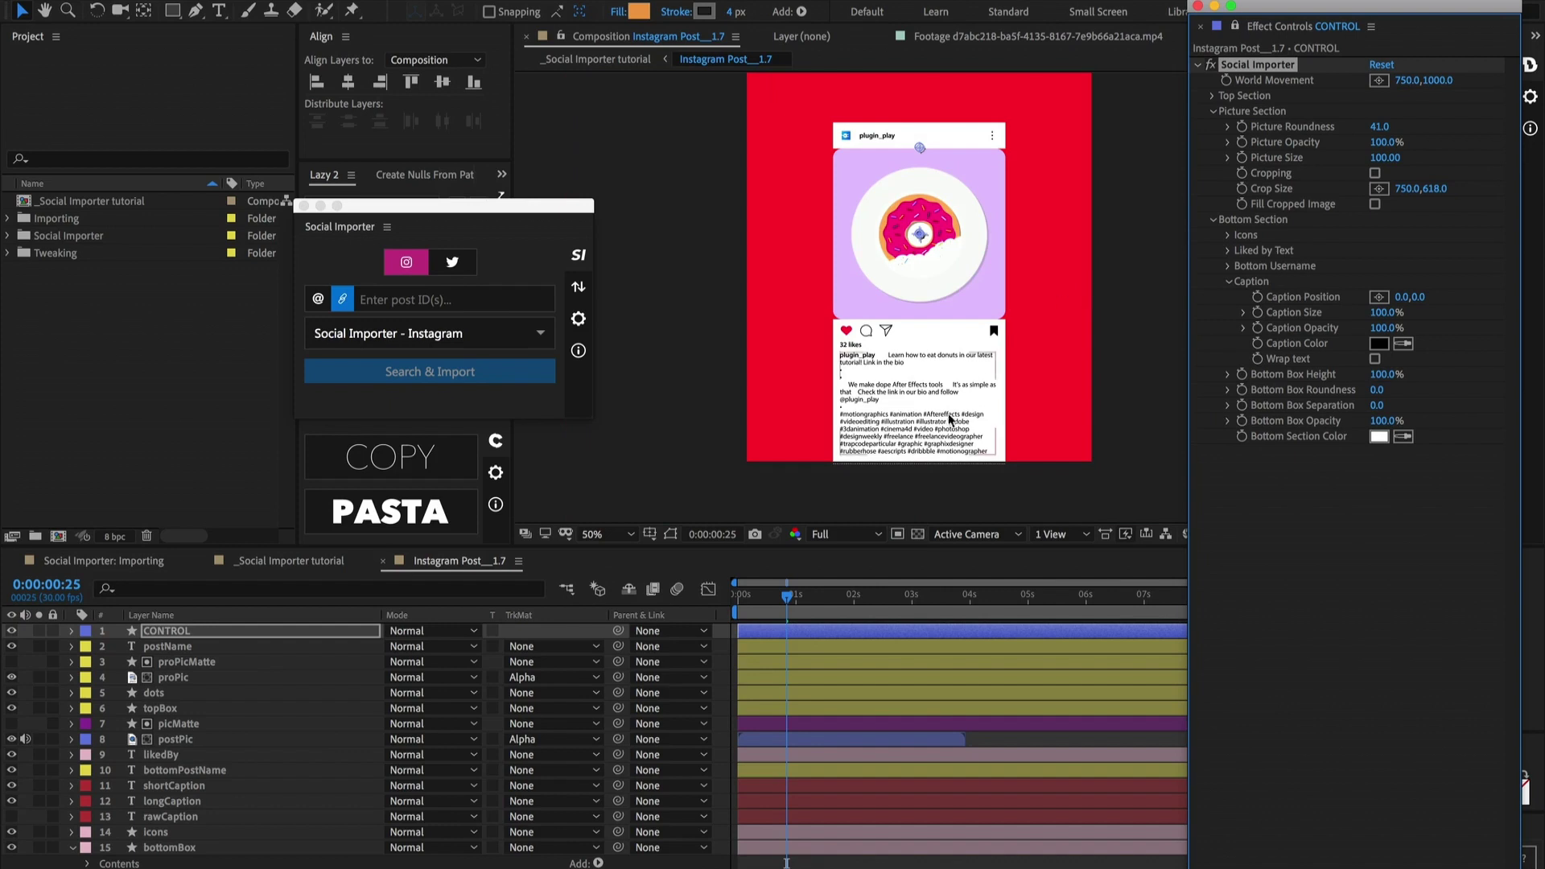
{"action": "left_click", "coordinate": [1375, 359]}
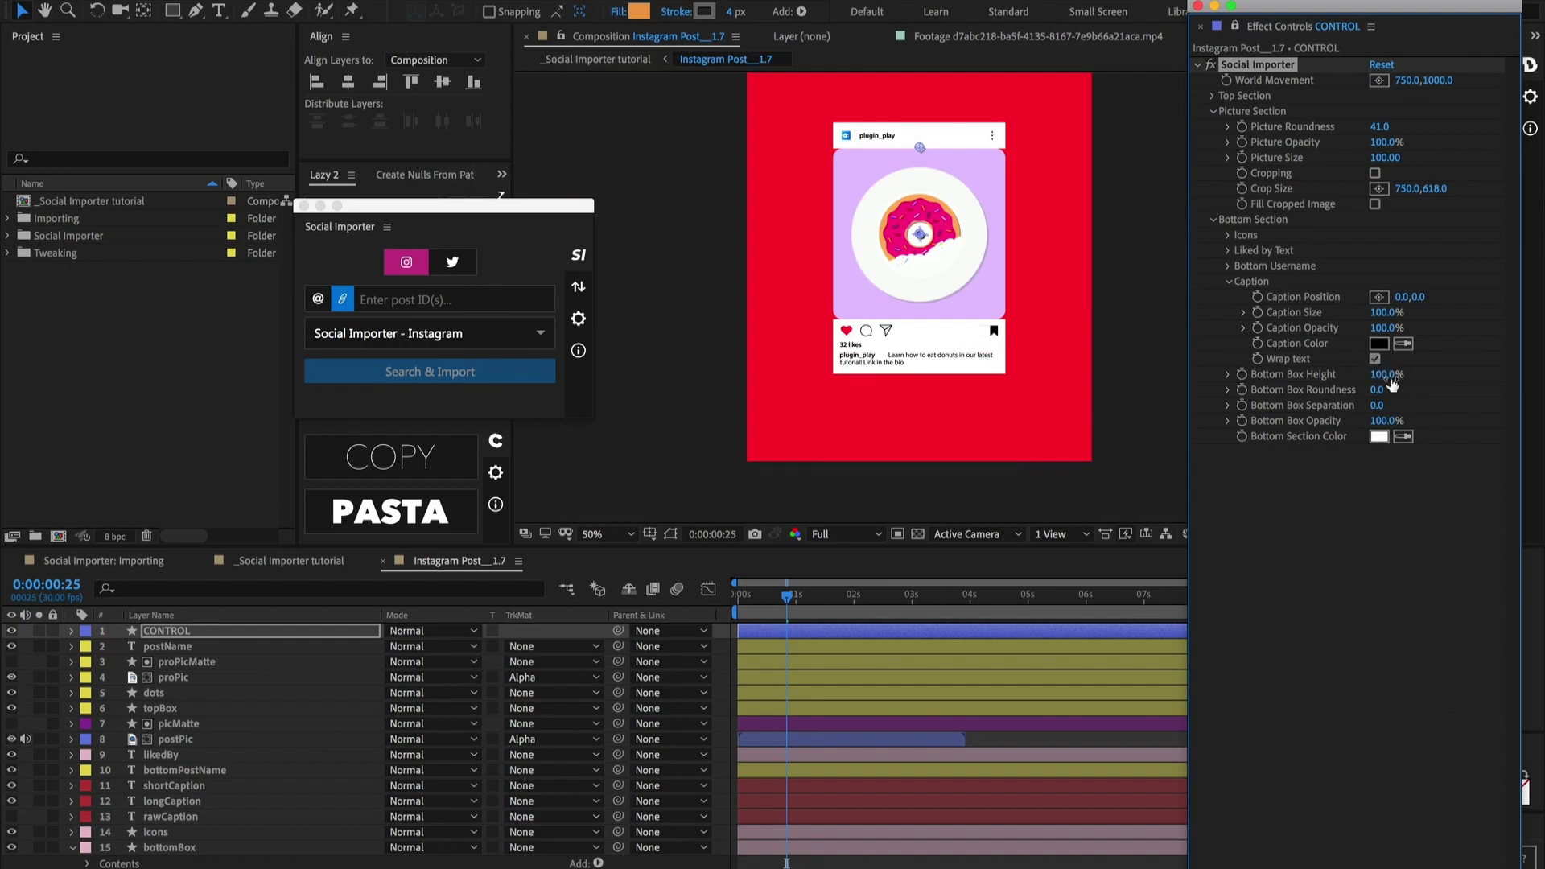
Step: Try a Bottom Box Separation of 35 and undo the change
{"action": "left_click_drag", "start_coordinate": [1376, 405], "coordinate": [1428, 403]}
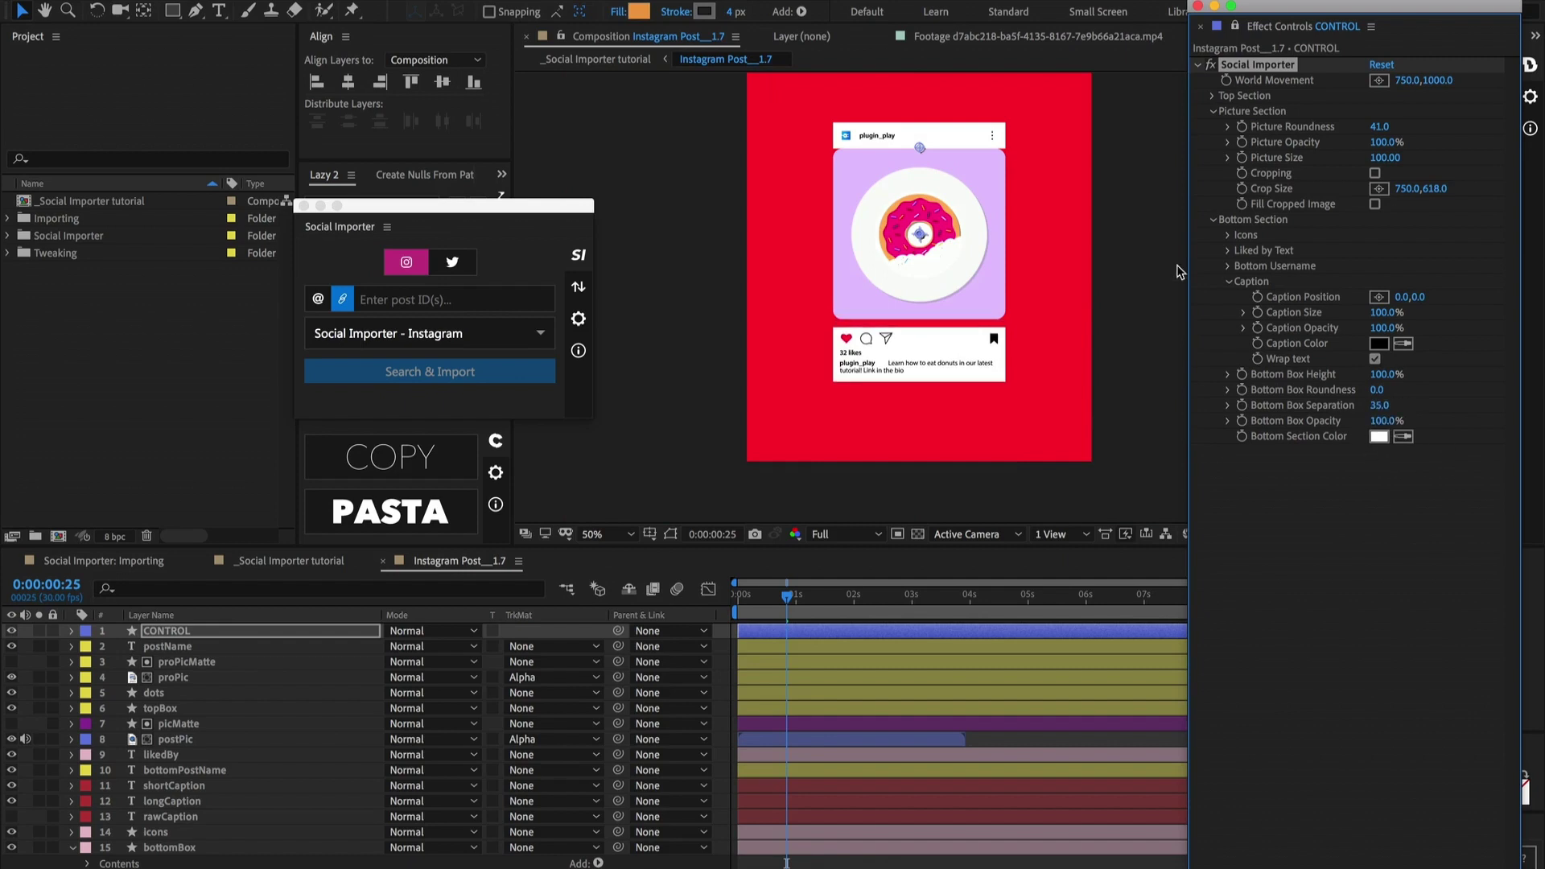
{"action": "key", "text": "ctrl+z"}
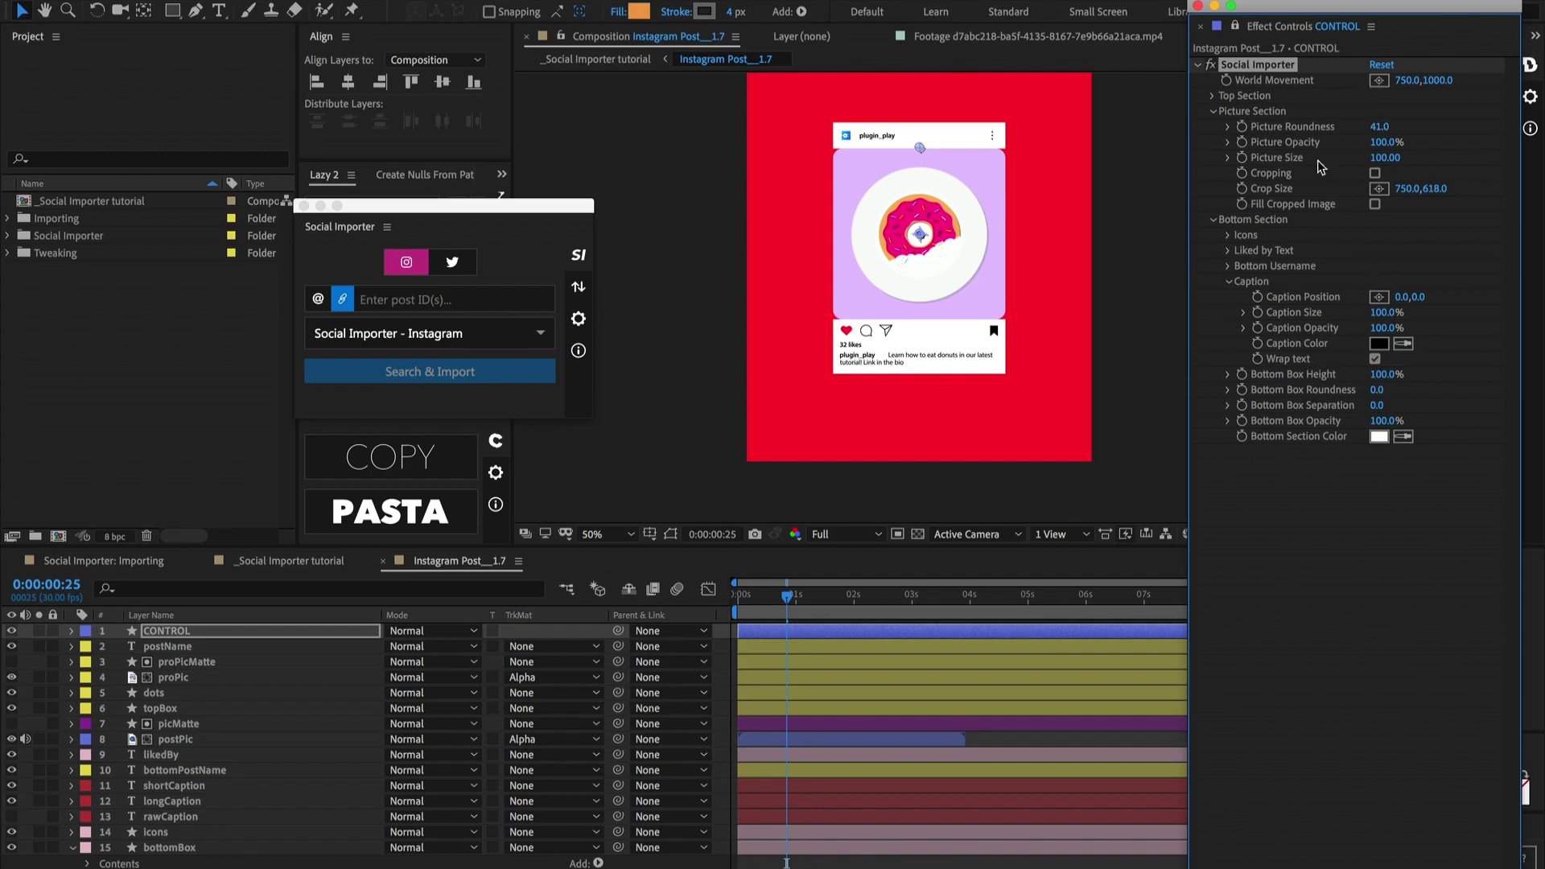
{"action": "scroll", "coordinate": [930, 262], "scroll_direction": "up", "scroll_amount": 2}
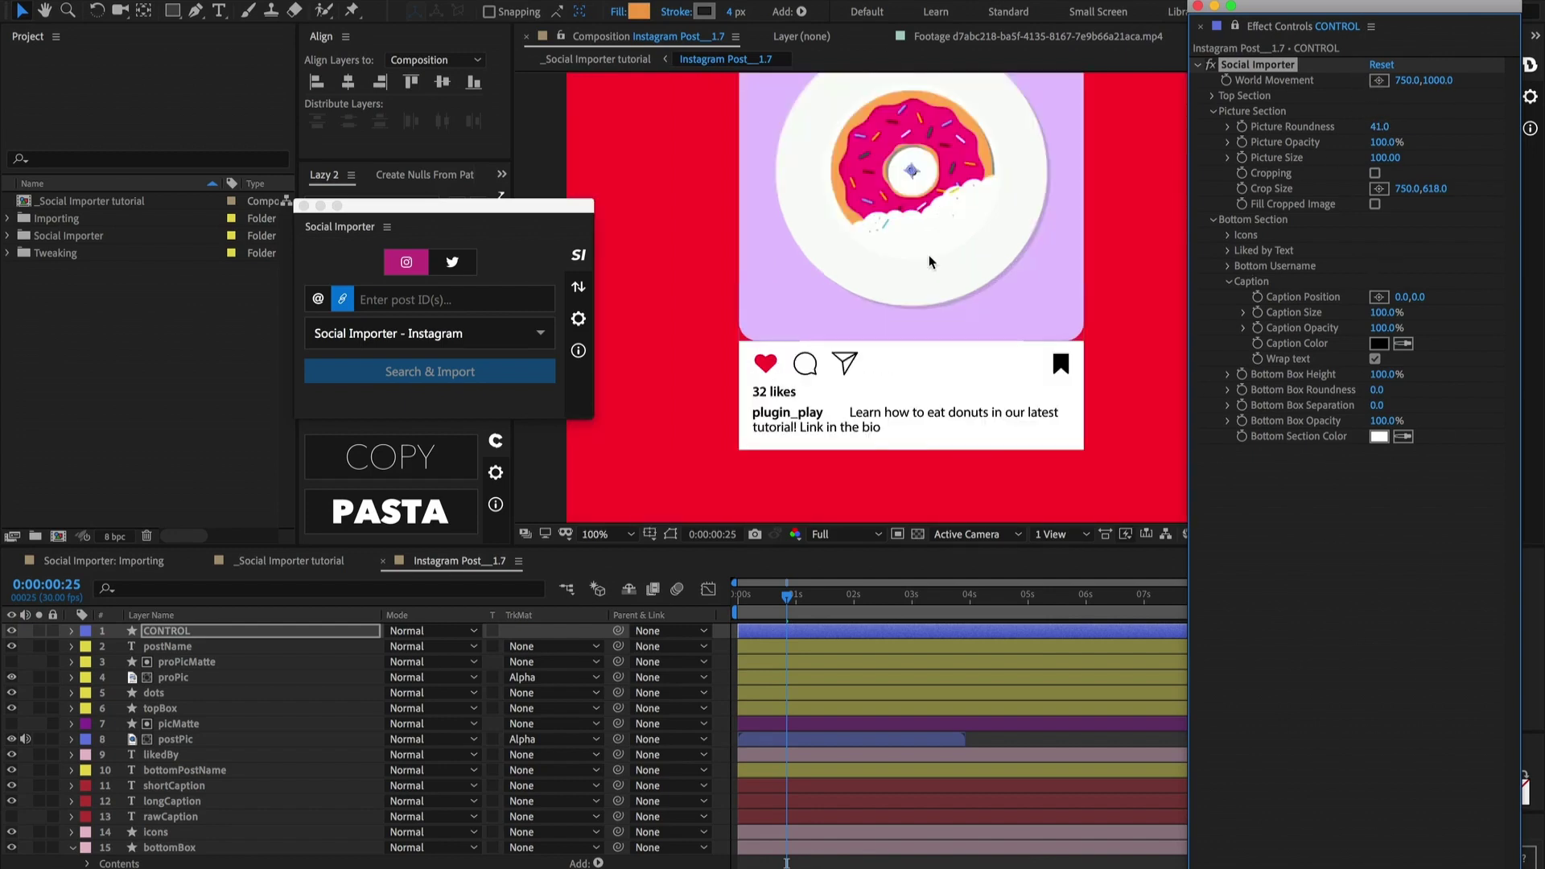
{"action": "scroll", "coordinate": [930, 261], "scroll_direction": "down", "scroll_amount": 2}
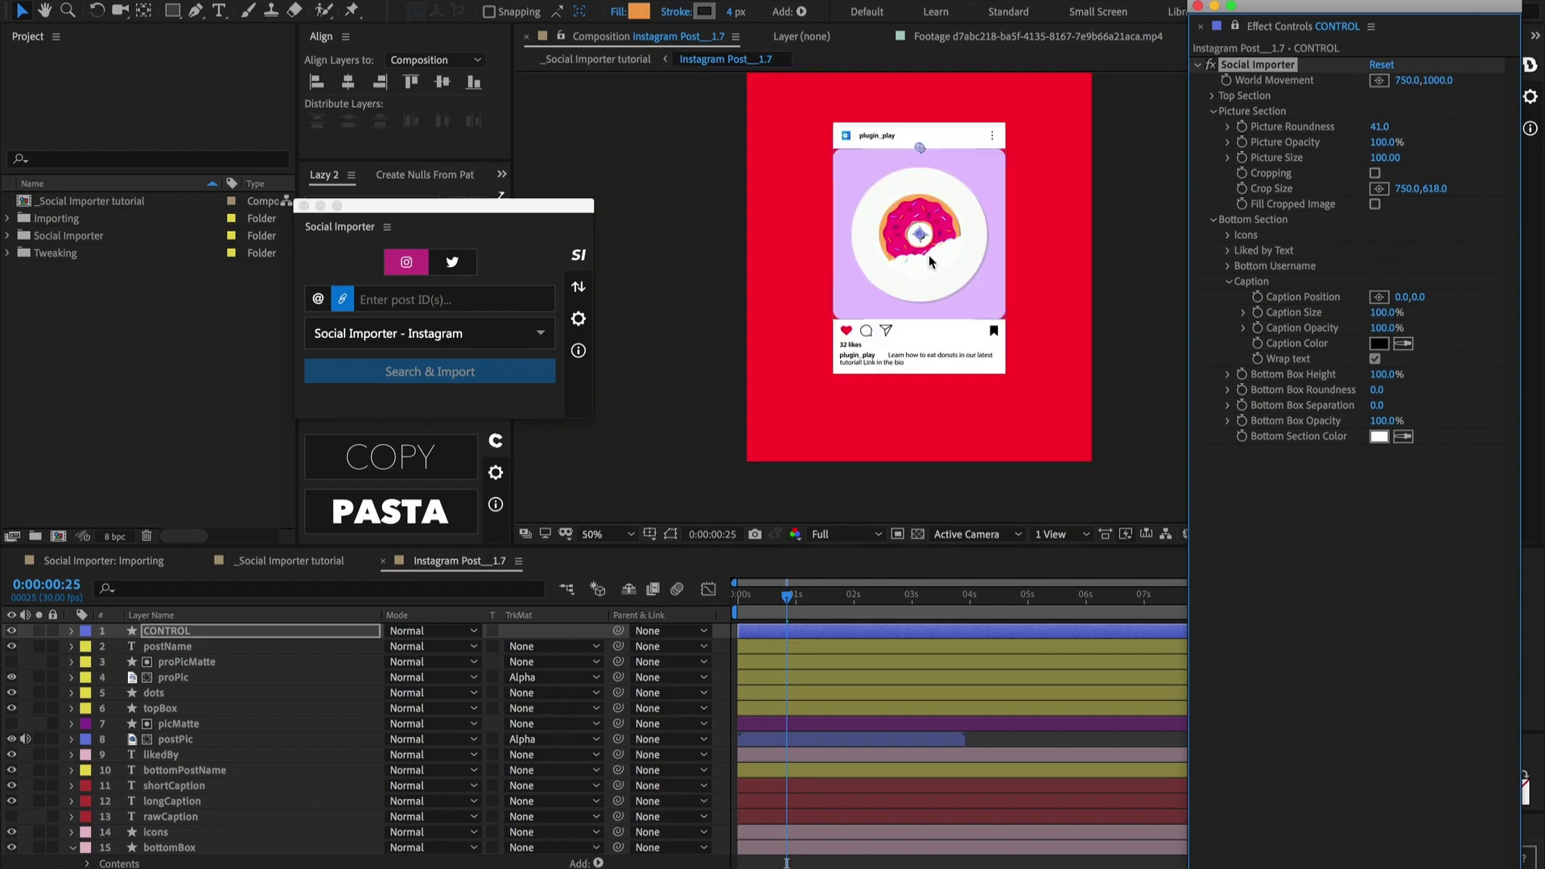
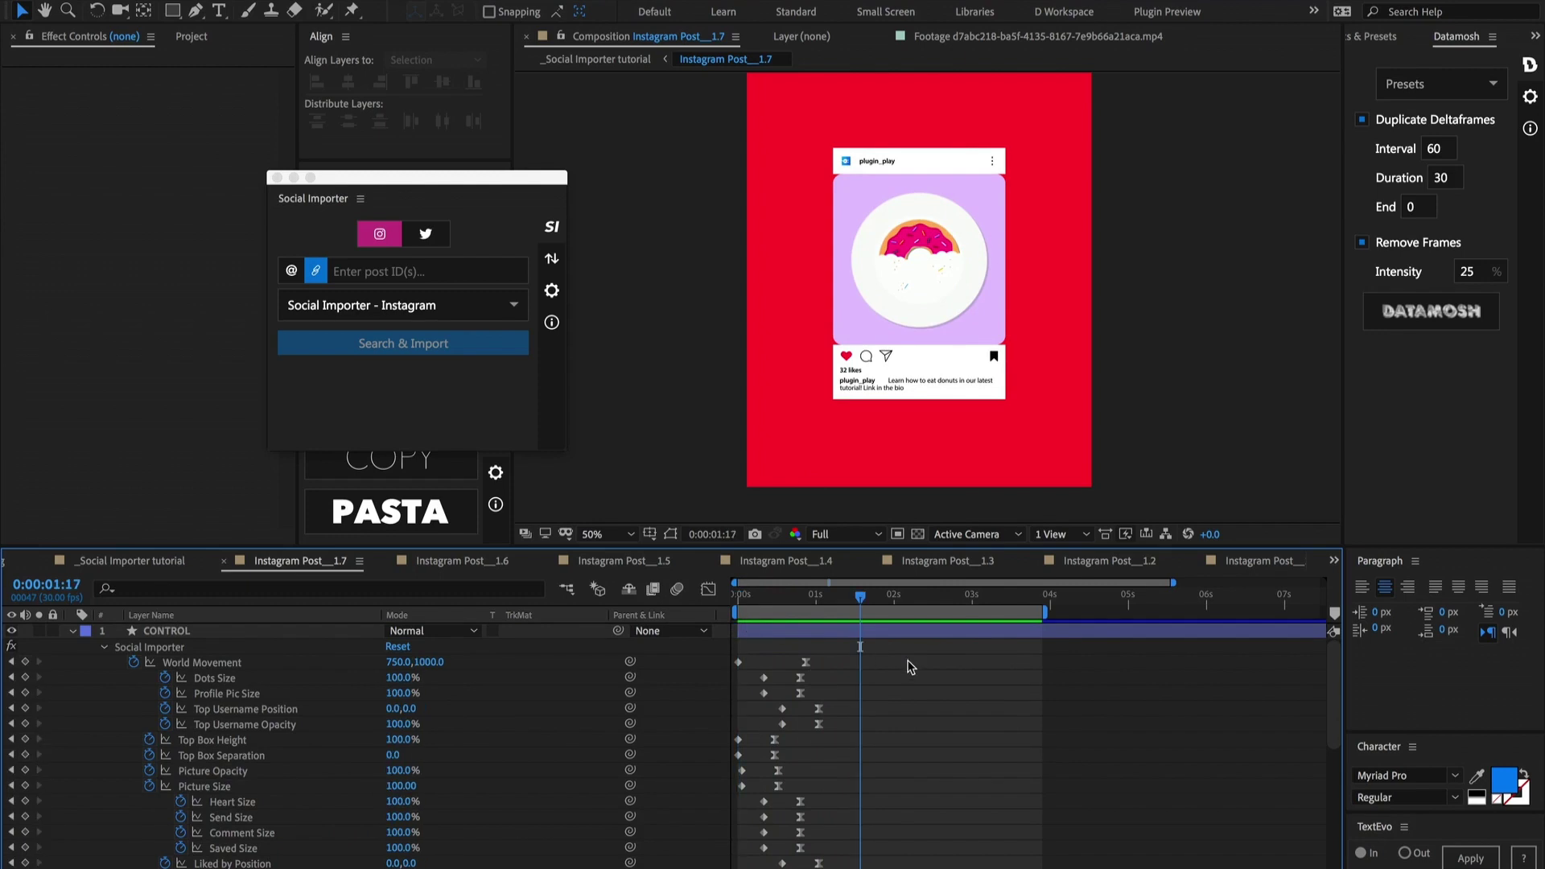
Step: Return to the _Social Importer tutorial composition and copy the composition layer settings of Instagram Post__1.7 with Social Importer
{"action": "key", "text": "Tab"}
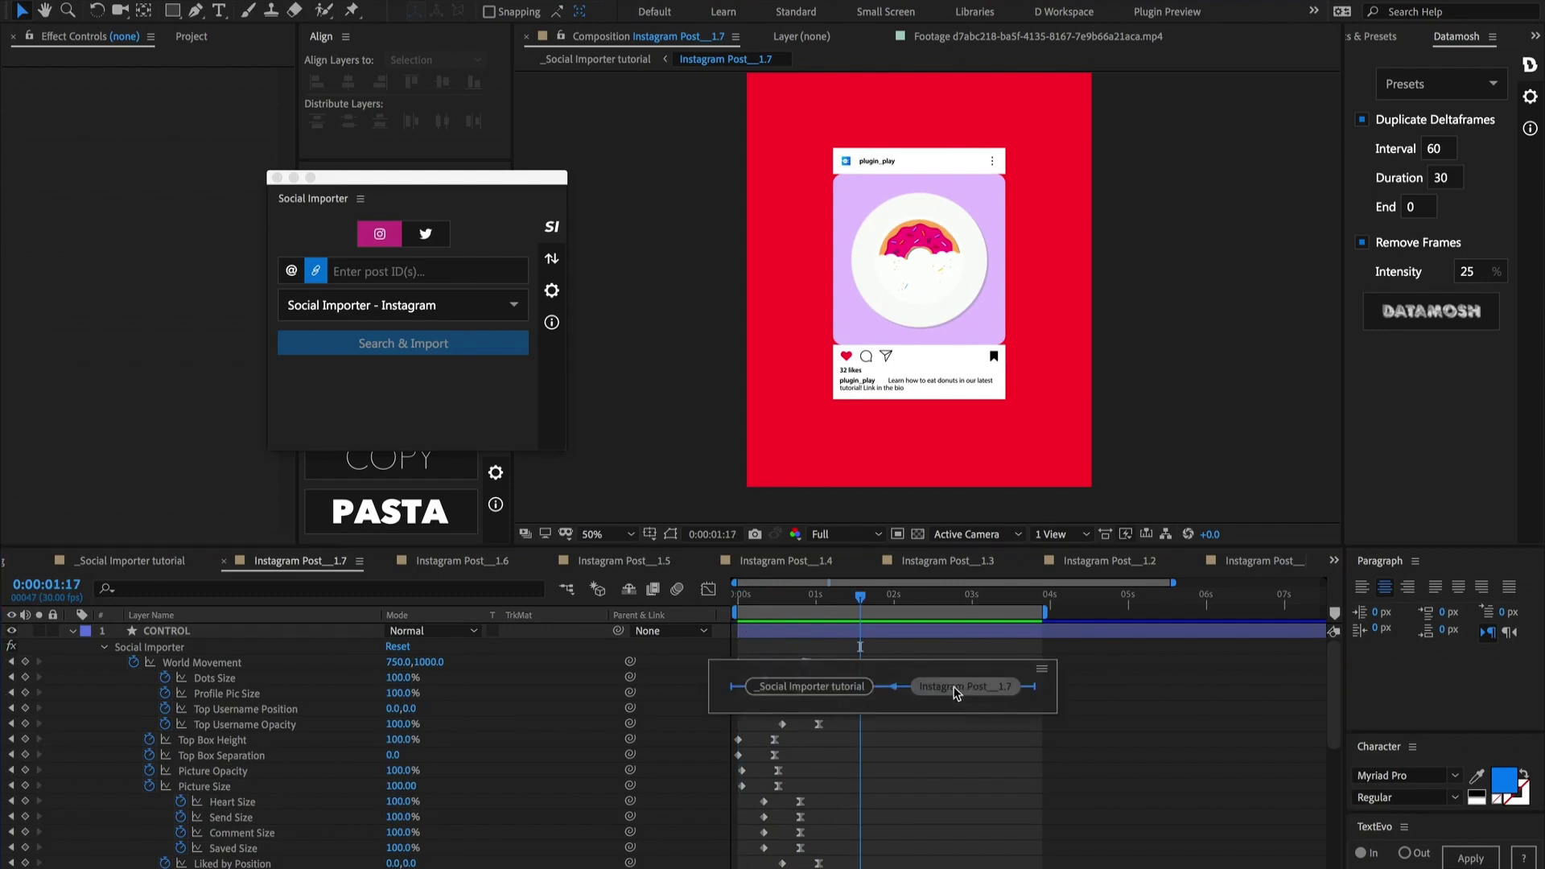
{"action": "left_click", "coordinate": [819, 688]}
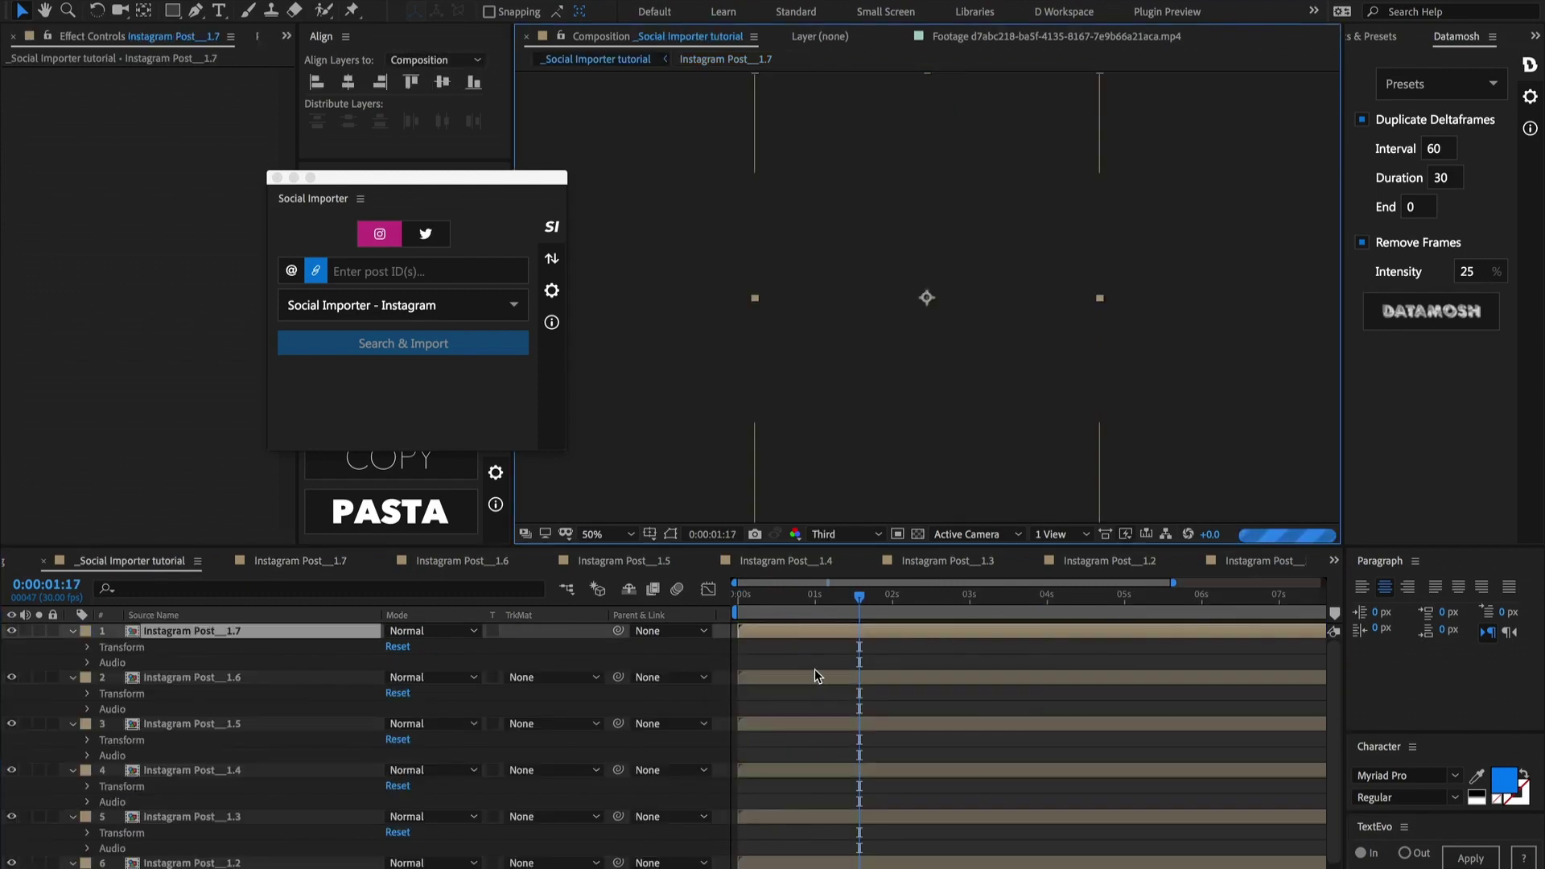
{"action": "left_click", "coordinate": [552, 258]}
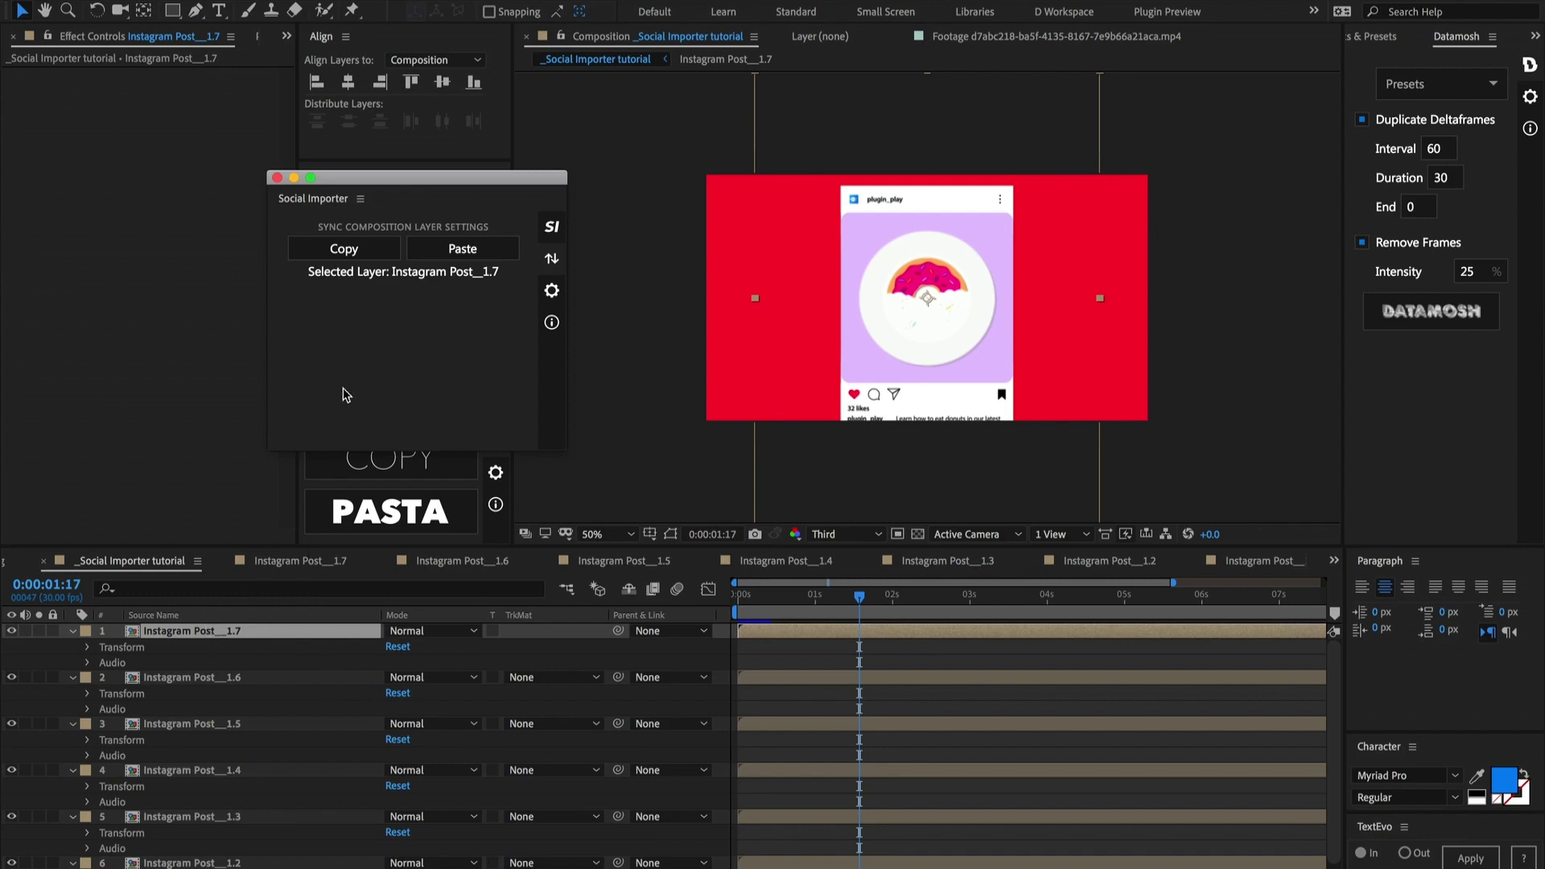
{"action": "left_click", "coordinate": [352, 254]}
Step: Paste the copied Social Importer settings onto the layers Instagram Post__1.6 through Instagram Post__1.1
{"action": "left_click", "coordinate": [782, 678]}
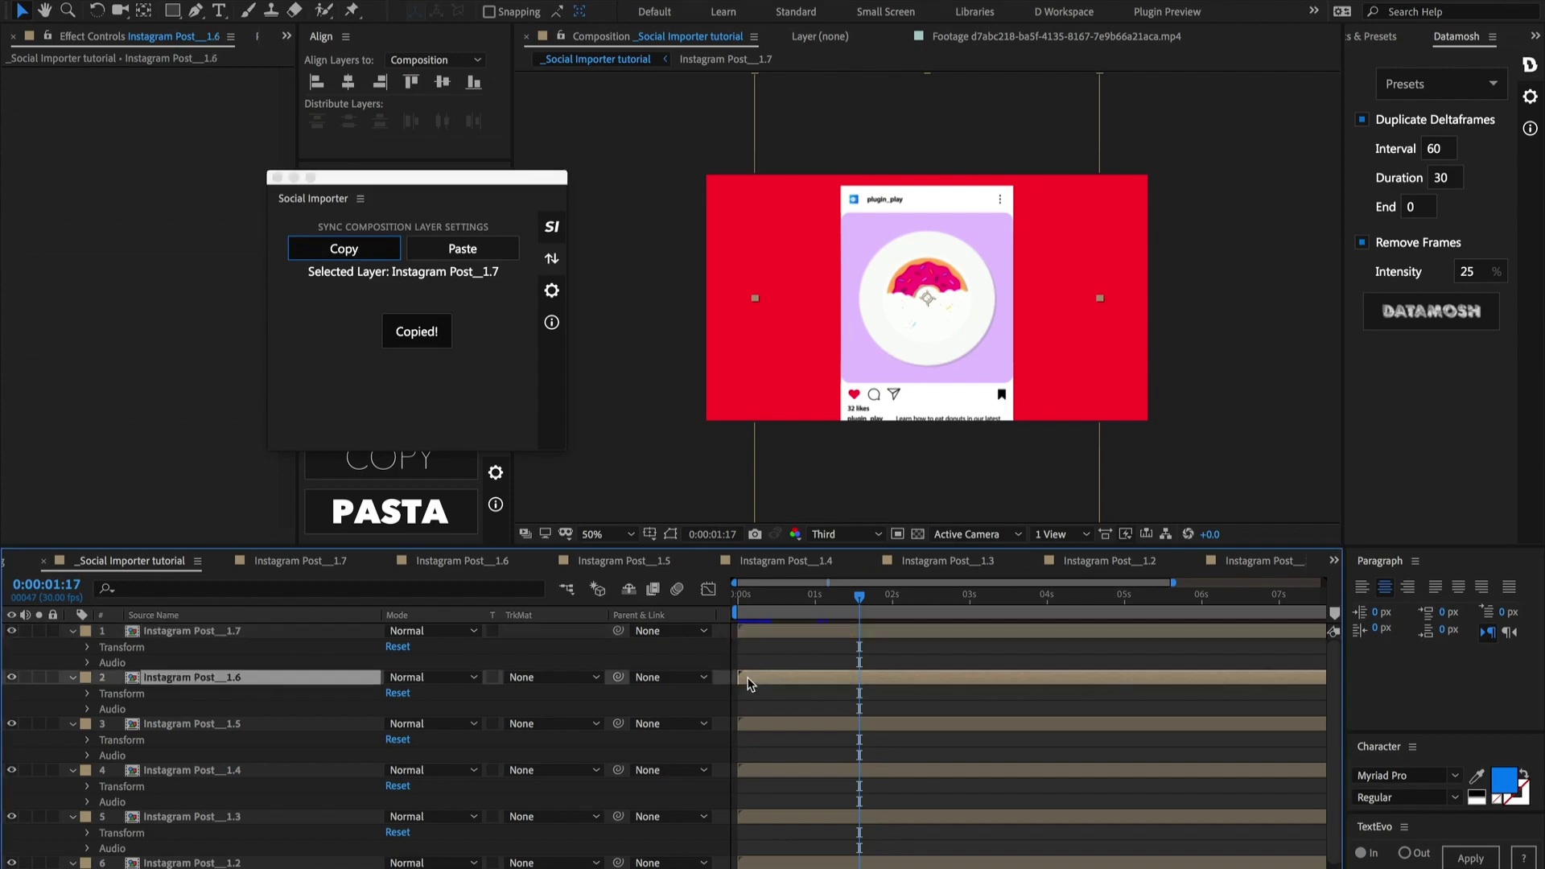
{"action": "scroll", "coordinate": [782, 683], "scroll_direction": "down", "scroll_amount": 1}
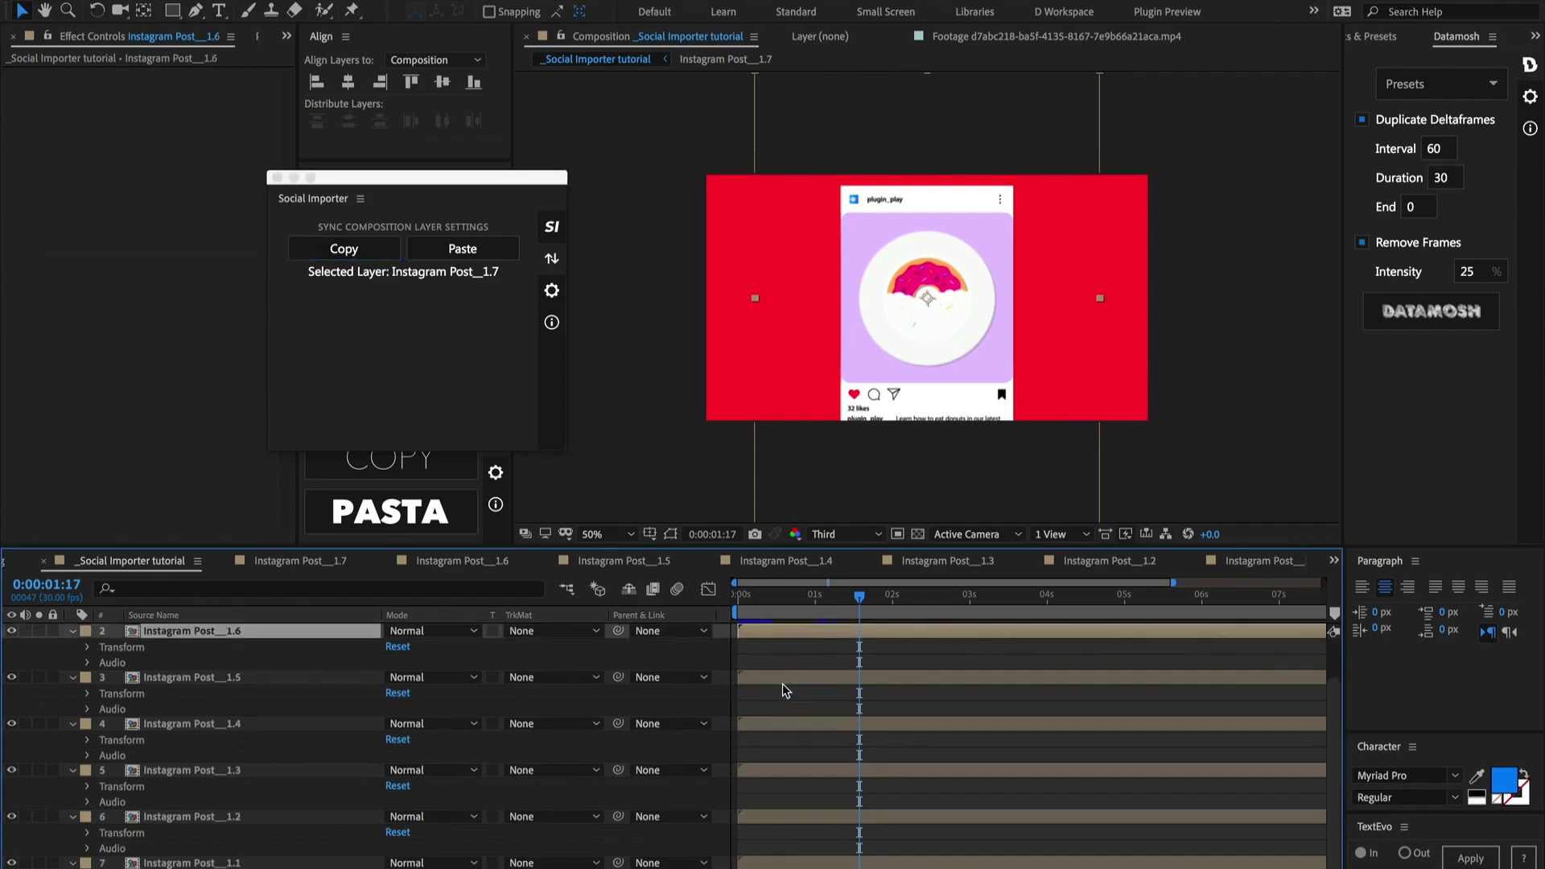
{"action": "left_click", "coordinate": [767, 865], "text": "shift"}
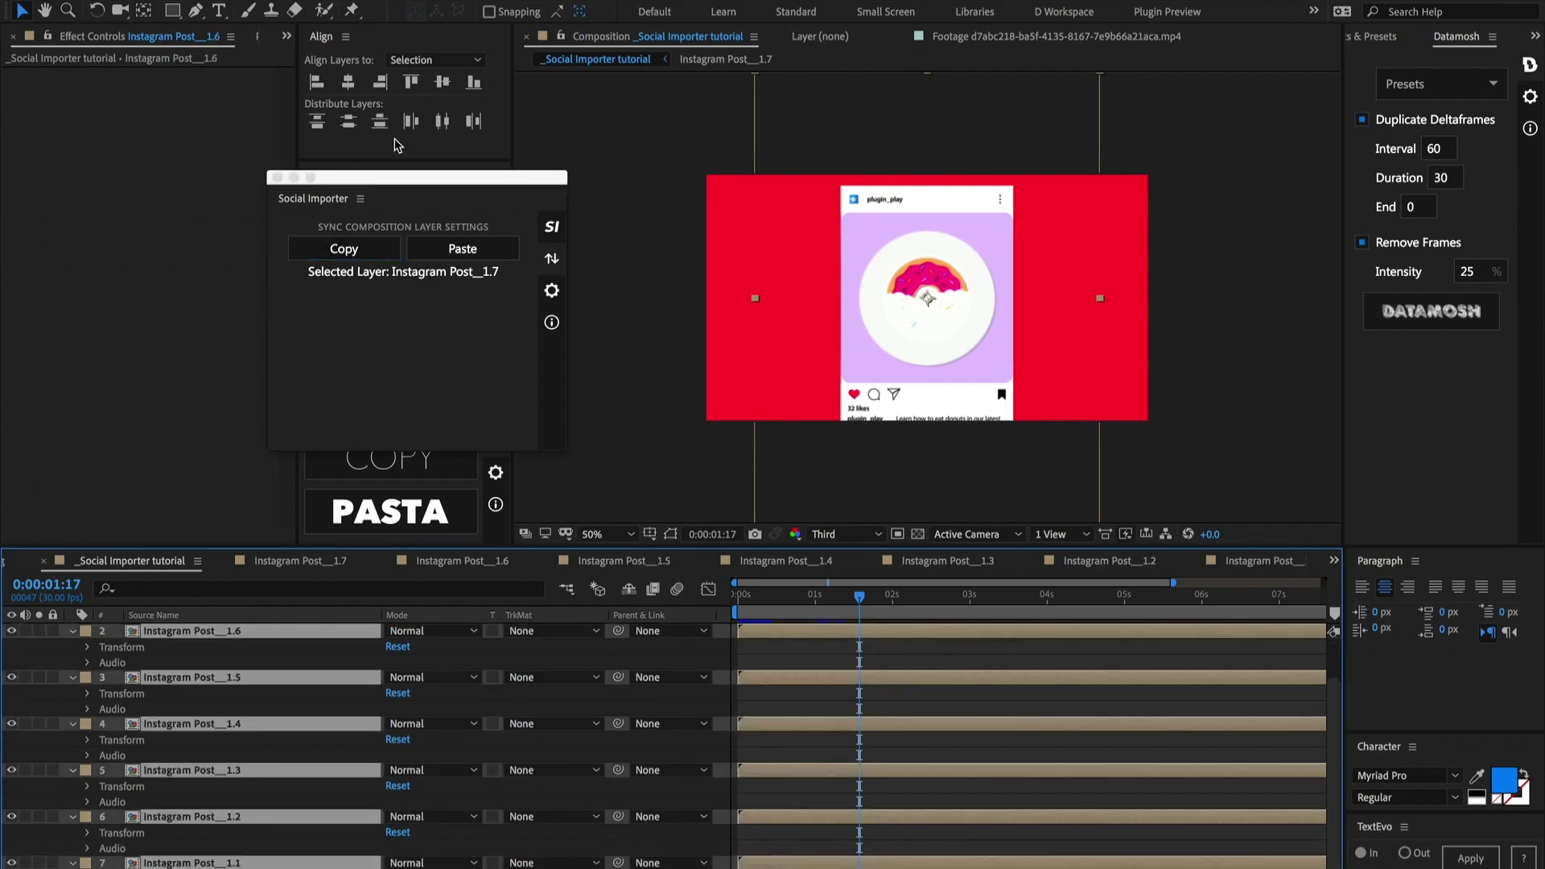
{"action": "left_click", "coordinate": [457, 251]}
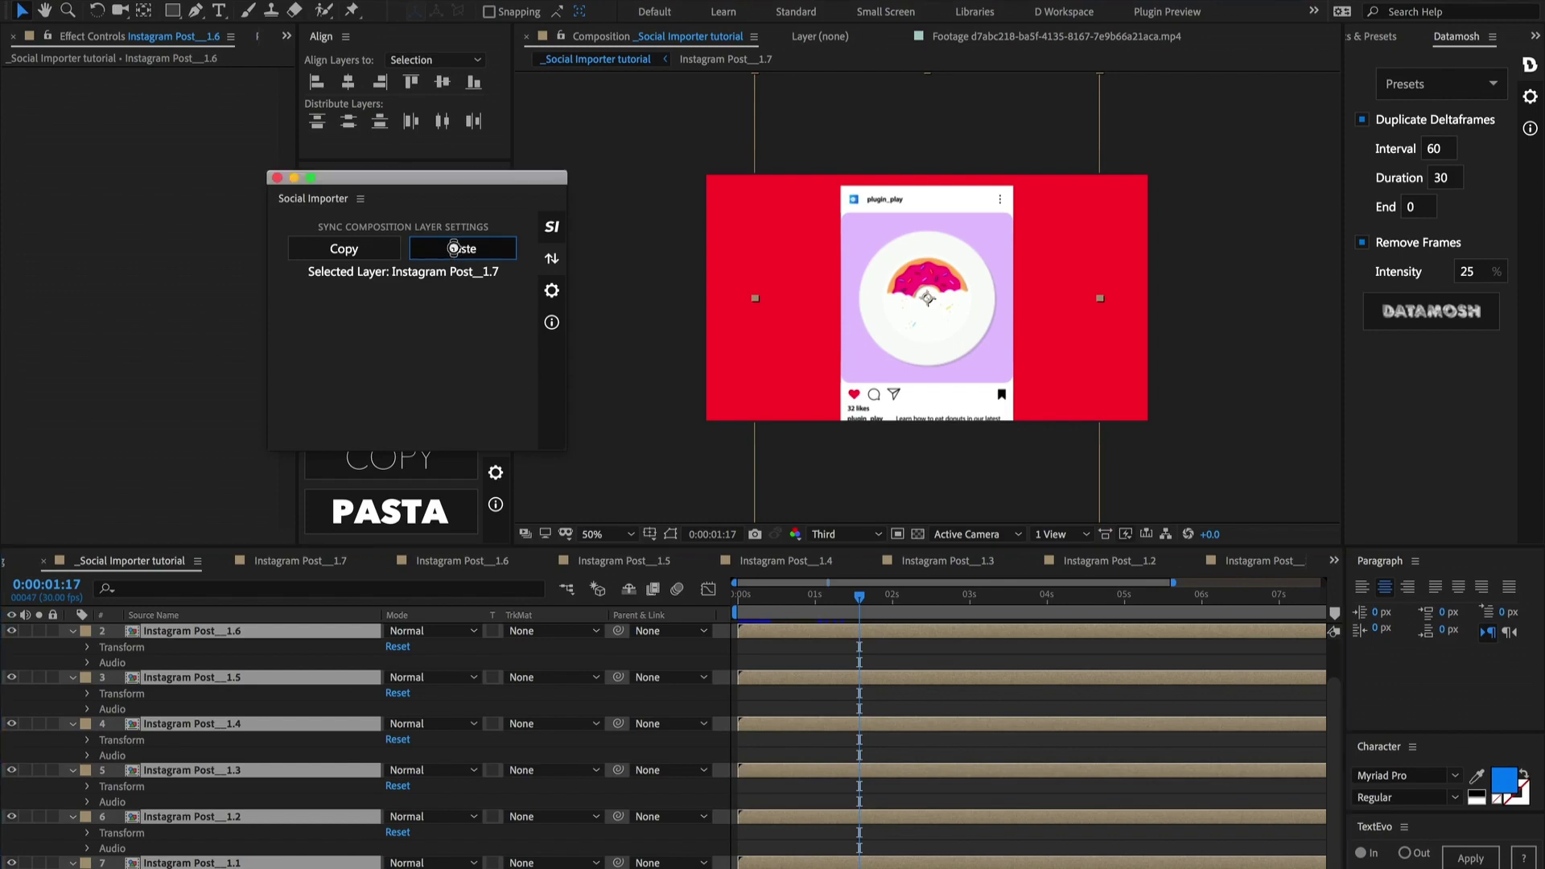
Step: Solo Instagram Post__1.6 and play its animation from the start, and check Instagram Post__1.5 and 1.4 the same way
{"action": "left_click", "coordinate": [745, 617]}
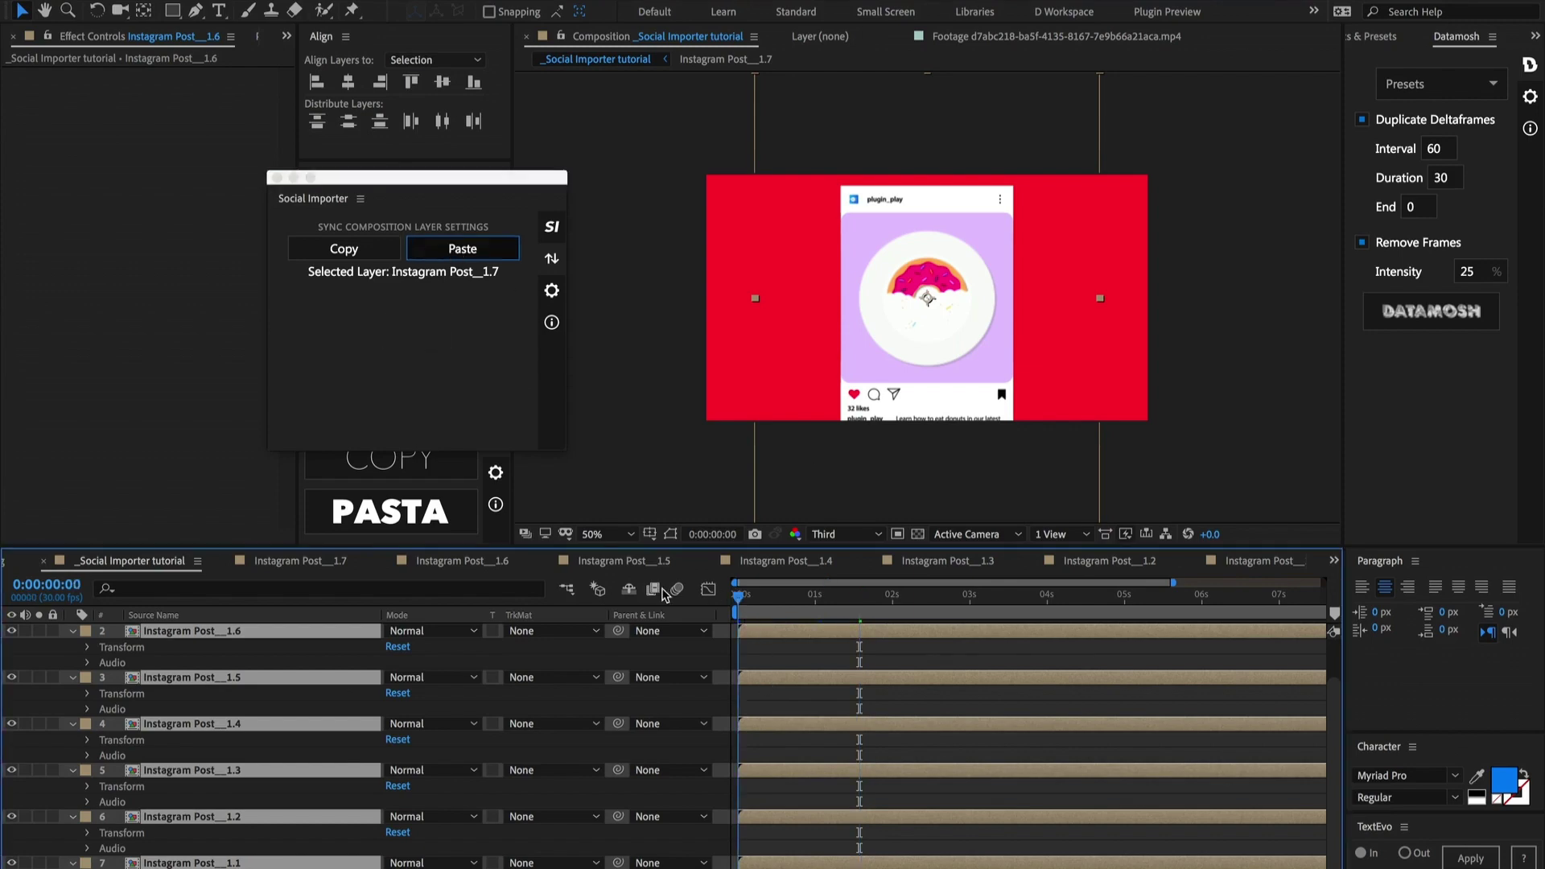
{"action": "scroll", "coordinate": [764, 658], "scroll_direction": "up", "scroll_amount": 1}
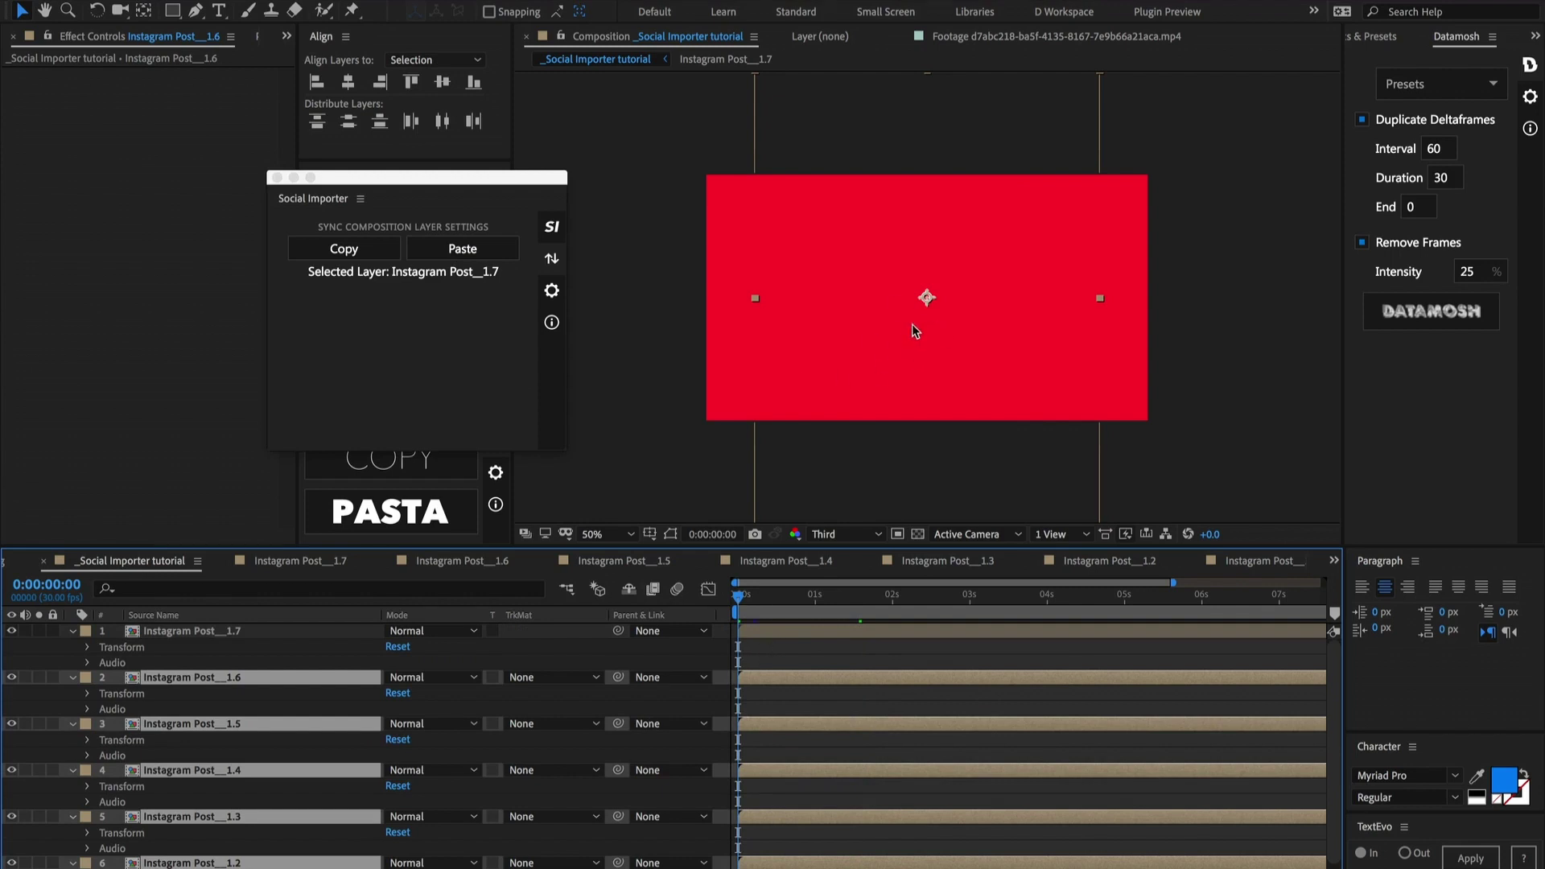
{"action": "left_click", "coordinate": [777, 641]}
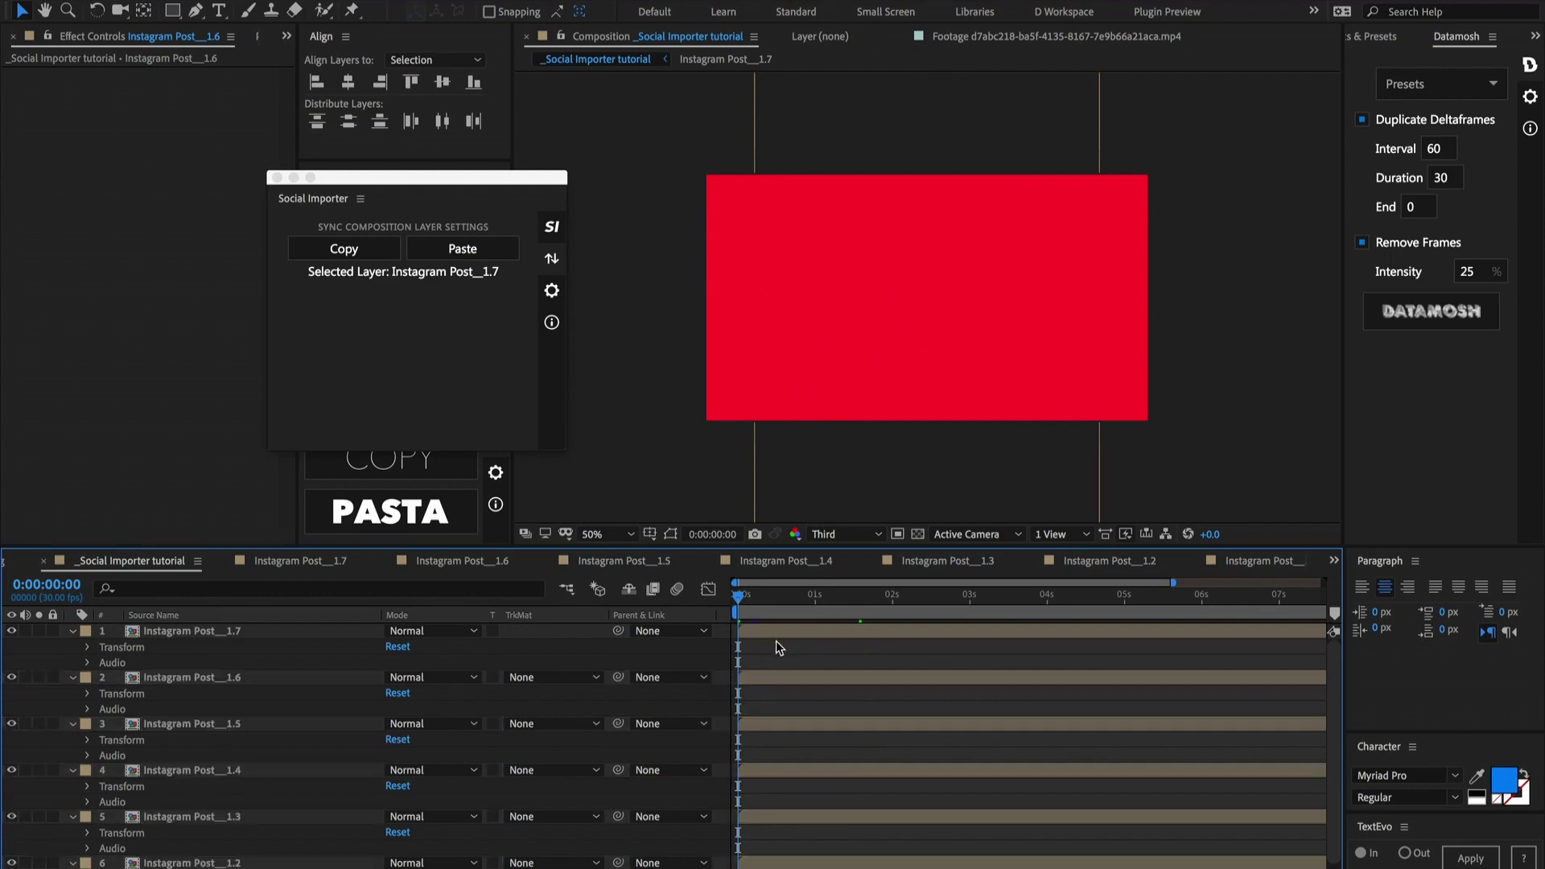
{"action": "left_click", "coordinate": [39, 676]}
{"action": "key", "text": "space"}
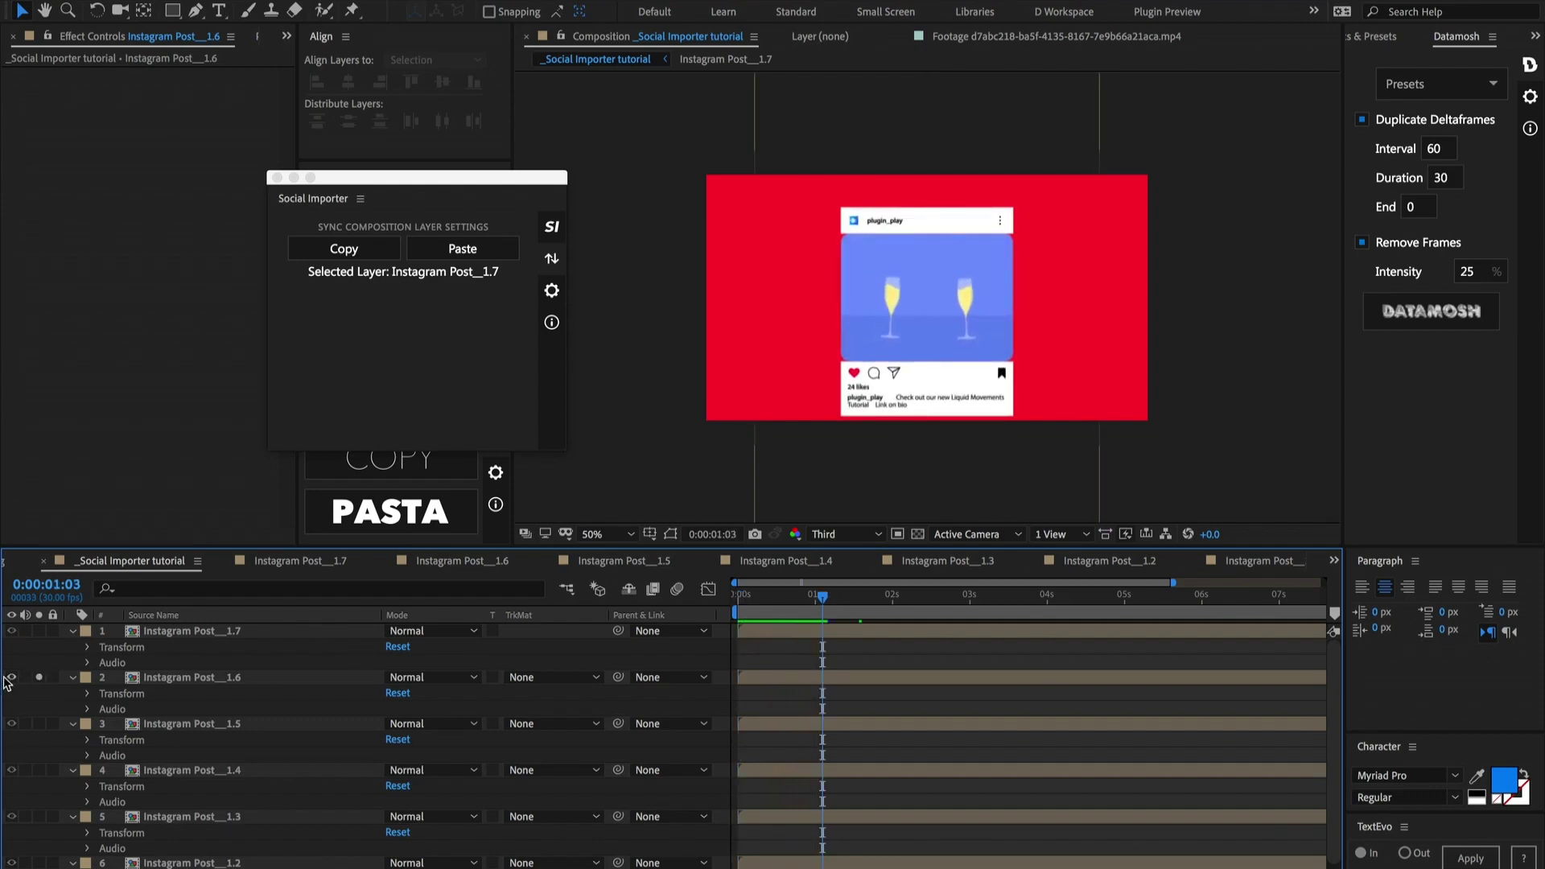
{"action": "left_click", "coordinate": [39, 724], "text": "alt"}
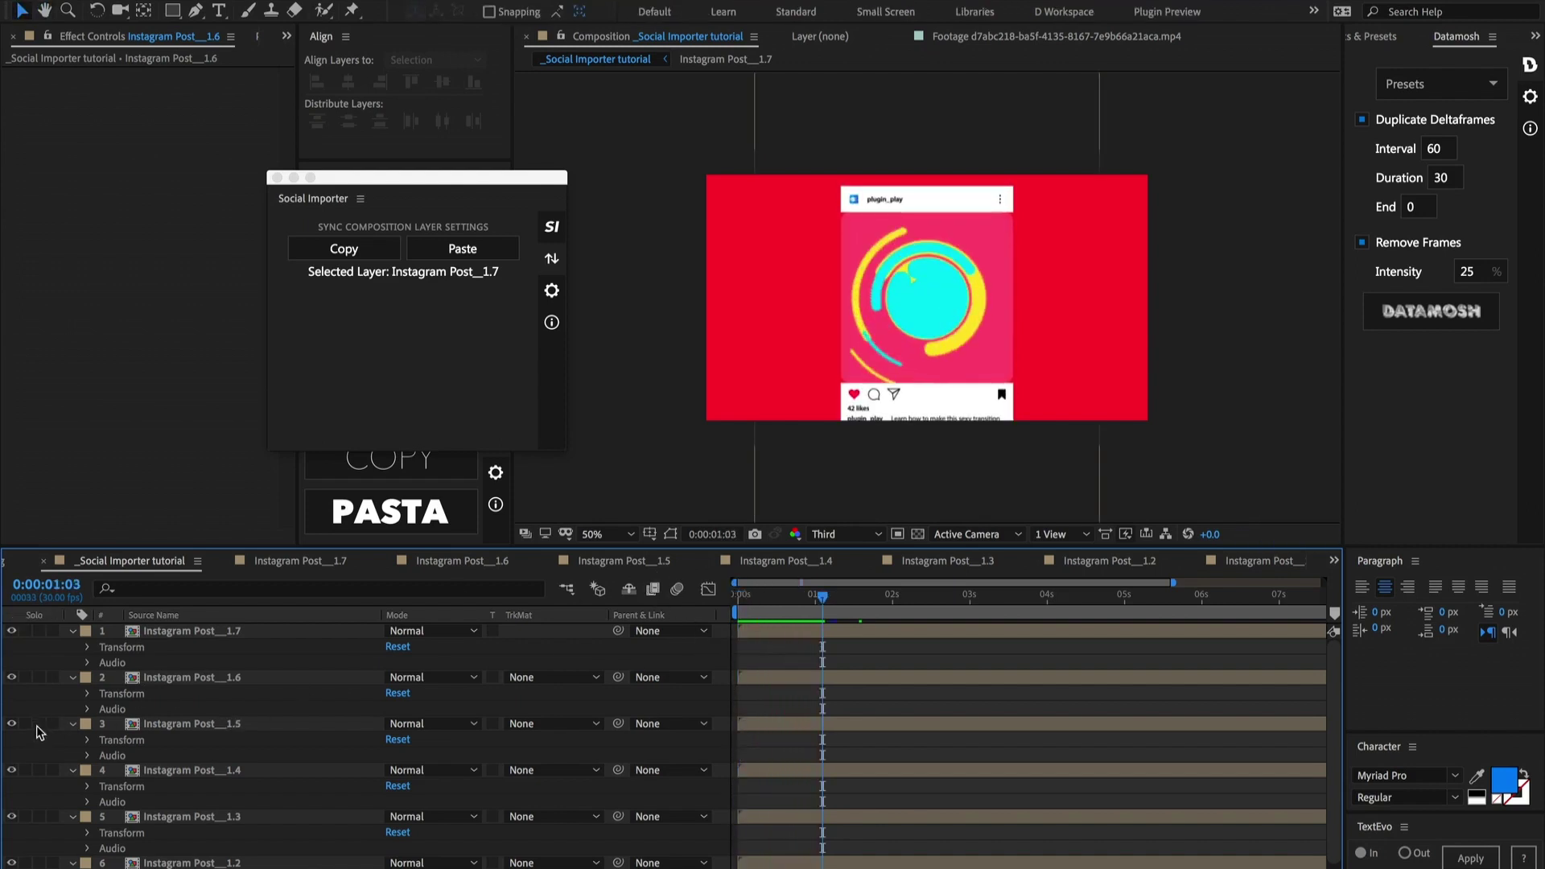
{"action": "left_click", "coordinate": [39, 770], "text": "alt"}
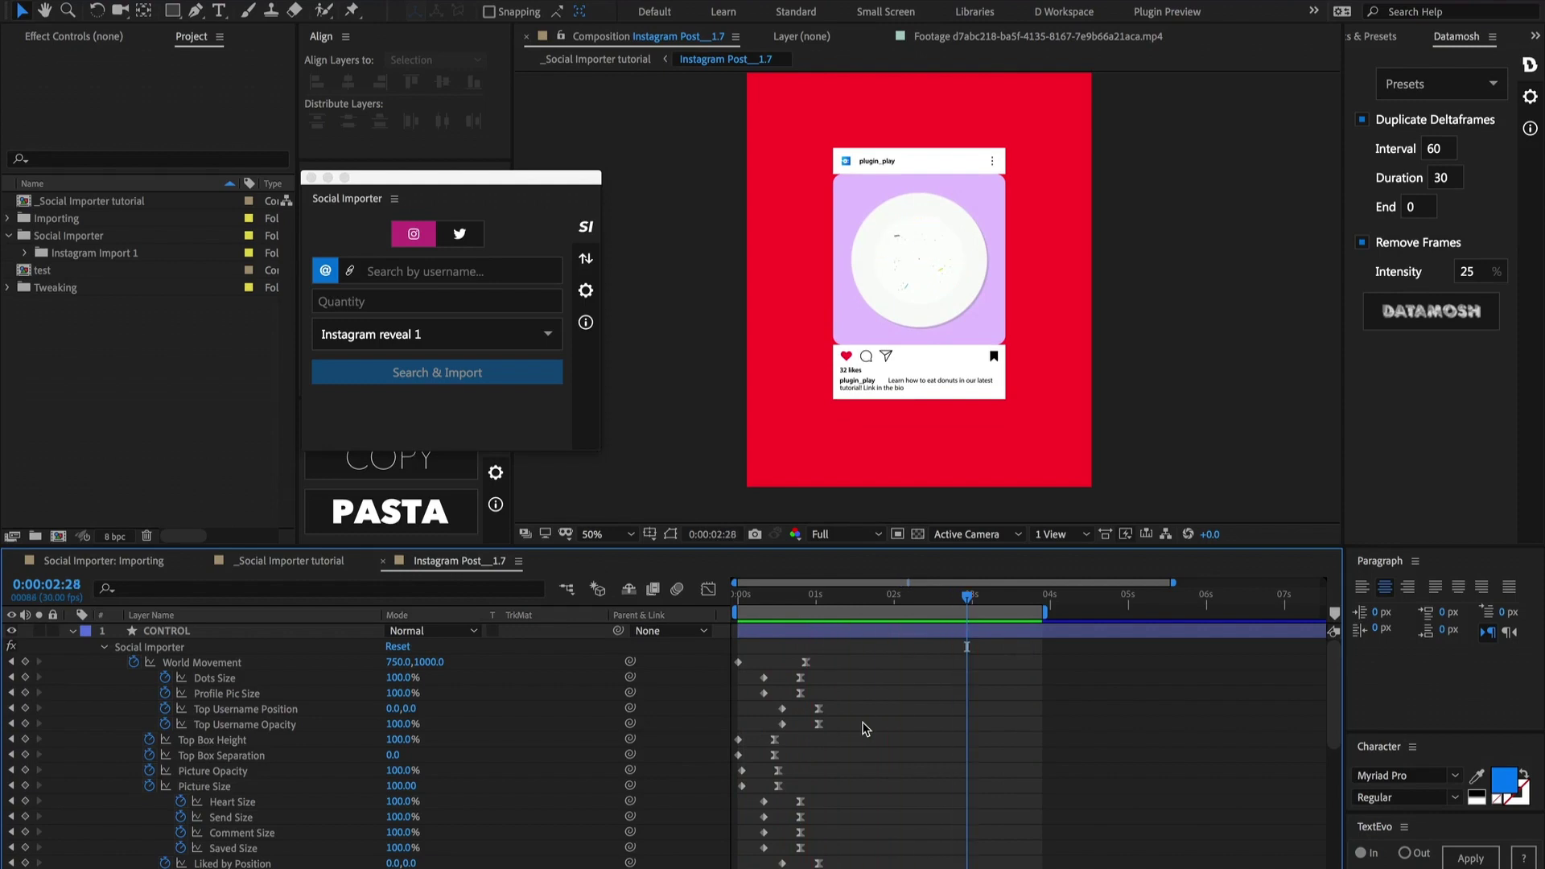
Step: Save the project, and save it under the new name Instagram Template 2.aep in the desktop folder Social Importer Templates
{"action": "key", "text": "ctrl+s"}
{"action": "left_click", "coordinate": [161, 0]}
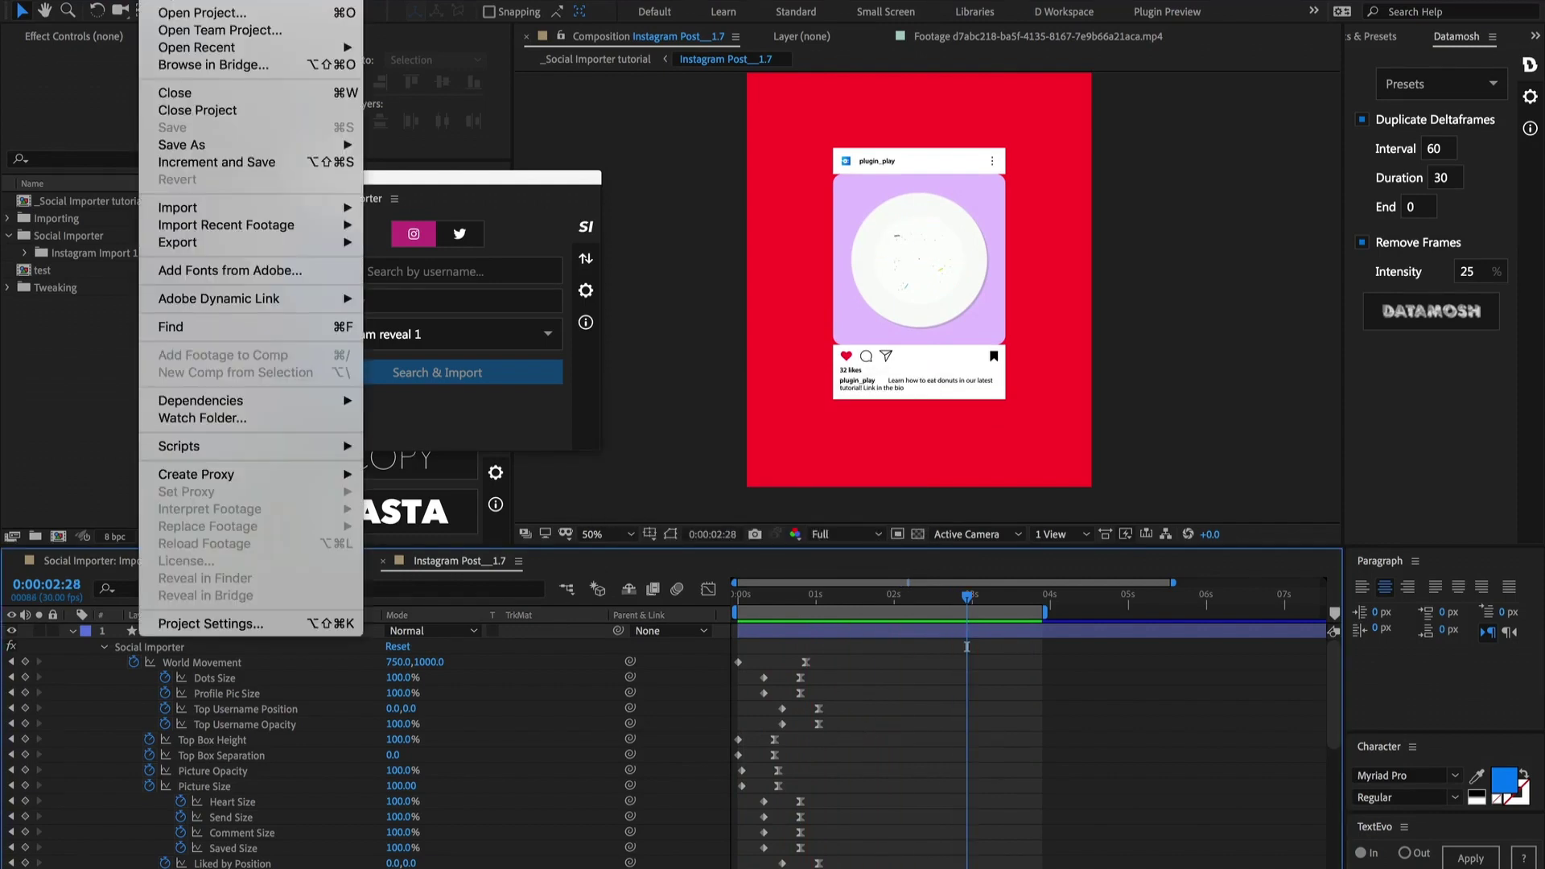
{"action": "mouse_move", "coordinate": [228, 147]}
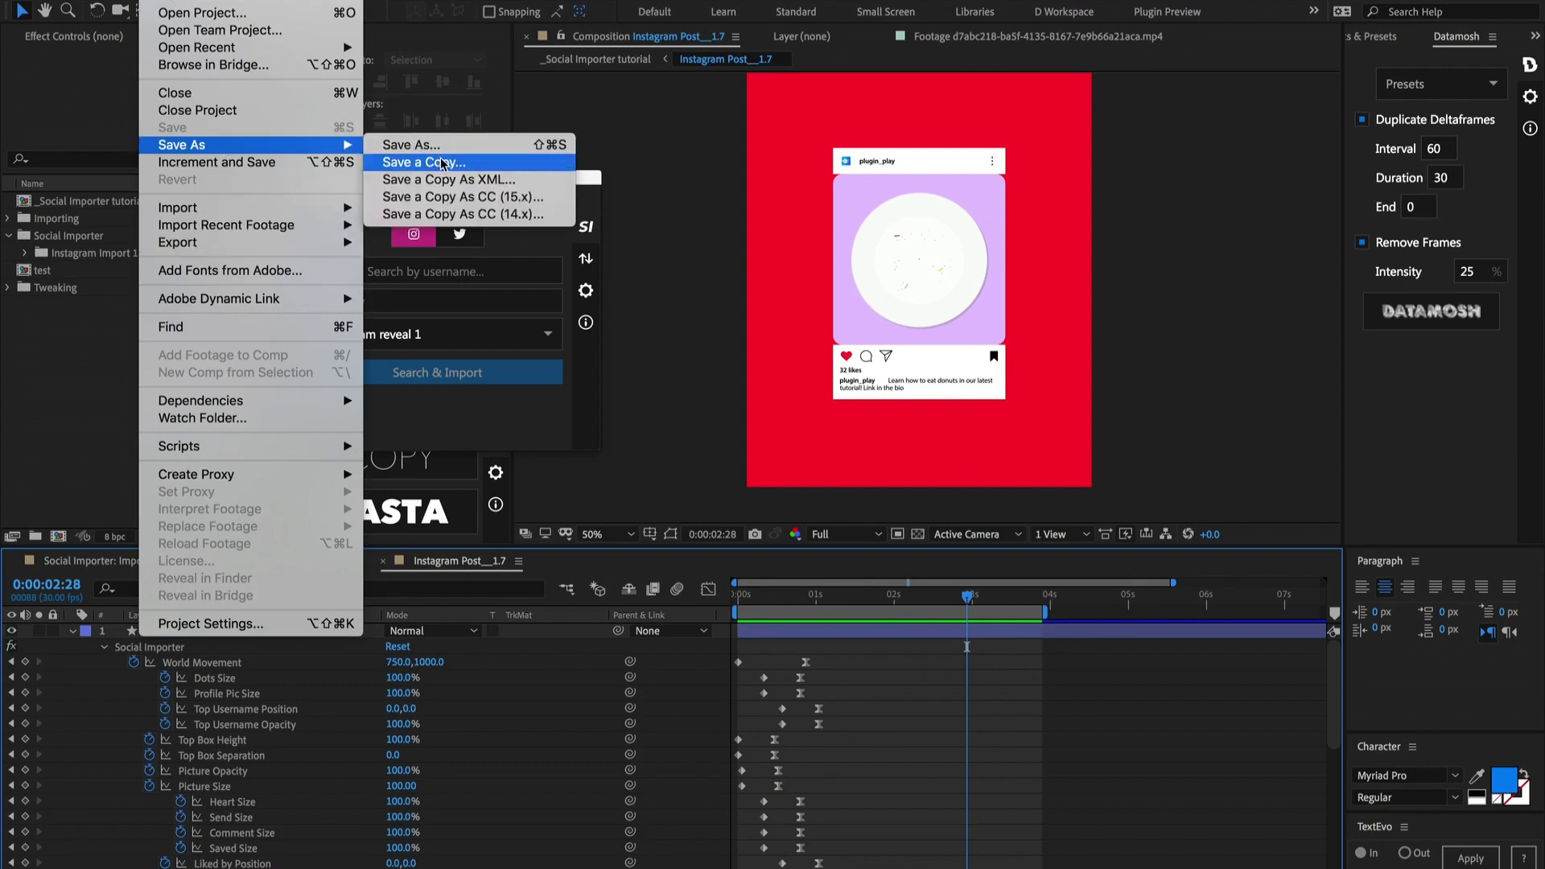
{"action": "left_click", "coordinate": [442, 151]}
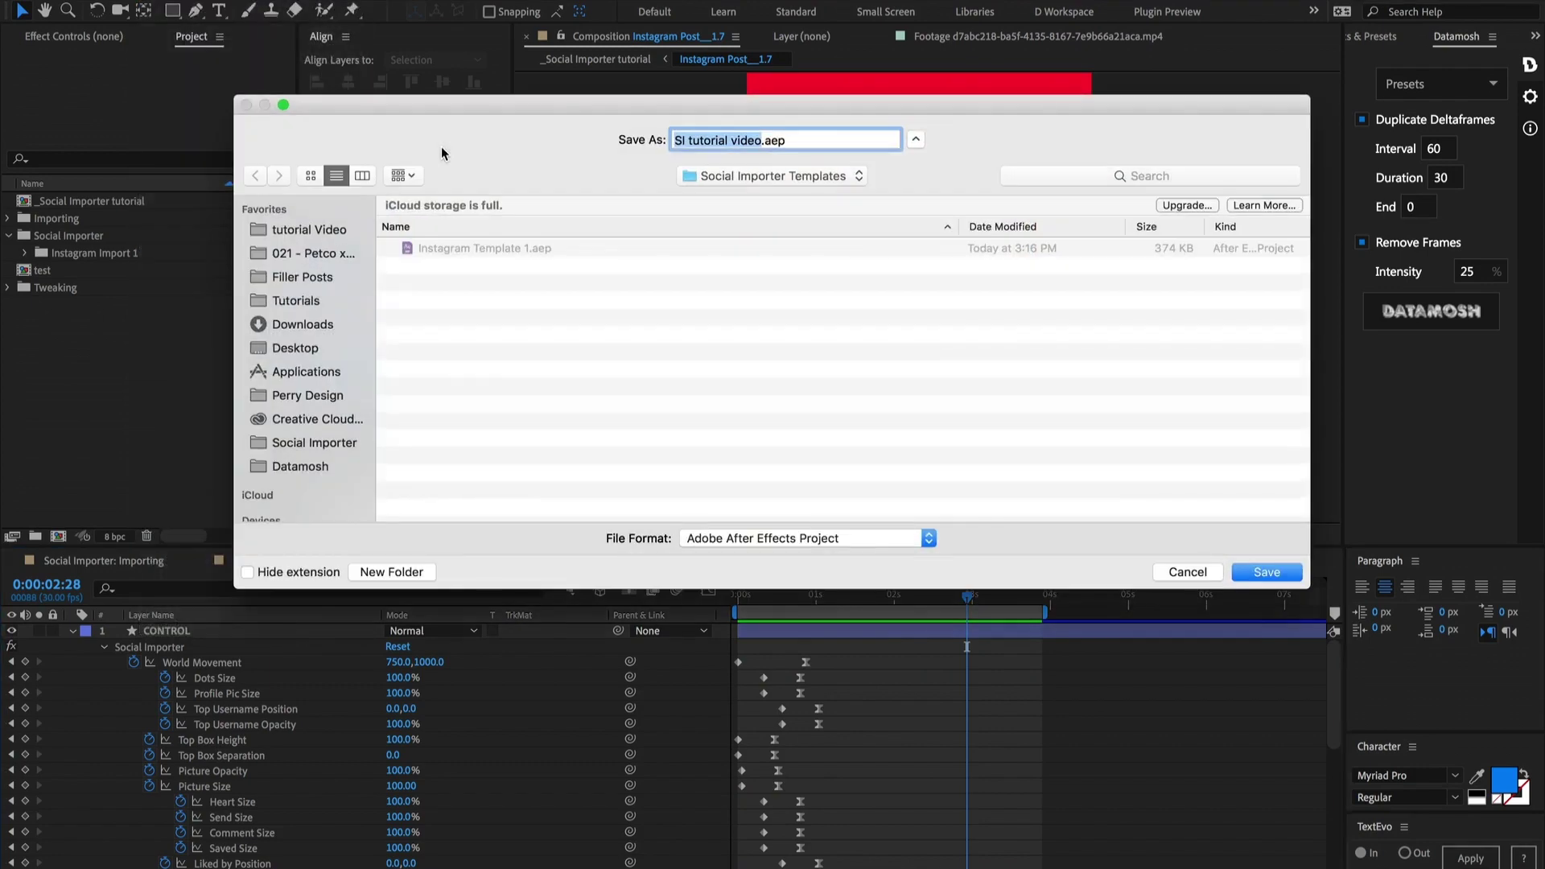
{"action": "left_click", "coordinate": [308, 352]}
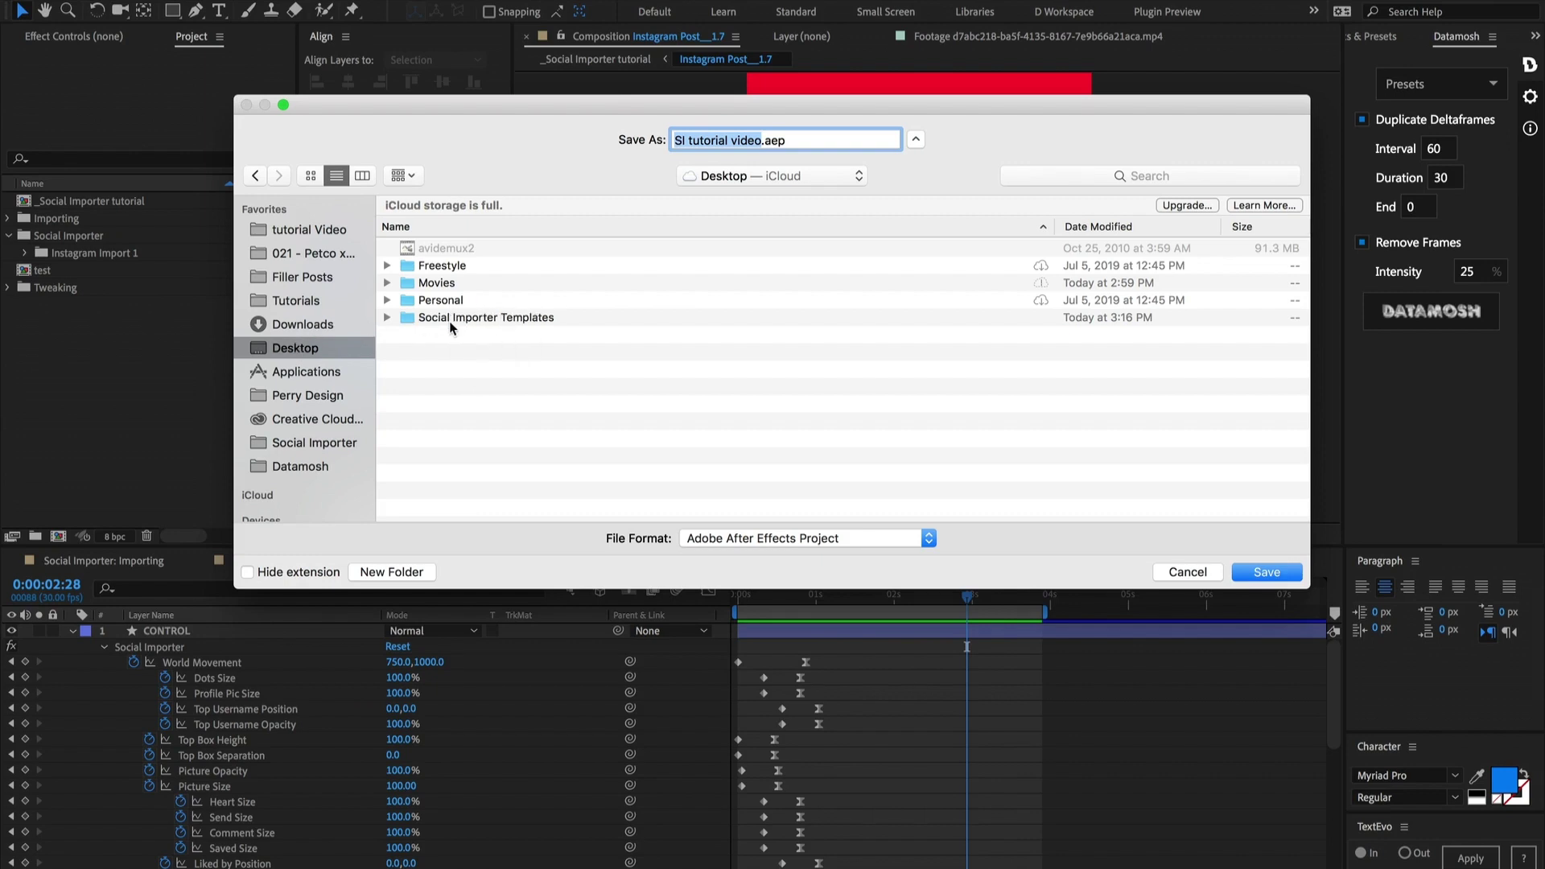
{"action": "left_click", "coordinate": [528, 323]}
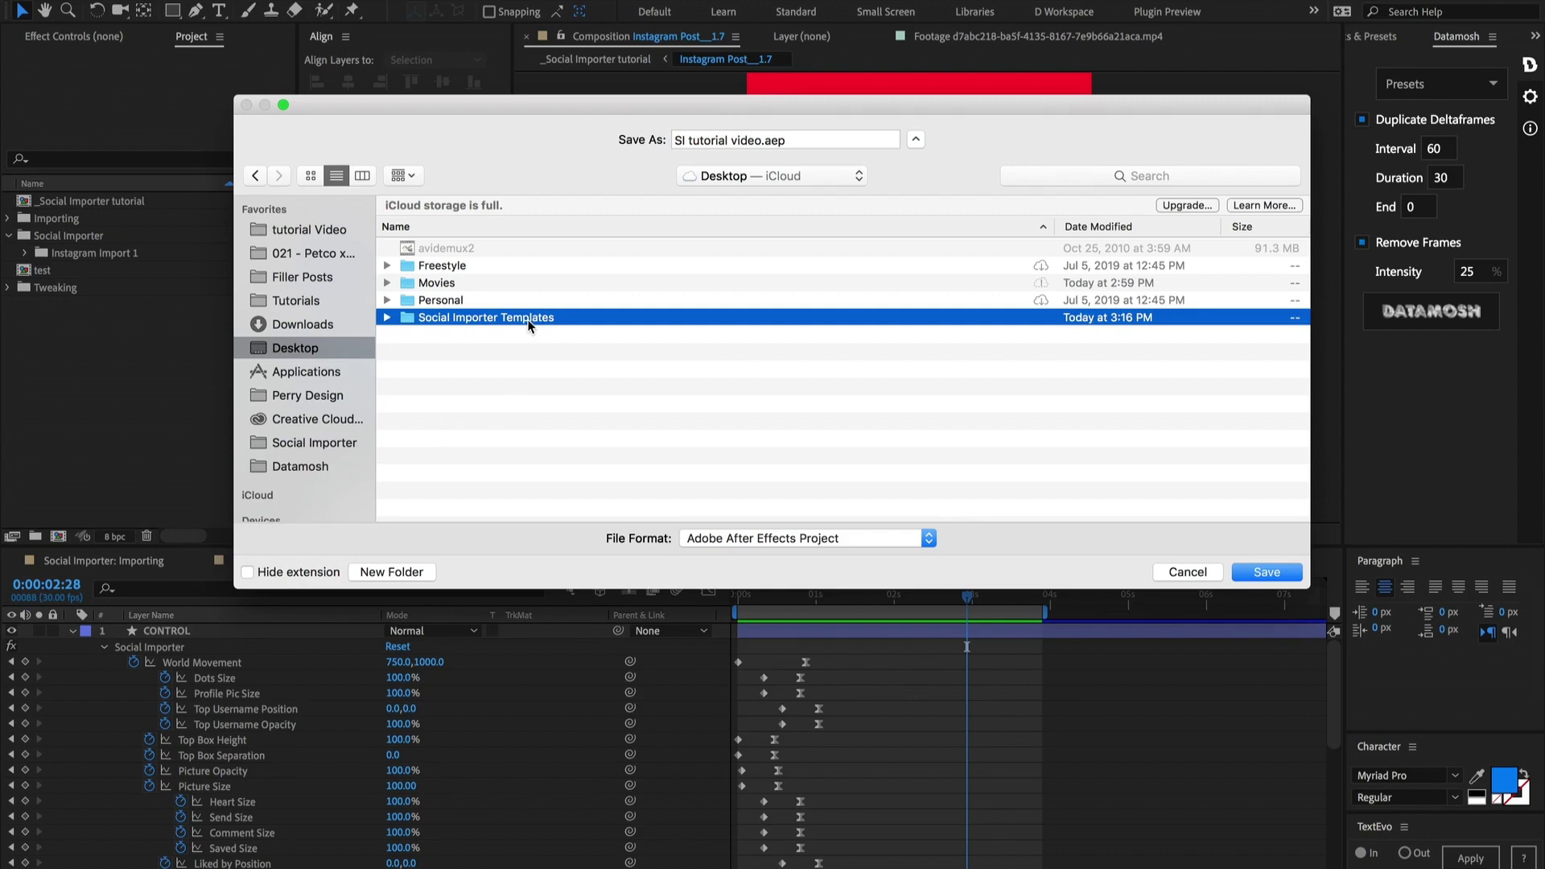
{"action": "double_click", "coordinate": [528, 322]}
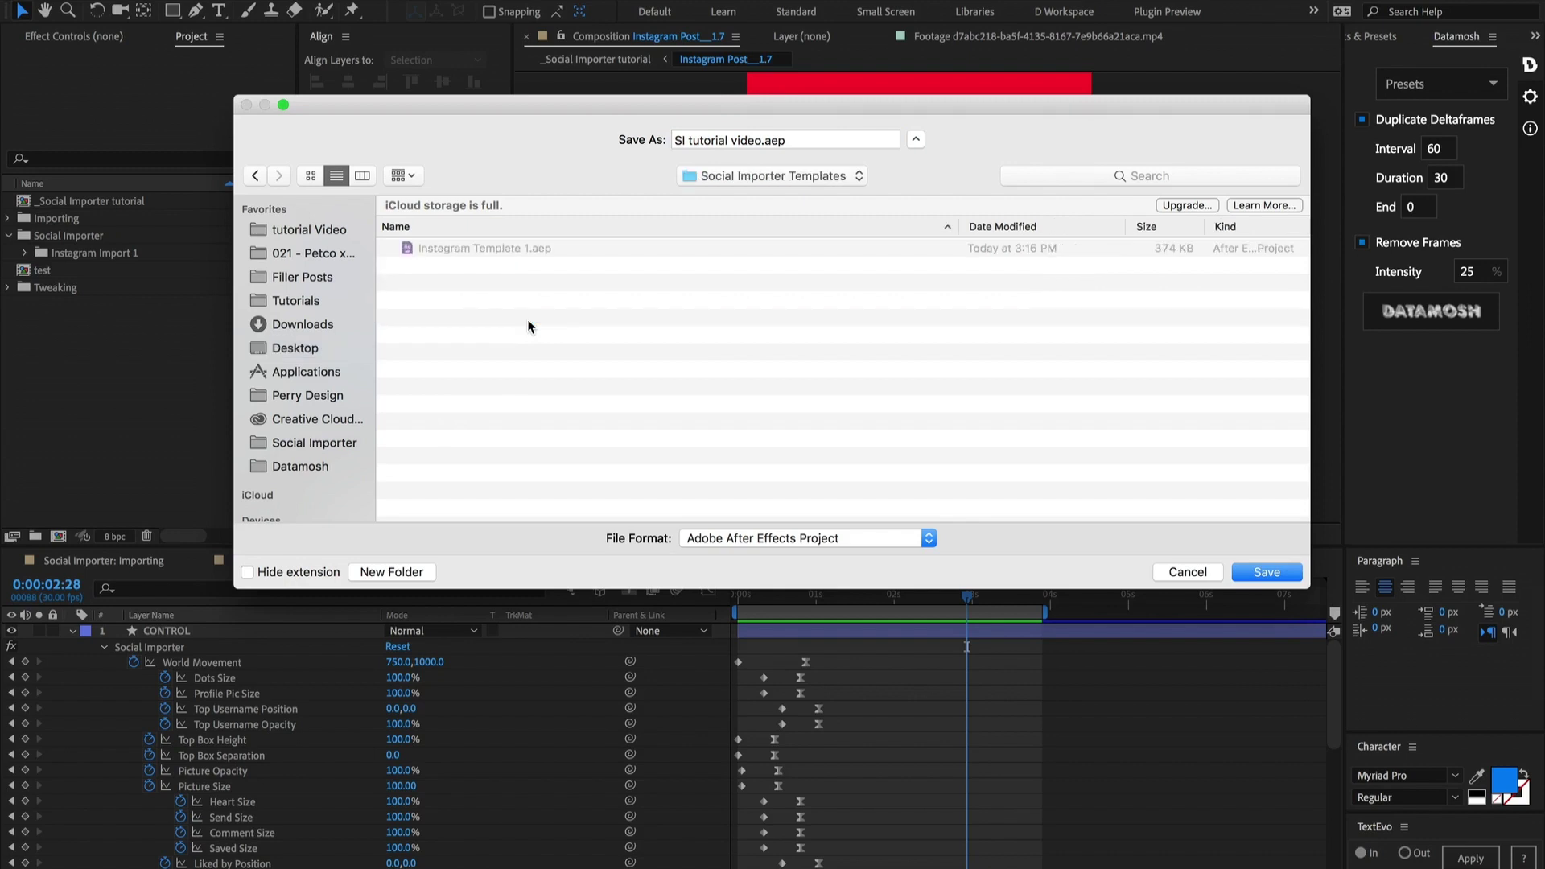
{"action": "left_click", "coordinate": [525, 246]}
{"action": "left_click", "coordinate": [799, 139]}
{"action": "key", "text": "BackSpace"}
{"action": "type", "text": "2"}
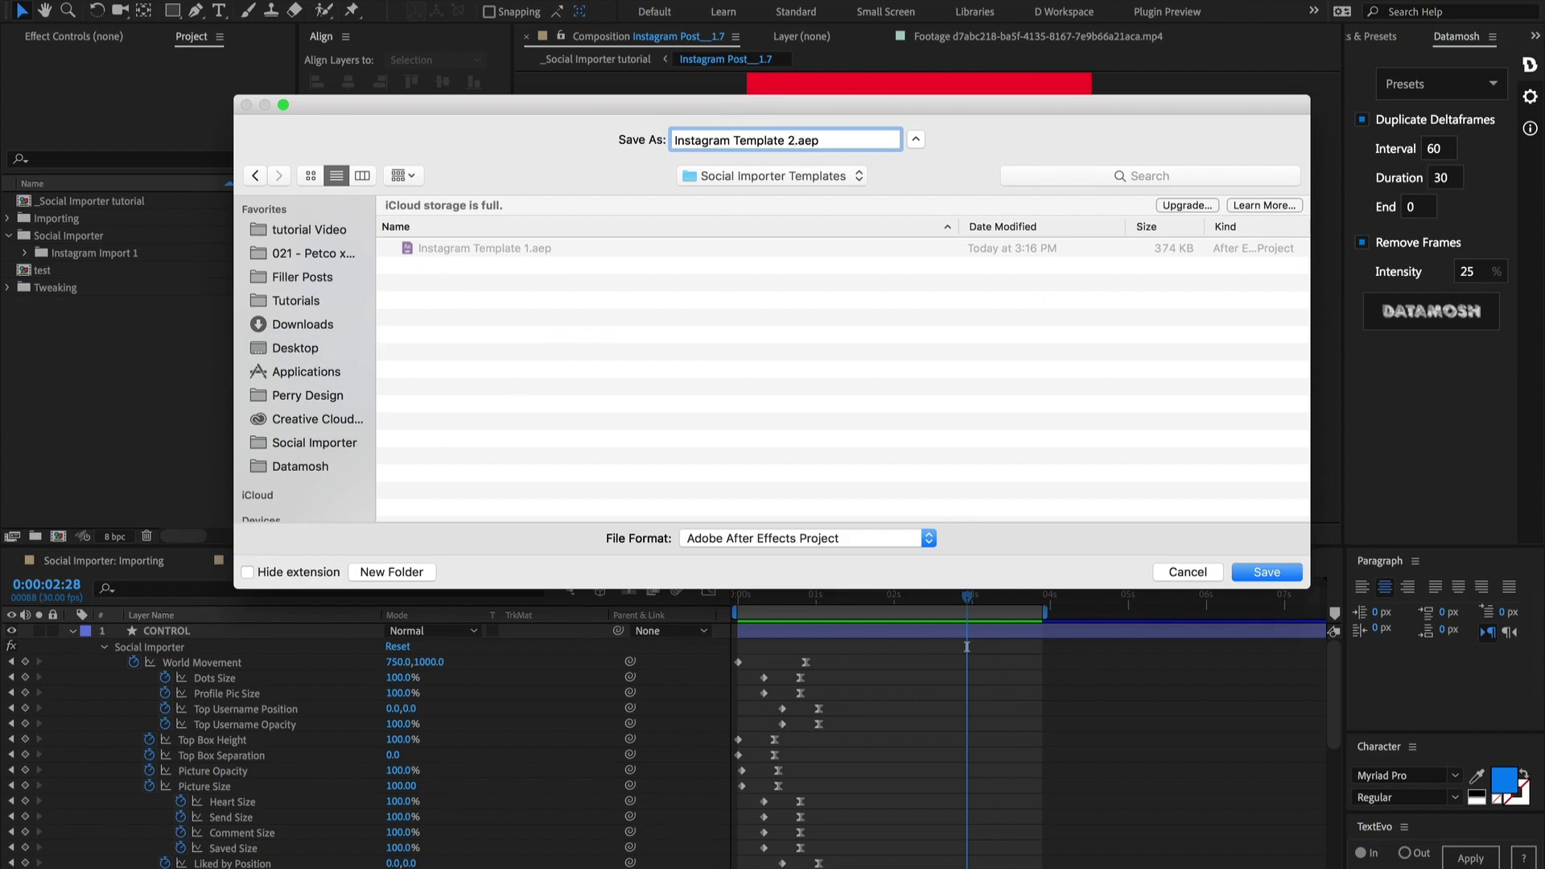
{"action": "key", "text": "Return"}
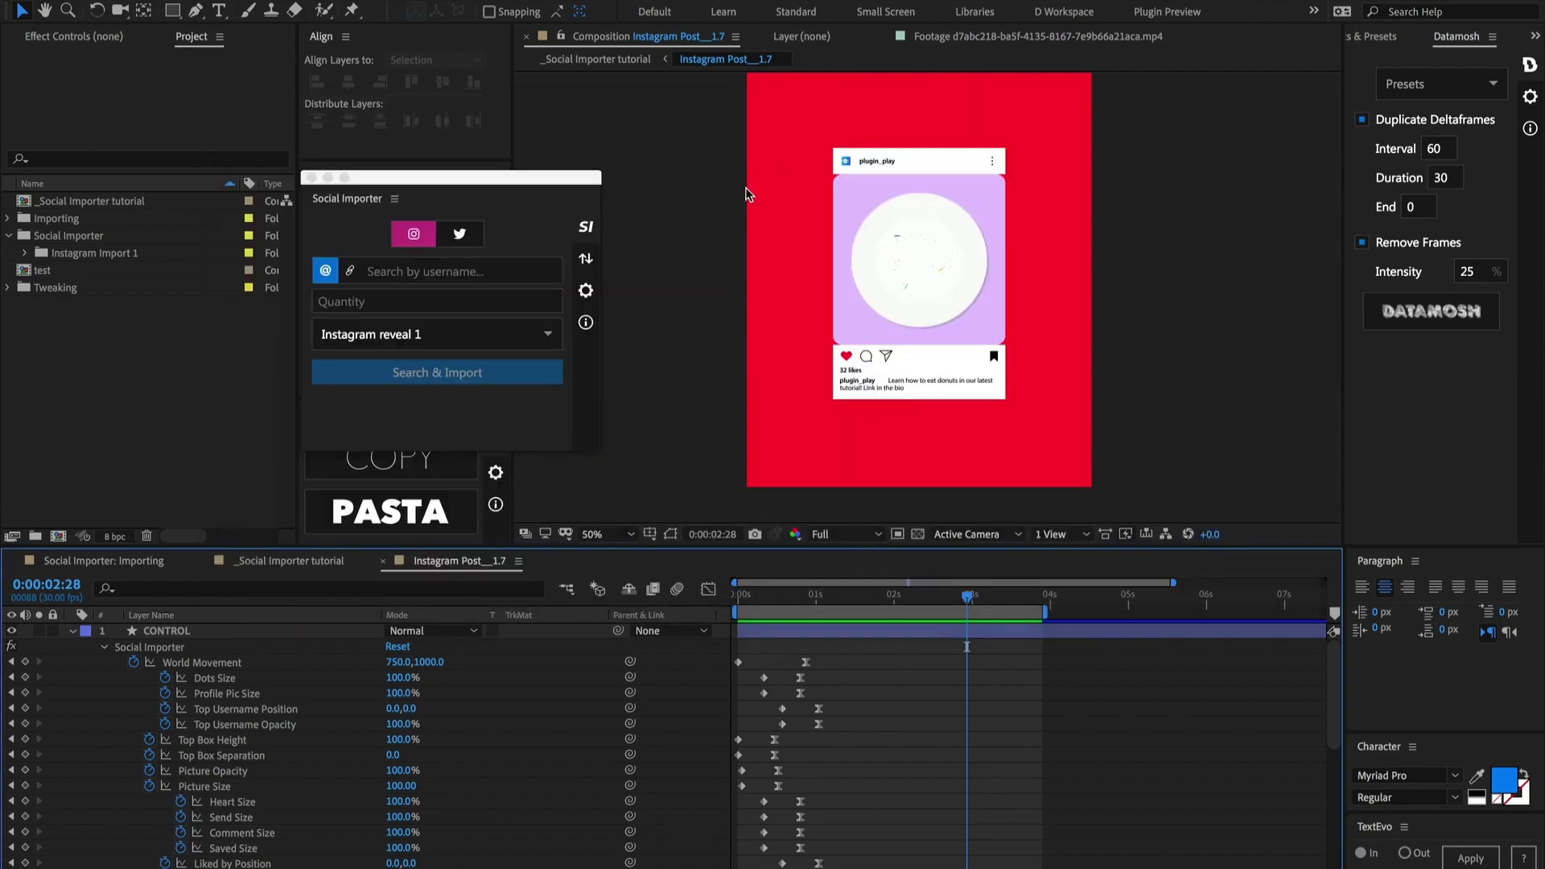
Step: Reveal the Instagram Post__1.7 composition in the project and reduce the project to the items that composition uses
{"action": "left_click", "coordinate": [751, 599]}
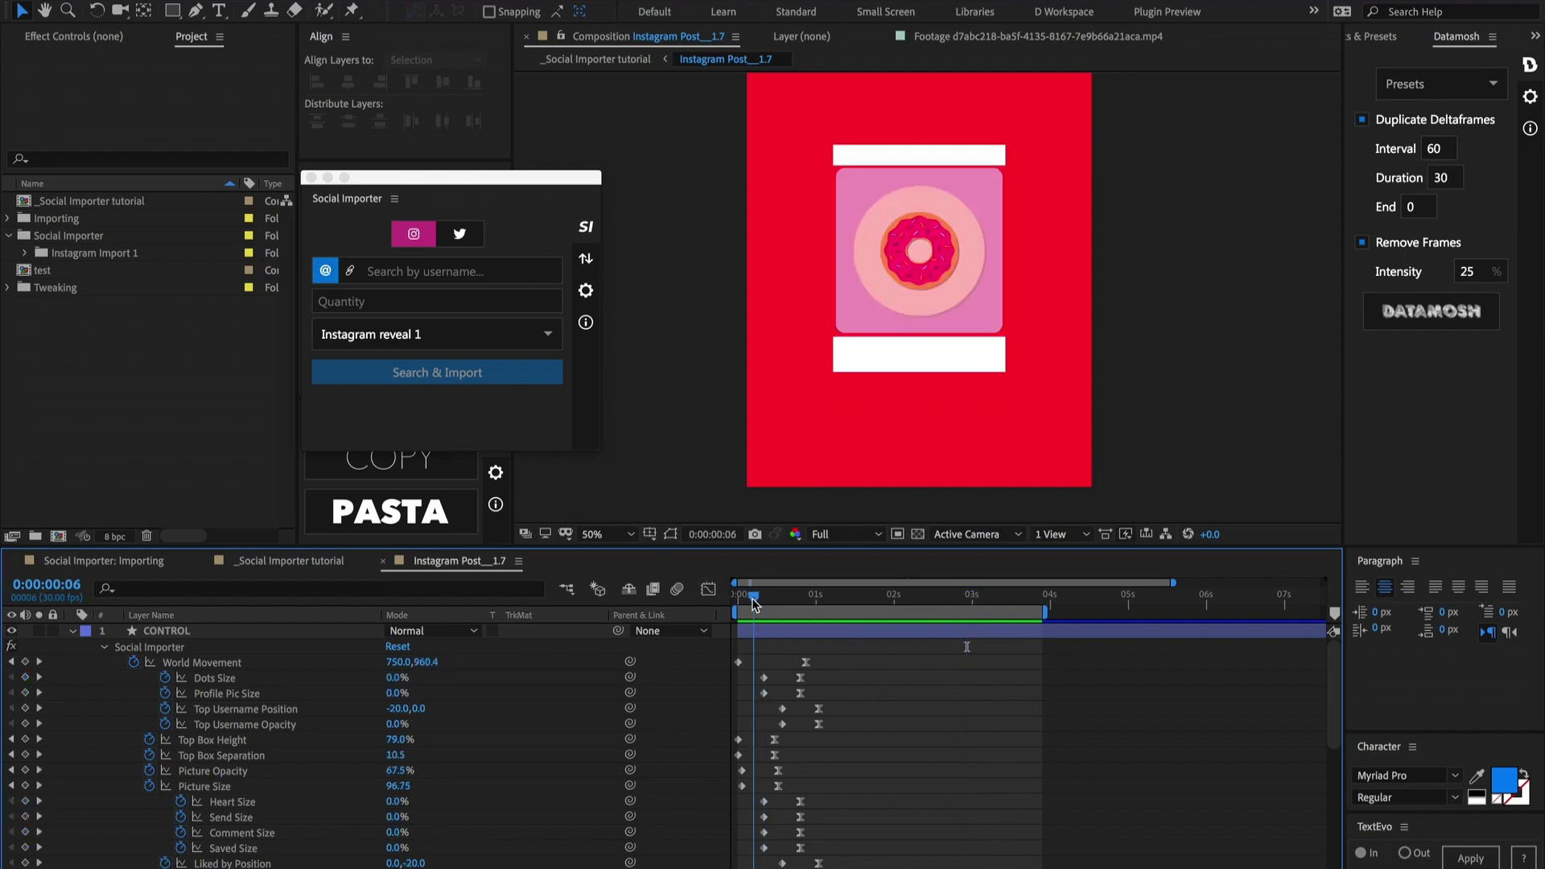
{"action": "left_click_drag", "start_coordinate": [748, 604], "coordinate": [744, 602]}
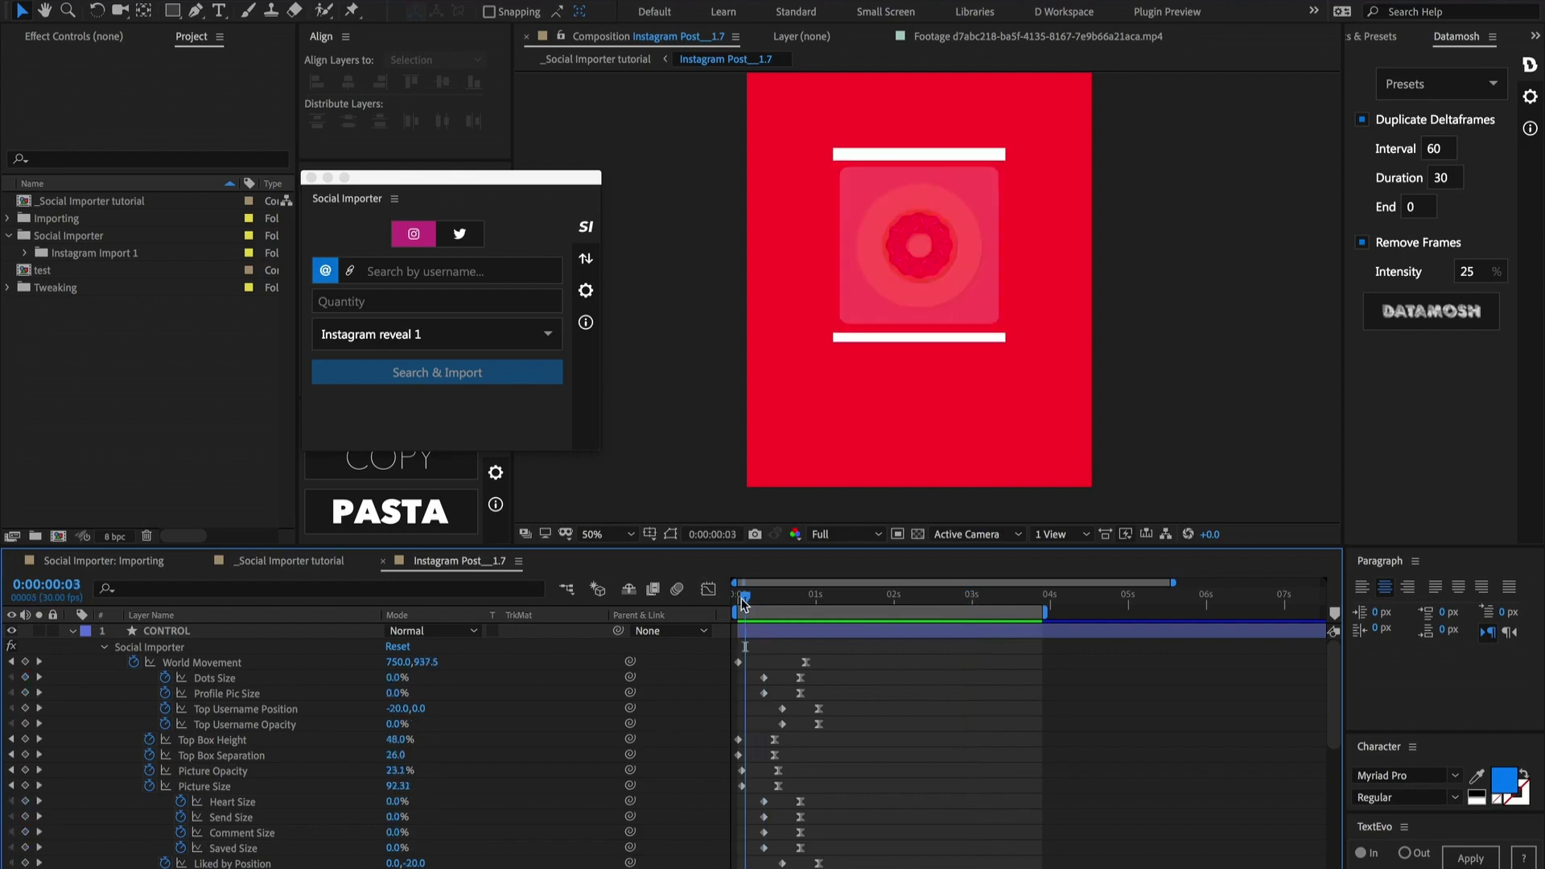
{"action": "right_click", "coordinate": [441, 566]}
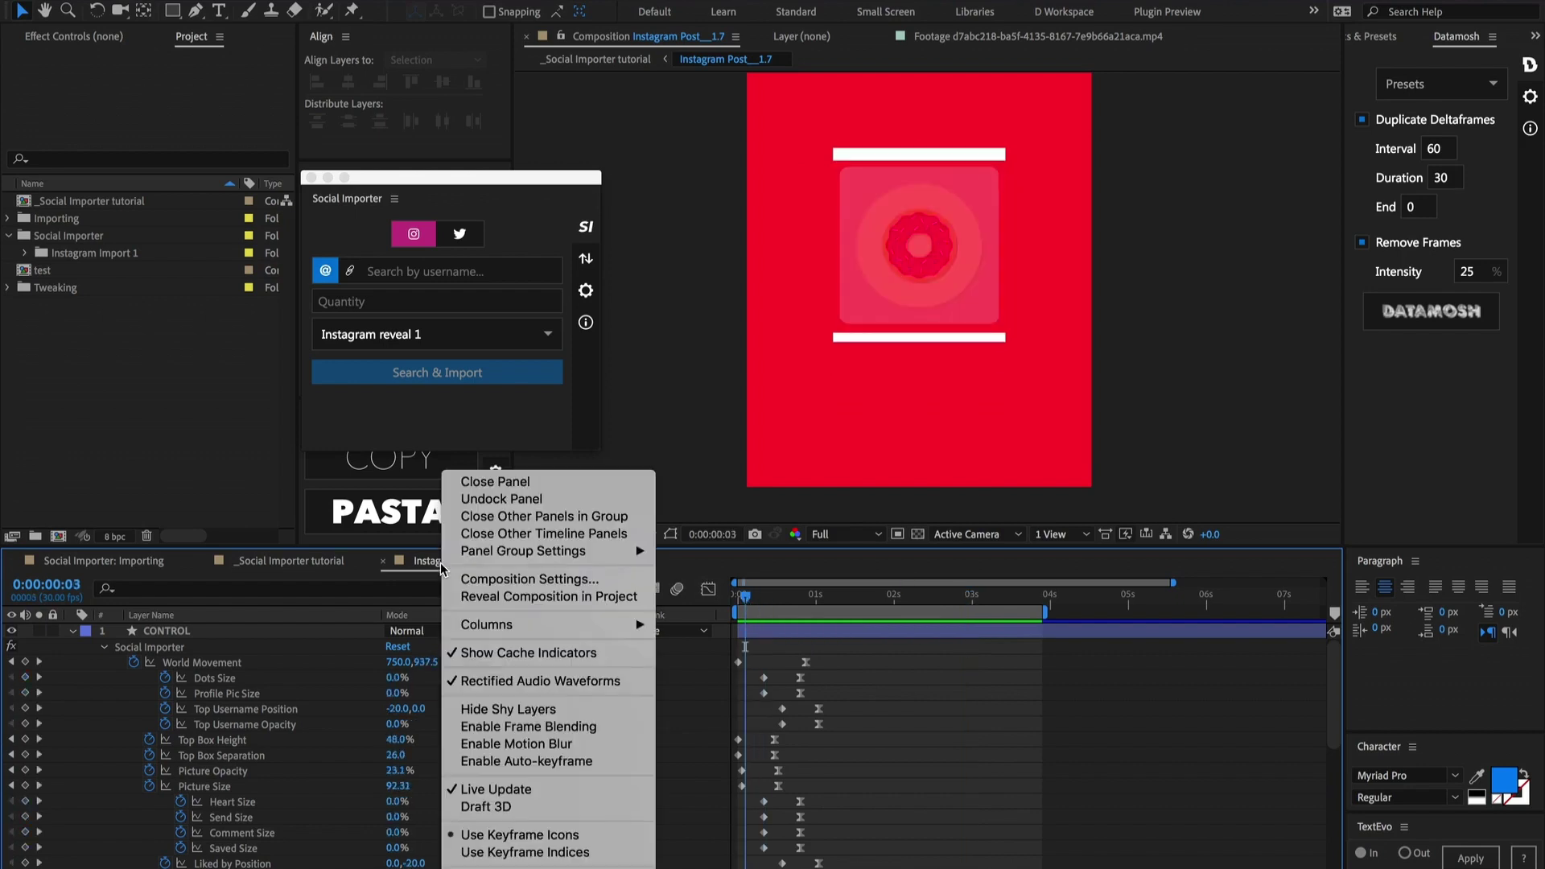
{"action": "left_click", "coordinate": [510, 596]}
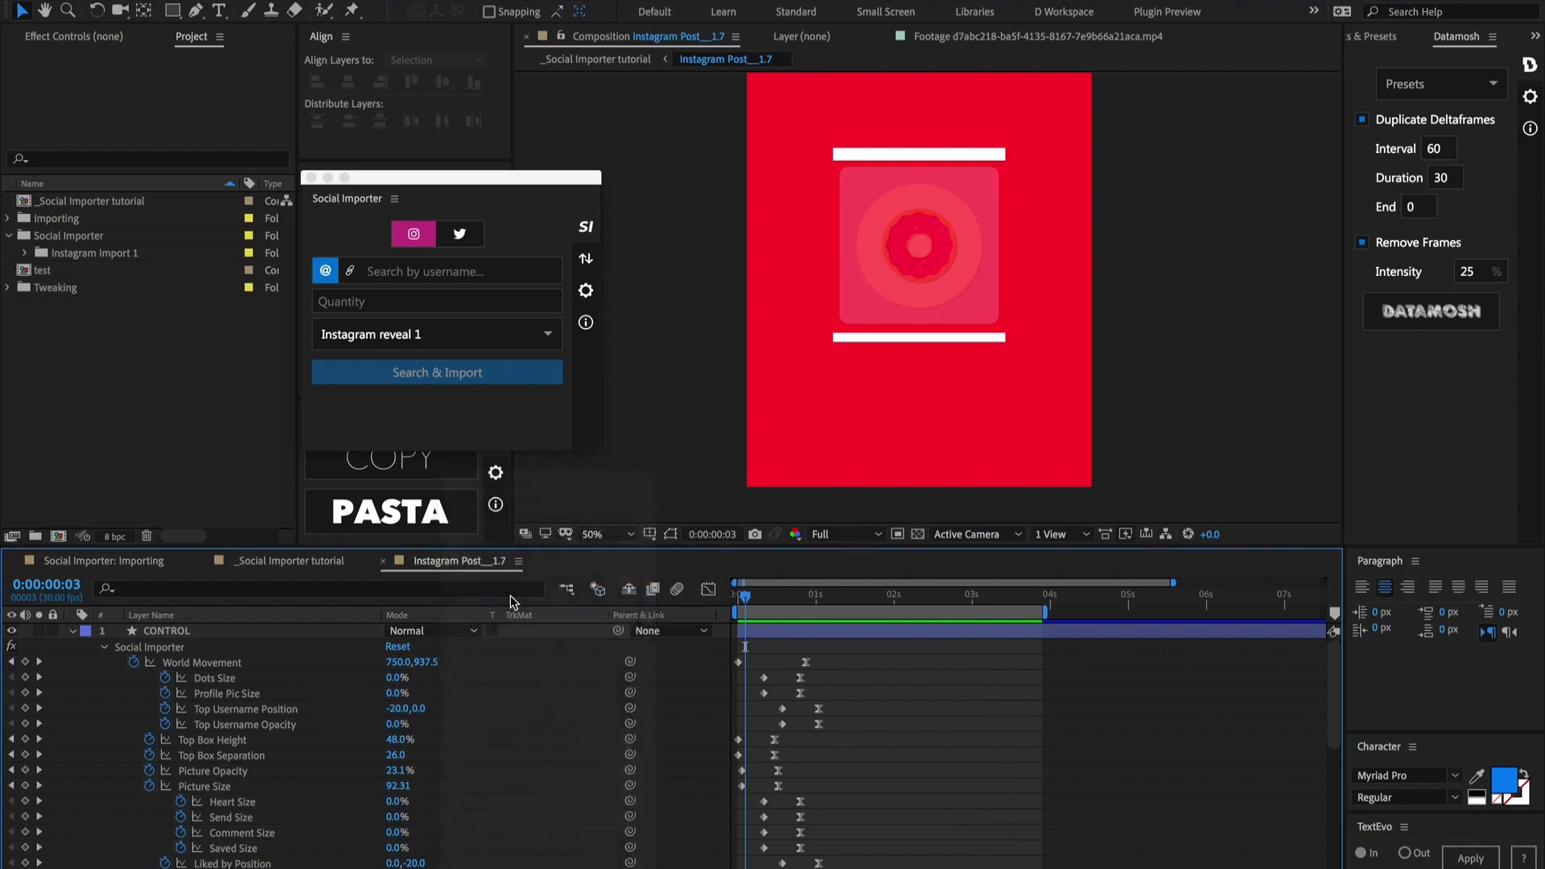
{"action": "left_click", "coordinate": [161, 2]}
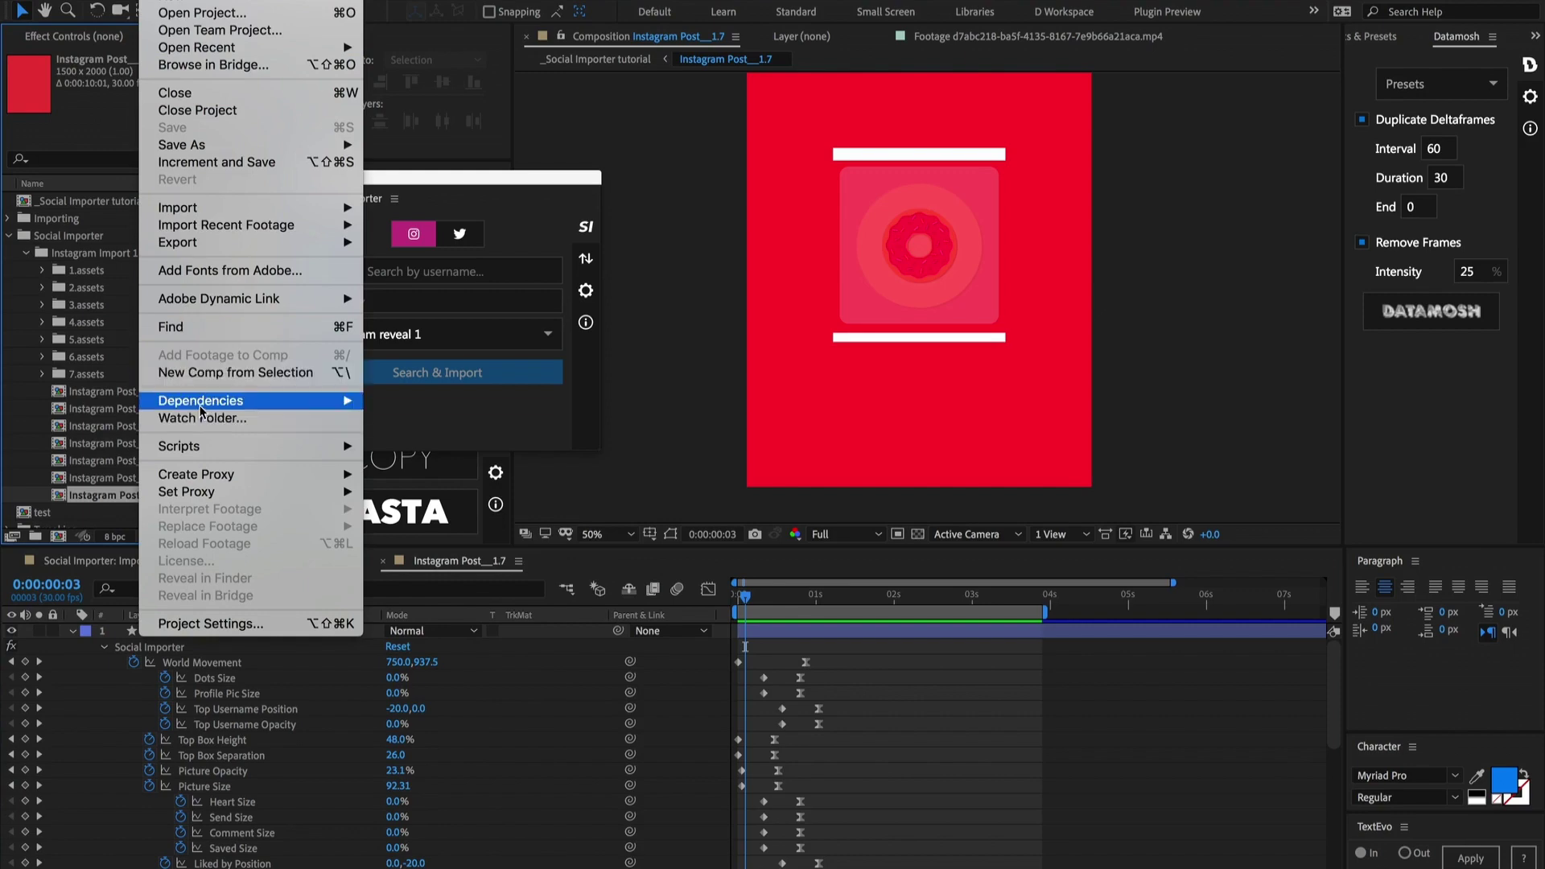
{"action": "mouse_move", "coordinate": [203, 401]}
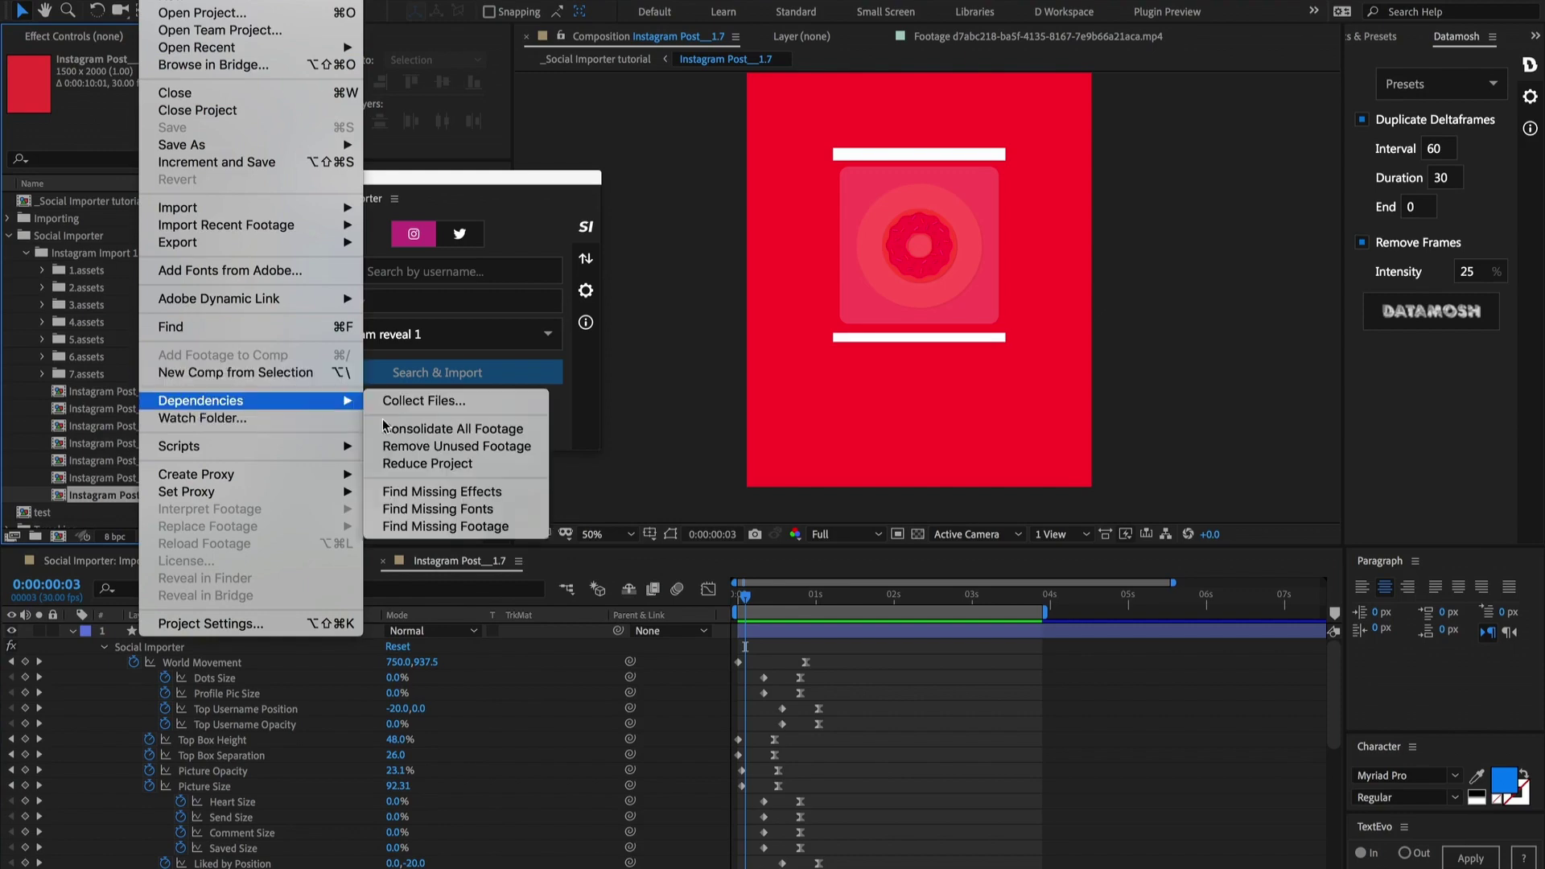
{"action": "left_click", "coordinate": [472, 464]}
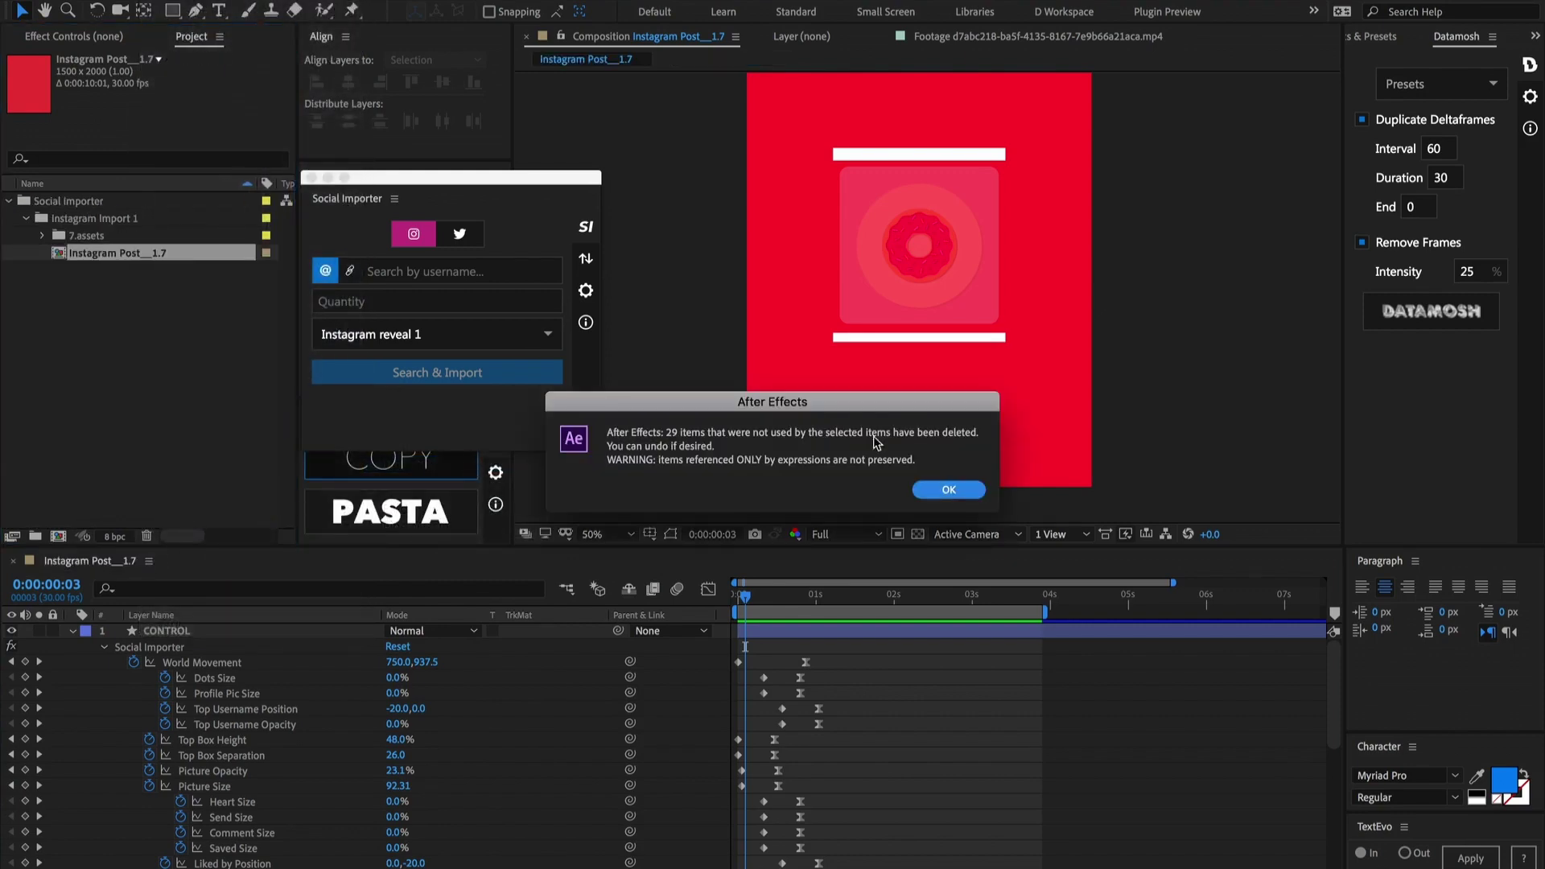
{"action": "left_click", "coordinate": [957, 491]}
Step: Move the Instagram Post__1.7 composition out of its folders to the project root and copy its name
{"action": "left_click", "coordinate": [207, 330]}
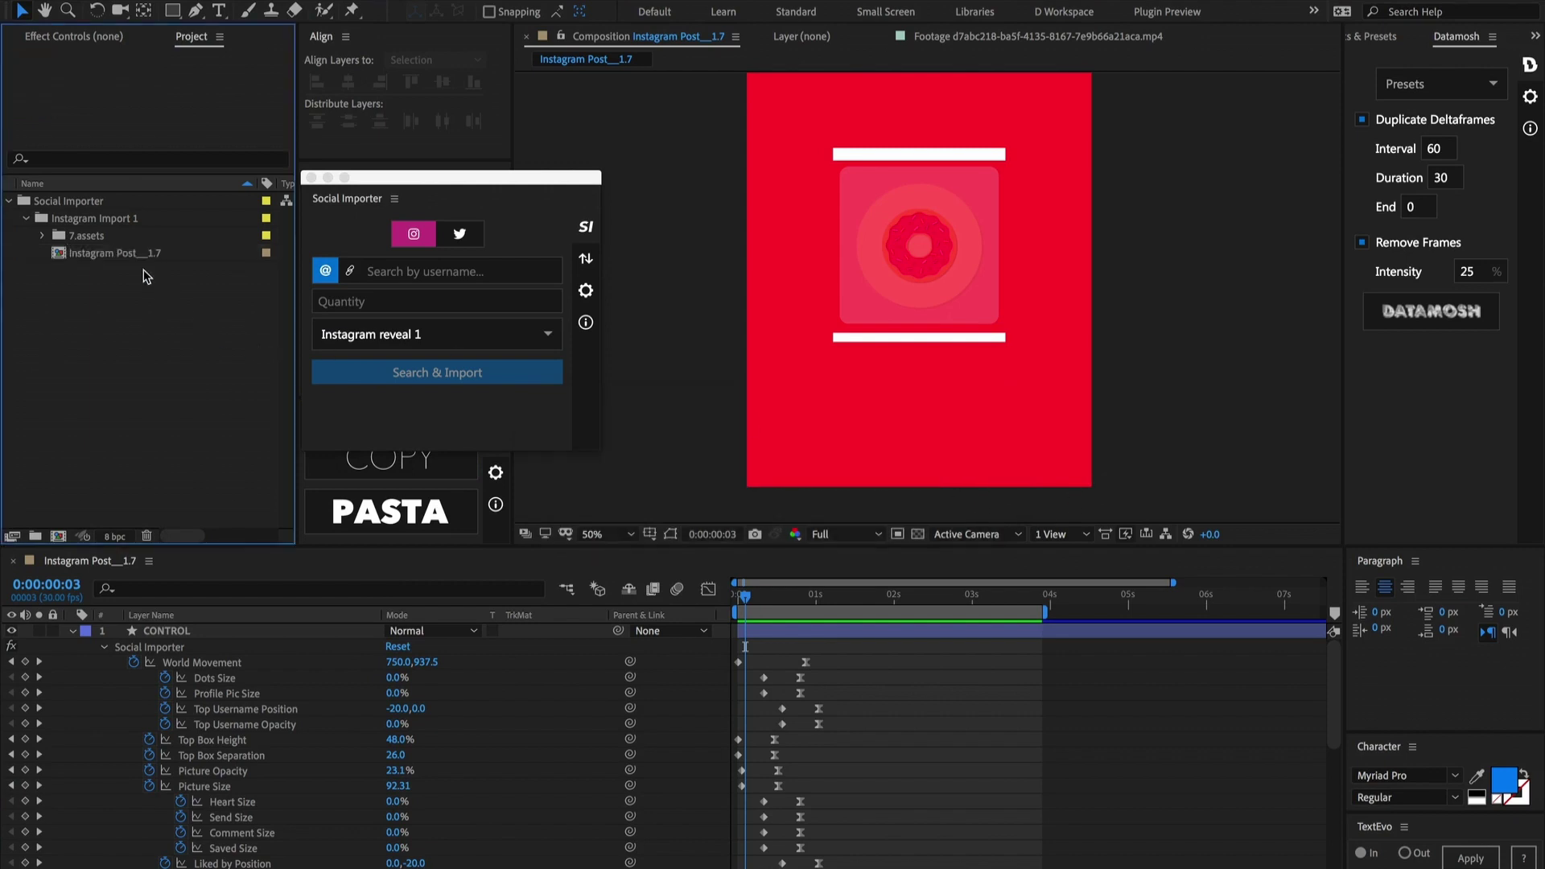
{"action": "left_click_drag", "start_coordinate": [113, 253], "coordinate": [74, 351]}
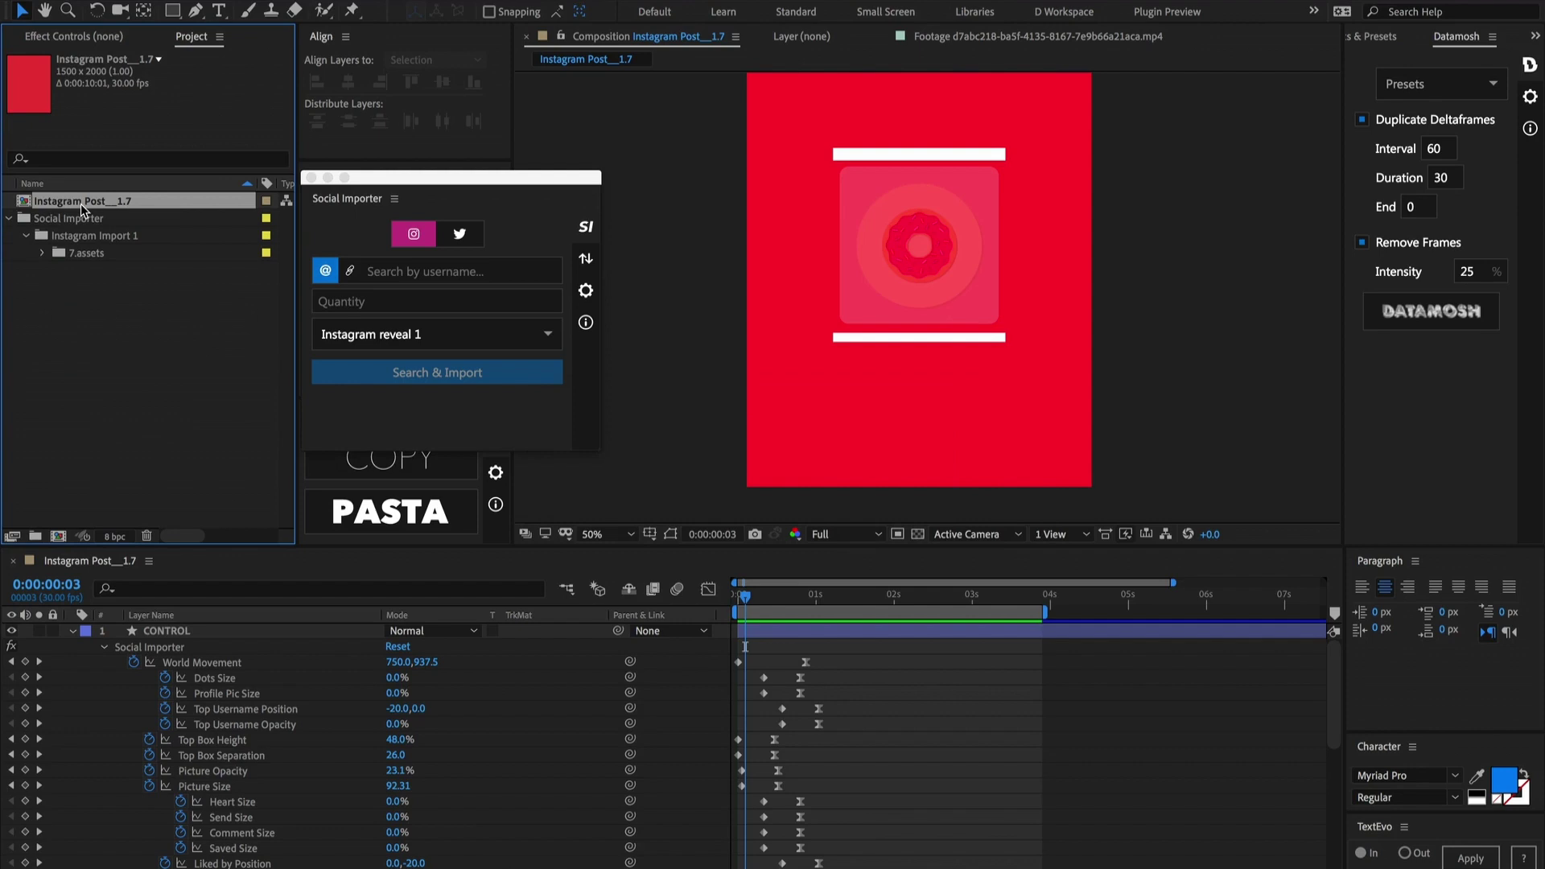
{"action": "key", "text": "Return"}
{"action": "key", "text": "super+c"}
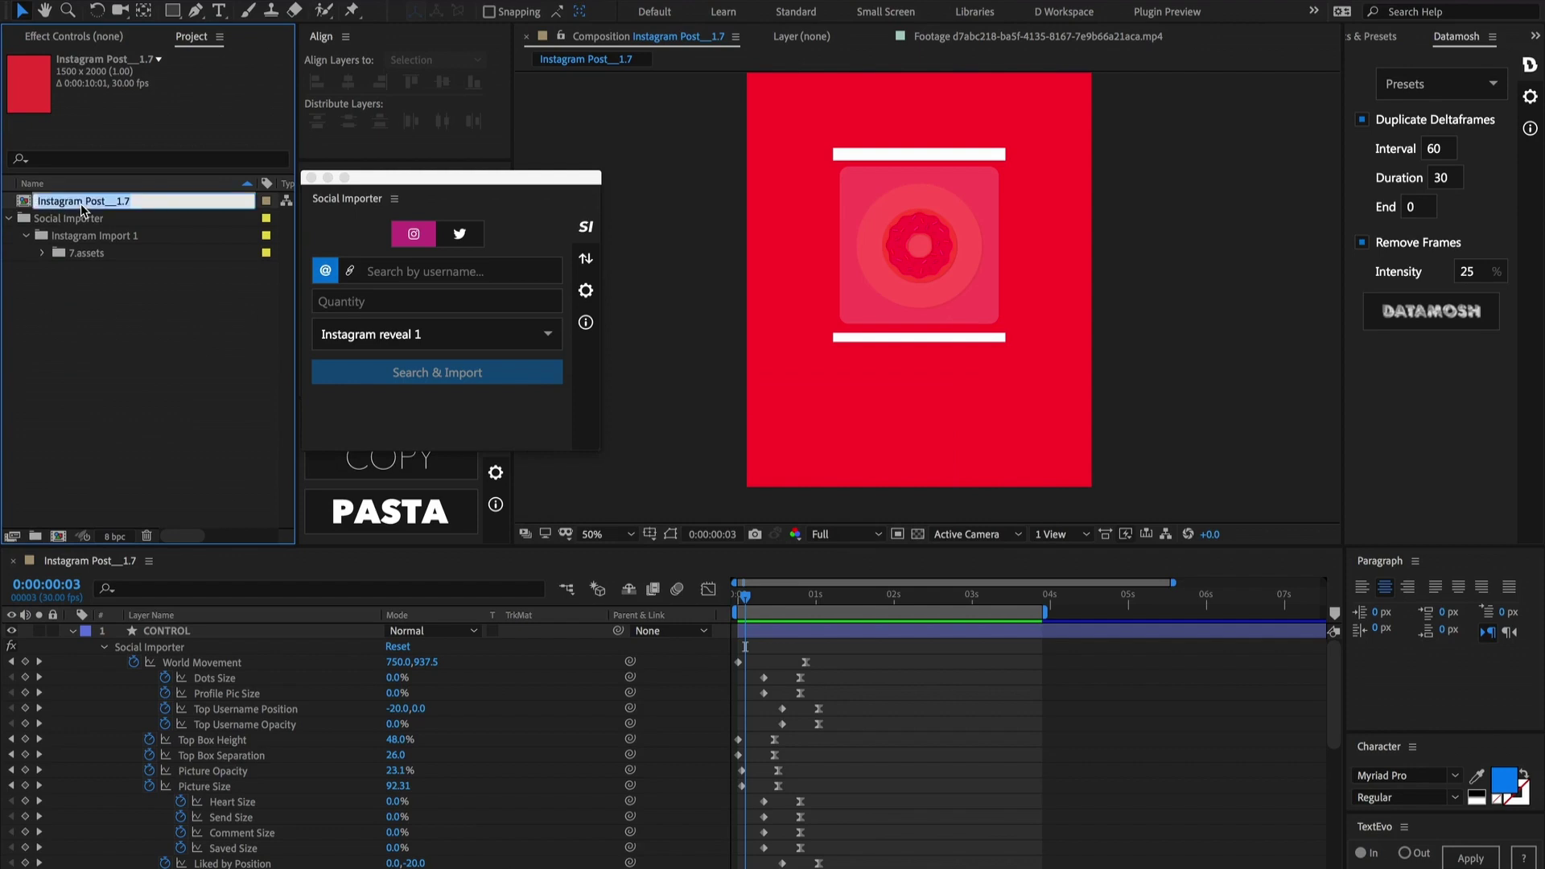
Step: Add a Social Importer Instagram preset named Instagram reveal 2, using Instagram Template 2.aep and the comp Instagram Post__1.7, and save it
{"action": "left_click", "coordinate": [586, 291]}
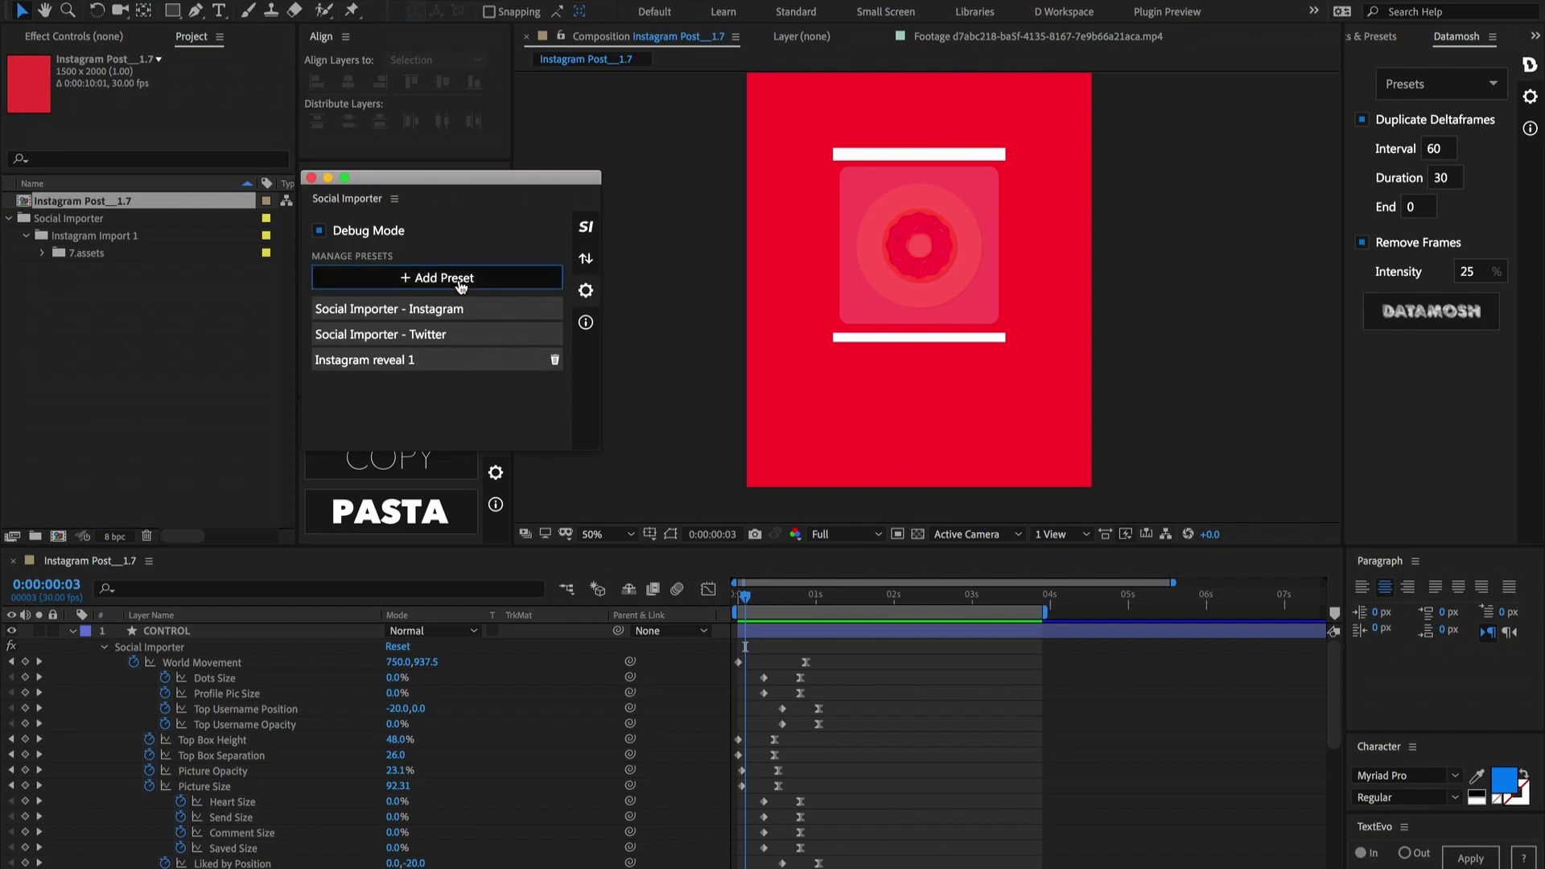
{"action": "left_click", "coordinate": [463, 286]}
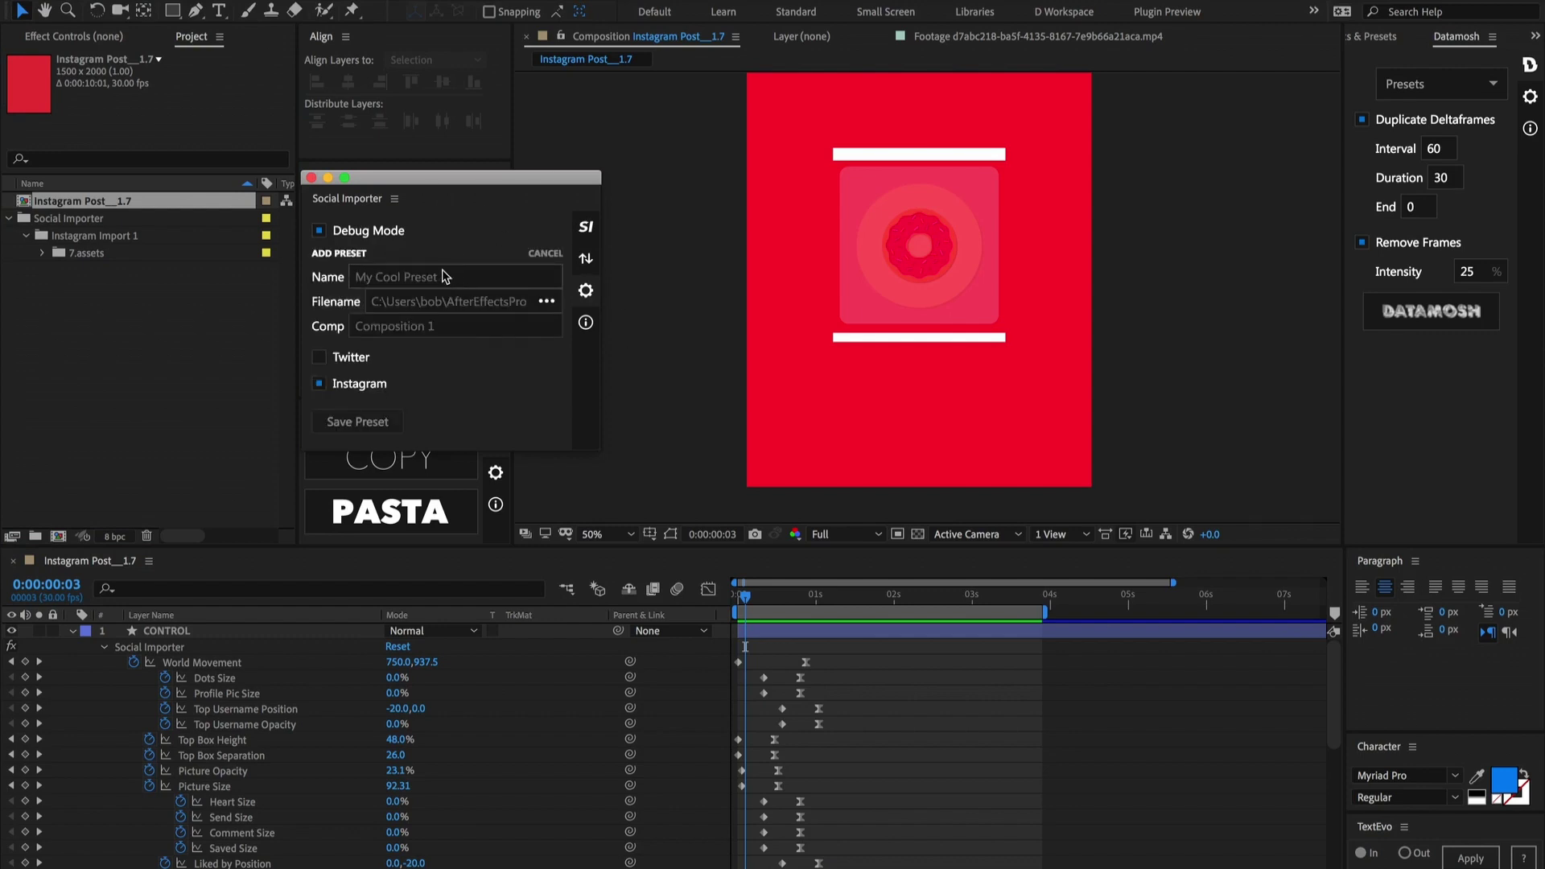
{"action": "type", "text": "Instagram reveal"}
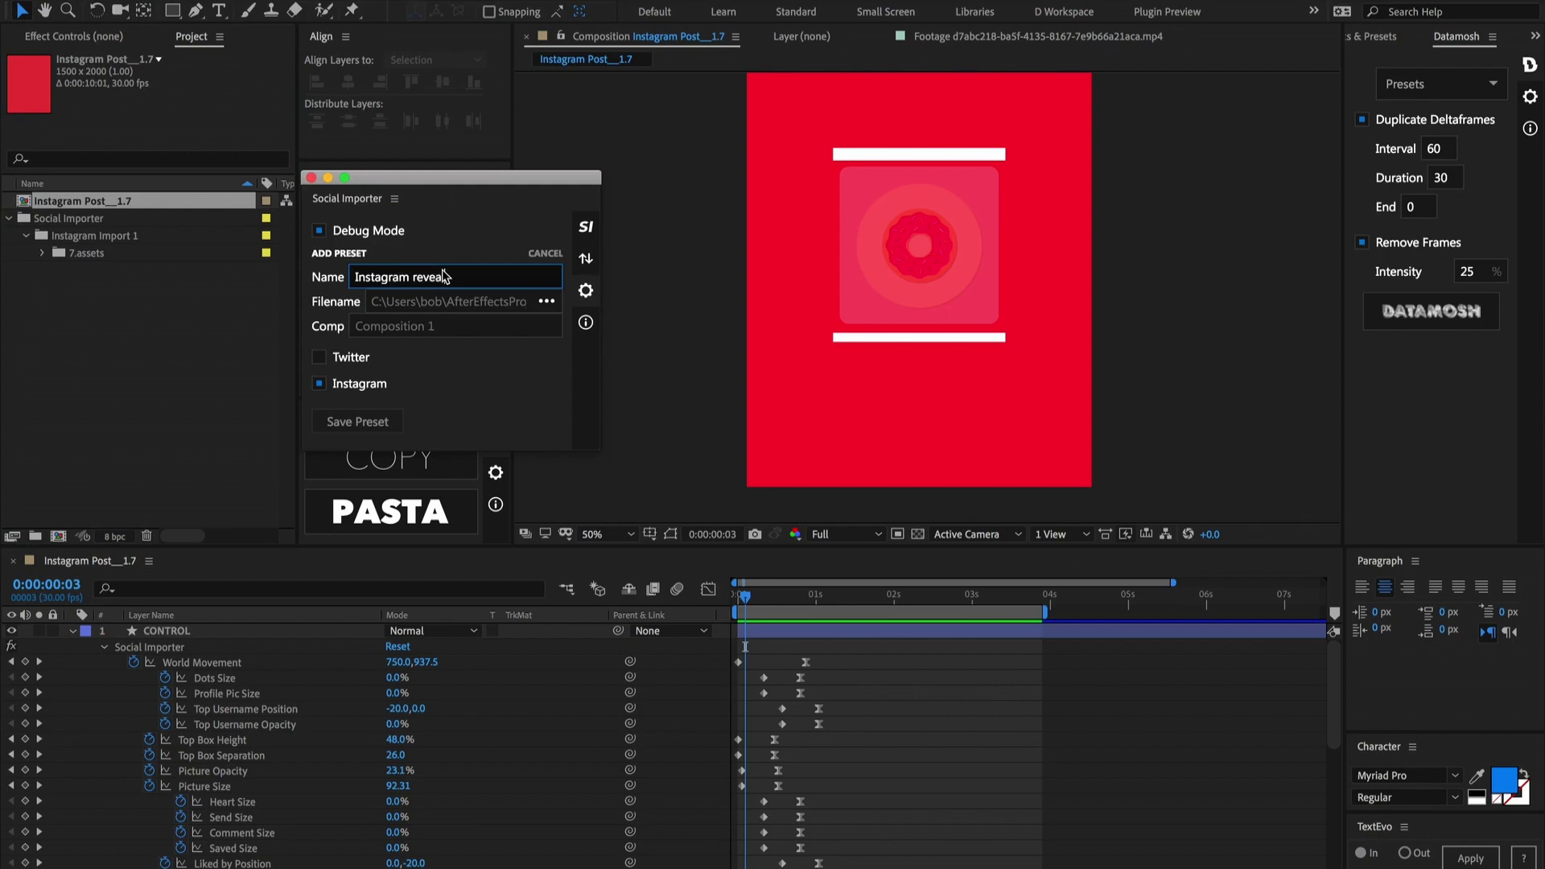
{"action": "type", "text": " 2"}
{"action": "left_click", "coordinate": [546, 302]}
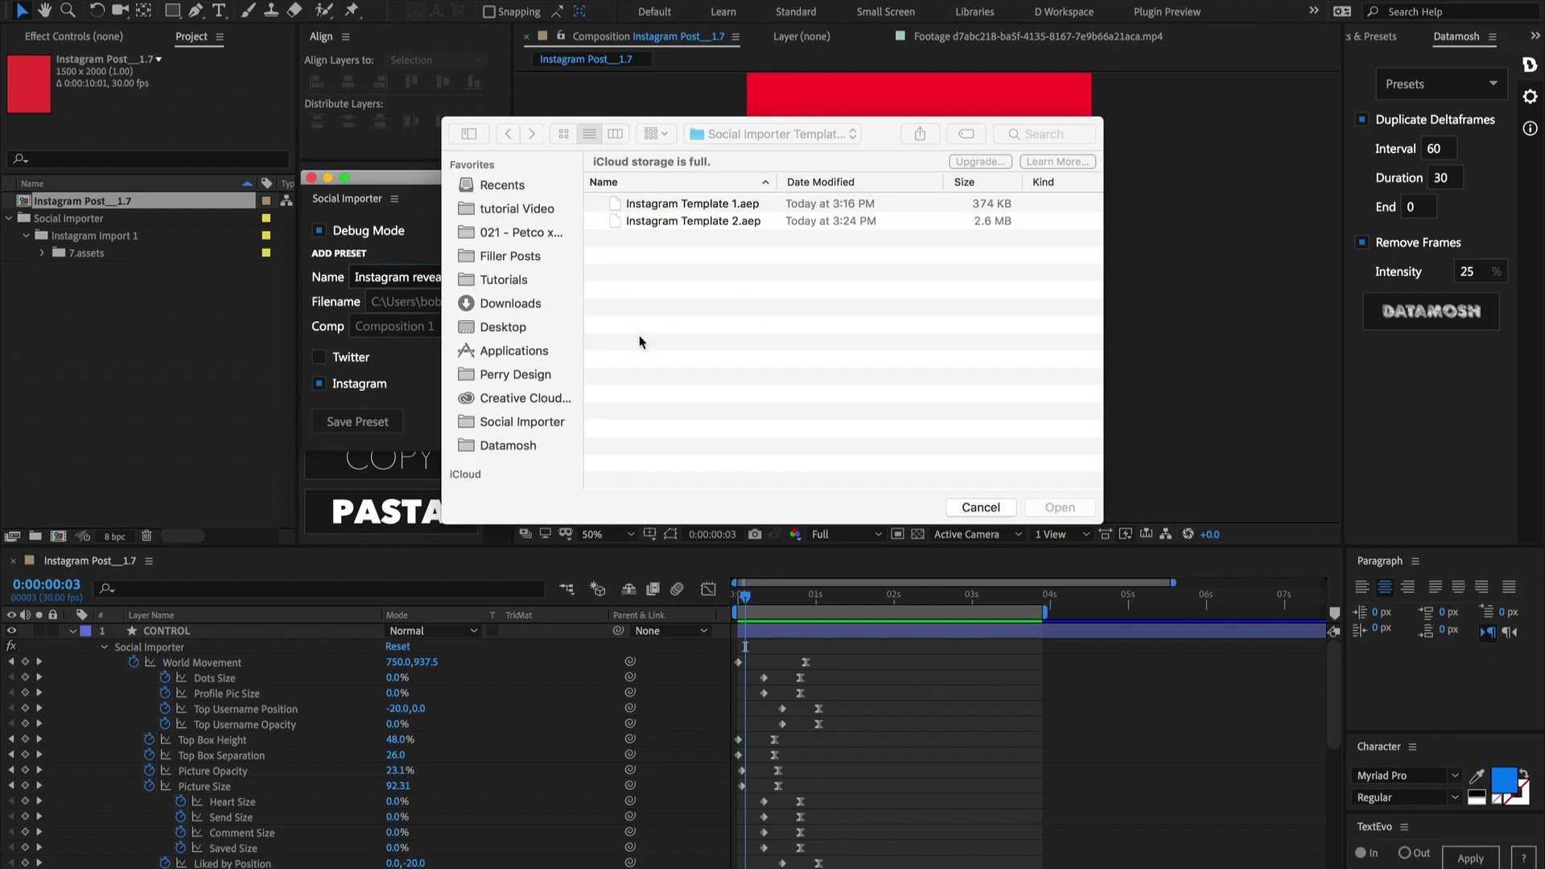
{"action": "left_click", "coordinate": [711, 222]}
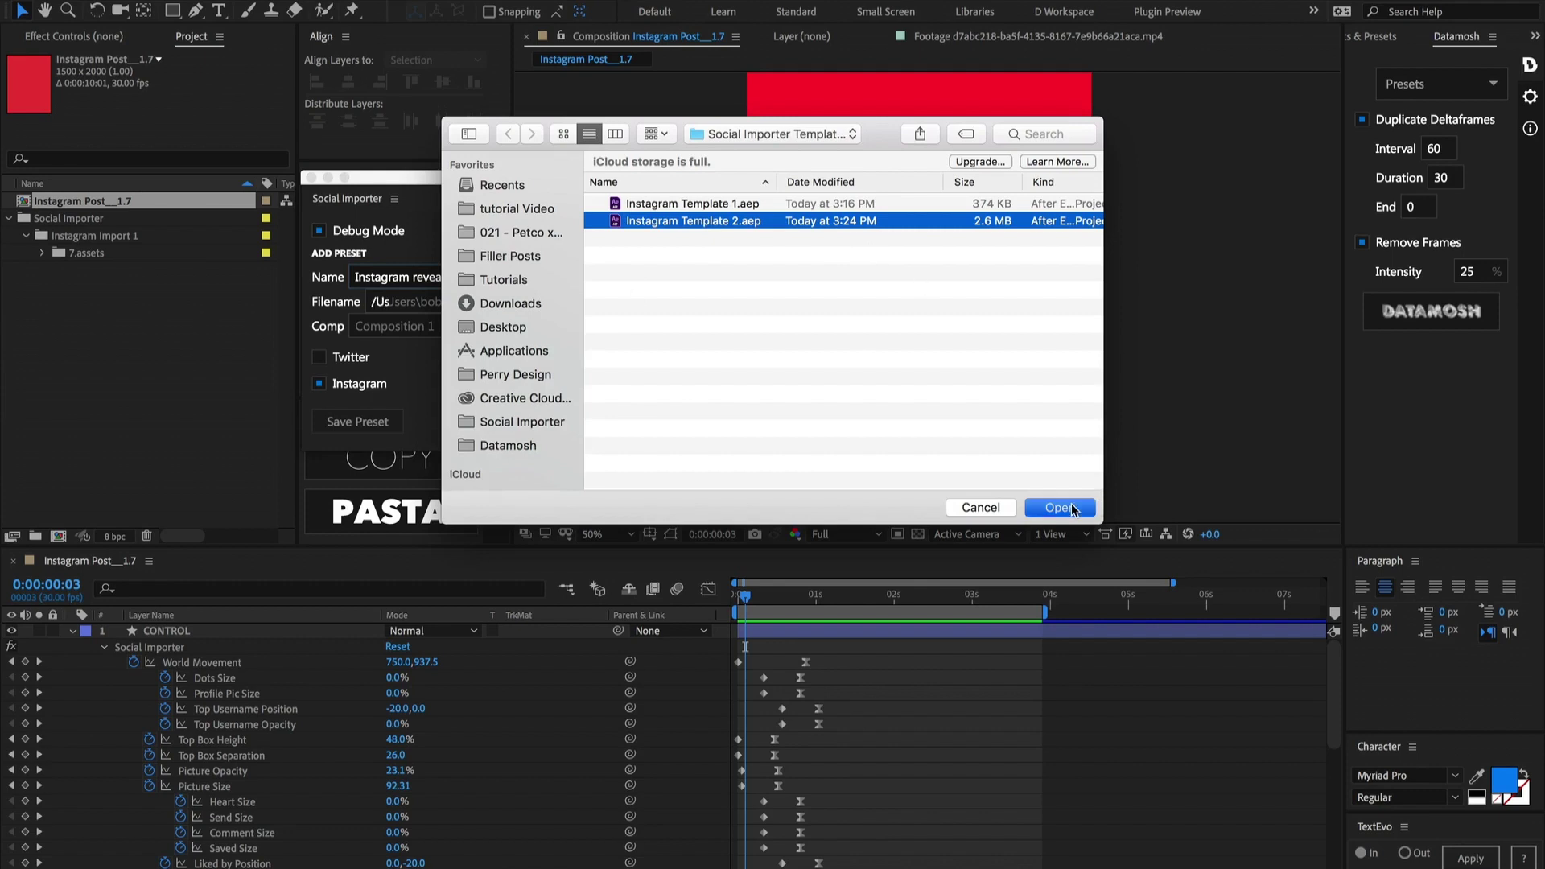
{"action": "left_click", "coordinate": [1059, 508]}
{"action": "left_click", "coordinate": [425, 329]}
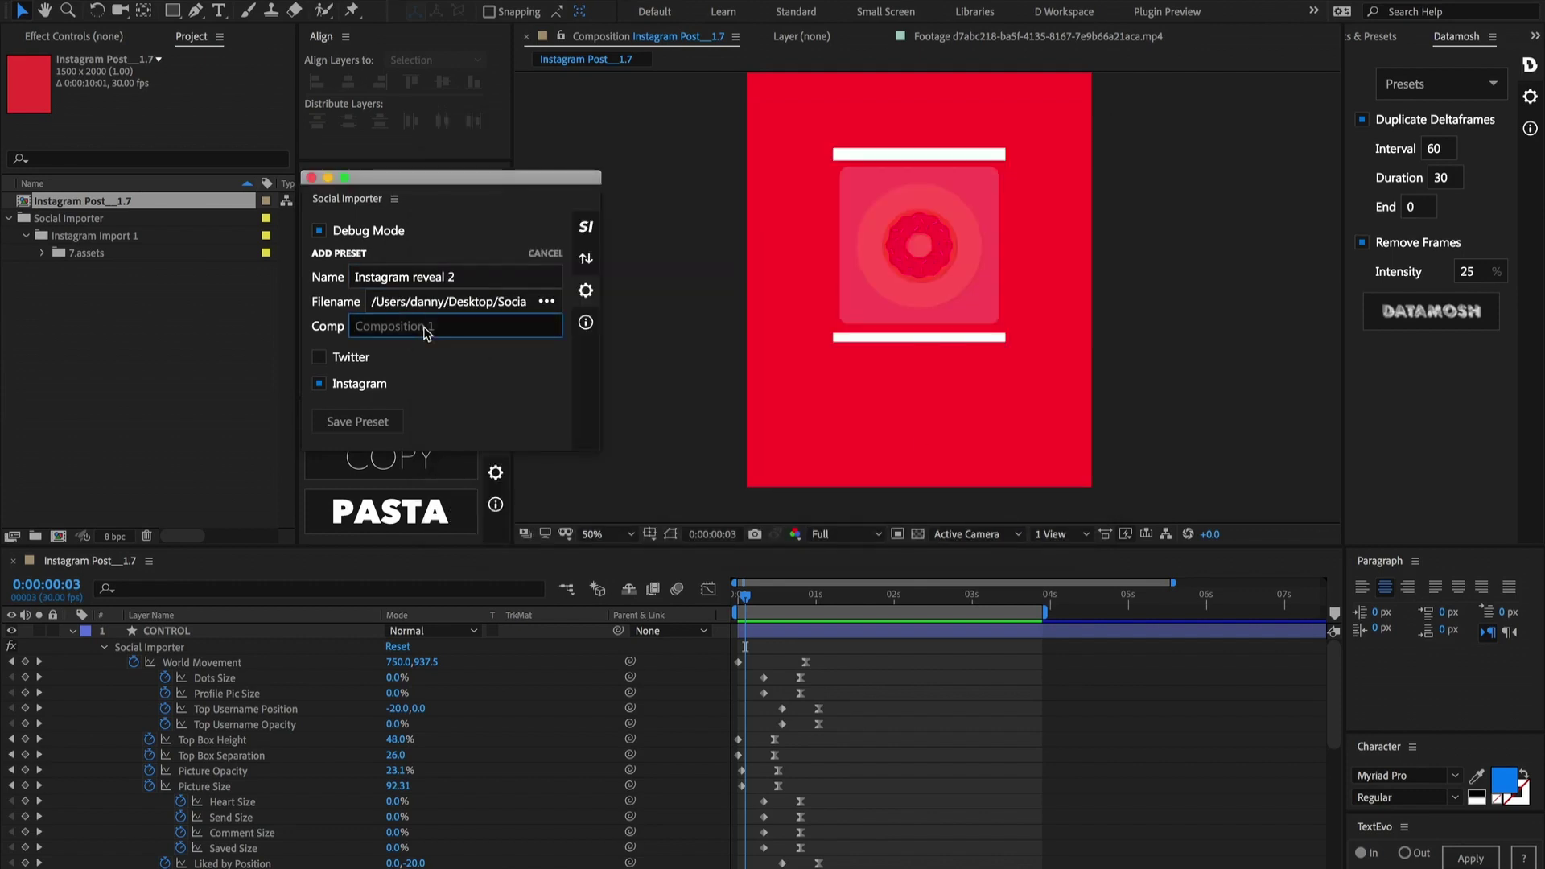
{"action": "key", "text": "super+v"}
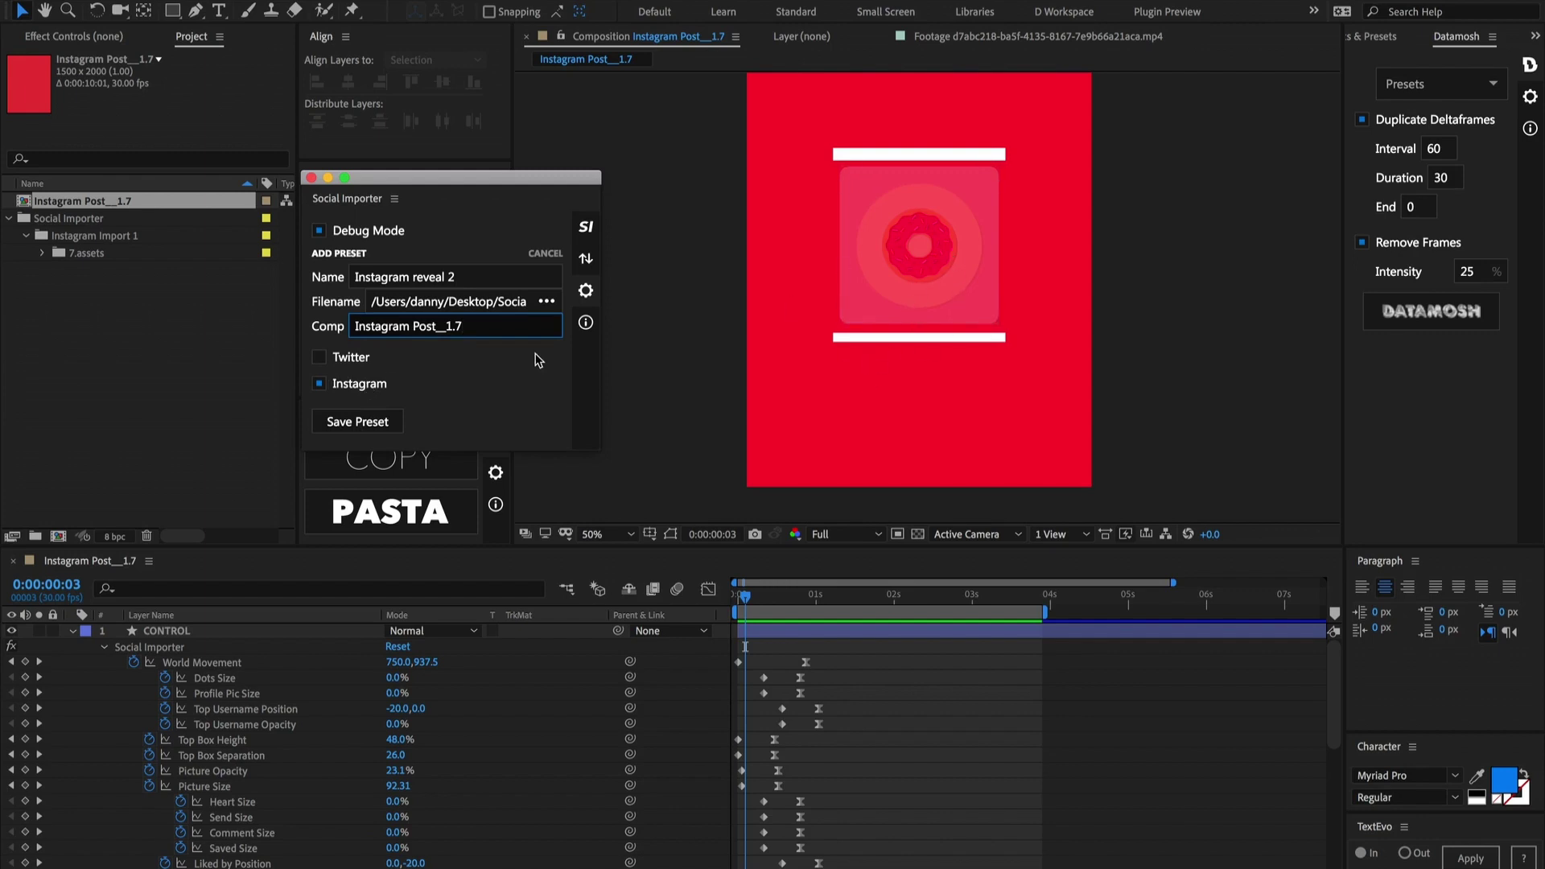
{"action": "left_click", "coordinate": [383, 424]}
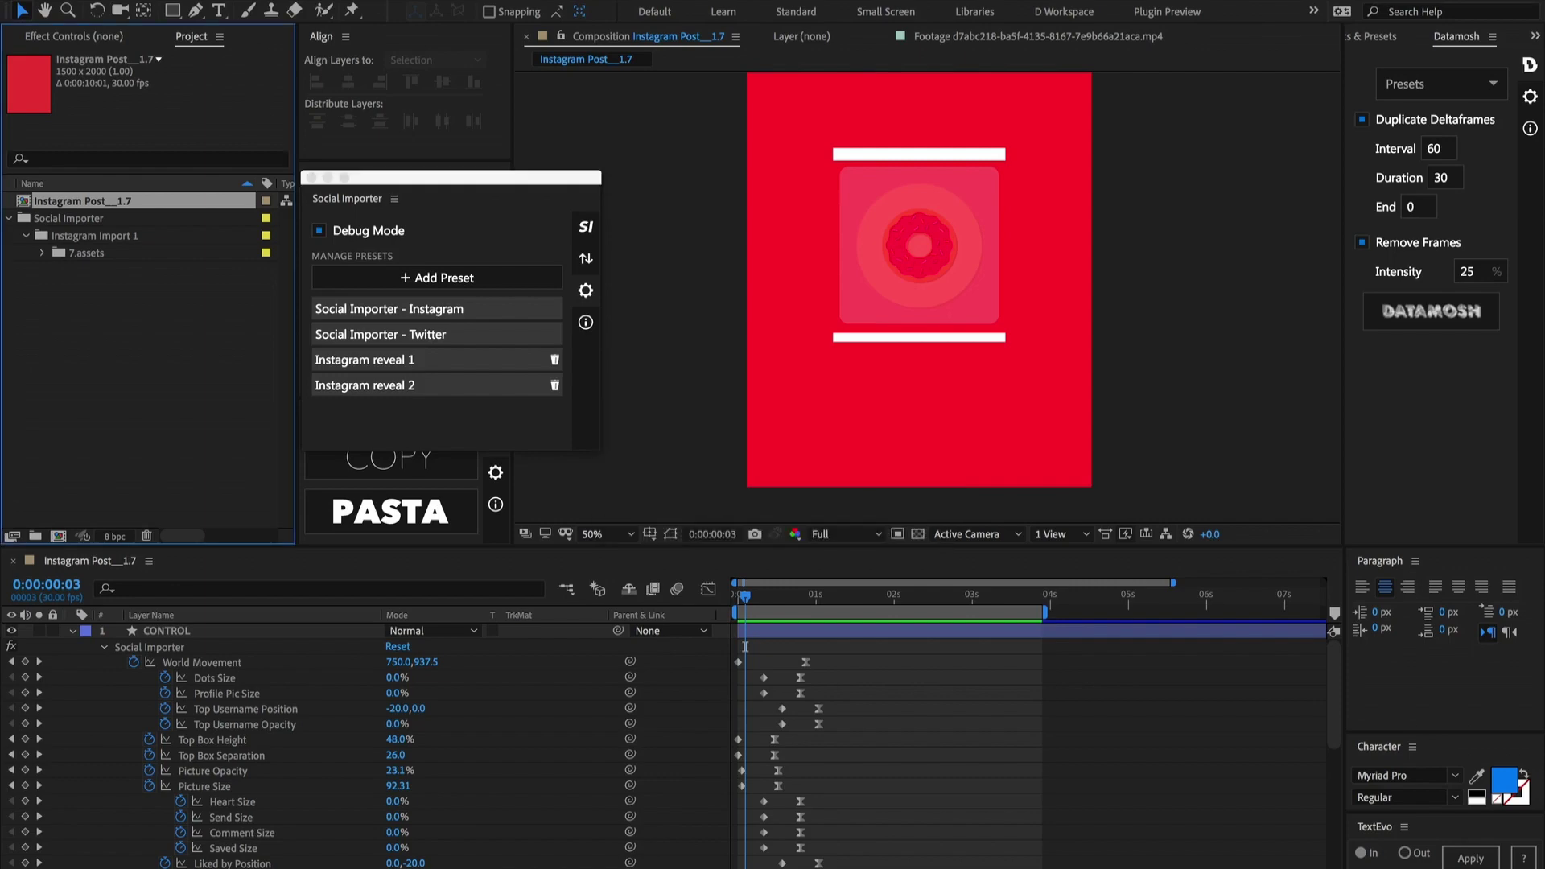
Step: Reopen the recent project SI tutorial video.aep
{"action": "left_click", "coordinate": [157, 0]}
{"action": "mouse_move", "coordinate": [221, 47]}
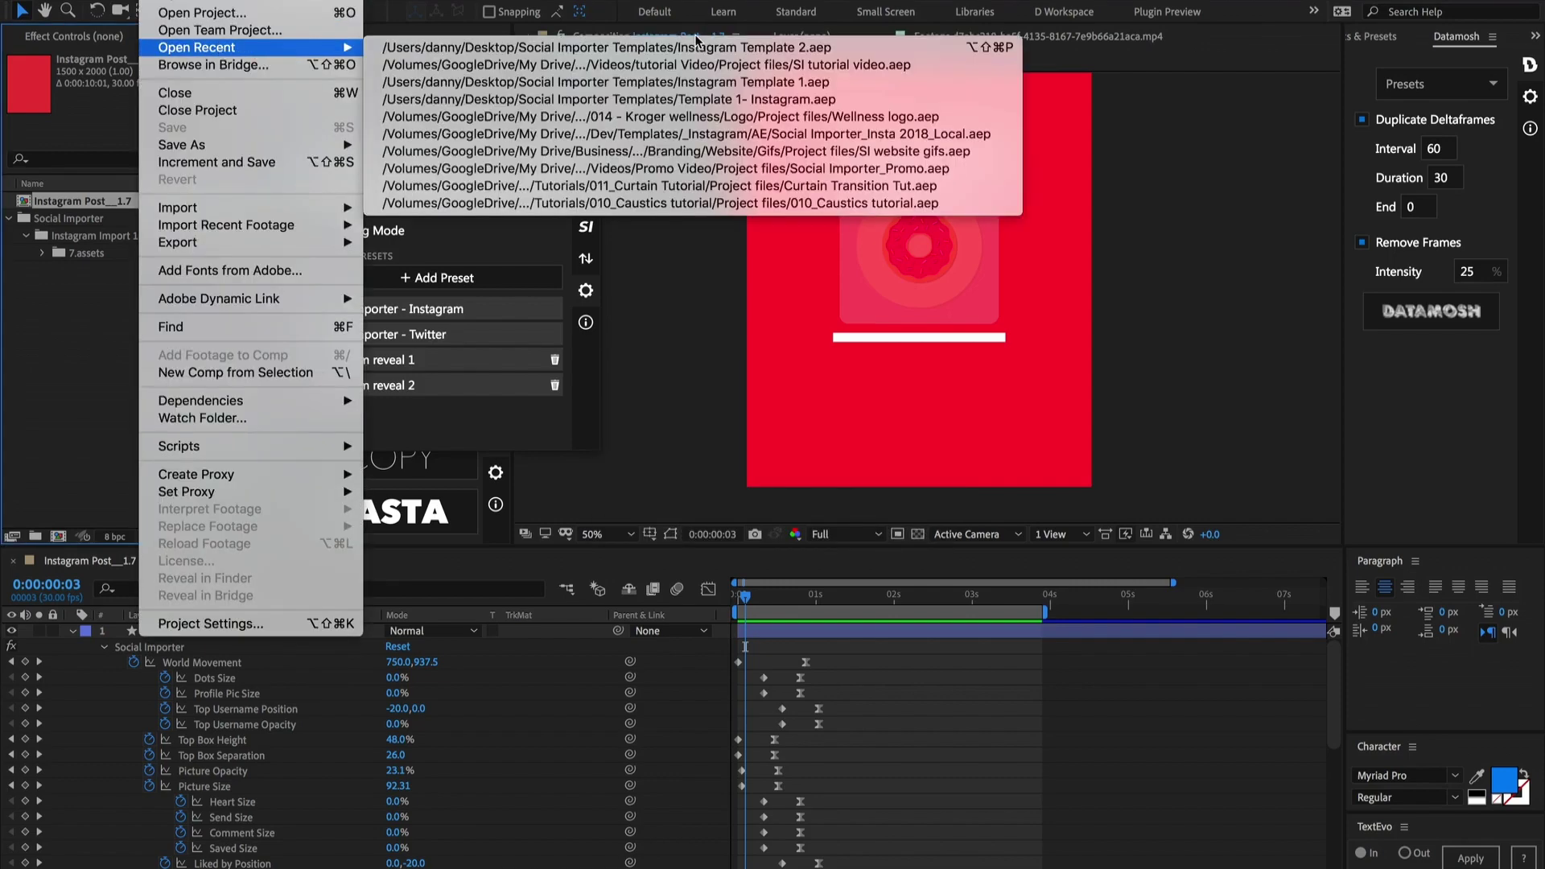
{"action": "left_click", "coordinate": [701, 65]}
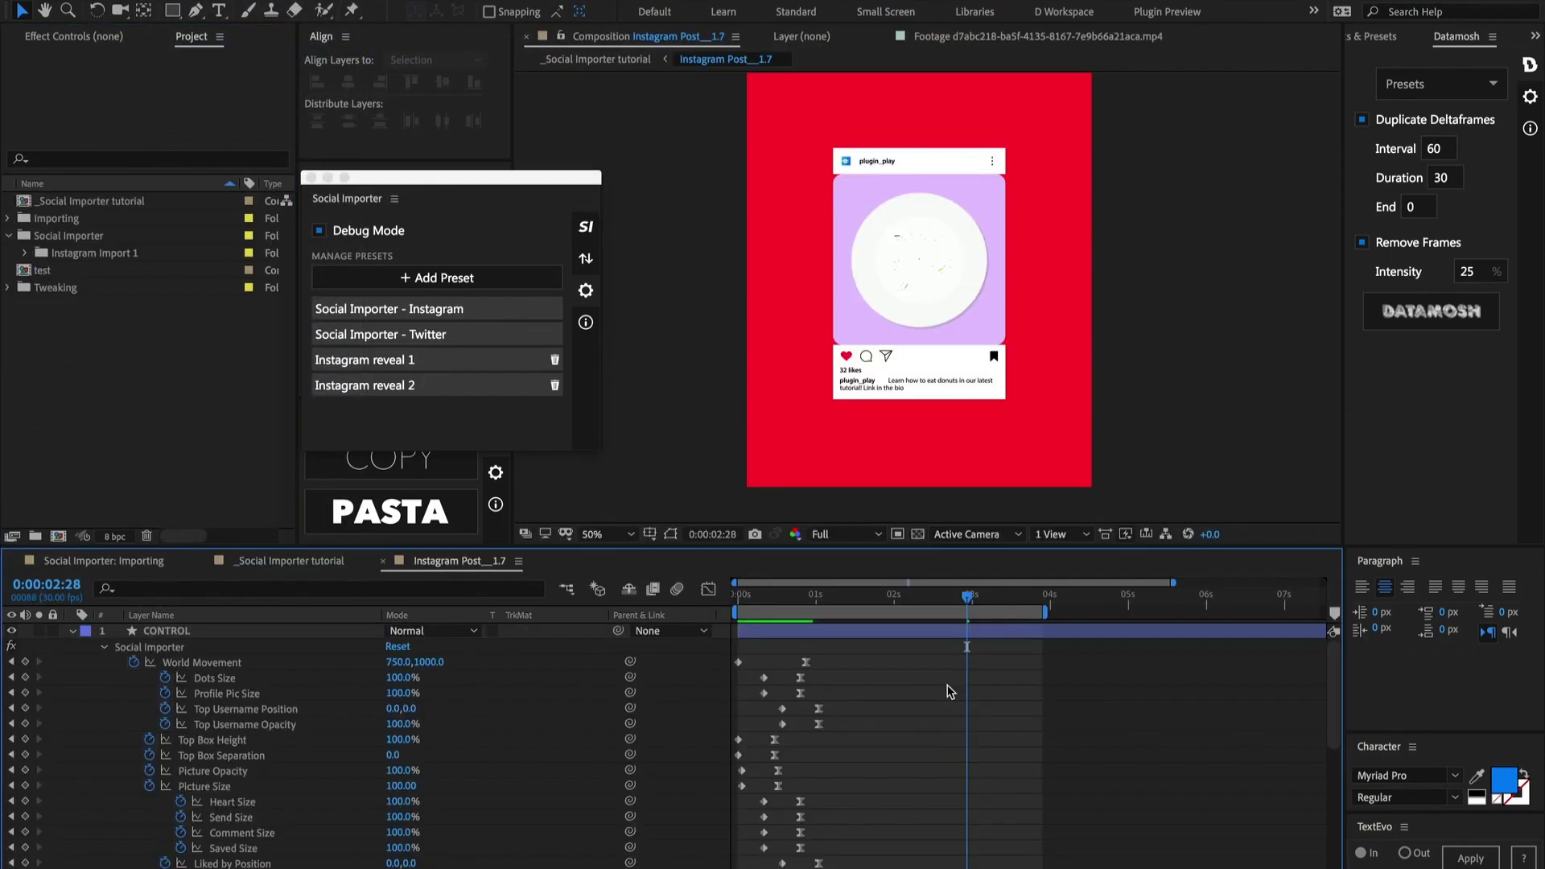
Step: Create a new 1920 x 1080 composition named test
{"action": "key", "text": "super+n"}
{"action": "type", "text": "test"}
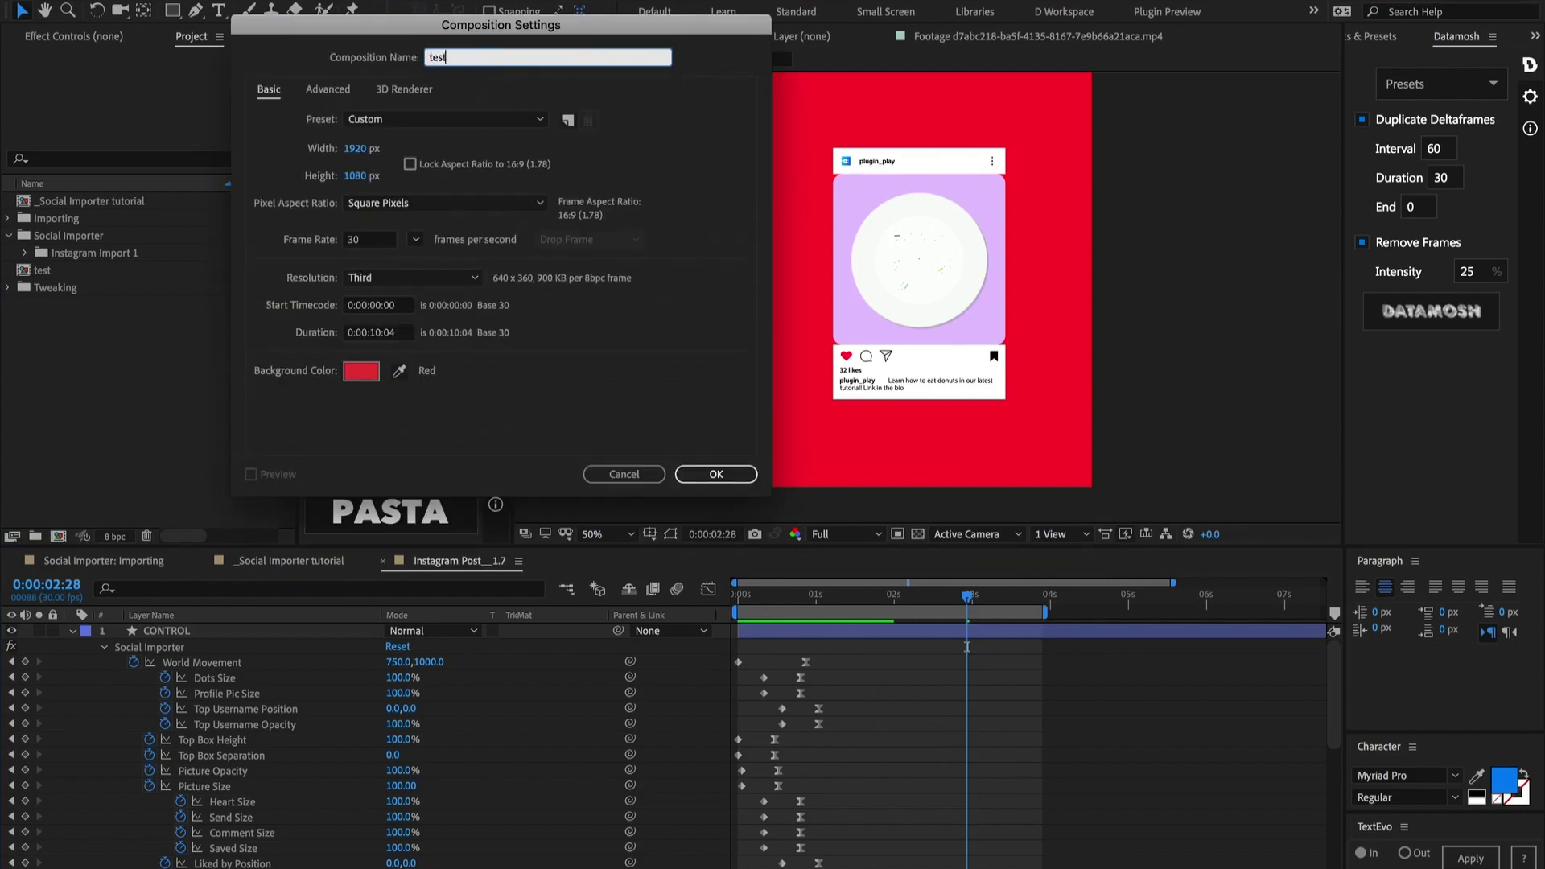
{"action": "key", "text": "Return"}
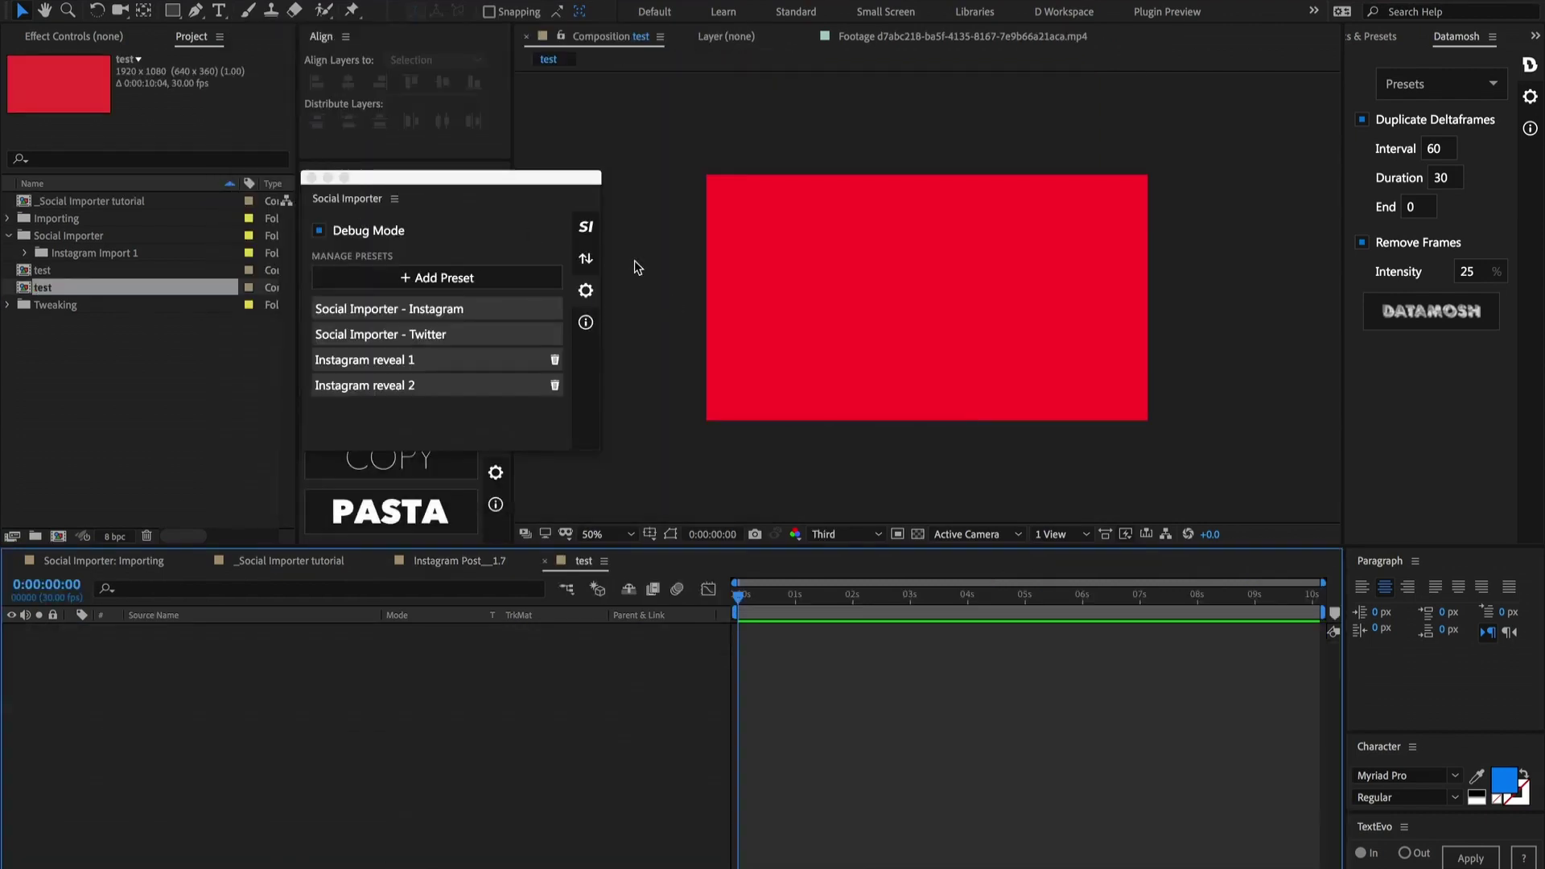
Step: Import 1 Instagram post from the username google into the test composition using the Instagram reveal 2 preset
{"action": "left_click", "coordinate": [587, 228]}
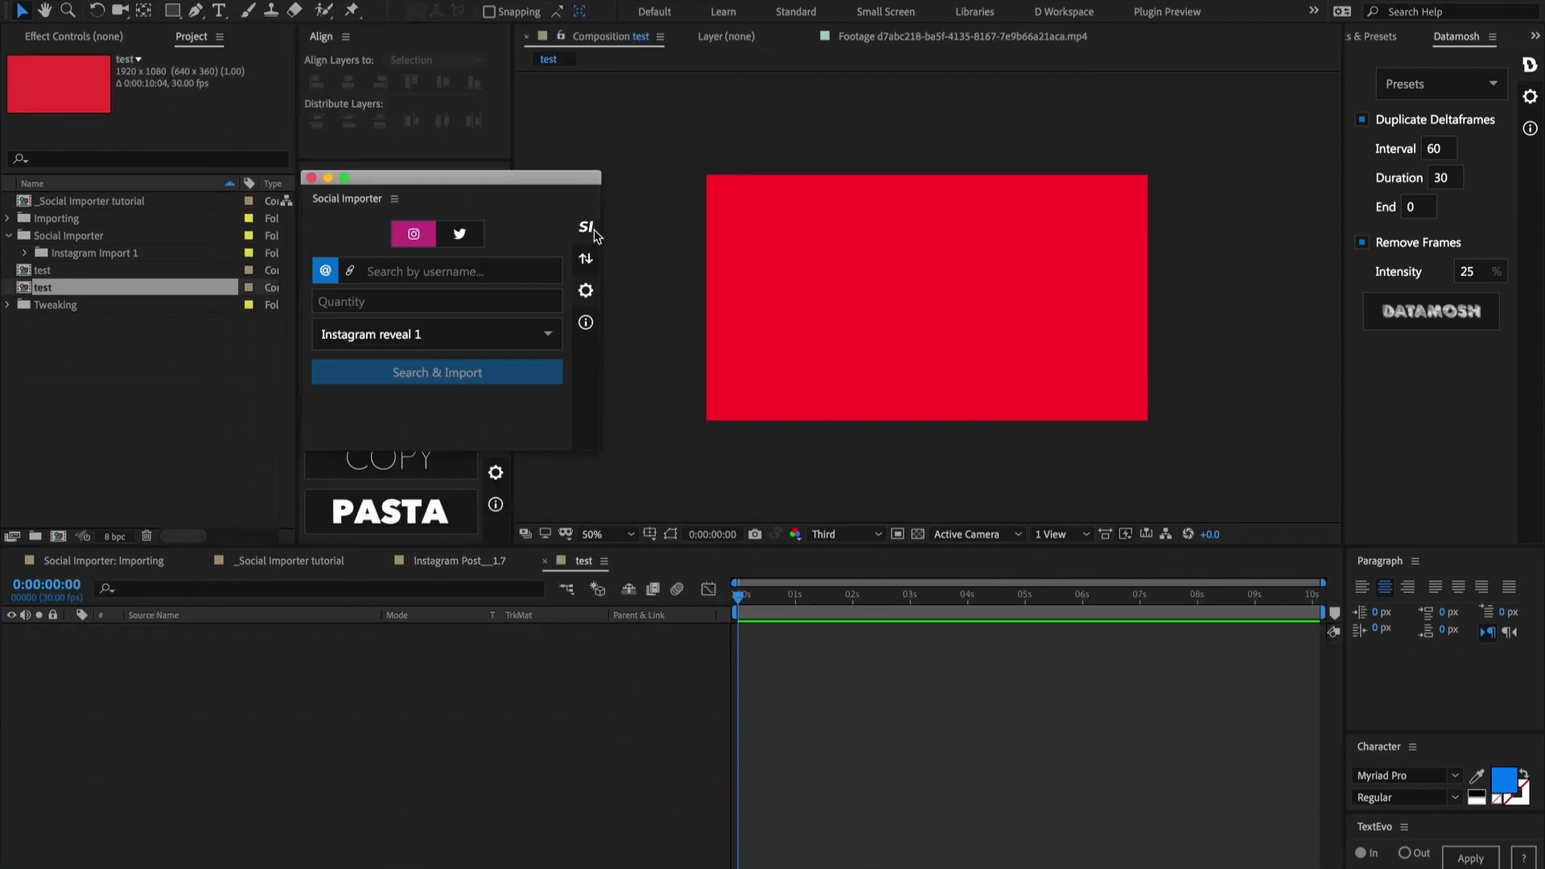
{"action": "left_click", "coordinate": [449, 281]}
{"action": "type", "text": "google"}
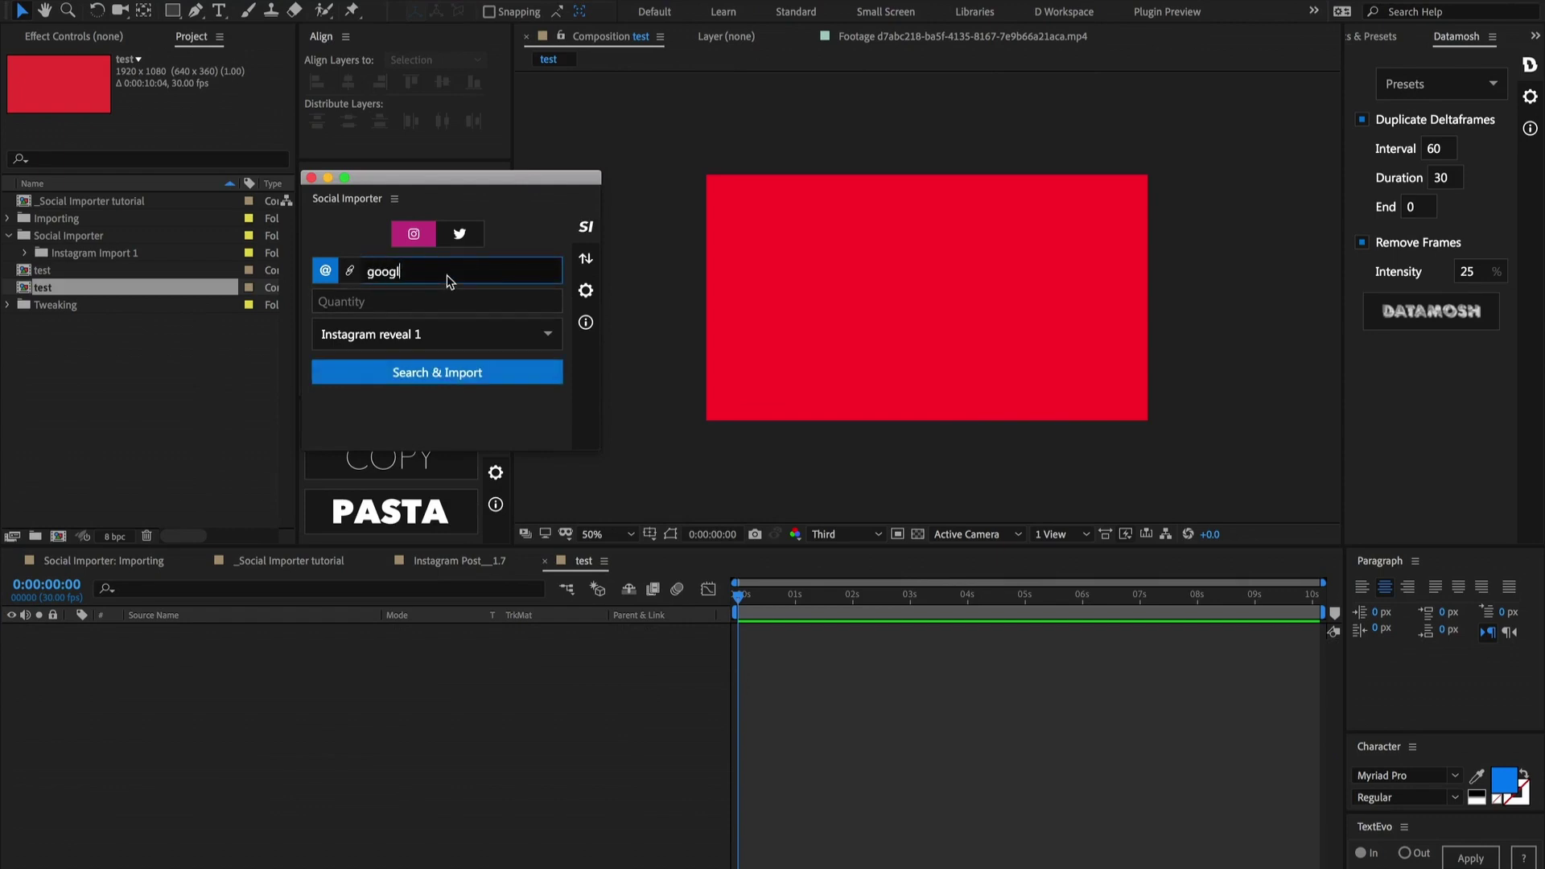
{"action": "left_click", "coordinate": [392, 304]}
{"action": "type", "text": "1"}
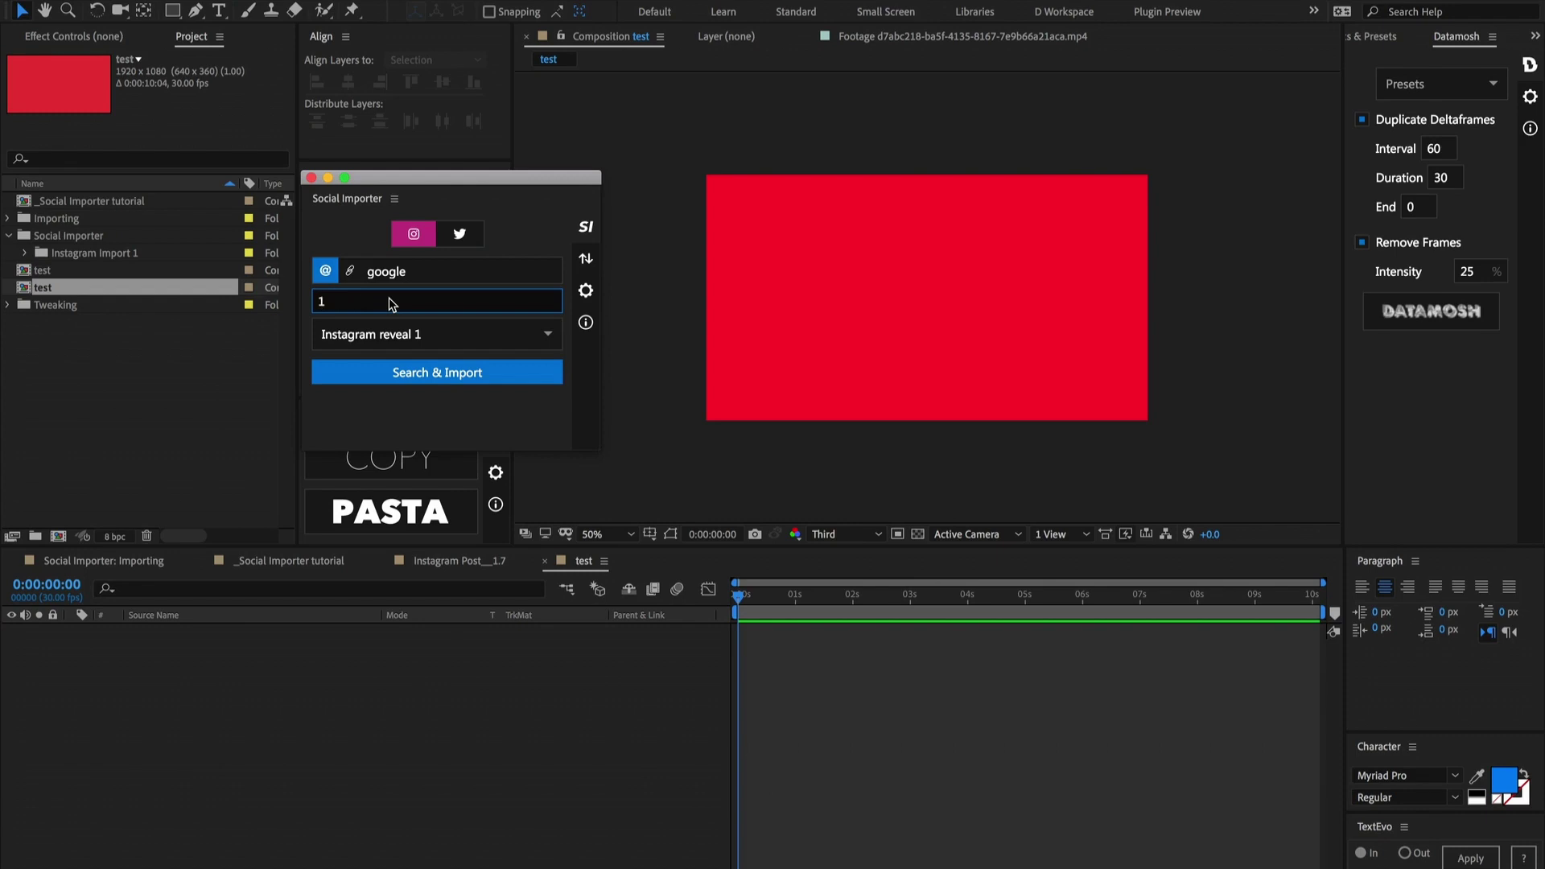
{"action": "left_click", "coordinate": [409, 336]}
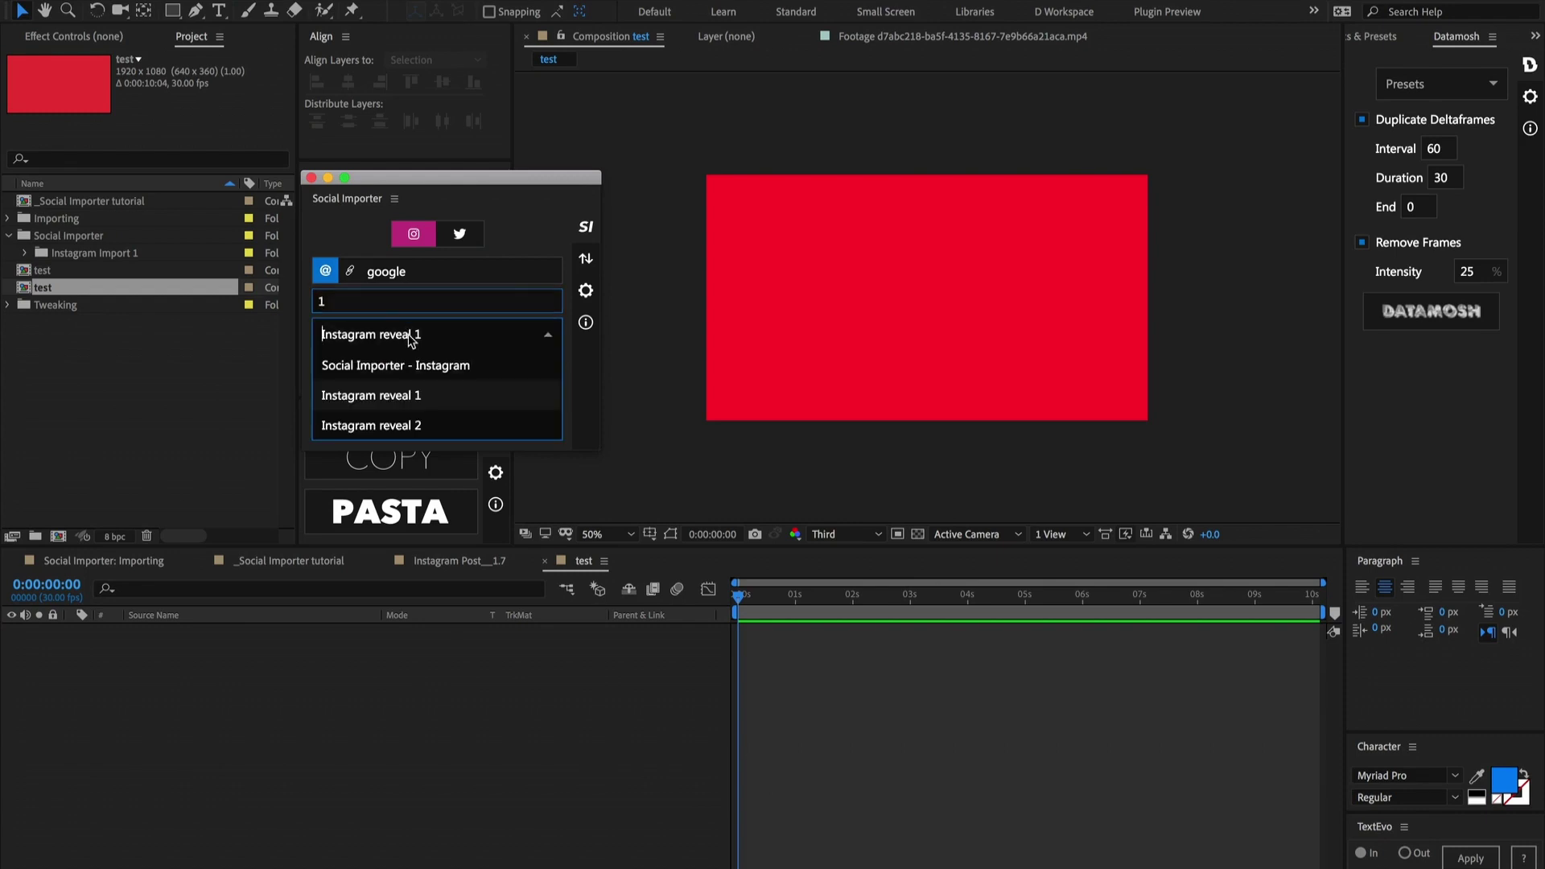
{"action": "left_click", "coordinate": [410, 426]}
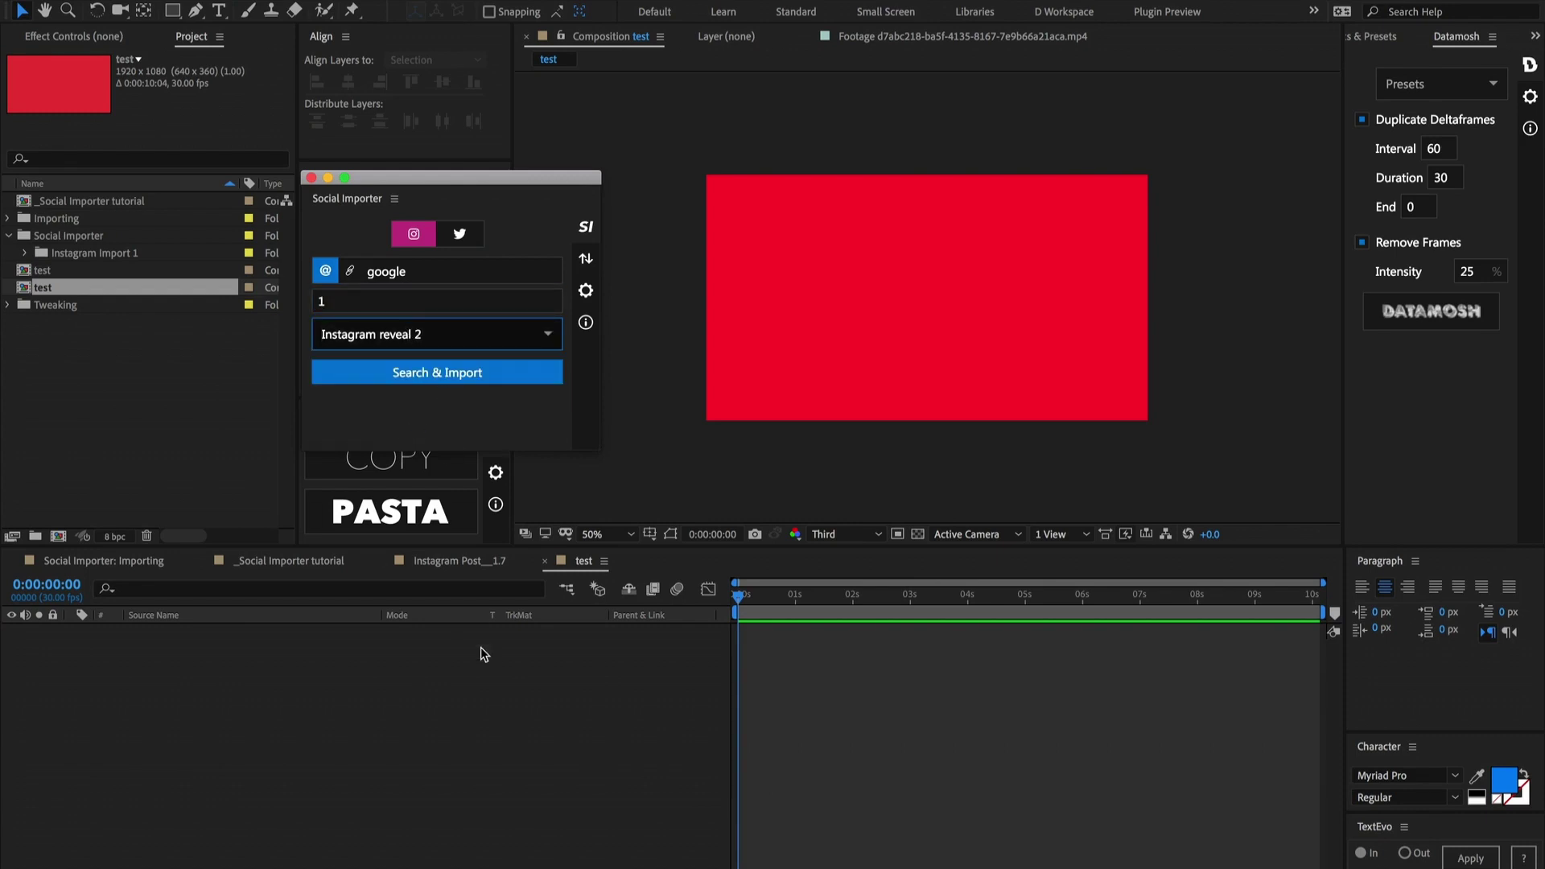
{"action": "left_click", "coordinate": [472, 702]}
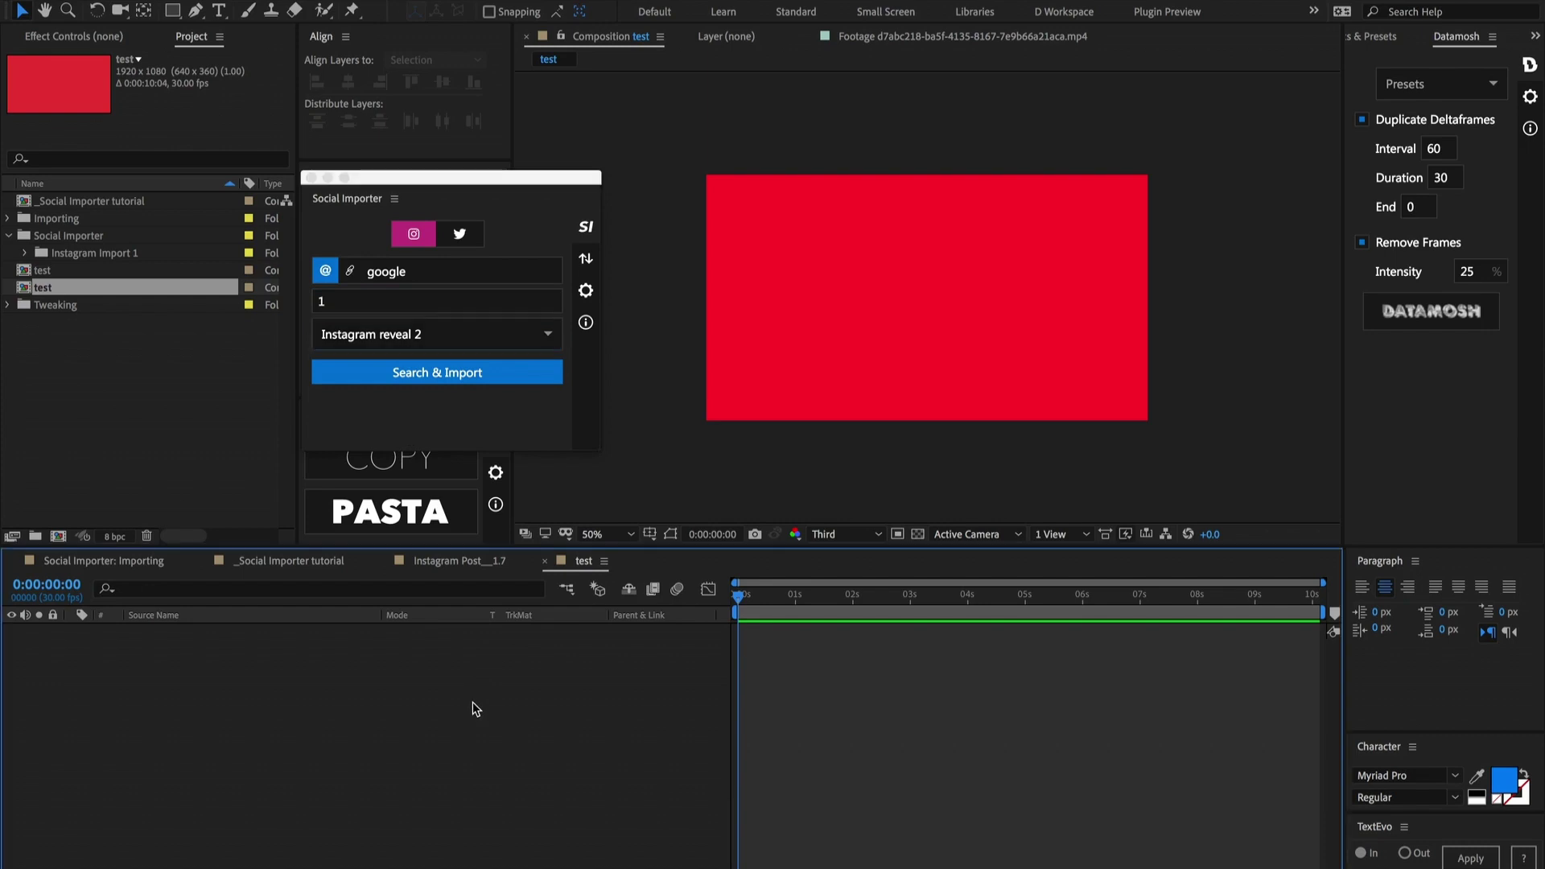
{"action": "left_click", "coordinate": [441, 375]}
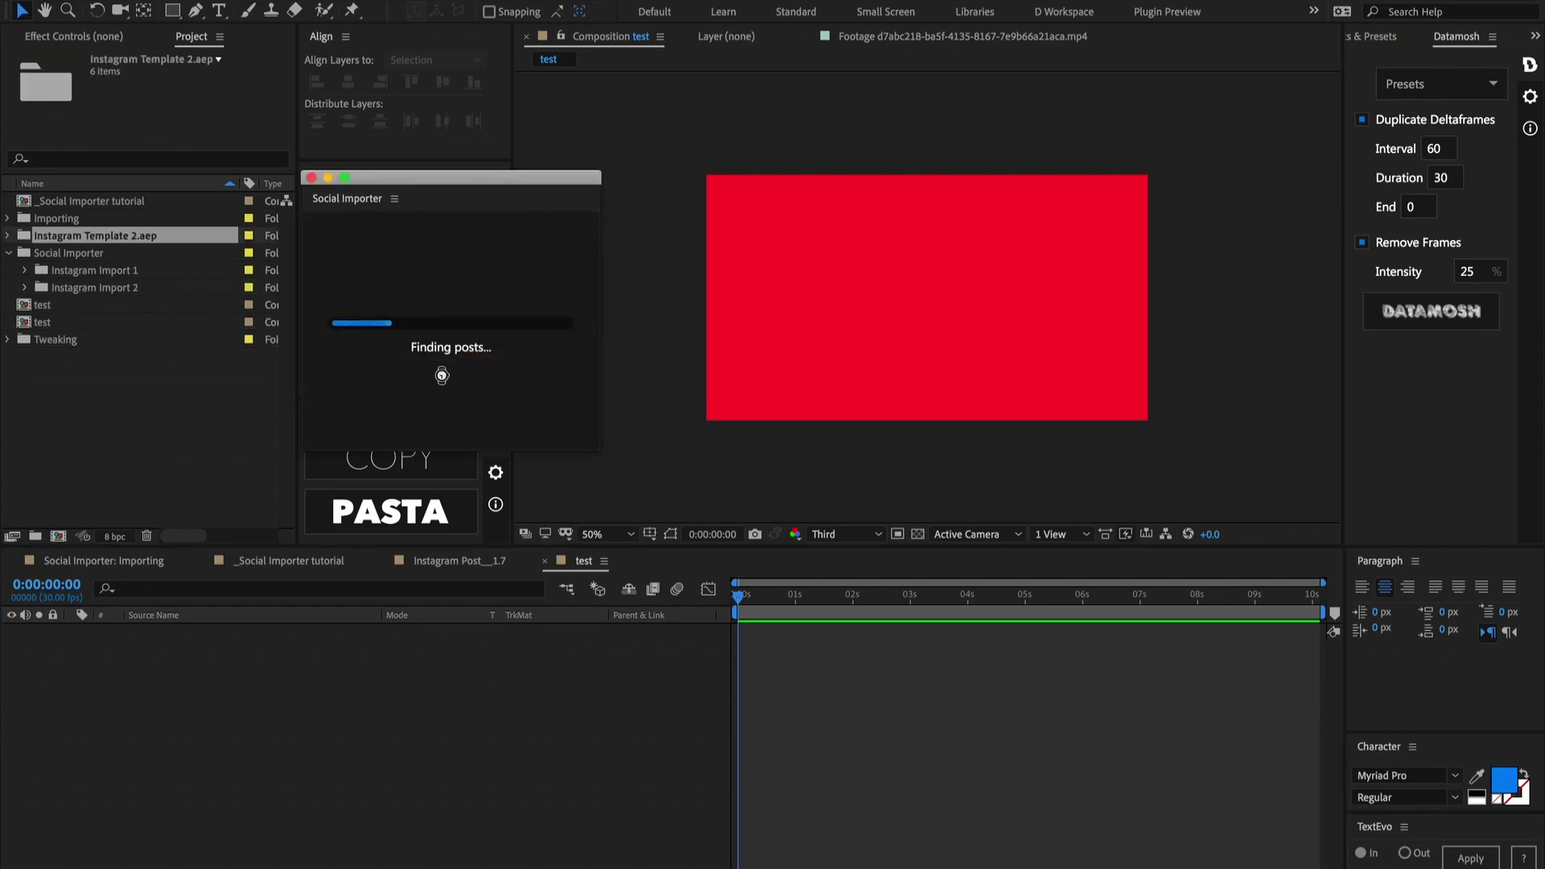
Step: Preview the imported post's reveal animation in the test composition and return to the first frame
{"action": "left_click", "coordinate": [803, 800]}
{"action": "key", "text": "space"}
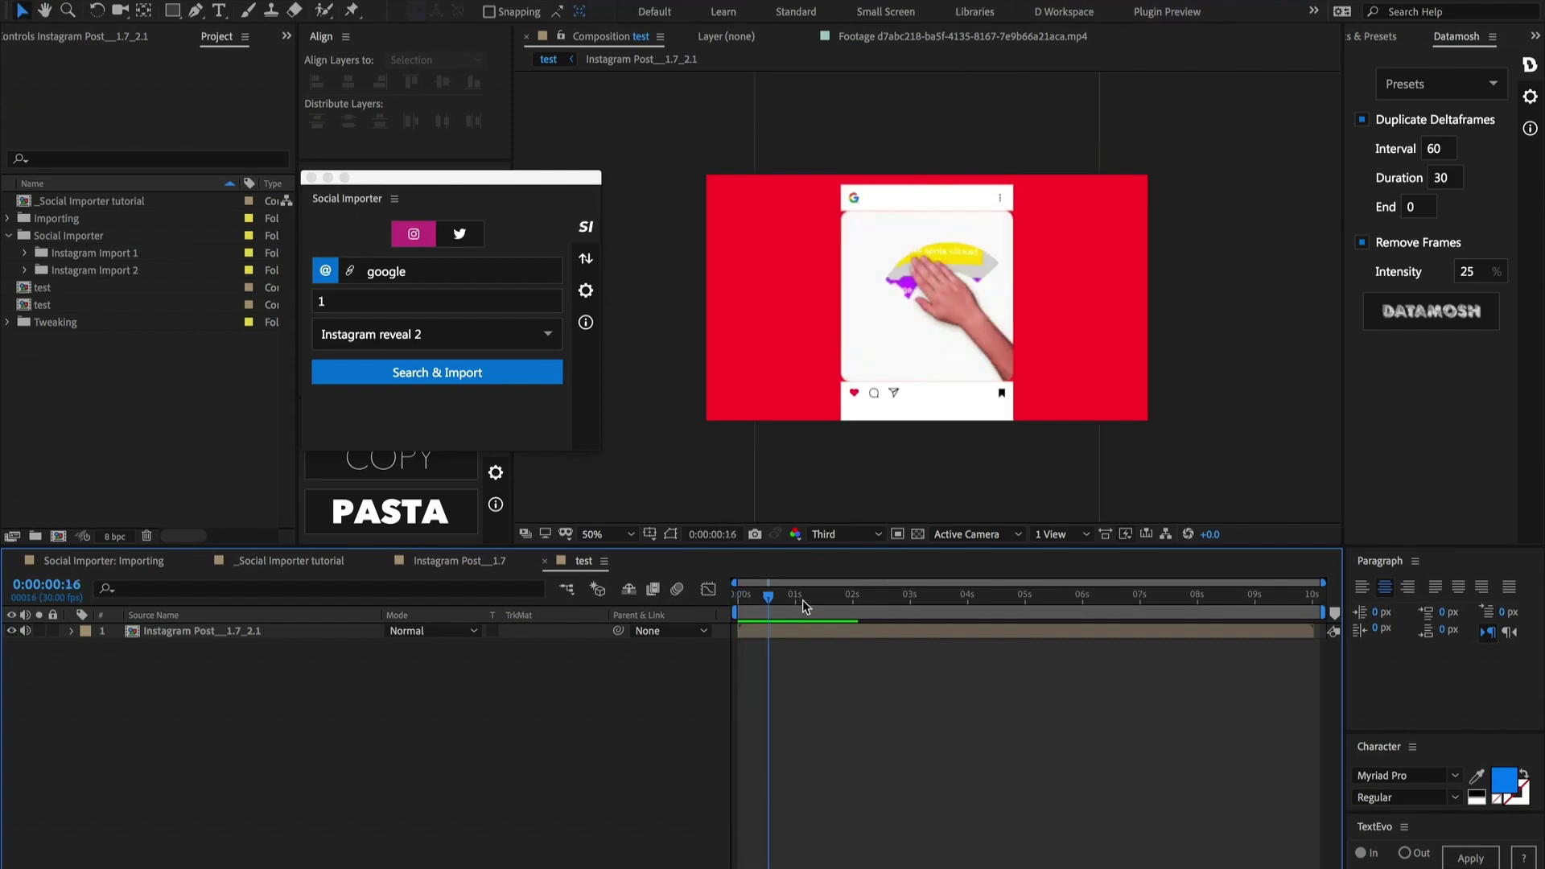
{"action": "key", "text": "Home"}
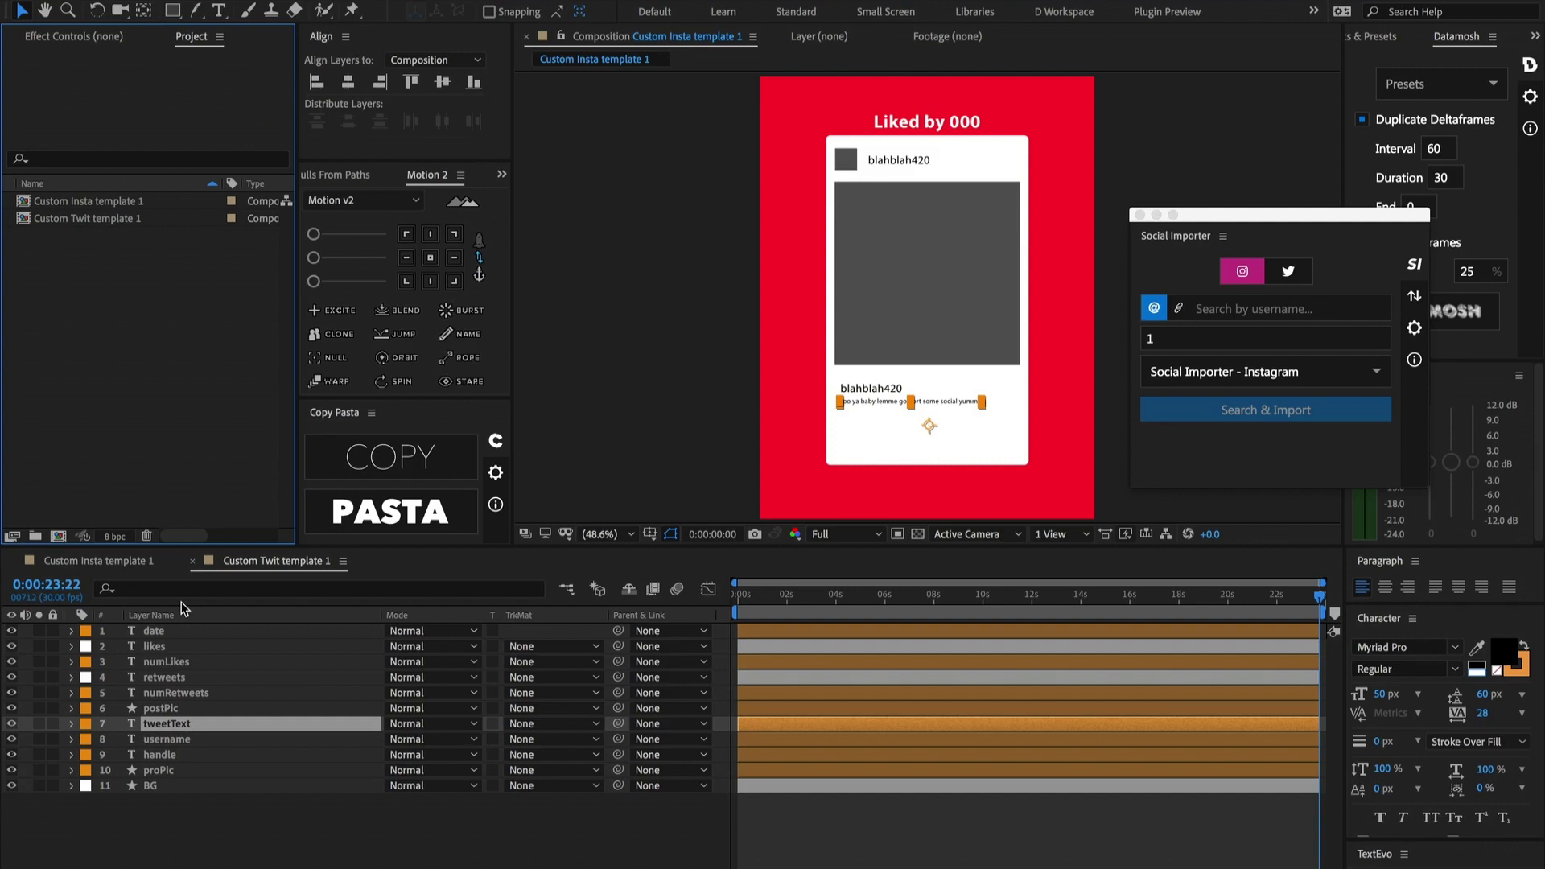
Step: Examine which design element each named layer controls in the Custom Twit template 1 composition, from date to proPic
{"action": "left_click", "coordinate": [152, 632]}
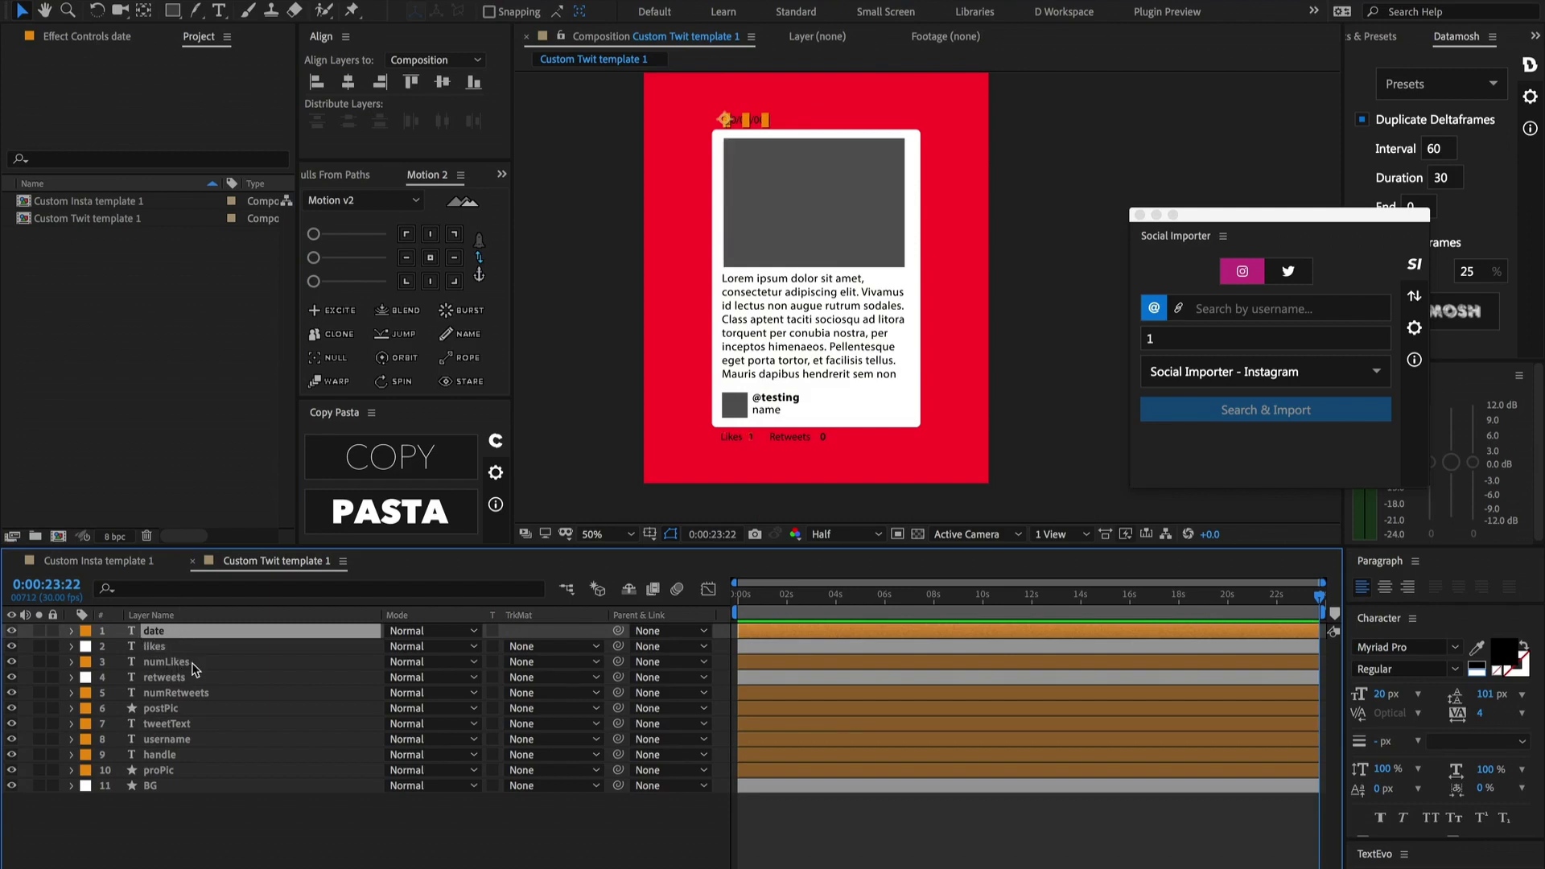
{"action": "left_click", "coordinate": [187, 695]}
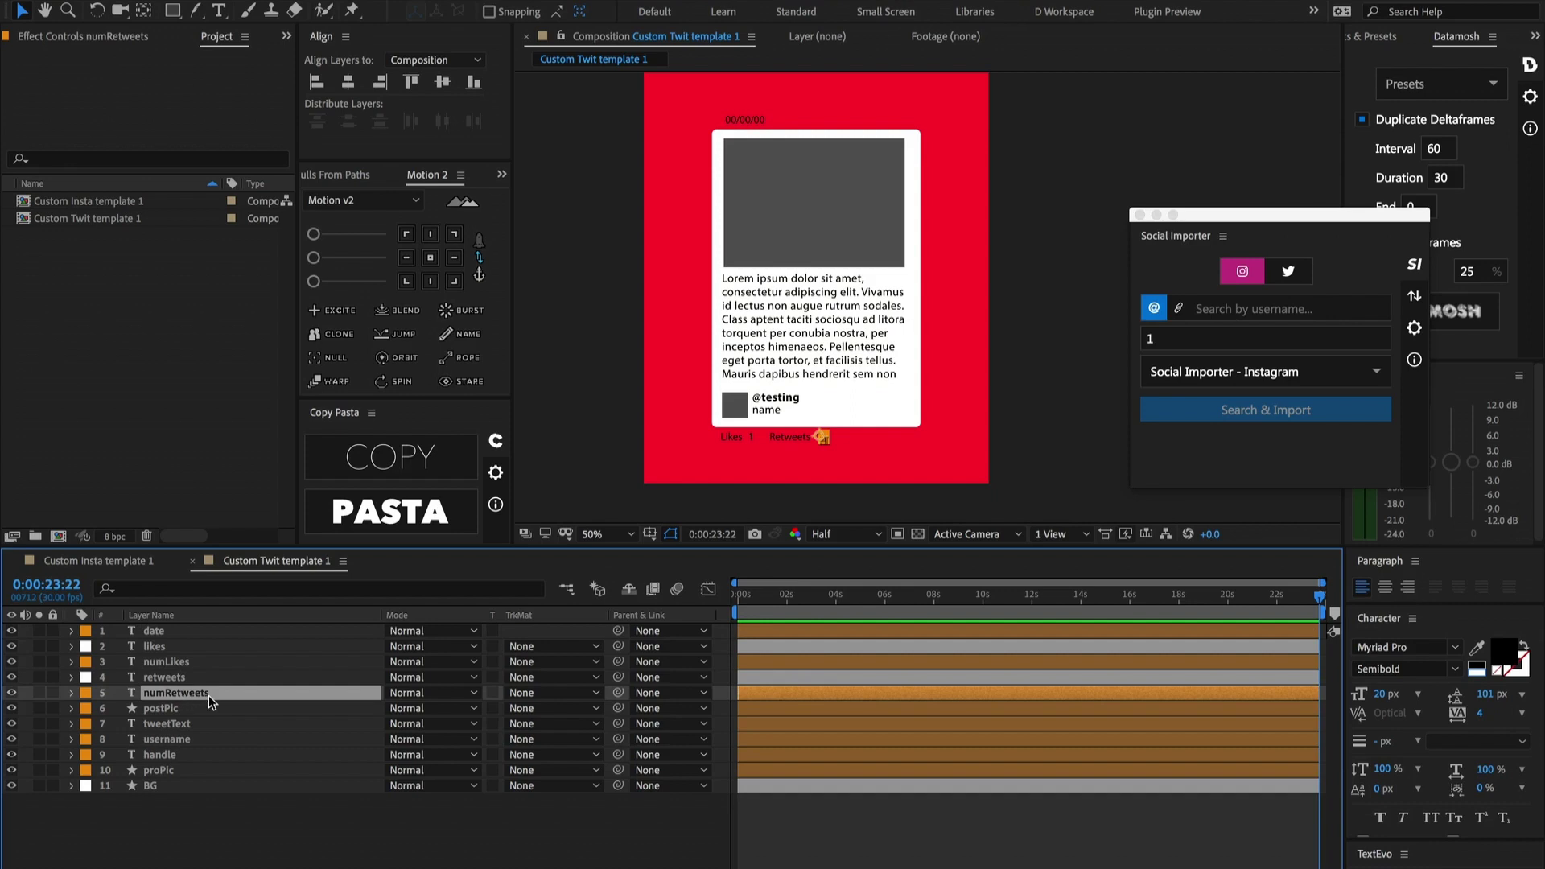
{"action": "left_click", "coordinate": [189, 708]}
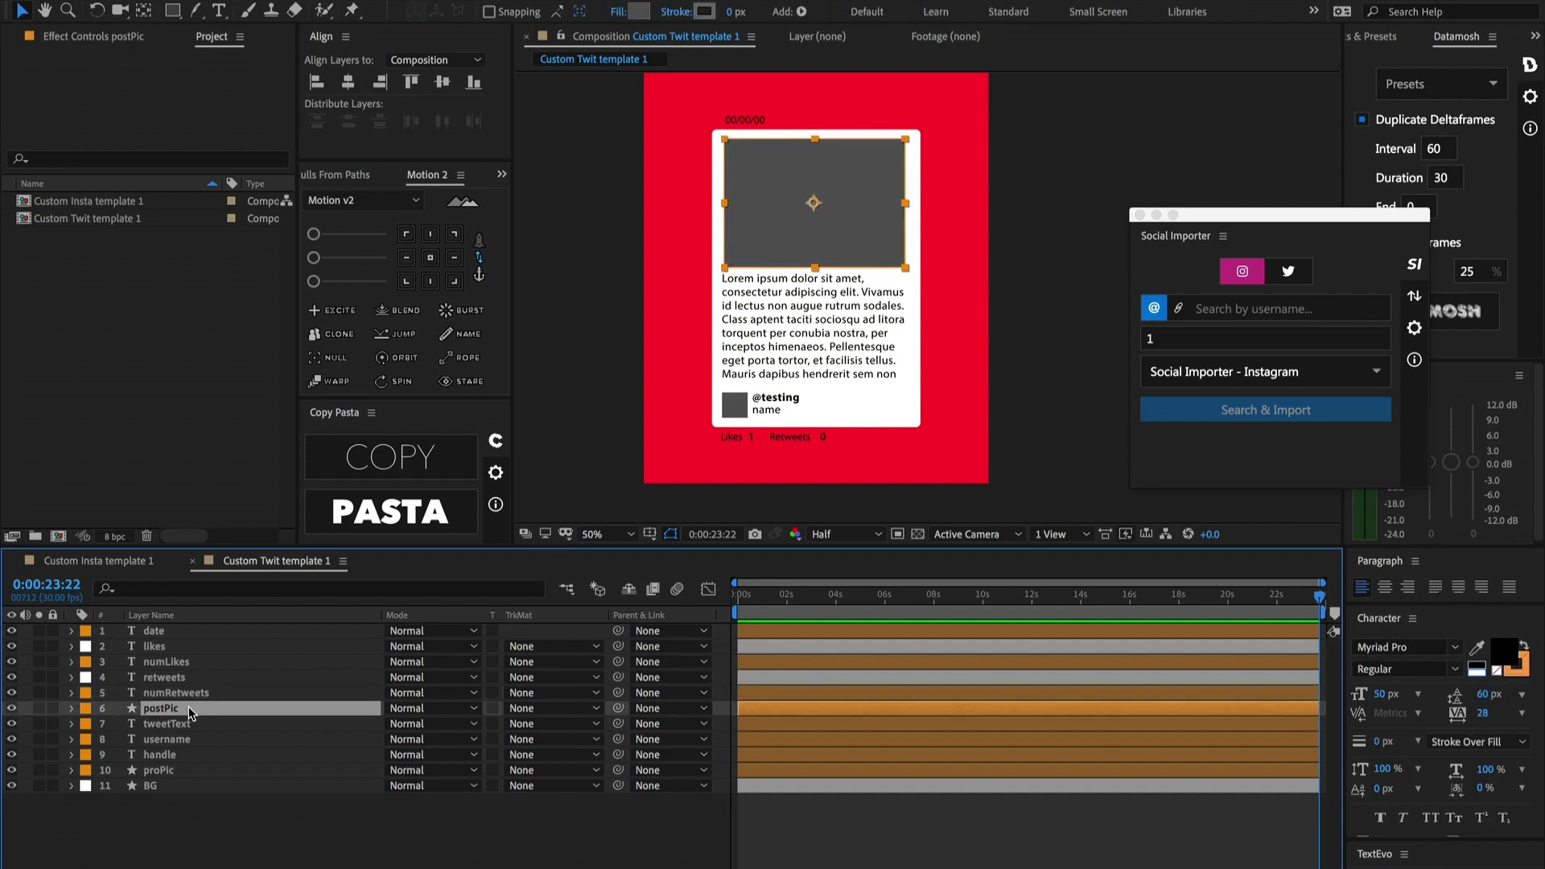
{"action": "left_click", "coordinate": [217, 738]}
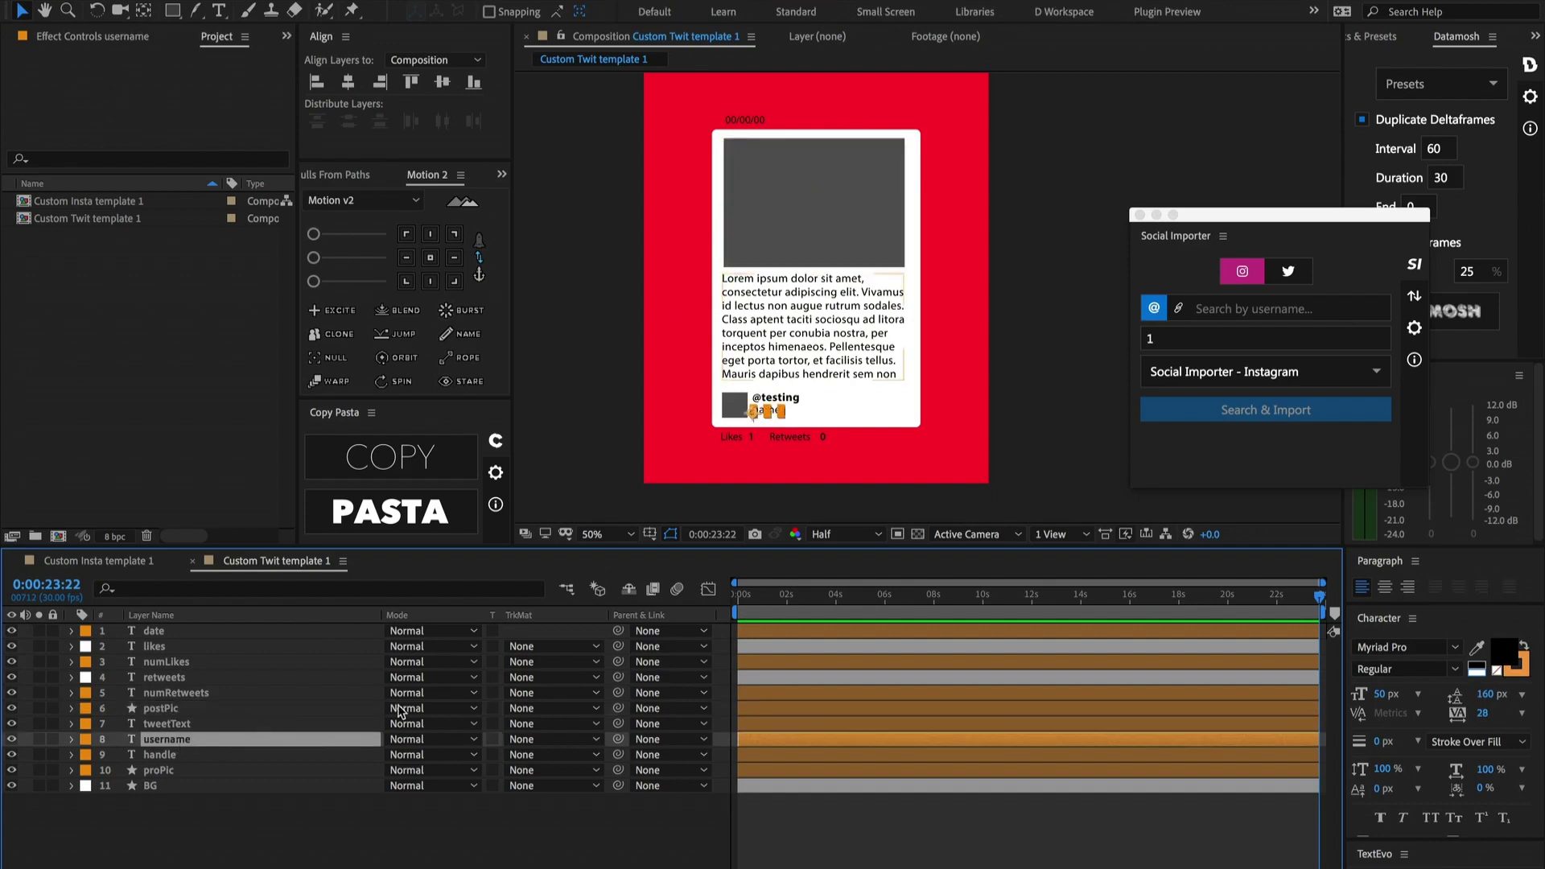
{"action": "left_click", "coordinate": [236, 758]}
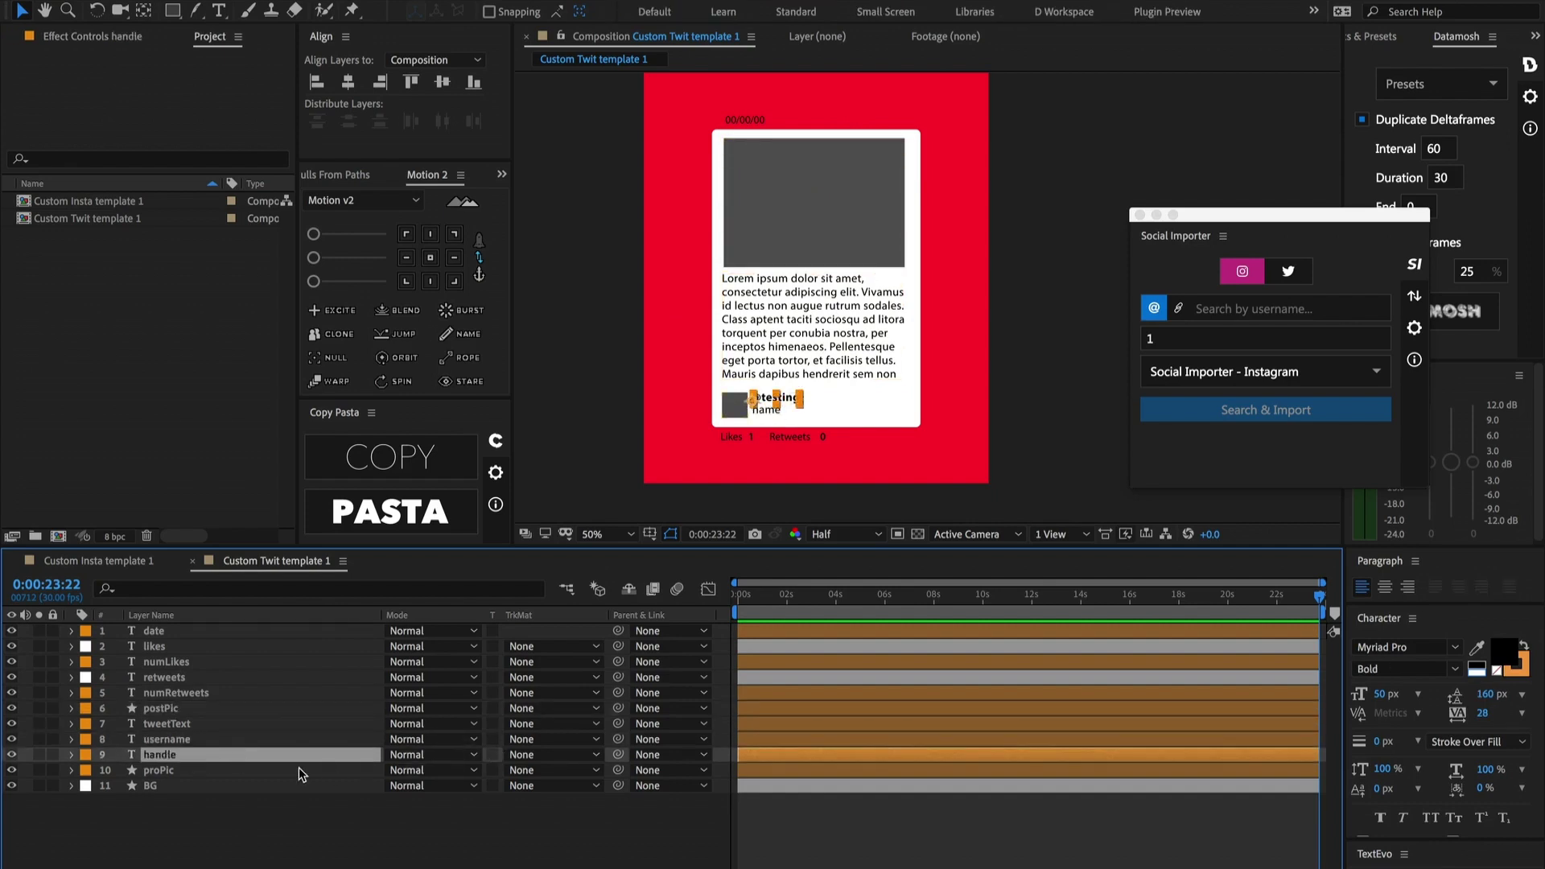
{"action": "left_click", "coordinate": [221, 771]}
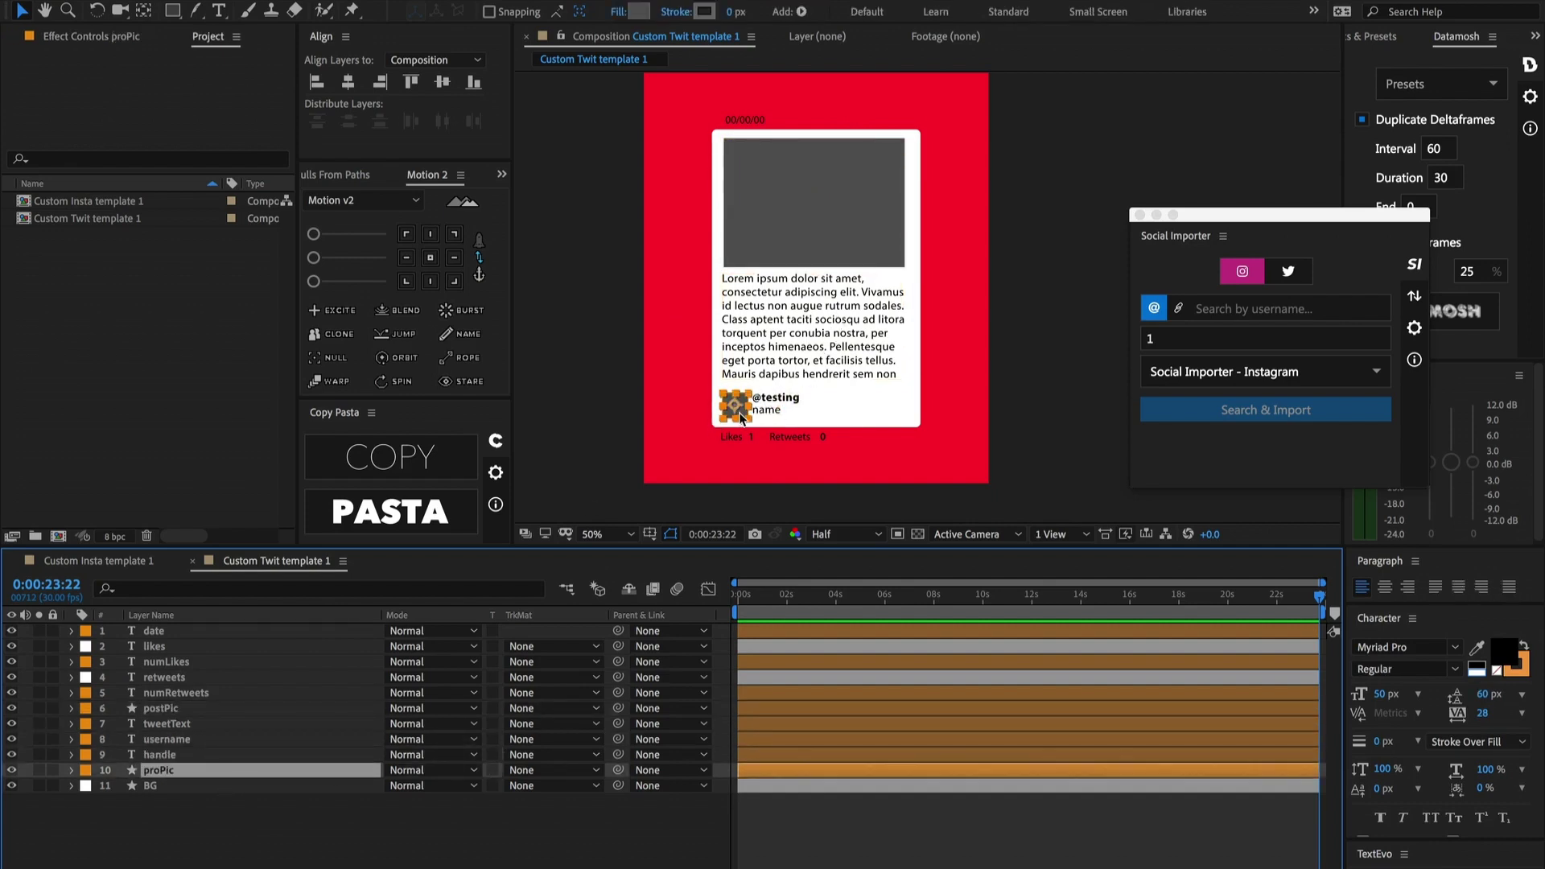
{"action": "left_click", "coordinate": [154, 634]}
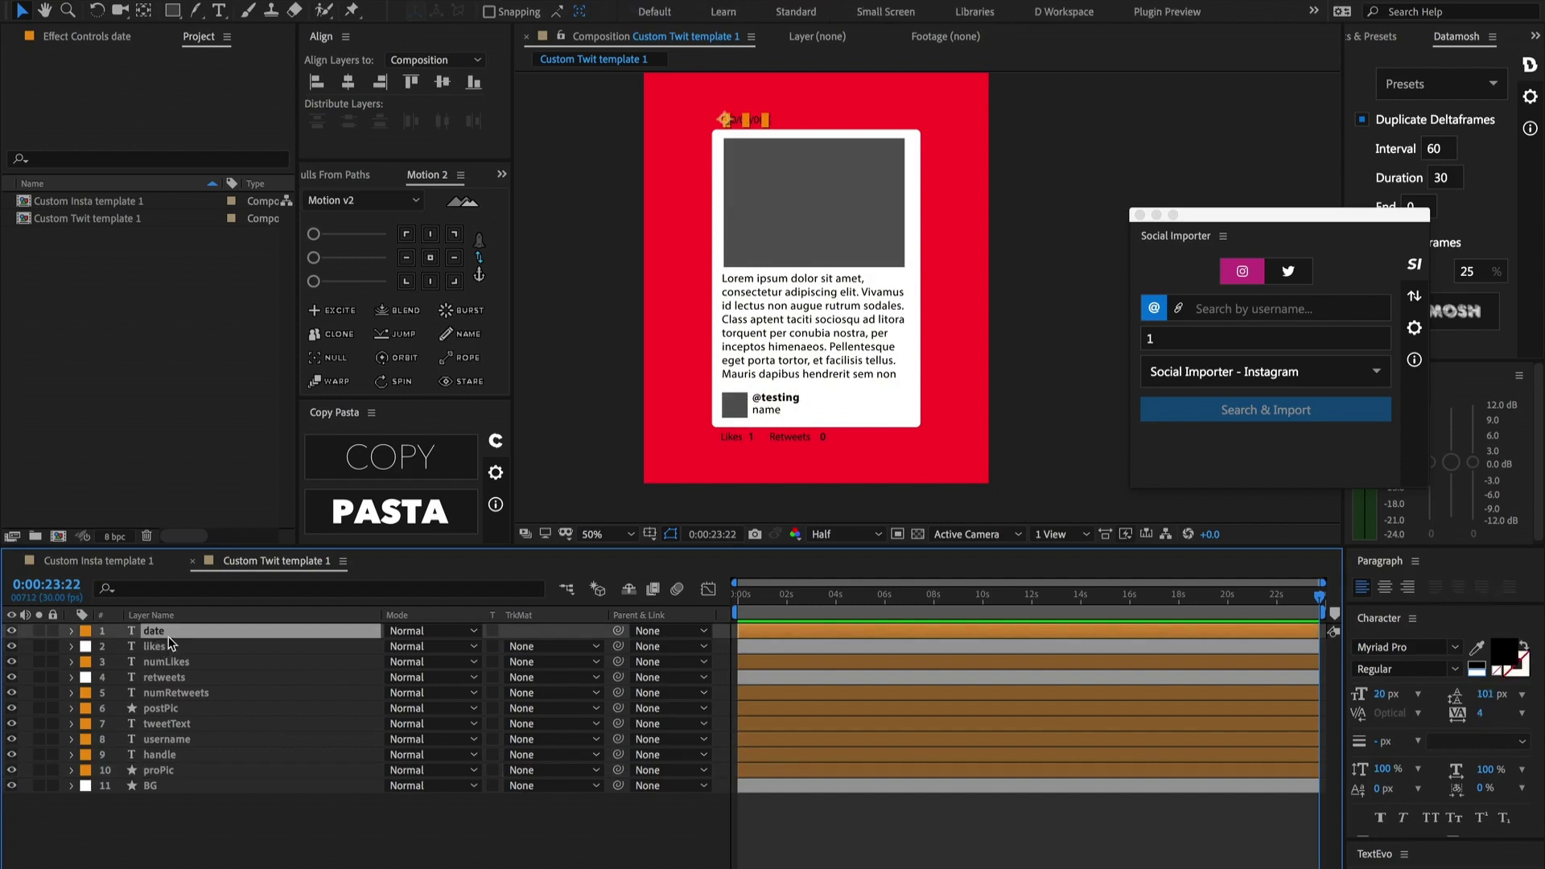
{"action": "left_click", "coordinate": [182, 665]}
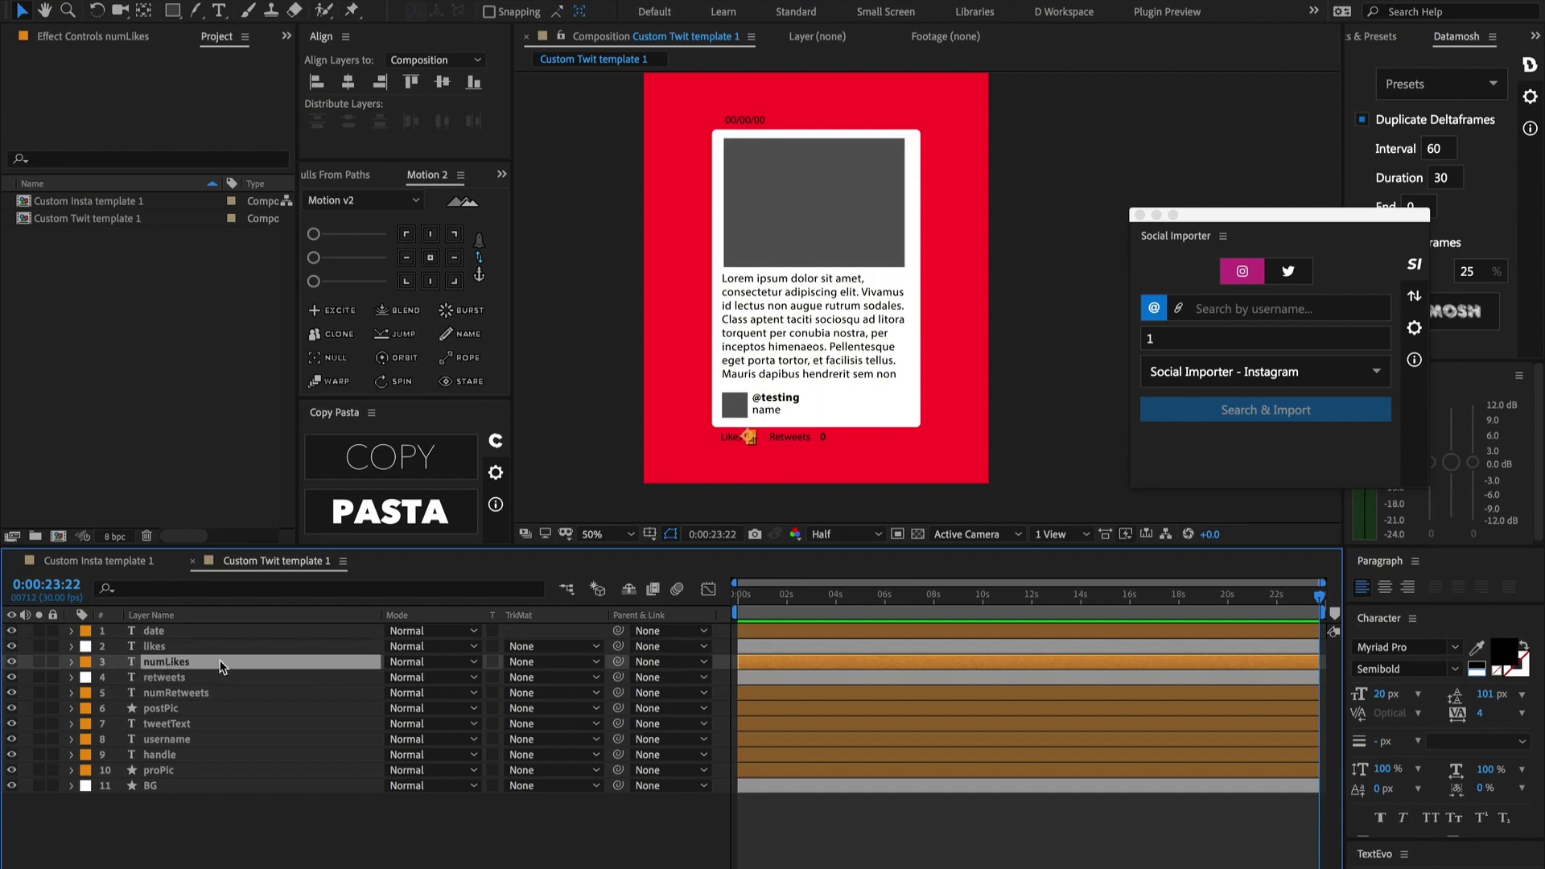
{"action": "left_click", "coordinate": [176, 695]}
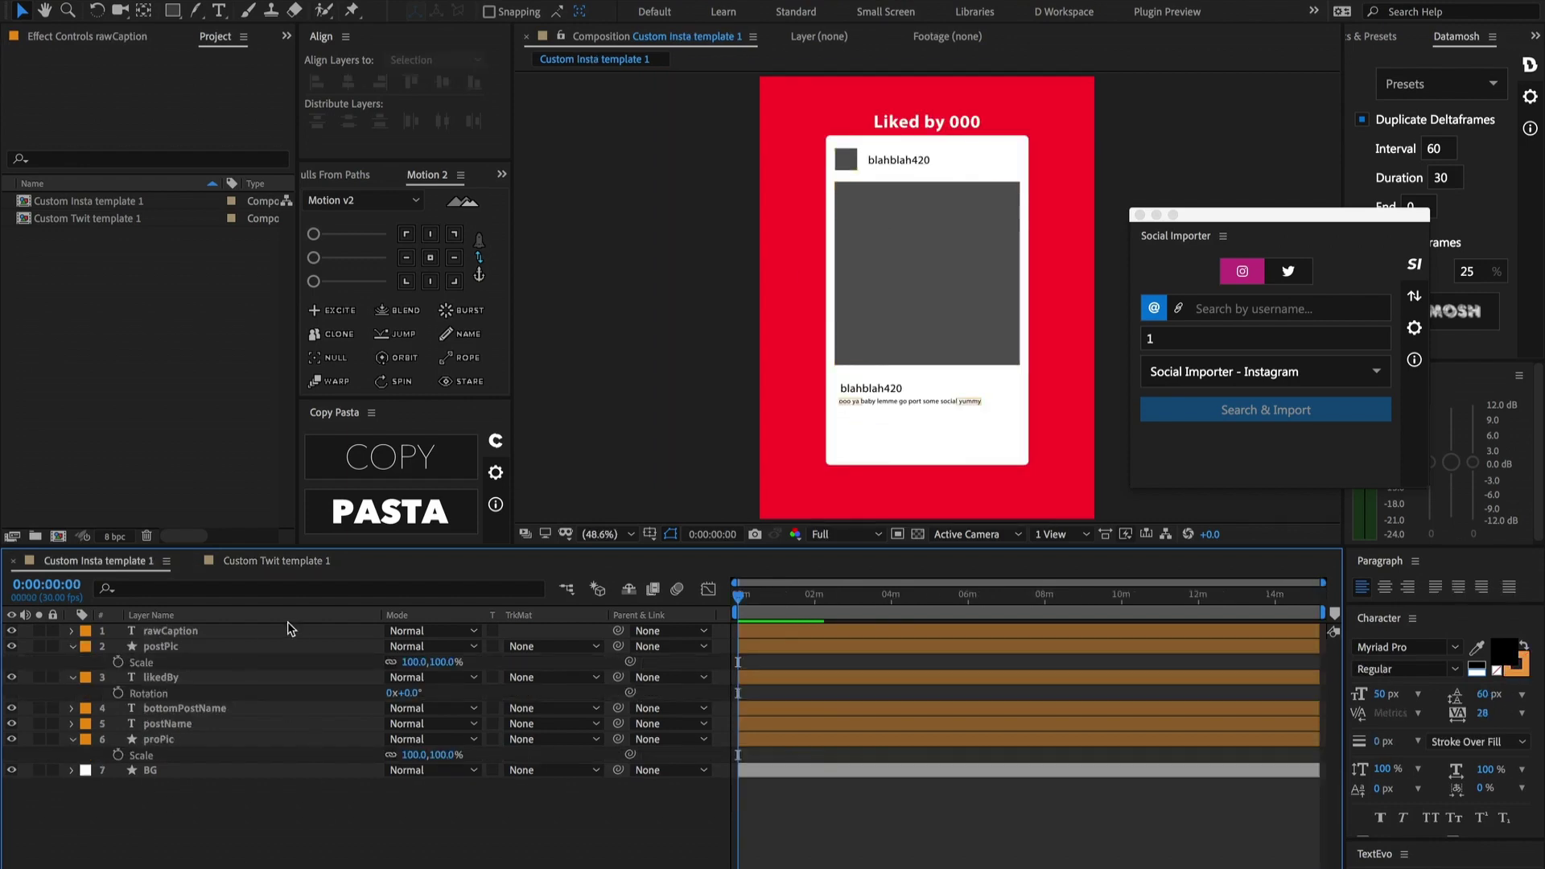
Step: Examine which design element each named layer controls in the Custom Insta template 1 composition, from rawCaption to proPic
{"action": "left_click", "coordinate": [170, 631]}
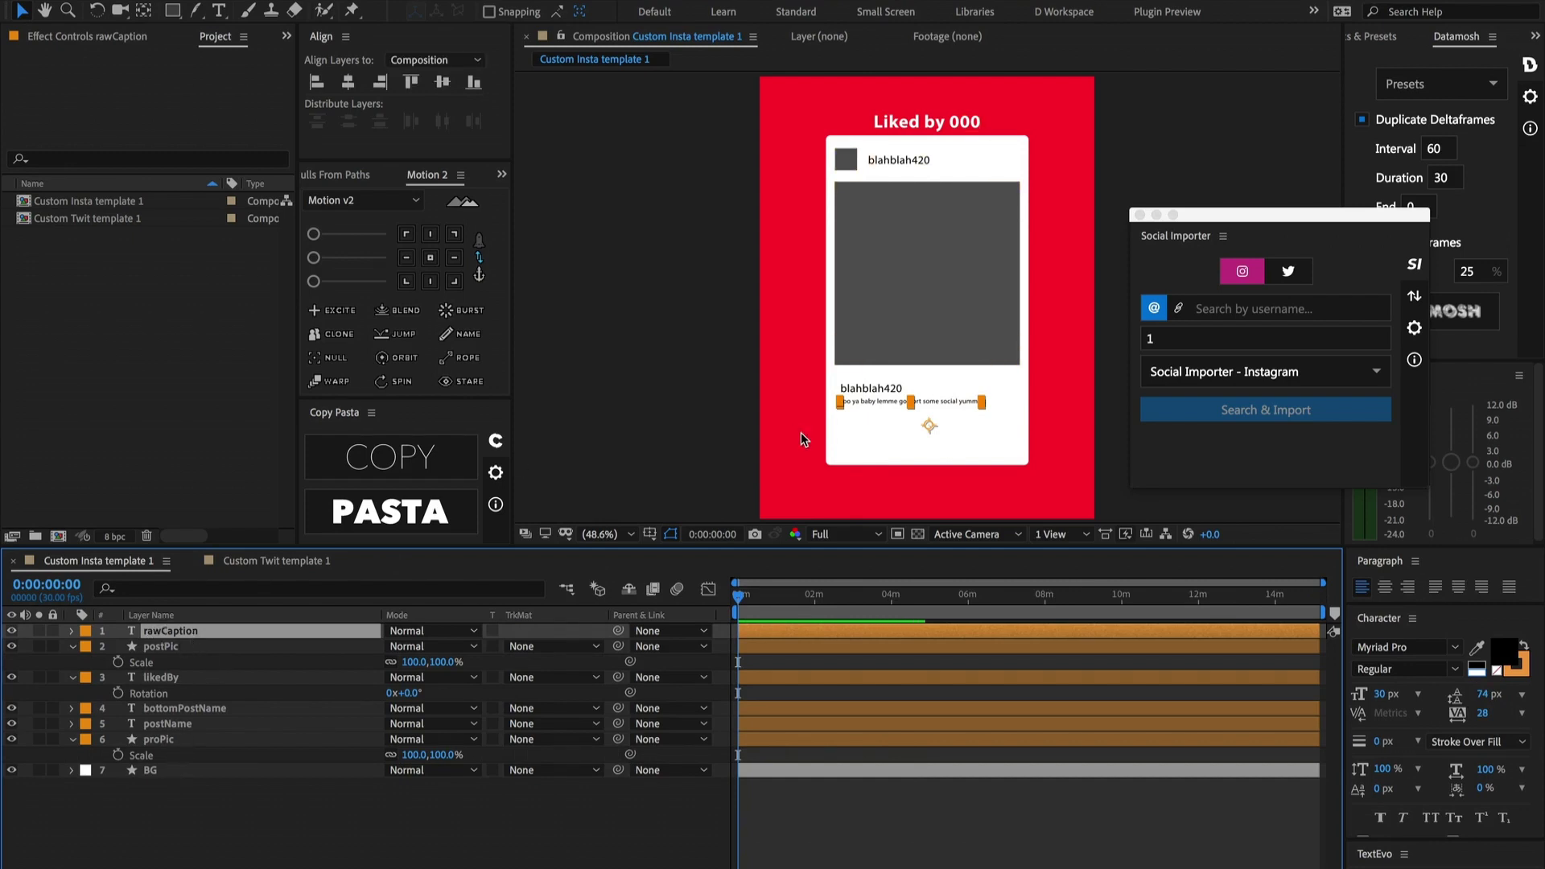
{"action": "left_click", "coordinate": [167, 648]}
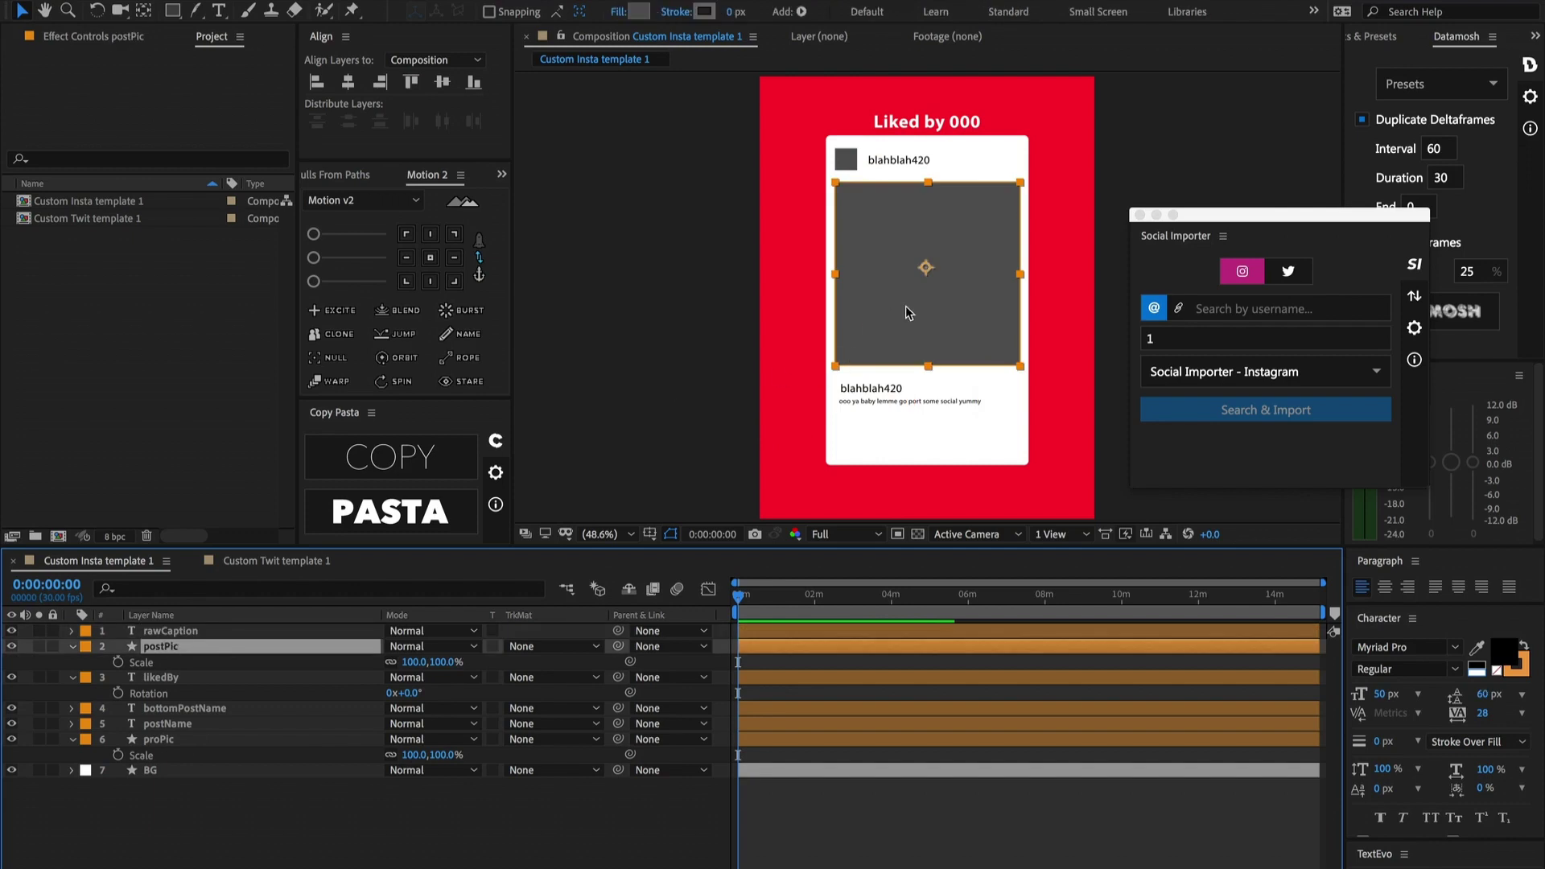
{"action": "left_click", "coordinate": [203, 681]}
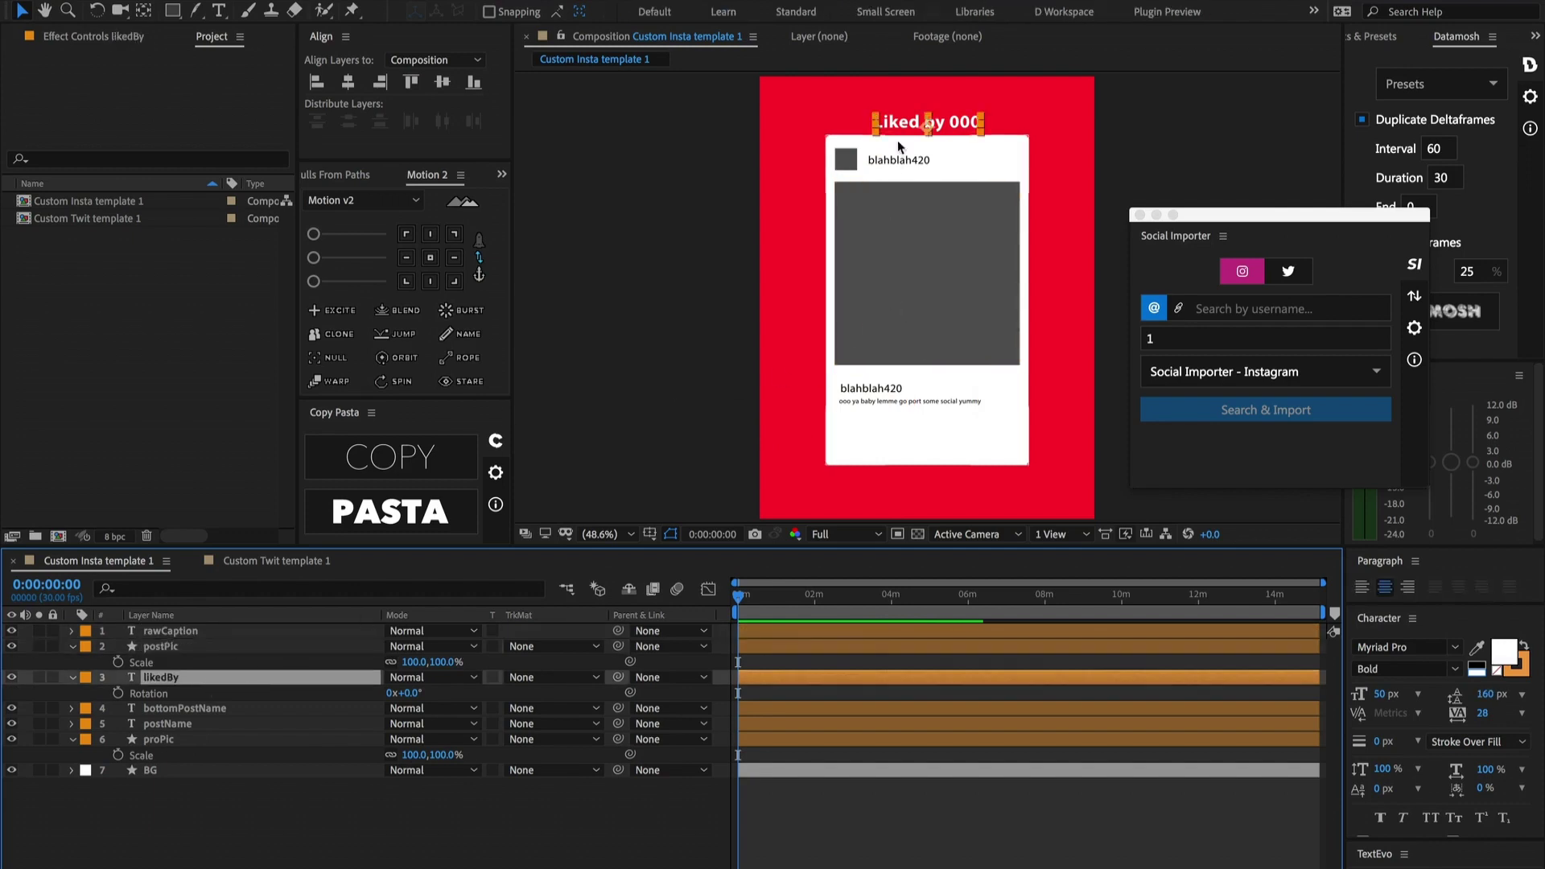
{"action": "left_click", "coordinate": [198, 712]}
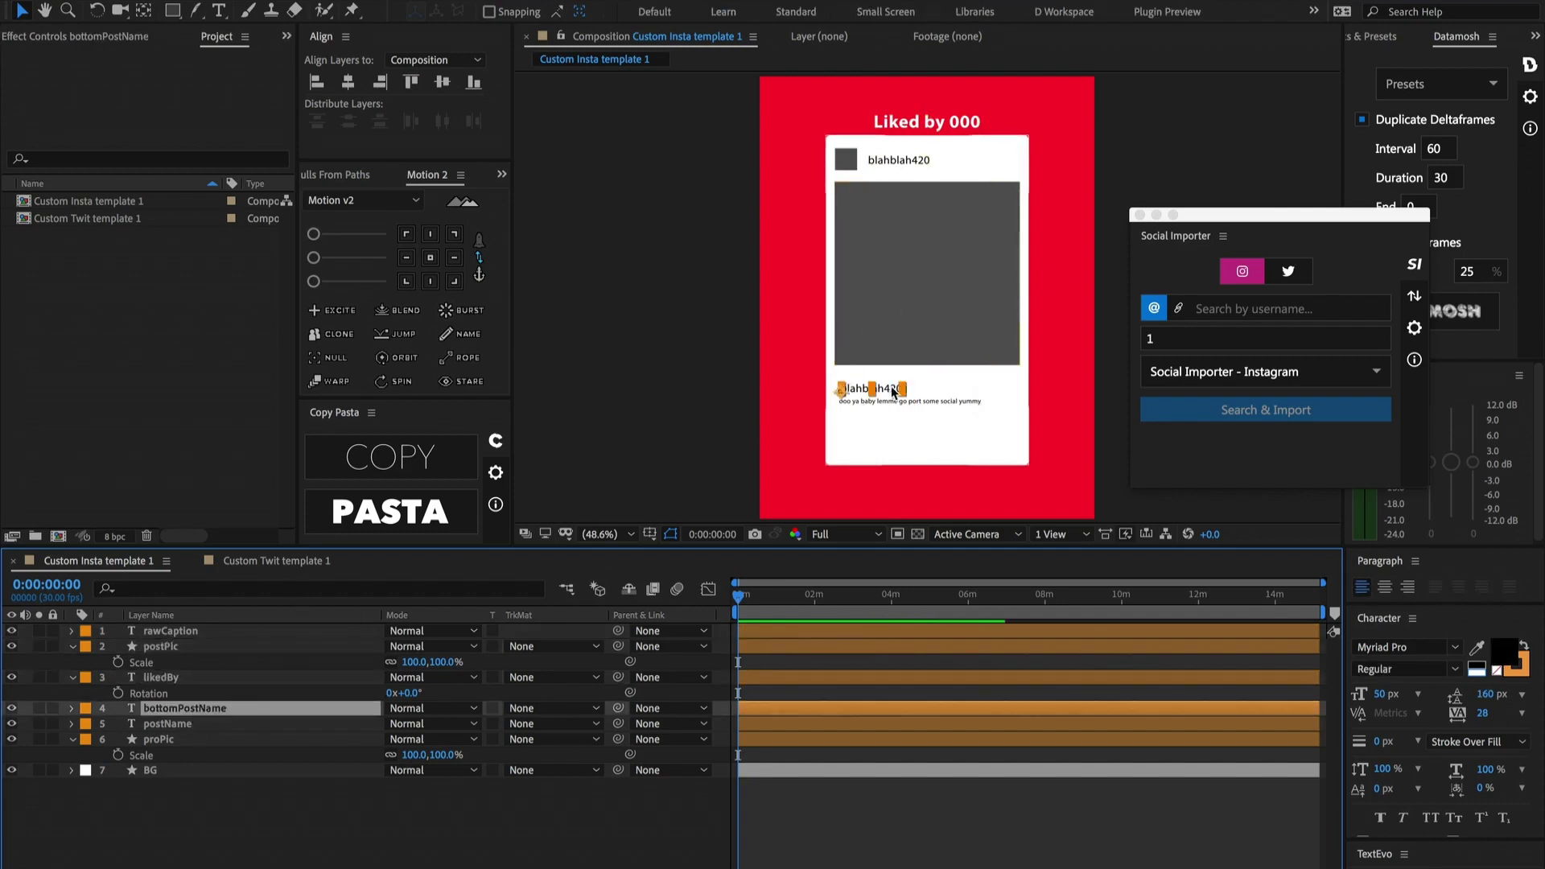
{"action": "left_click", "coordinate": [185, 725]}
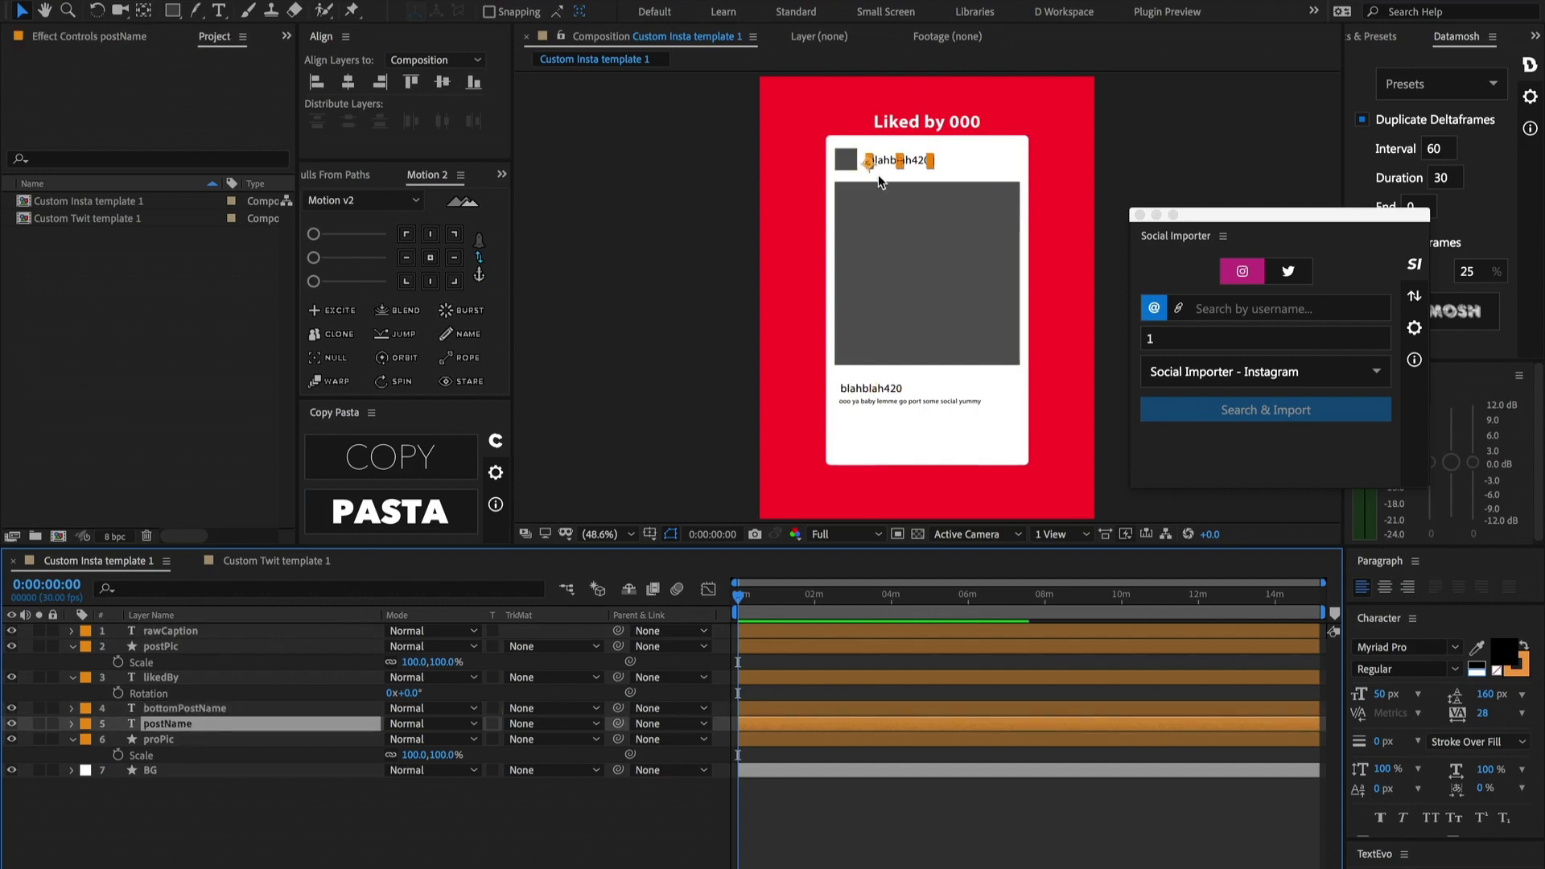
{"action": "left_click", "coordinate": [180, 739]}
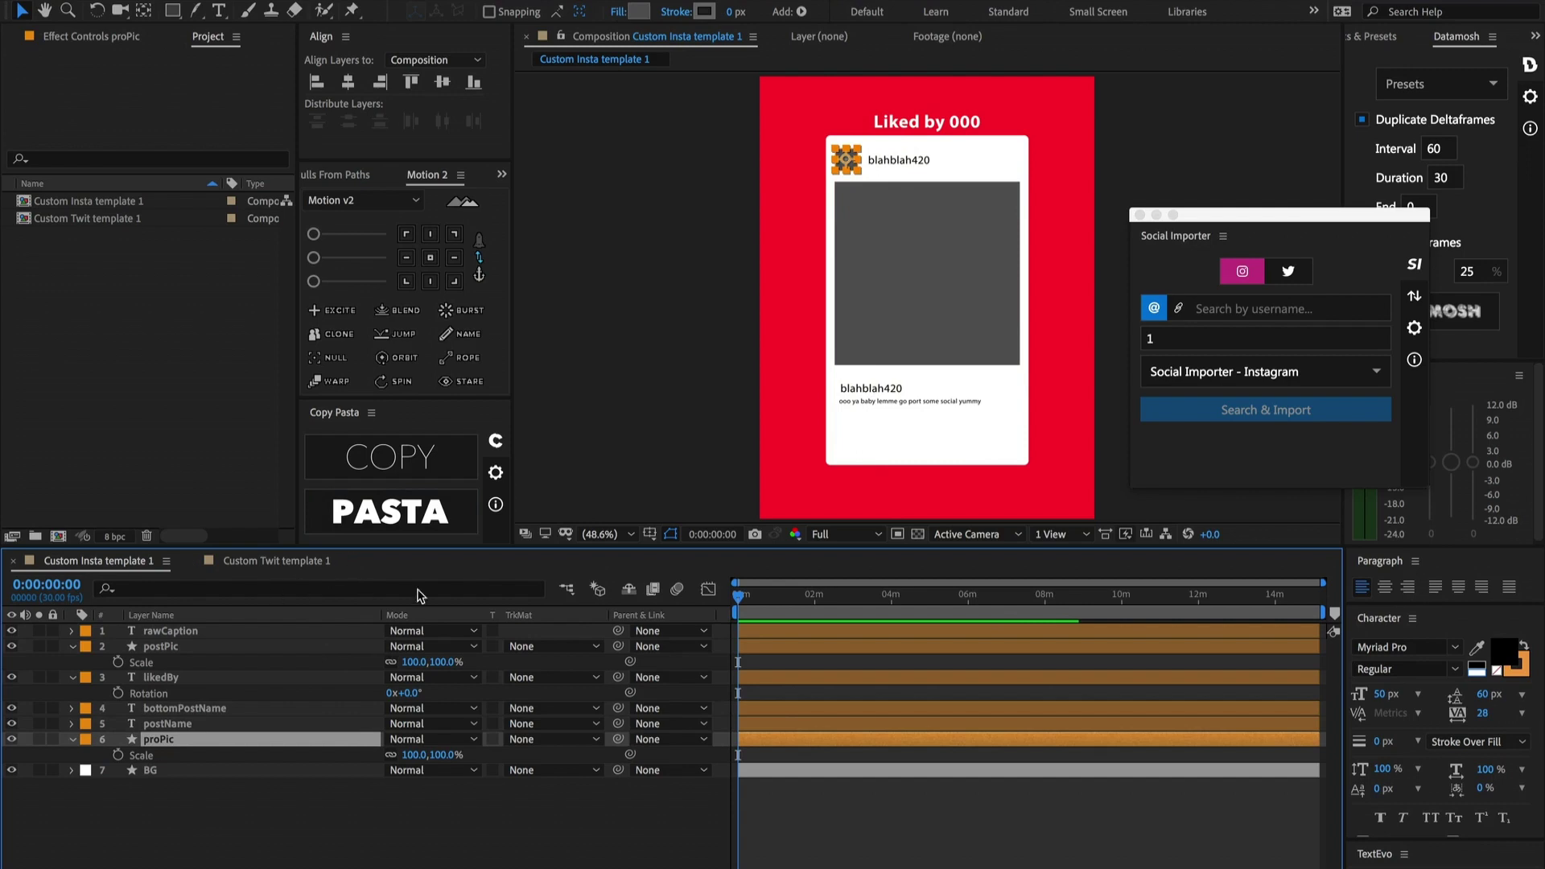
{"action": "left_click", "coordinate": [179, 632]}
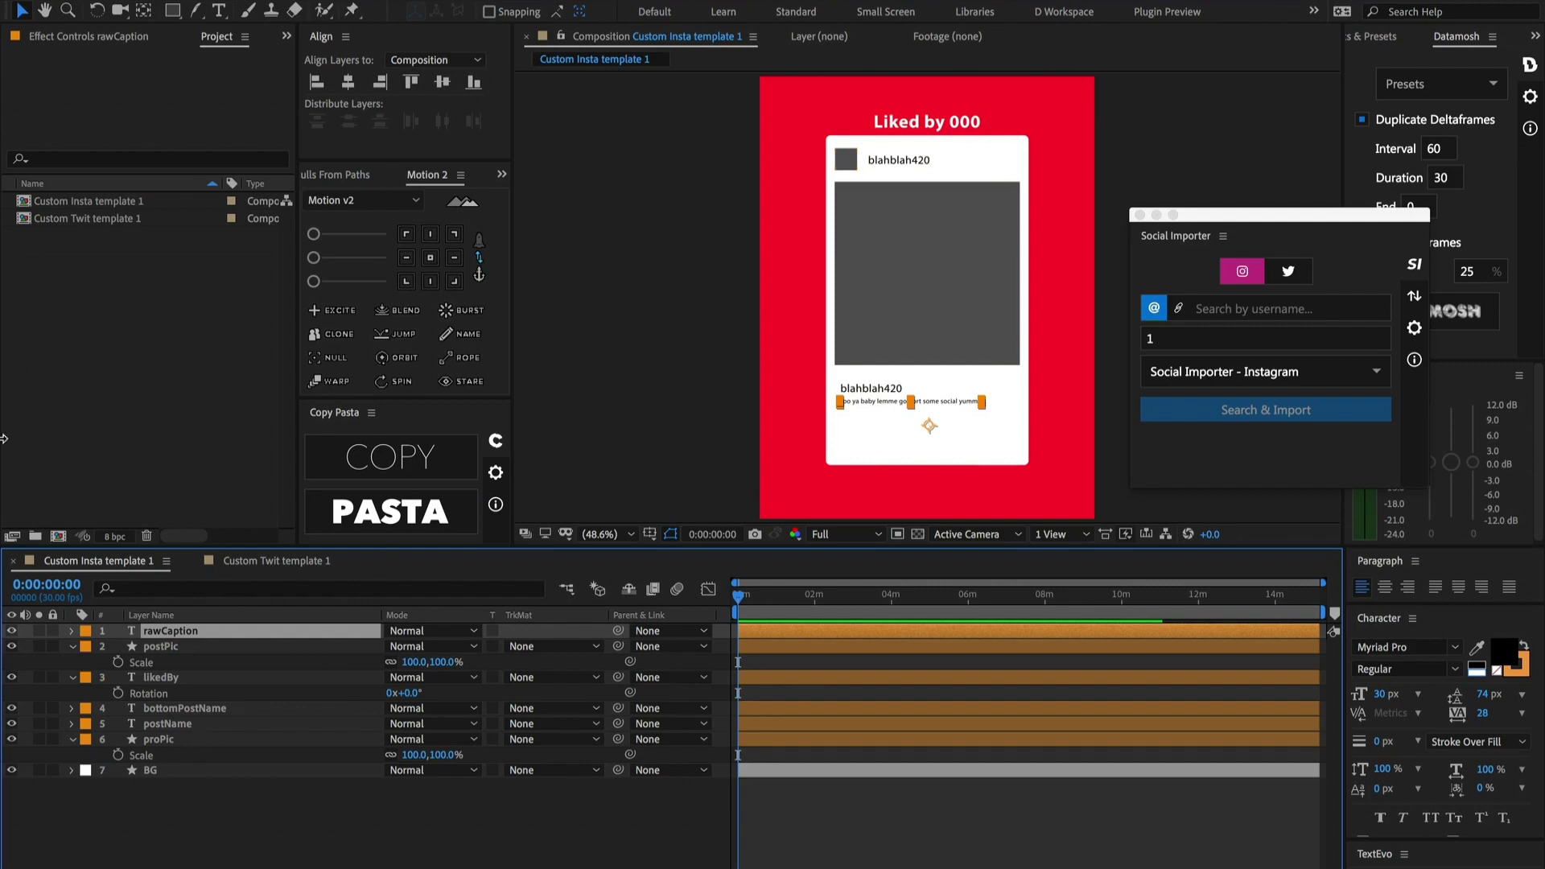
Step: Start a new Social Importer preset named Custom Insta Template and choose Custom templates.aep as its project file
{"action": "left_click", "coordinate": [1414, 329]}
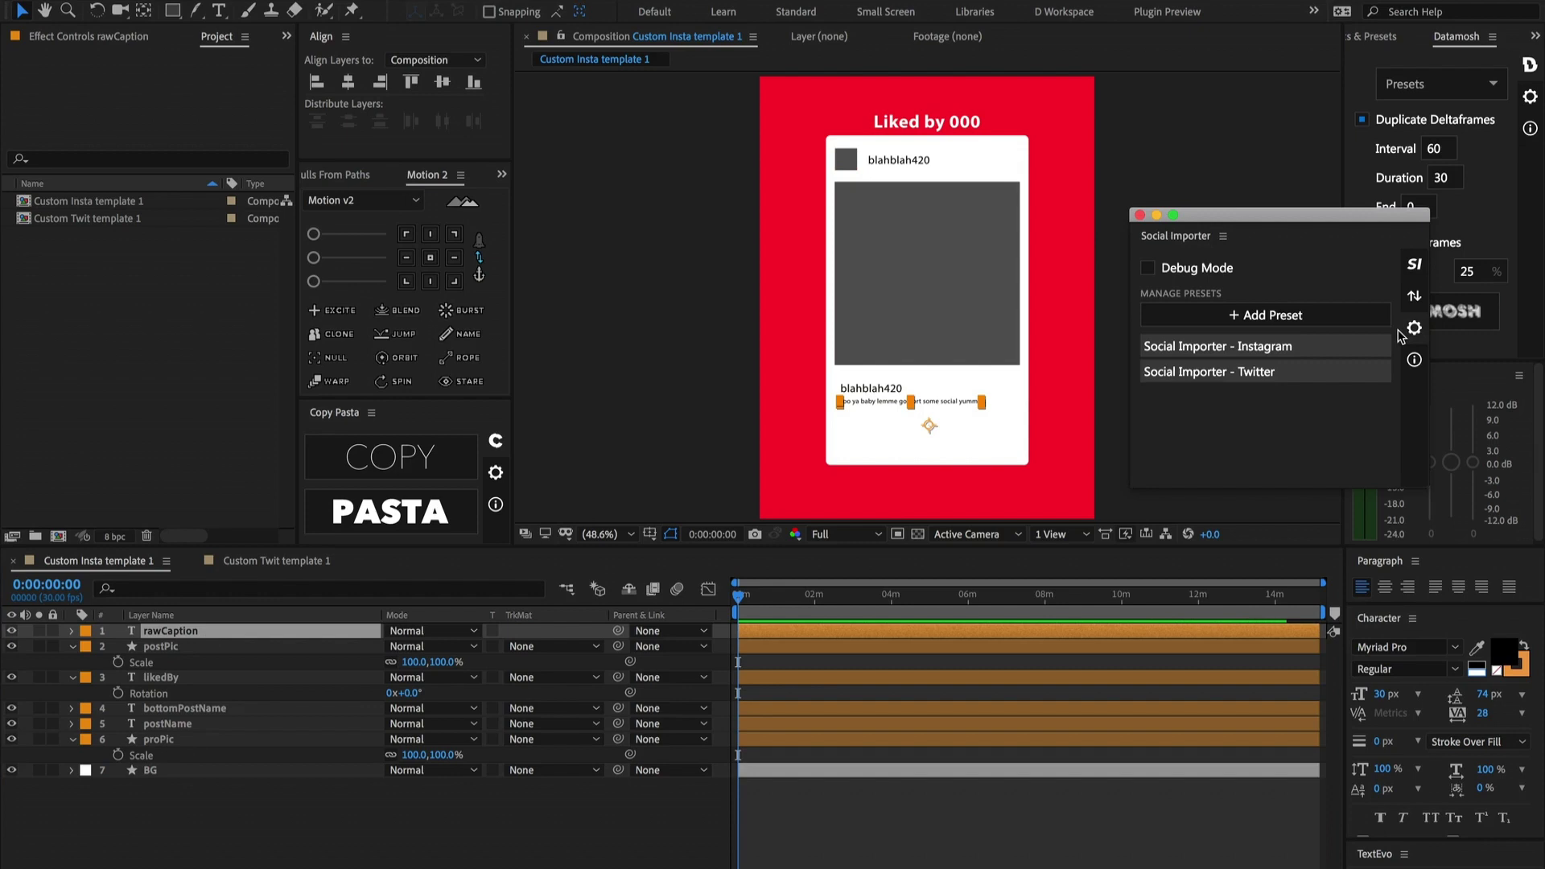
{"action": "left_click", "coordinate": [1290, 319]}
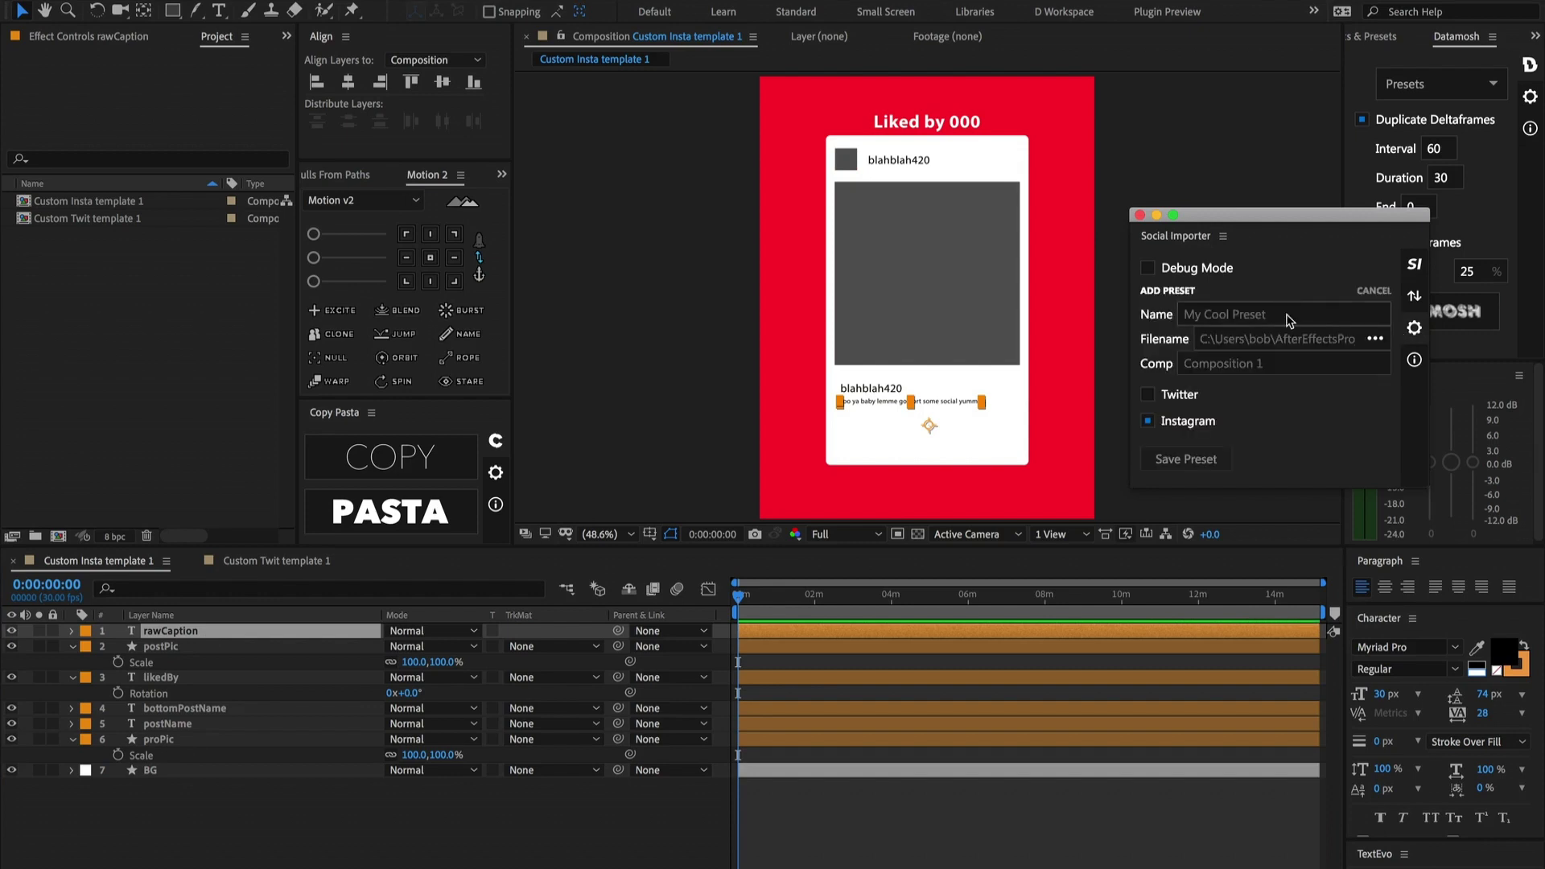
{"action": "left_click", "coordinate": [1290, 316]}
{"action": "type", "text": "Cust"}
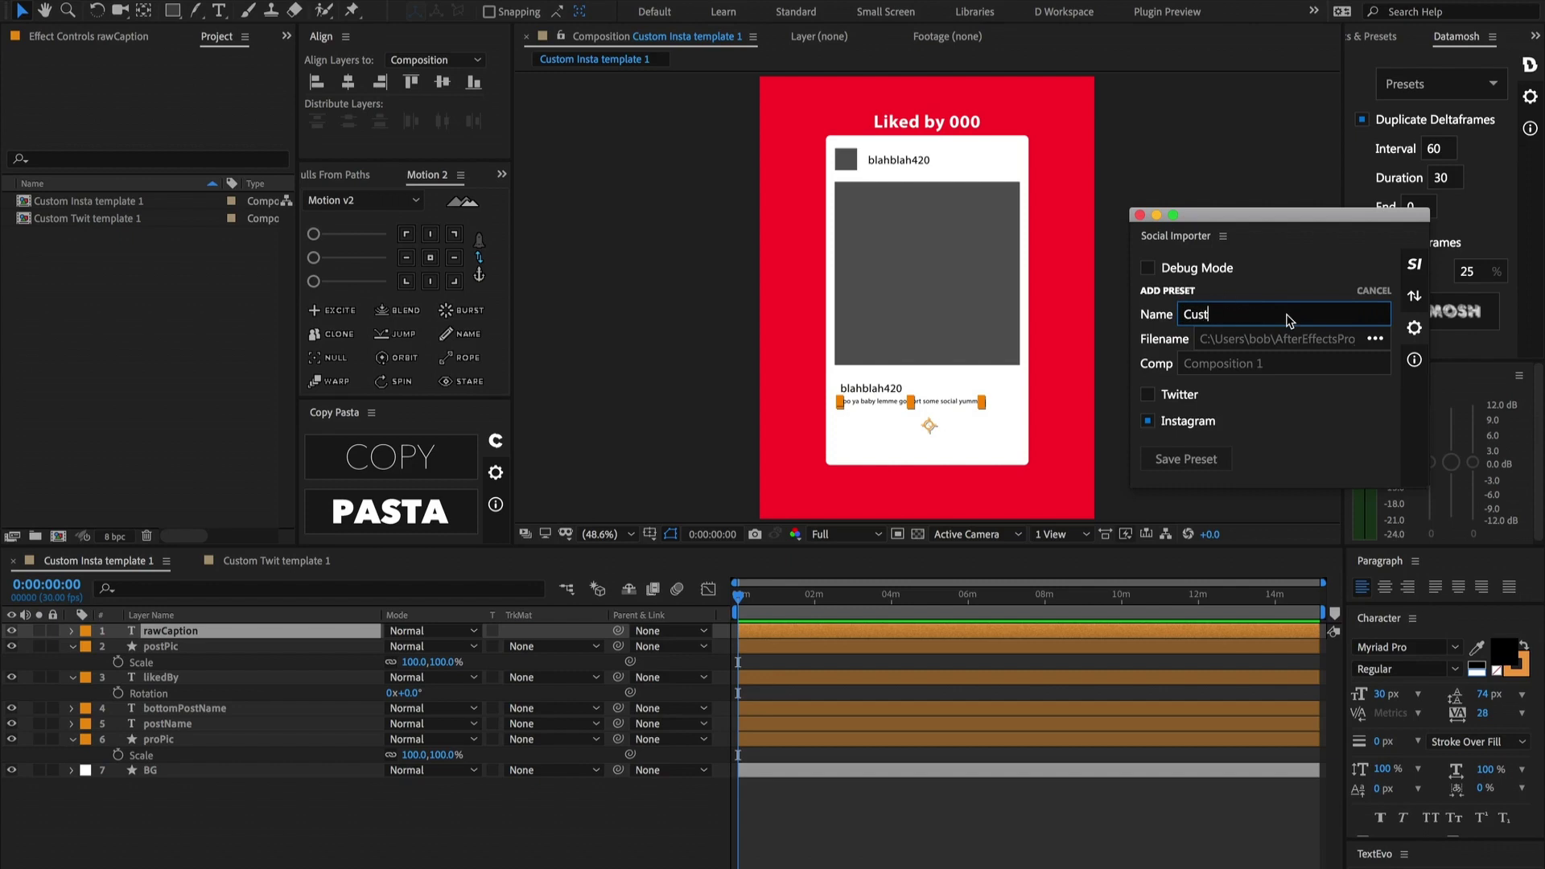
{"action": "type", "text": "om Insta Template"}
{"action": "left_click", "coordinate": [1375, 338]}
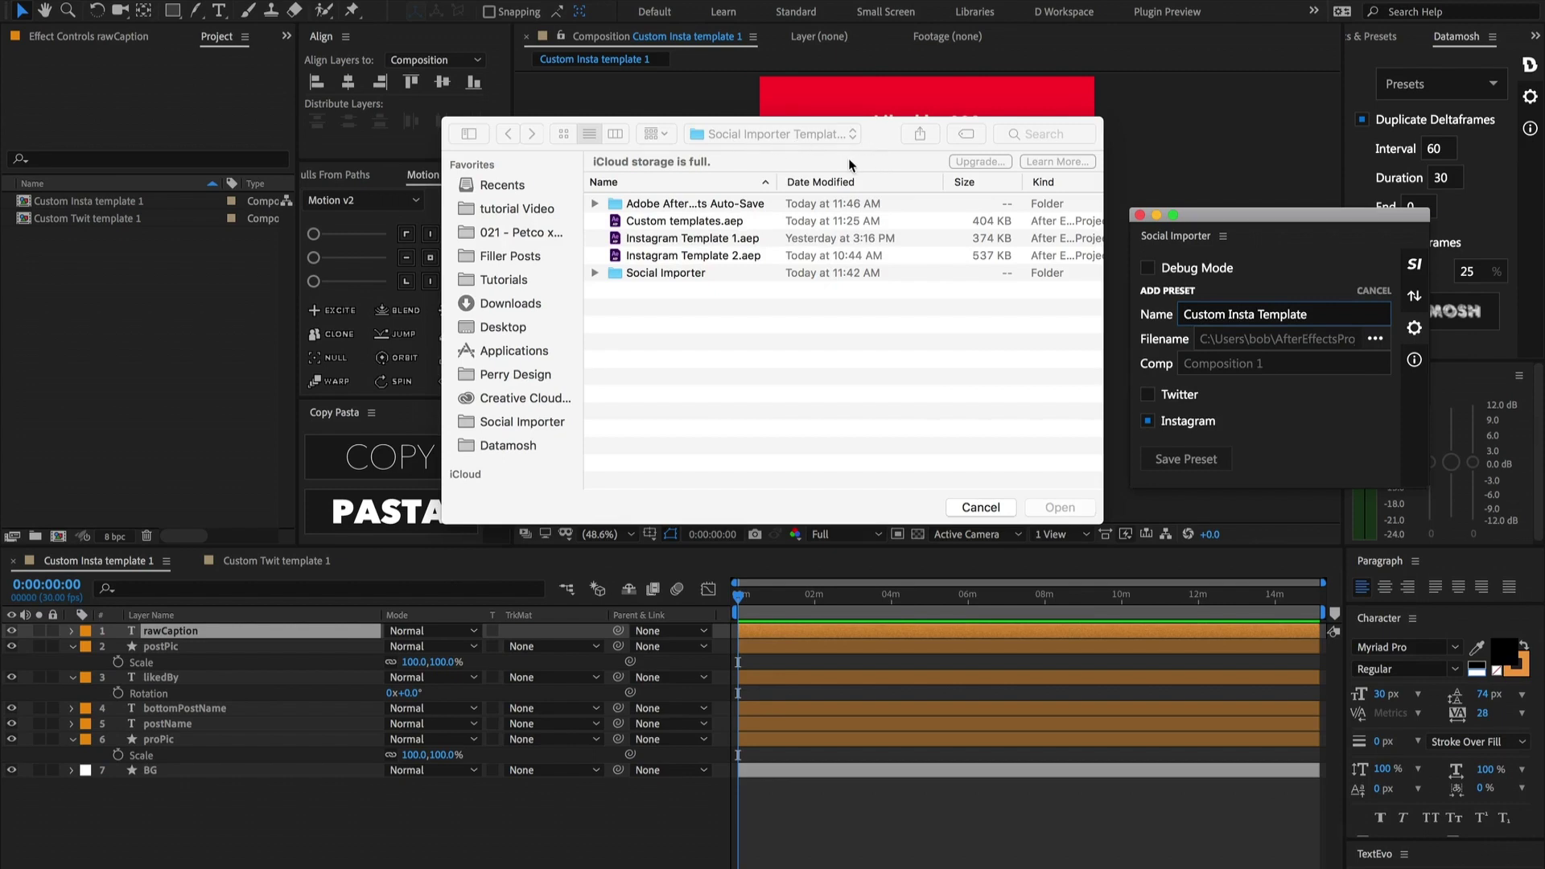
{"action": "left_click", "coordinate": [673, 227]}
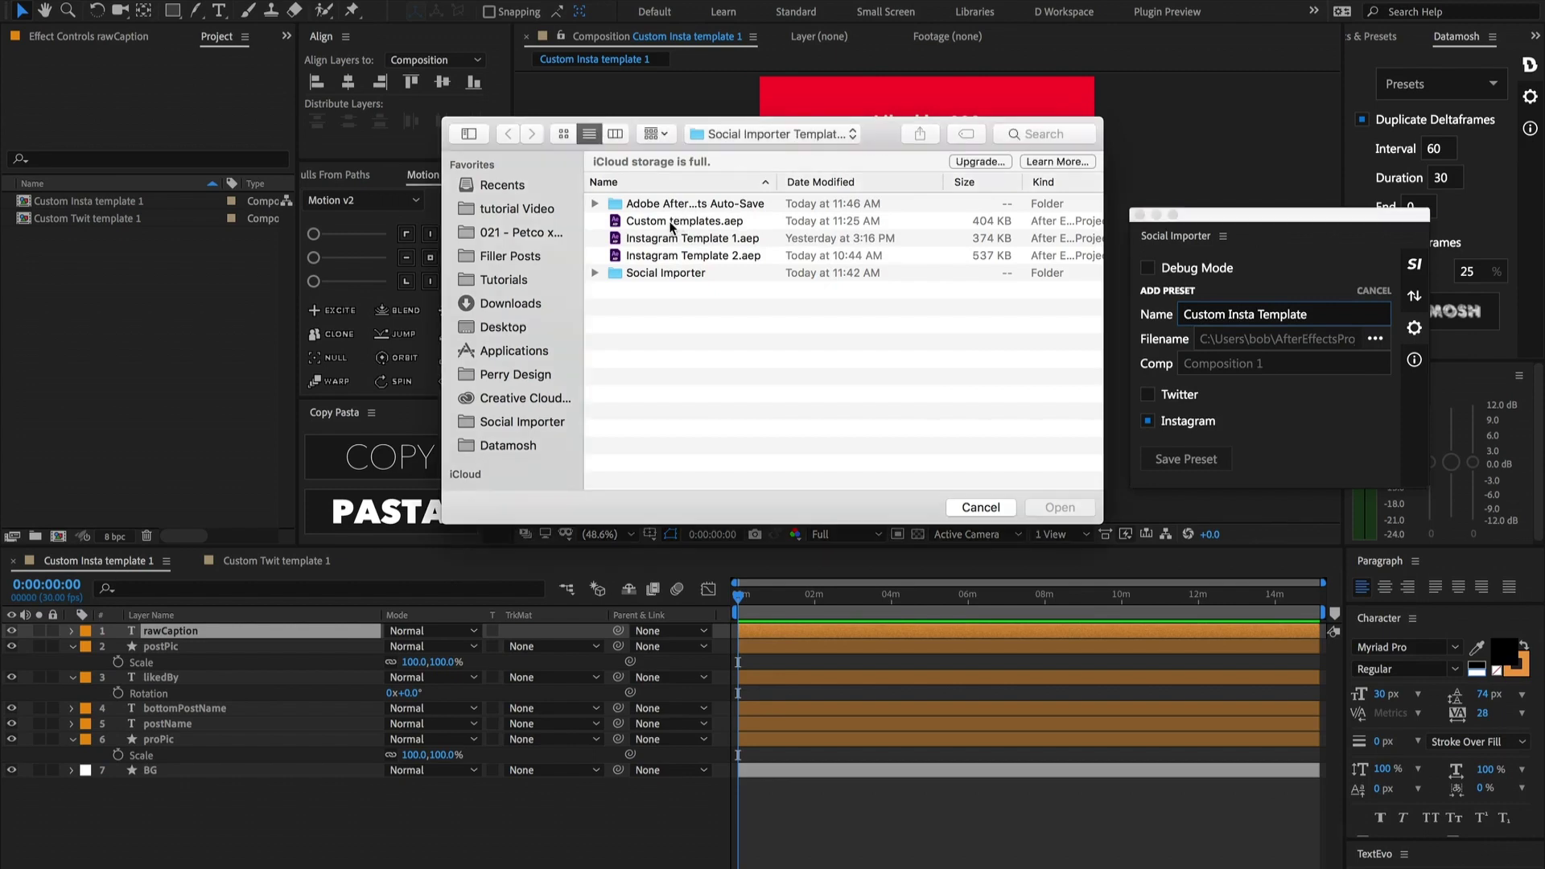
{"action": "left_click", "coordinate": [654, 228]}
{"action": "left_click", "coordinate": [1058, 507]}
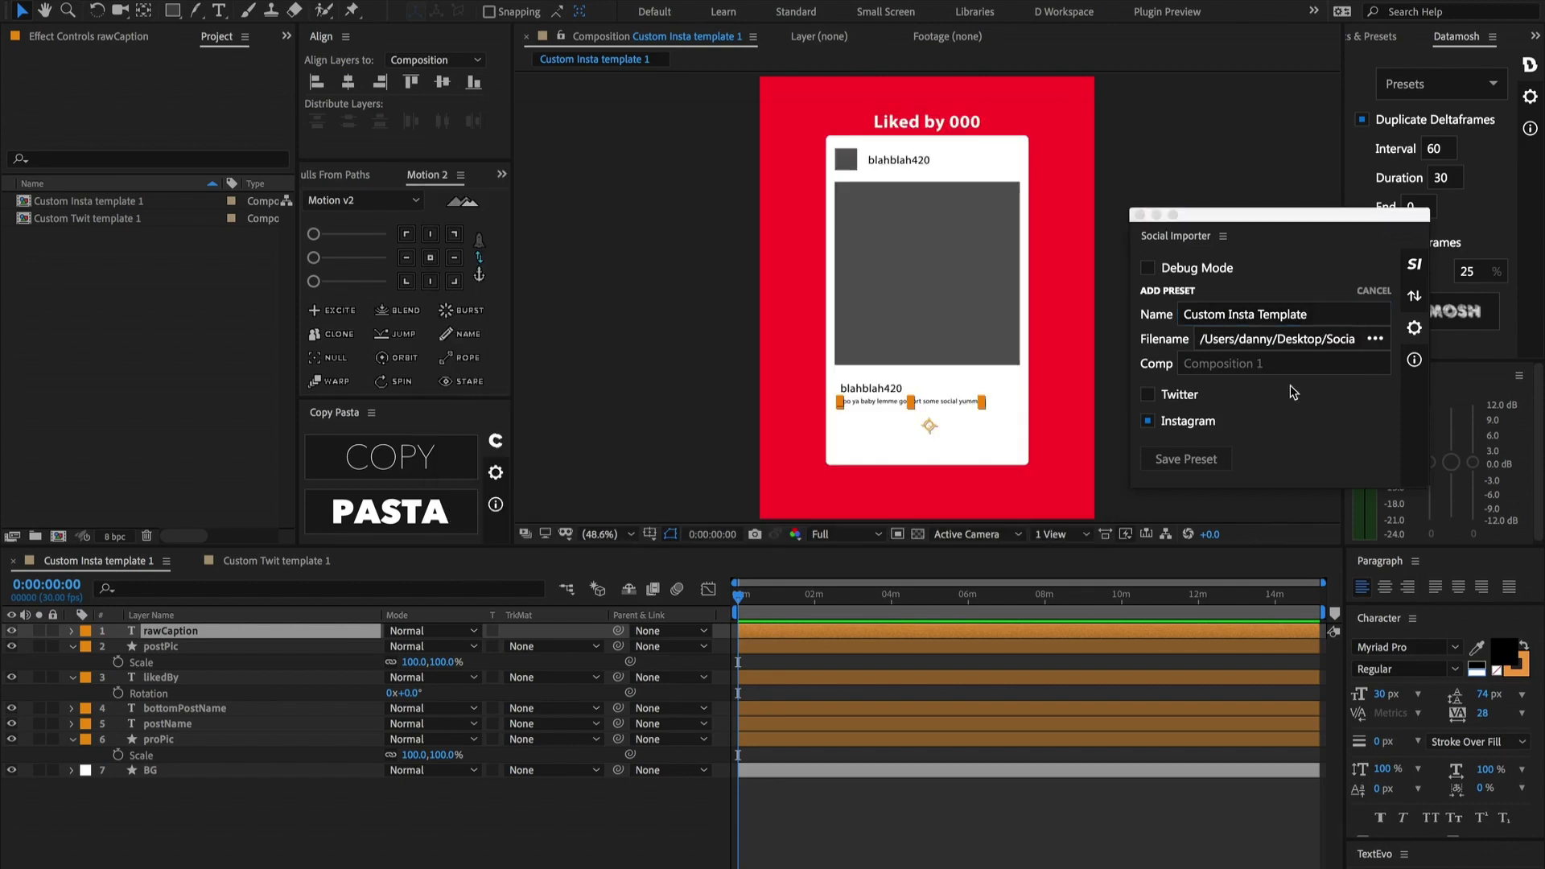
Step: Set the new preset's comp to Custom Insta template 1 and save it as an Instagram preset
{"action": "left_click", "coordinate": [123, 202]}
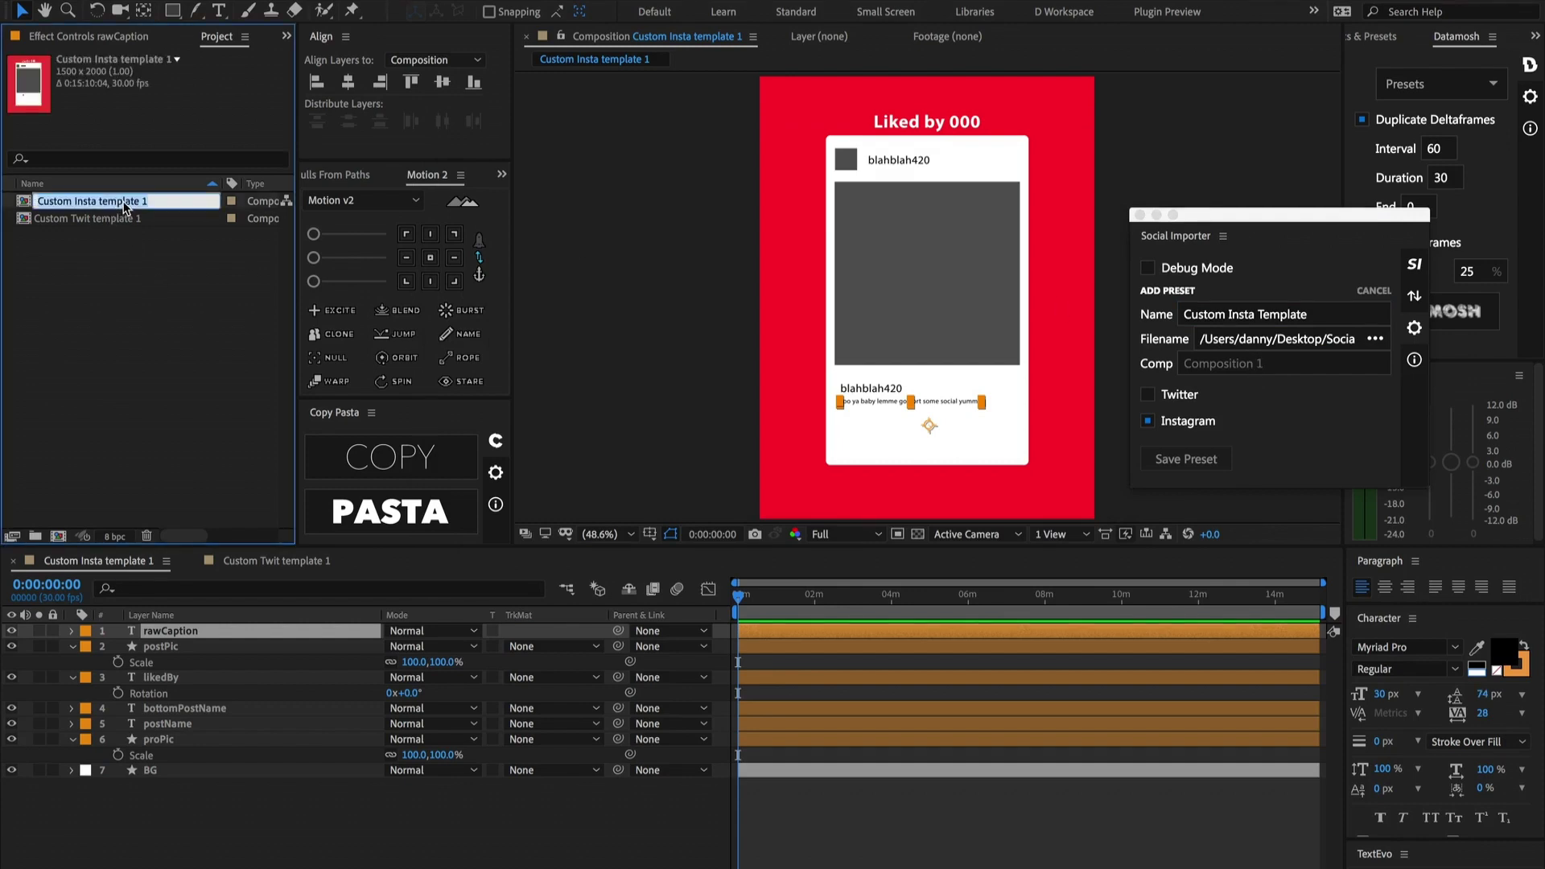
{"action": "left_click", "coordinate": [1199, 363]}
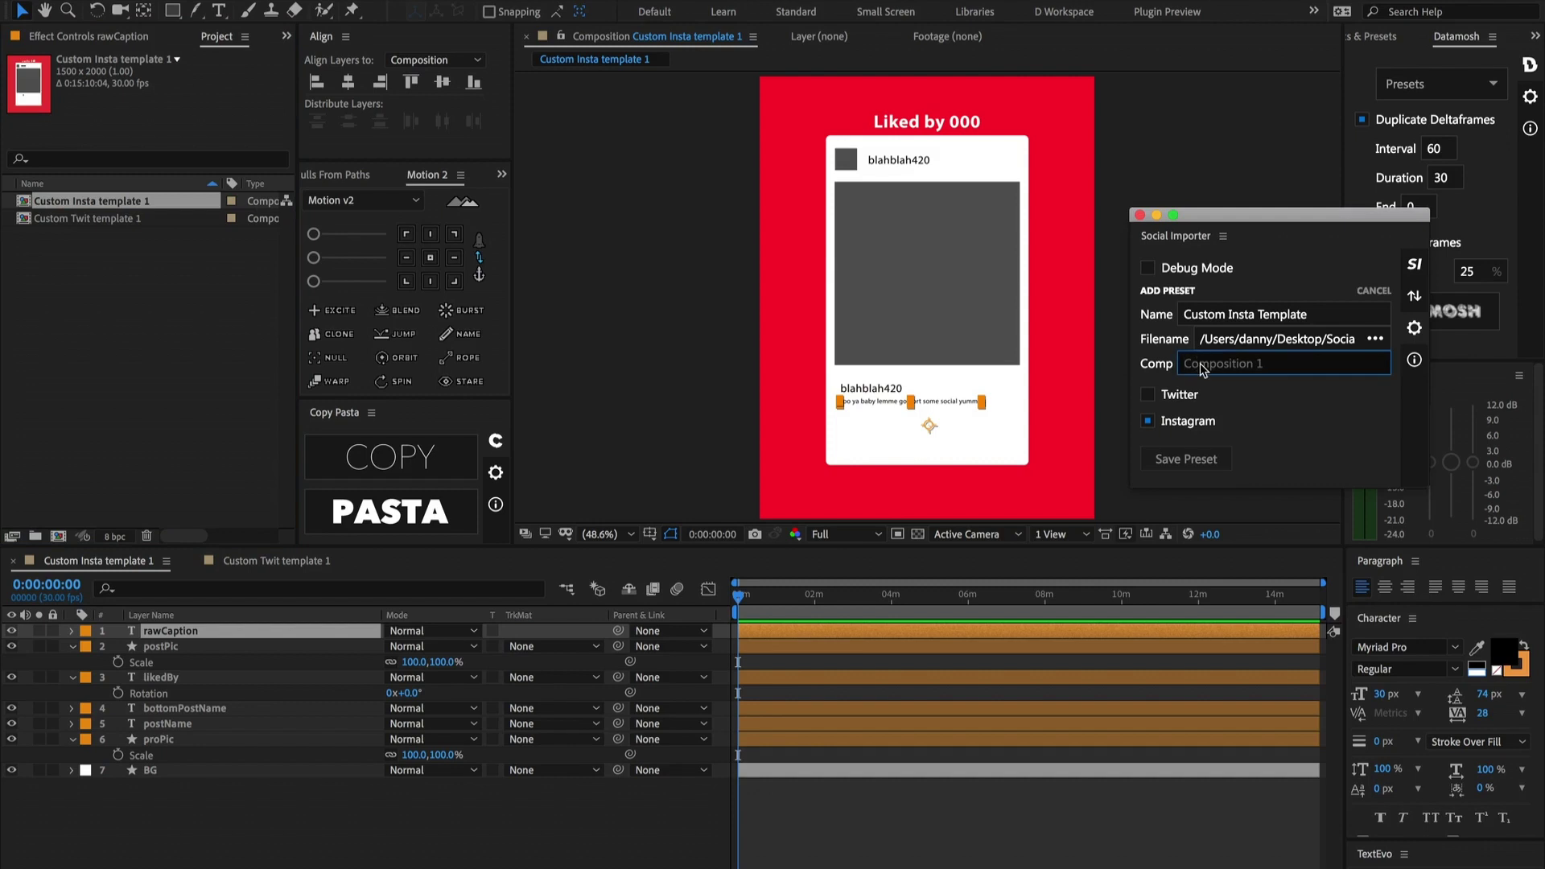
{"action": "type", "text": "Custom Insta template 1"}
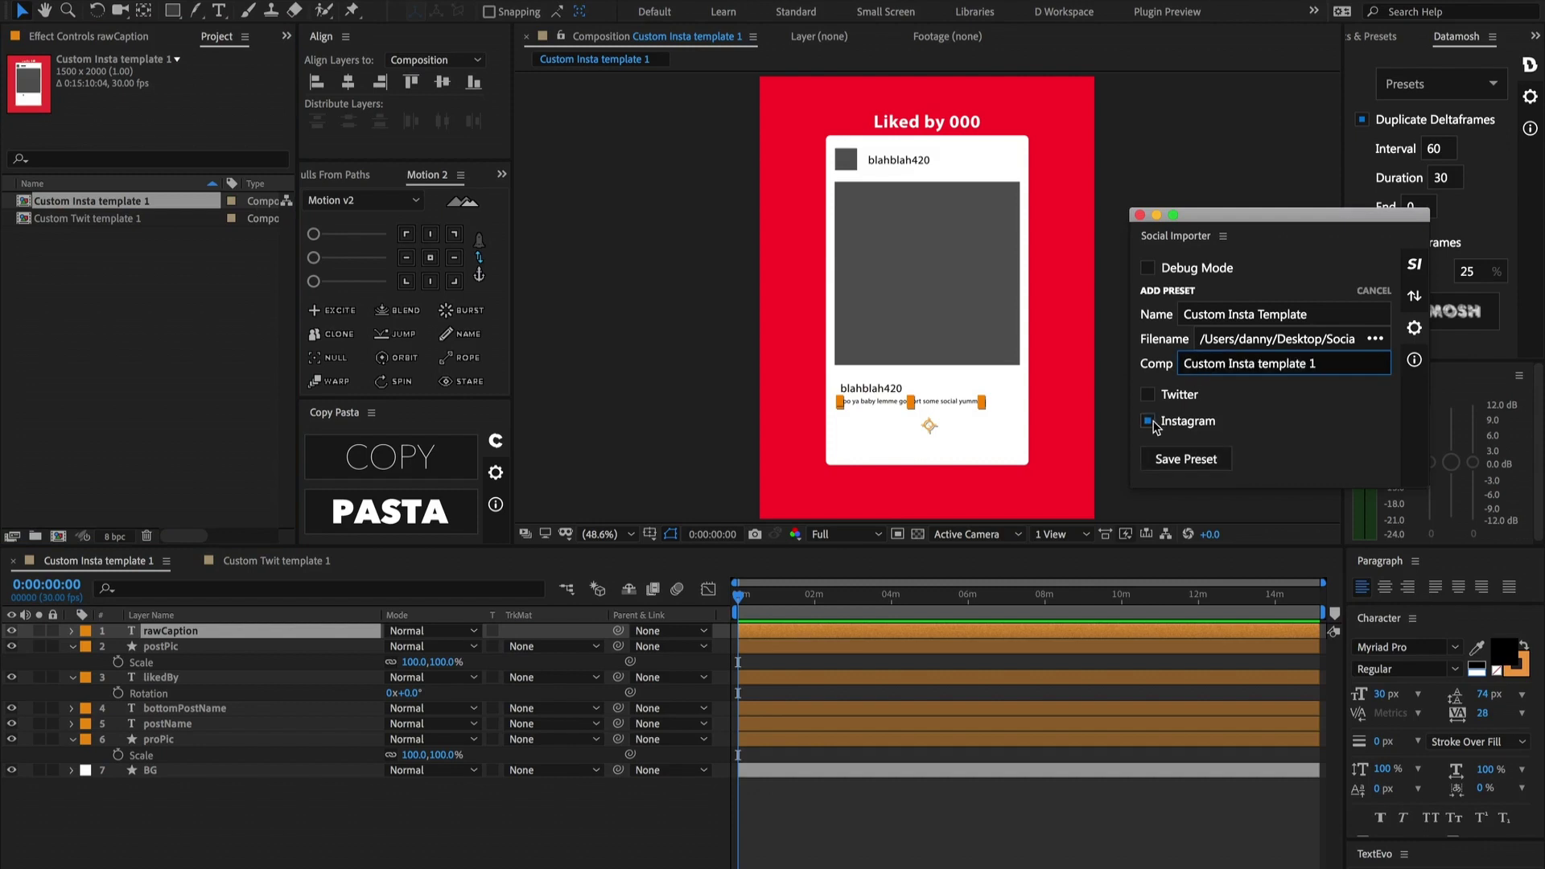
{"action": "left_click", "coordinate": [1180, 460]}
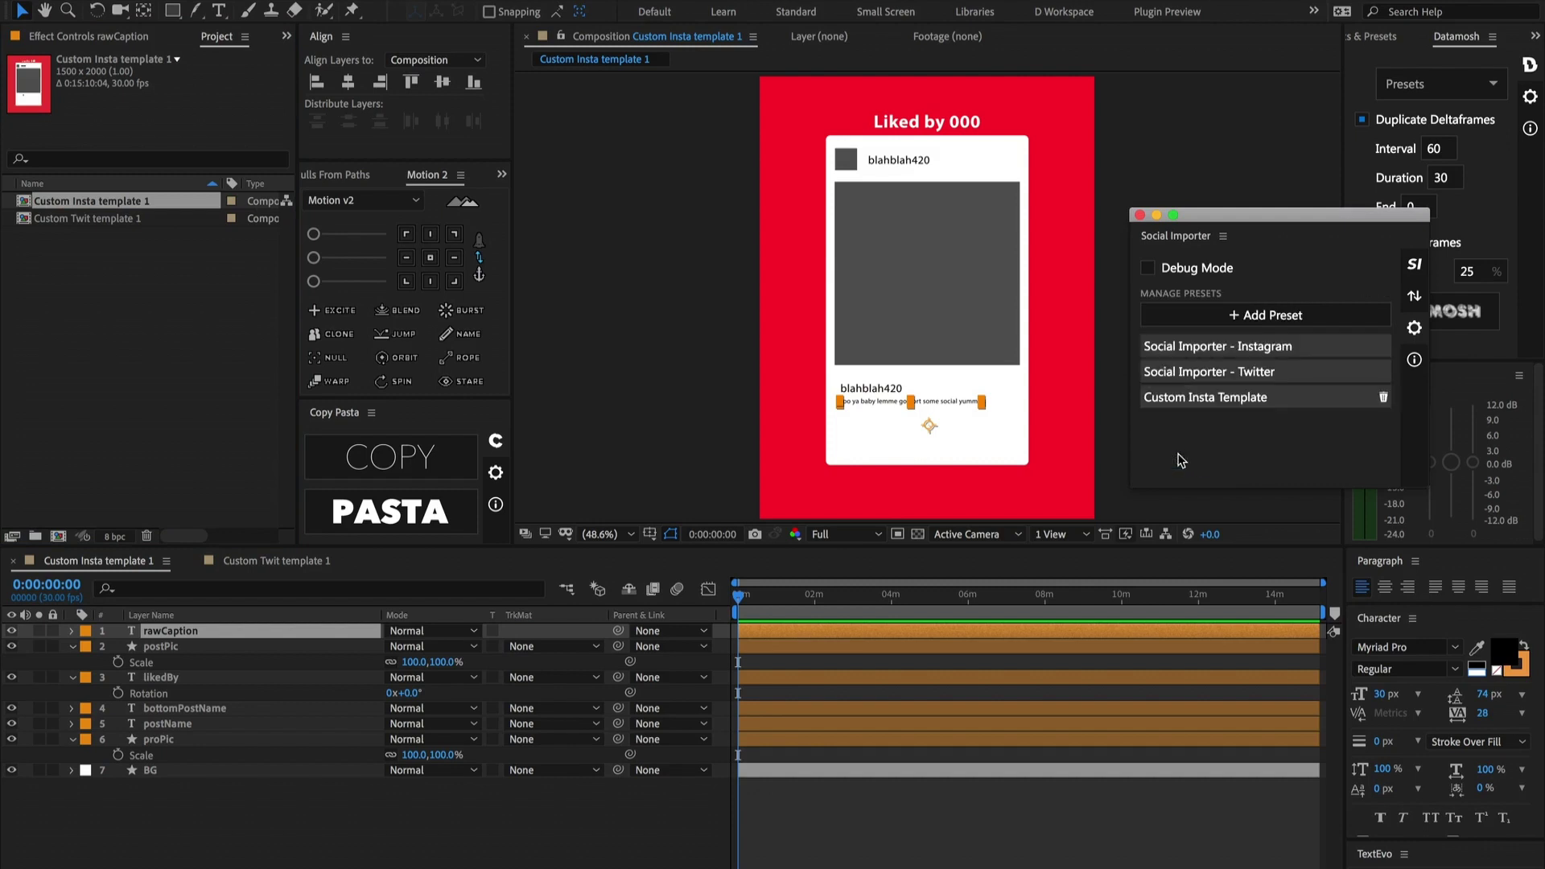
Step: Start a new Social Importer preset named Custom Twitter Template and choose Custom templates.aep as its project file
{"action": "left_click", "coordinate": [1278, 314]}
{"action": "left_click", "coordinate": [1253, 314]}
{"action": "type", "text": "Cu"}
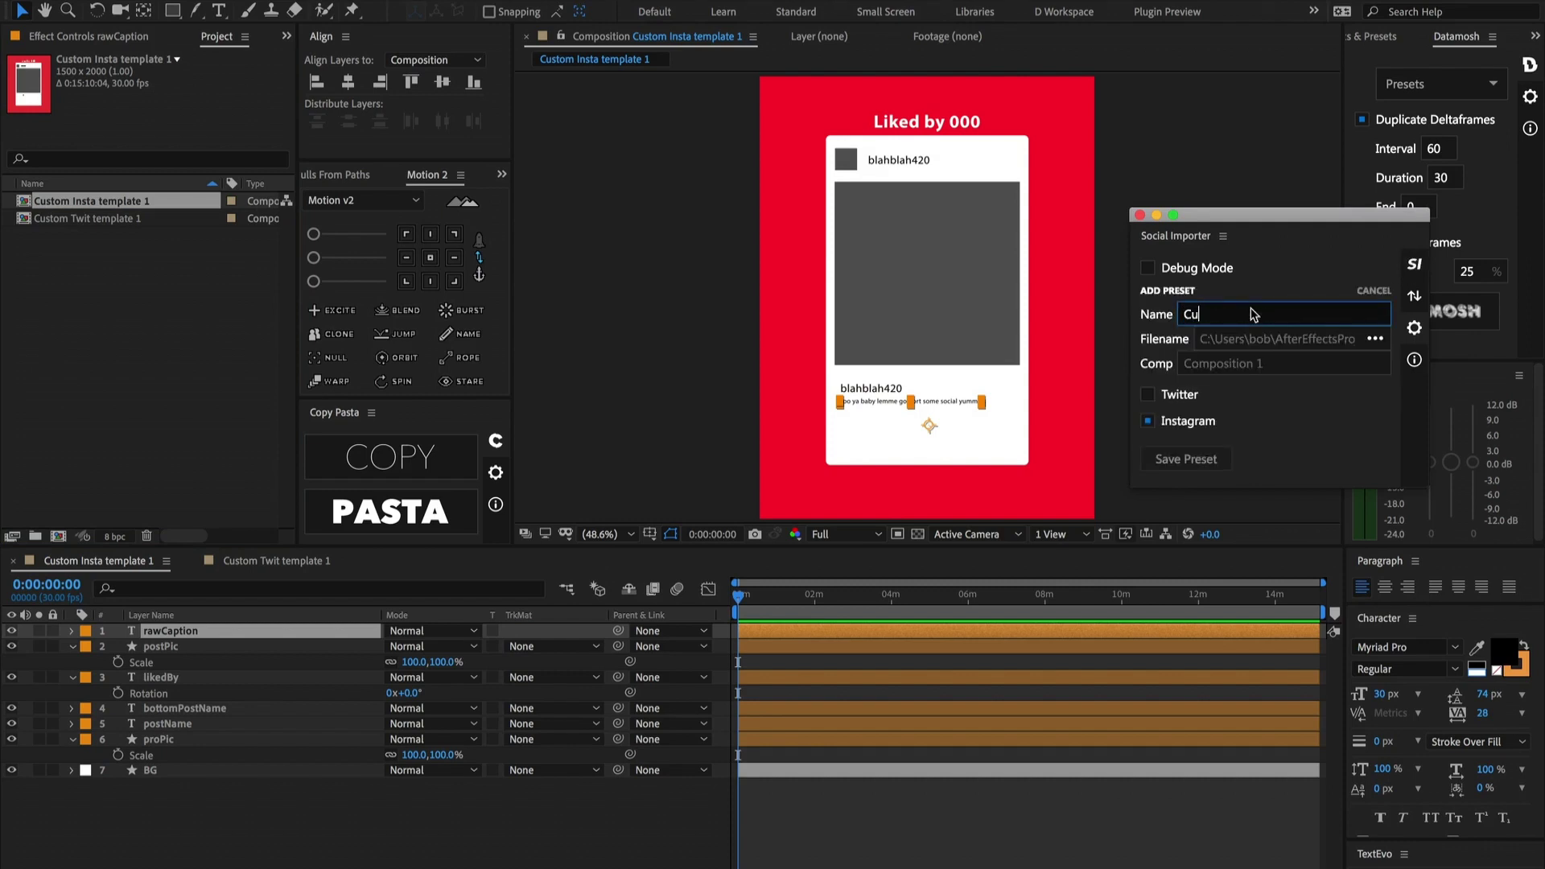
{"action": "type", "text": "stom Twitter Template"}
{"action": "left_click", "coordinate": [1376, 341]}
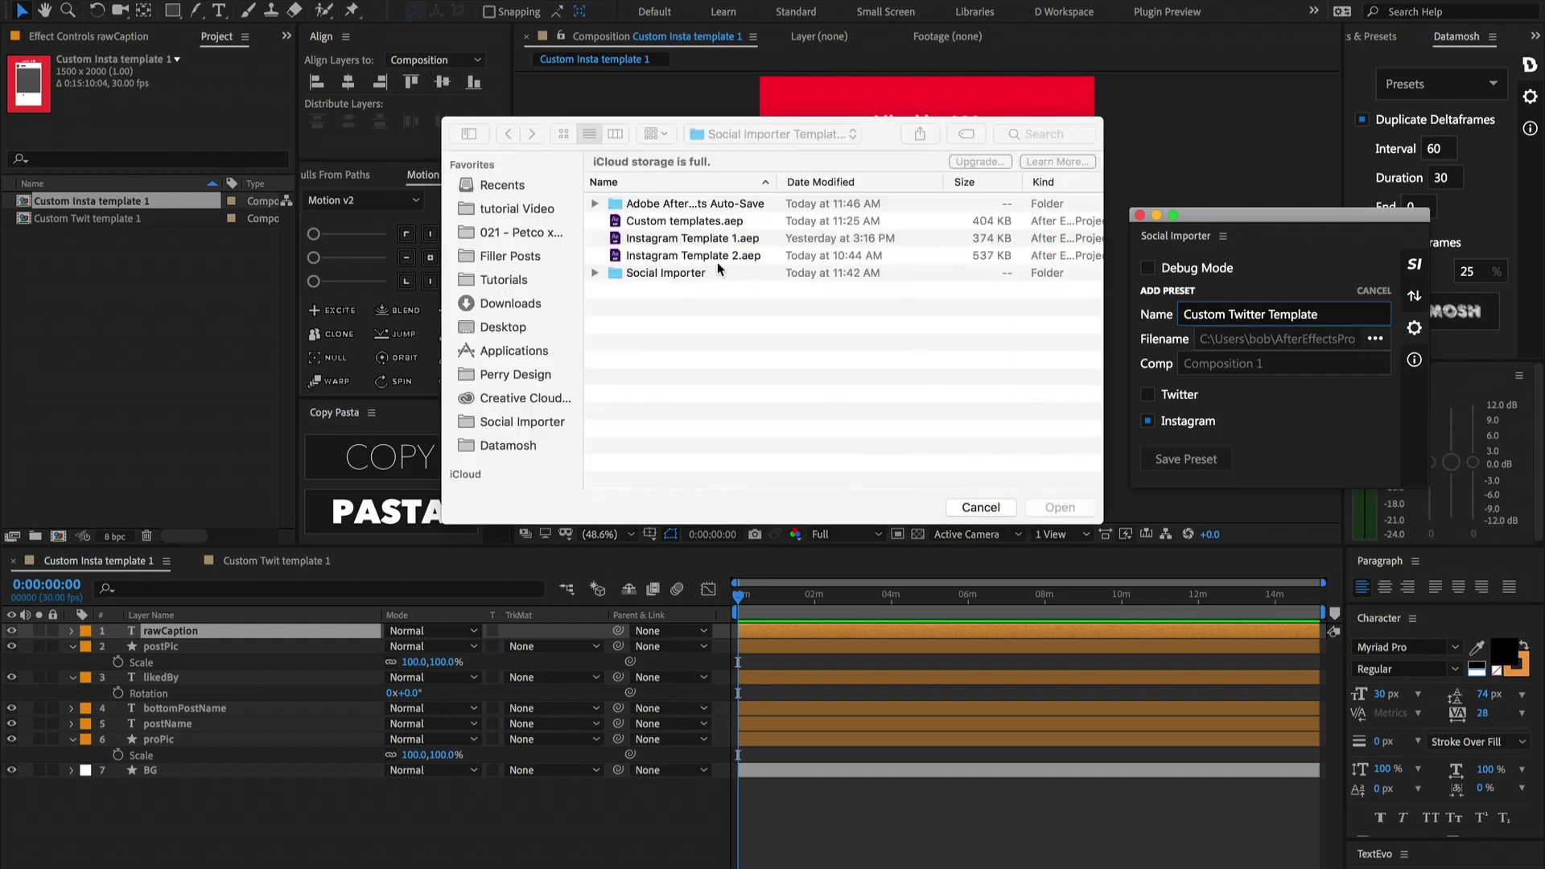
{"action": "left_click", "coordinate": [668, 220]}
{"action": "left_click", "coordinate": [1061, 507]}
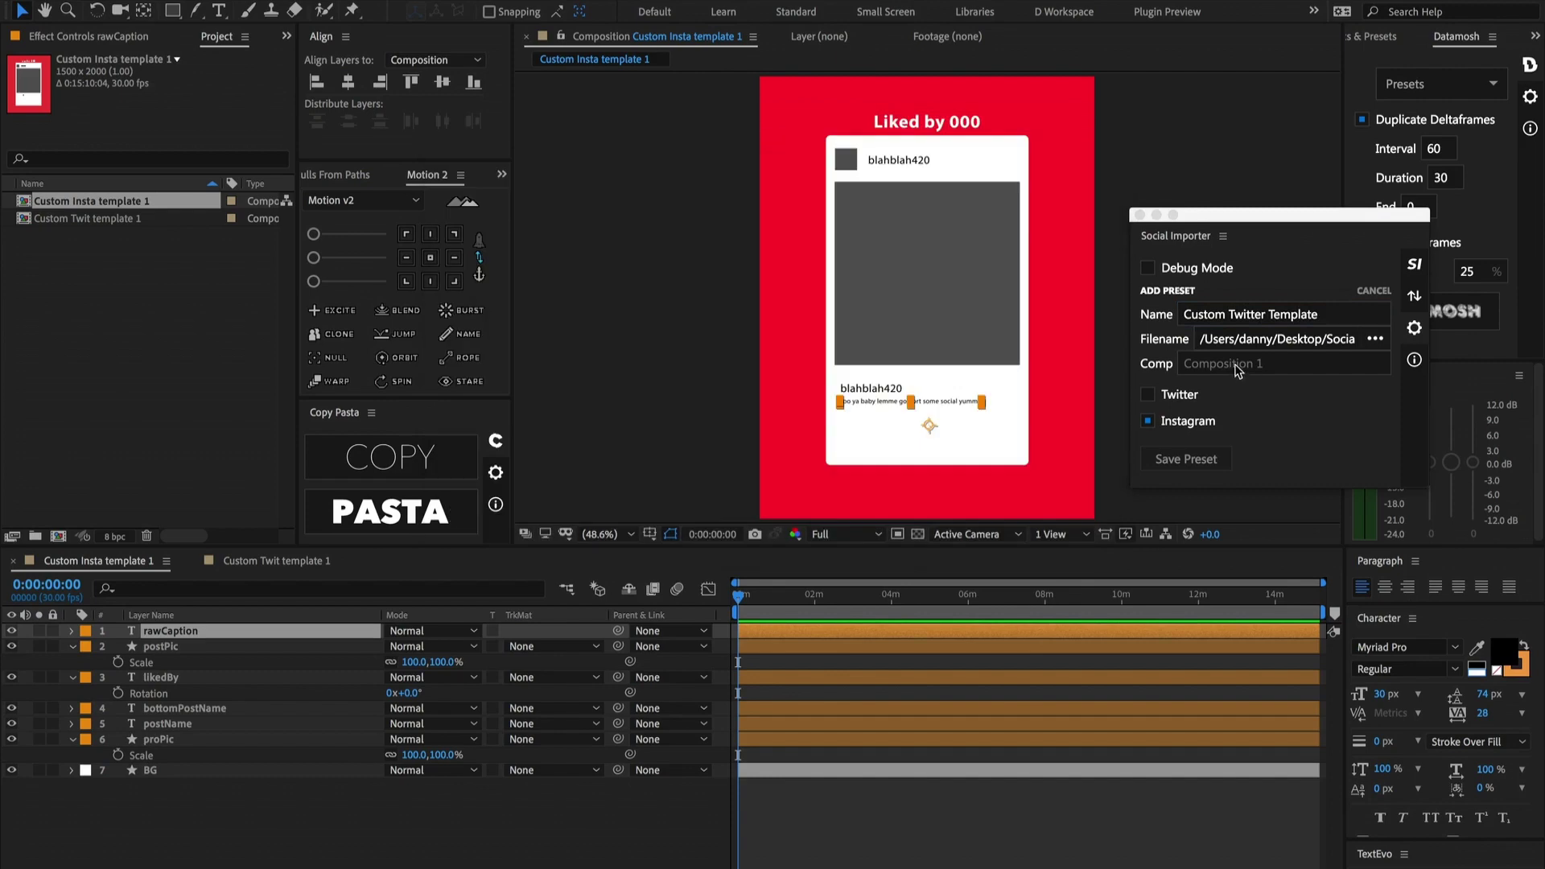
Step: Set the new preset's comp to Custom Twit template 1 and save it as a Twitter-only preset
{"action": "left_click", "coordinate": [105, 221]}
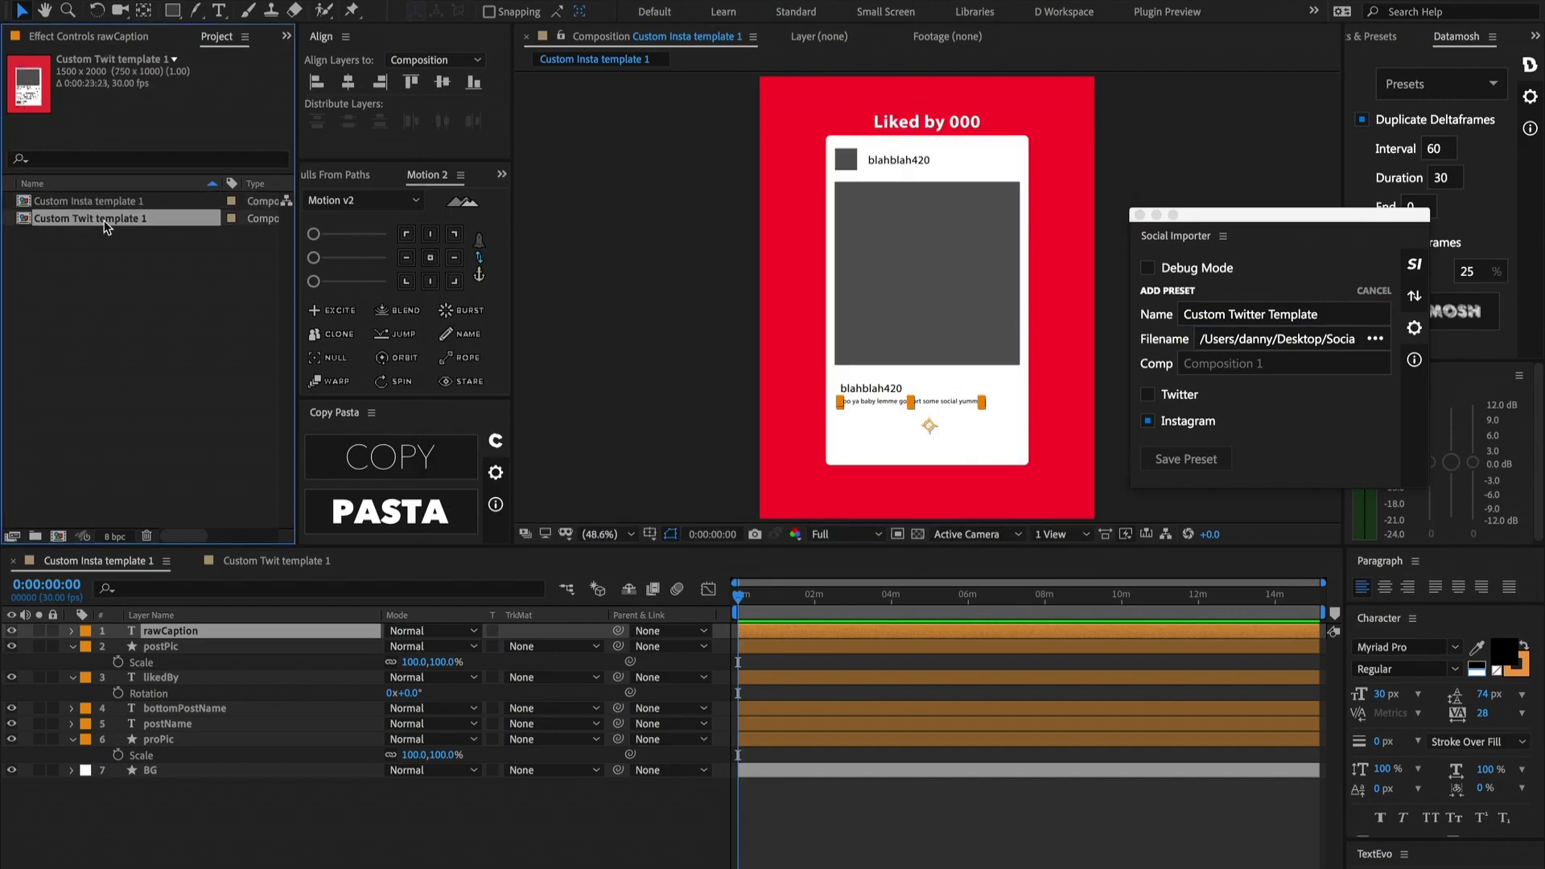
{"action": "key", "text": "Return"}
{"action": "key", "text": "super+c"}
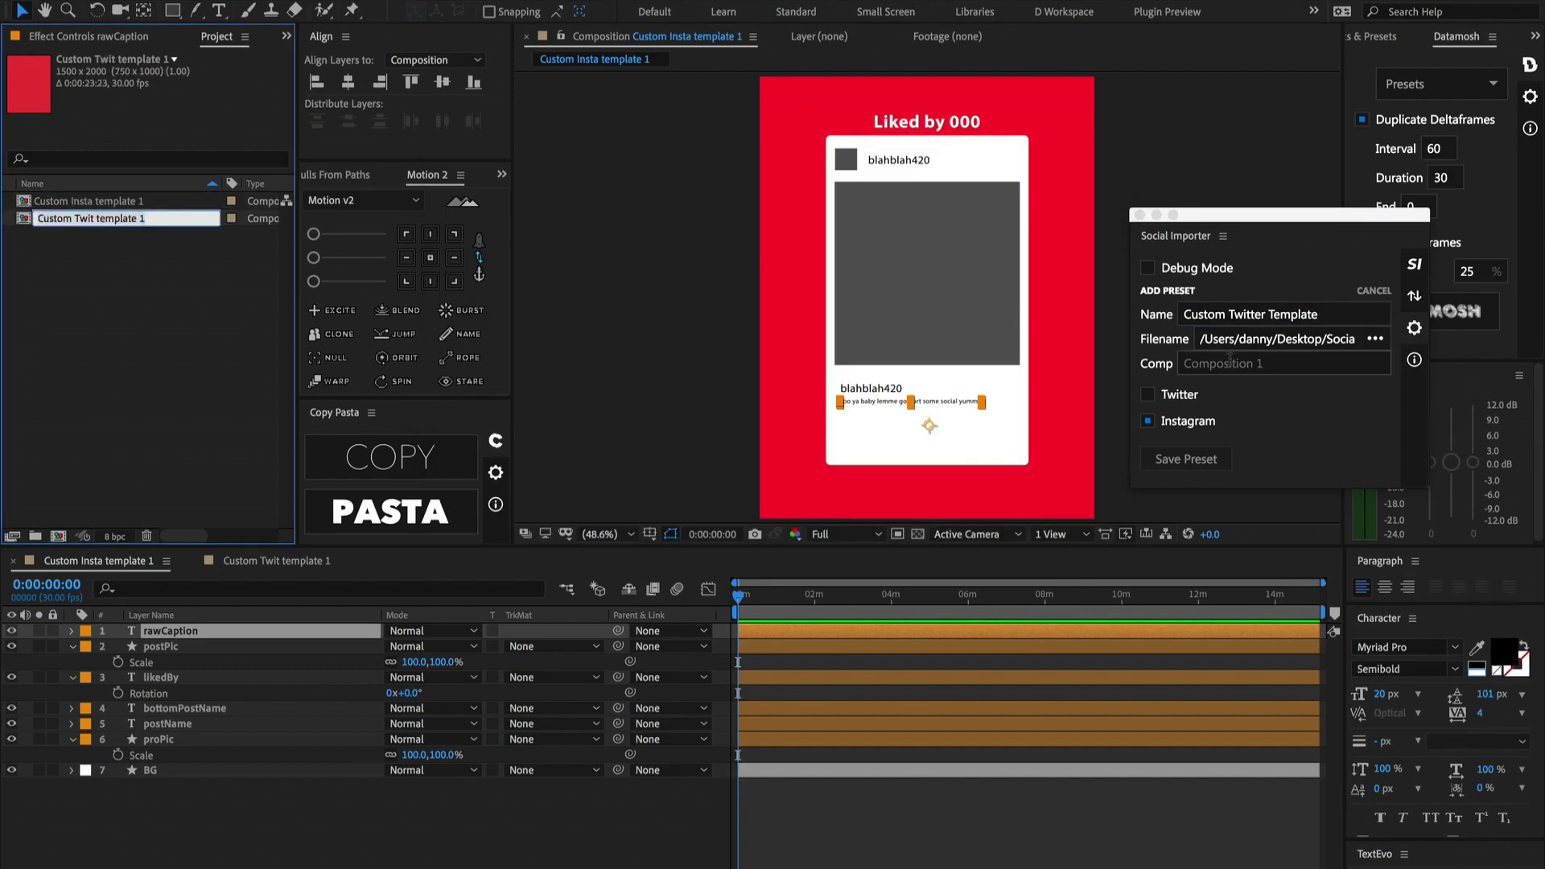
{"action": "left_click", "coordinate": [1231, 364]}
{"action": "key", "text": "super+v"}
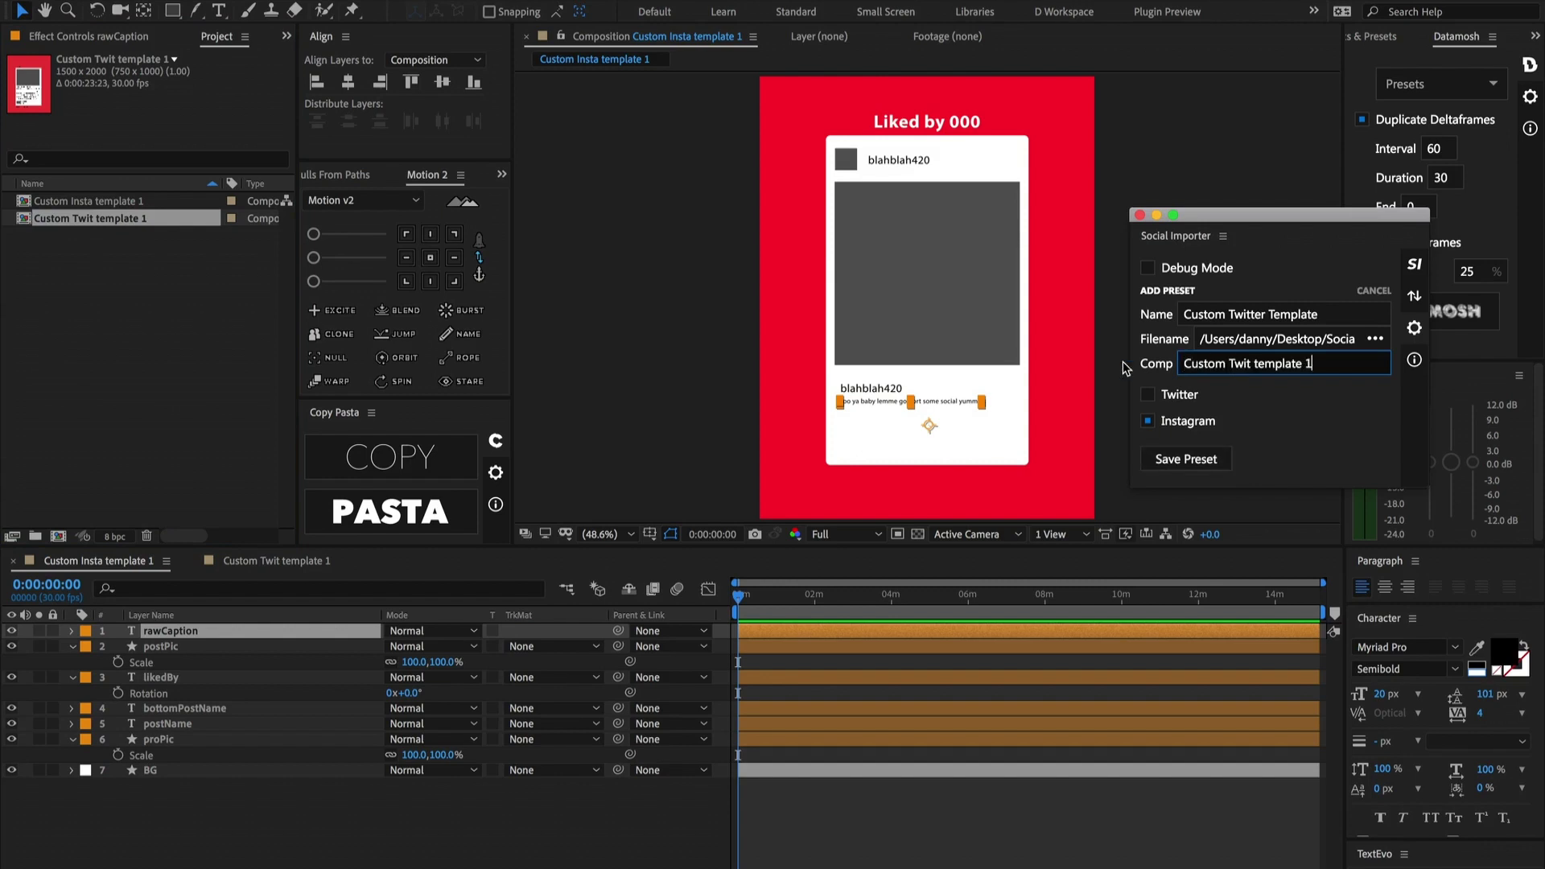
{"action": "left_click", "coordinate": [1149, 396]}
{"action": "left_click", "coordinate": [1149, 421]}
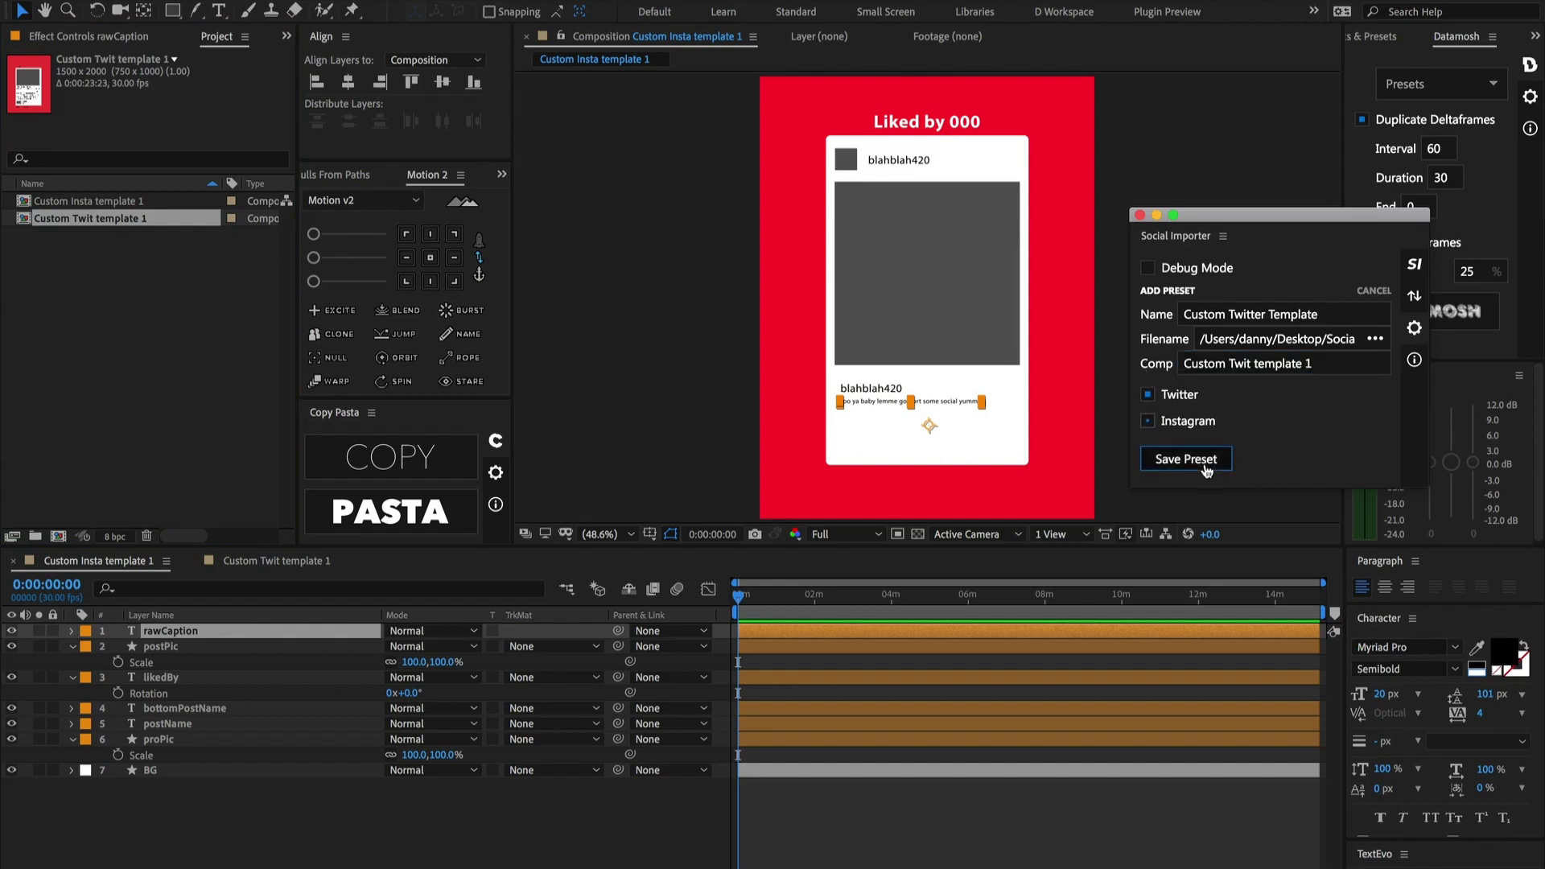
{"action": "left_click", "coordinate": [1207, 466]}
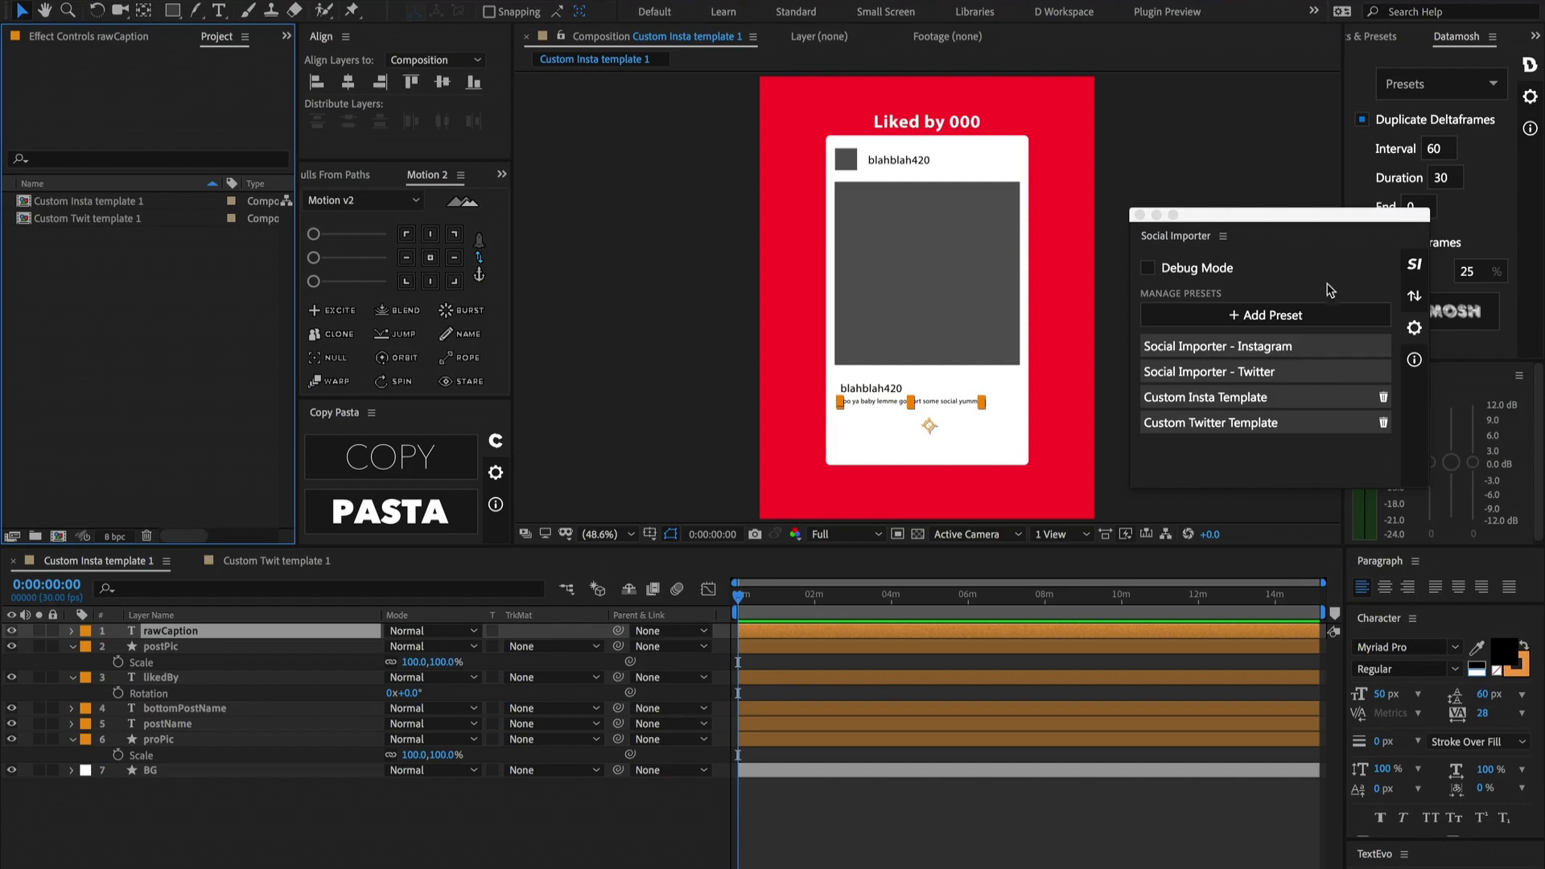
Step: Create a new composition named test with the default settings
{"action": "key", "text": "ctrl+n"}
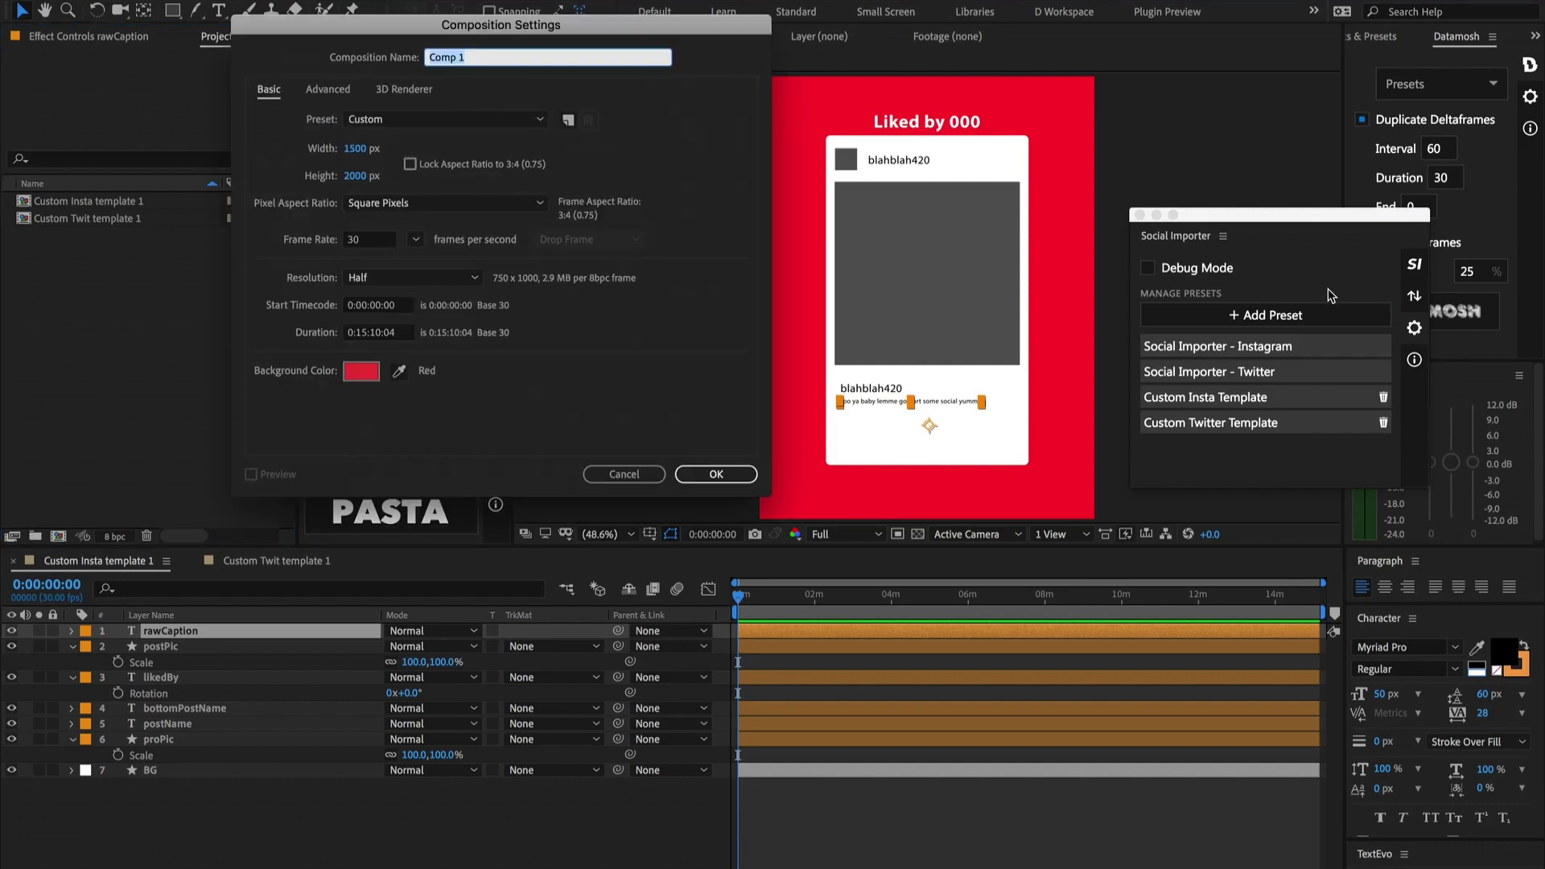
{"action": "type", "text": "test"}
{"action": "key", "text": "Return"}
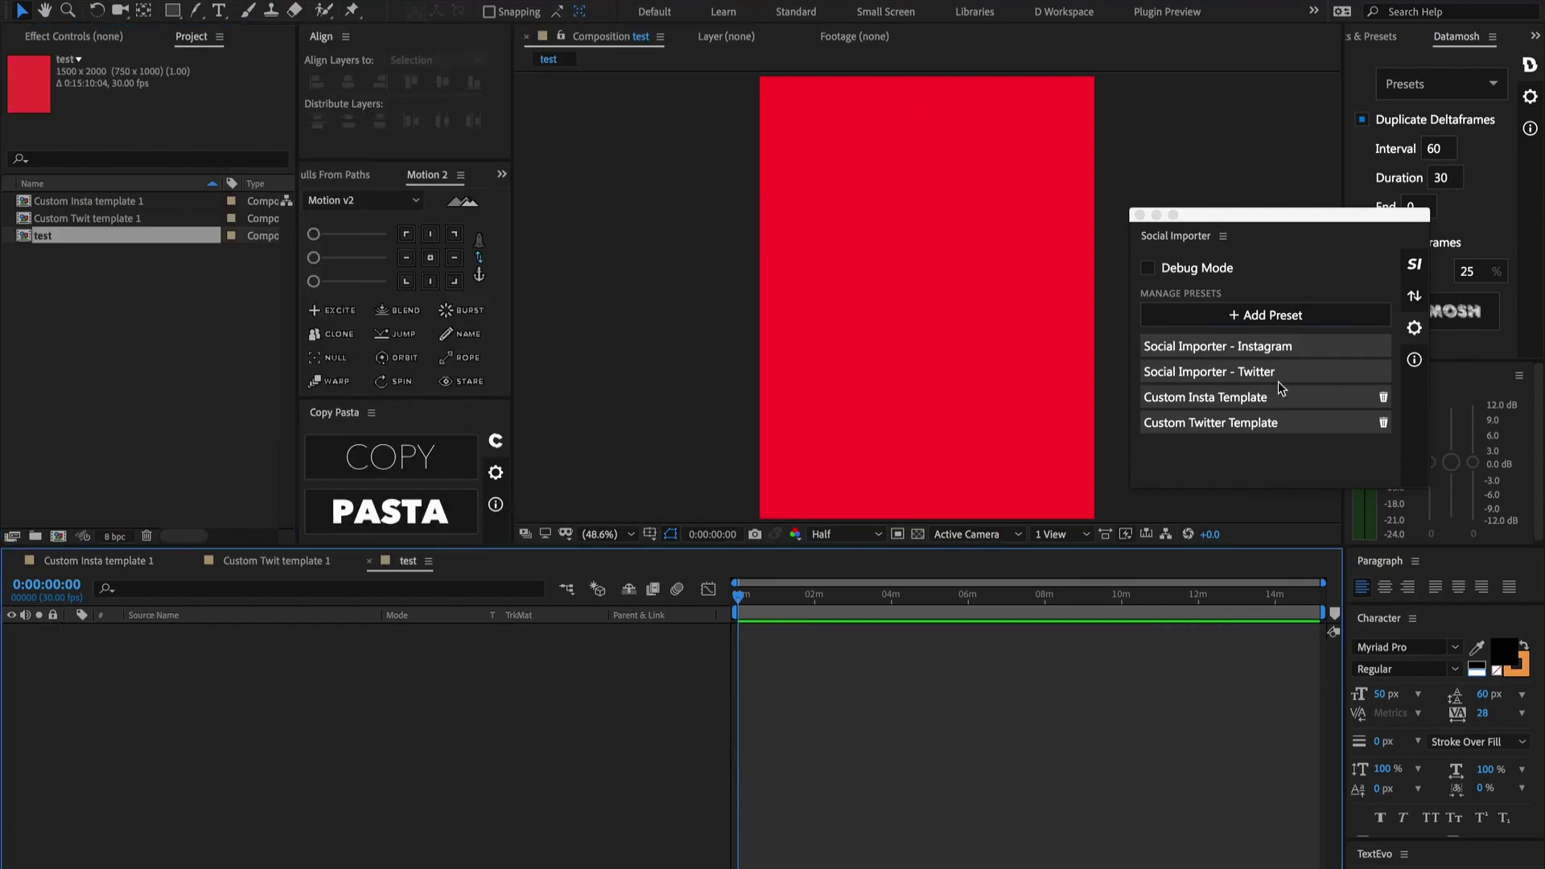
Step: Import 1 Instagram post by username plugin_play into the test composition using the Custom Insta Template preset
{"action": "left_click", "coordinate": [1418, 269]}
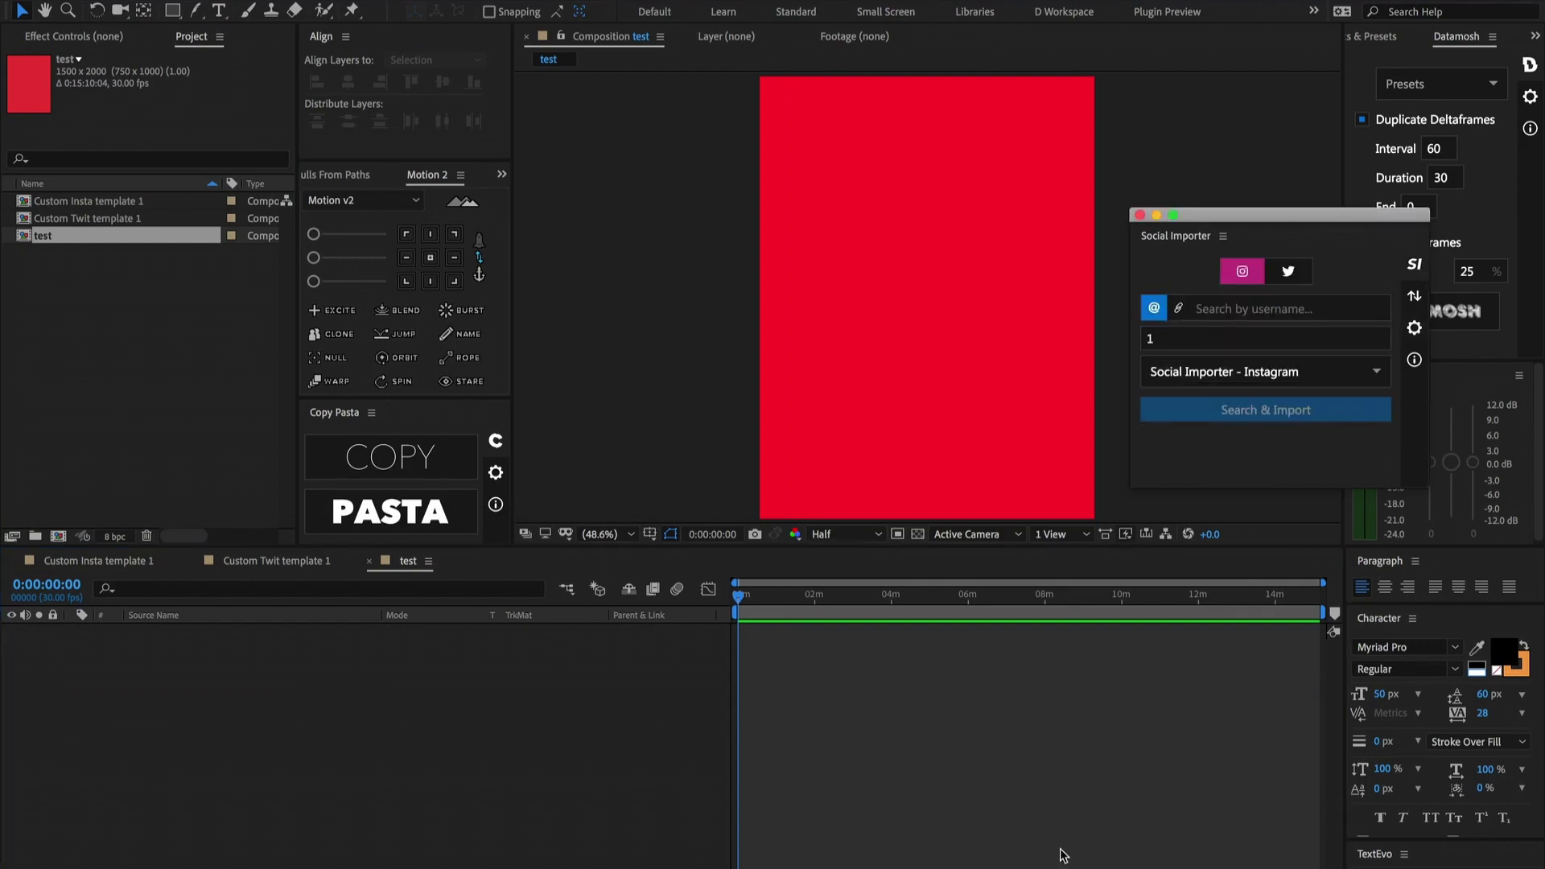
{"action": "left_click", "coordinate": [1246, 309]}
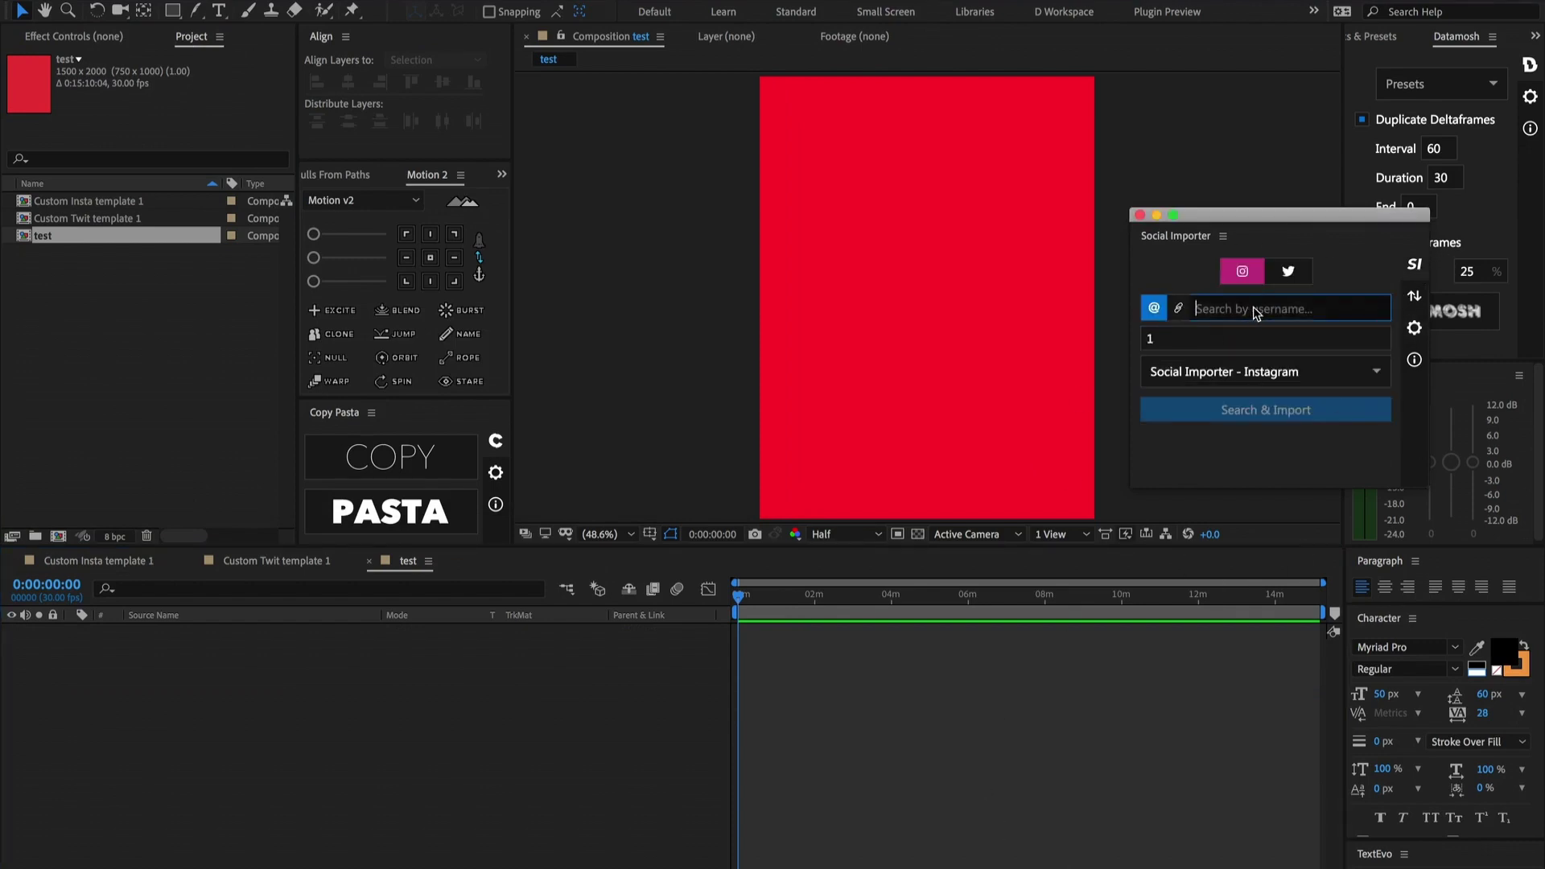
{"action": "type", "text": "pl"}
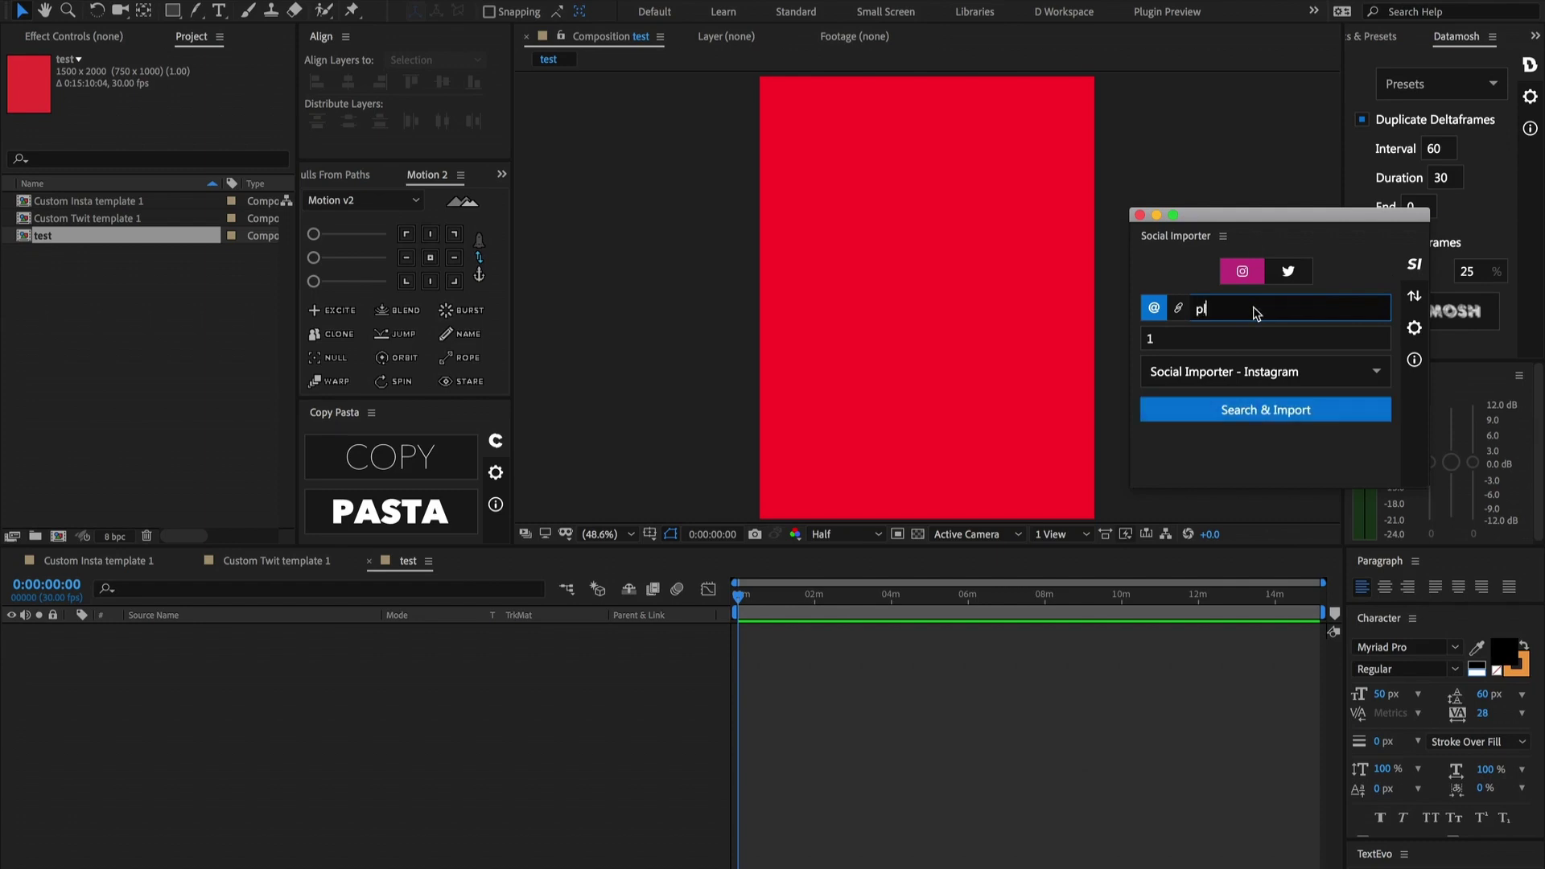
{"action": "type", "text": "ugin_play"}
{"action": "left_click", "coordinate": [1261, 341]}
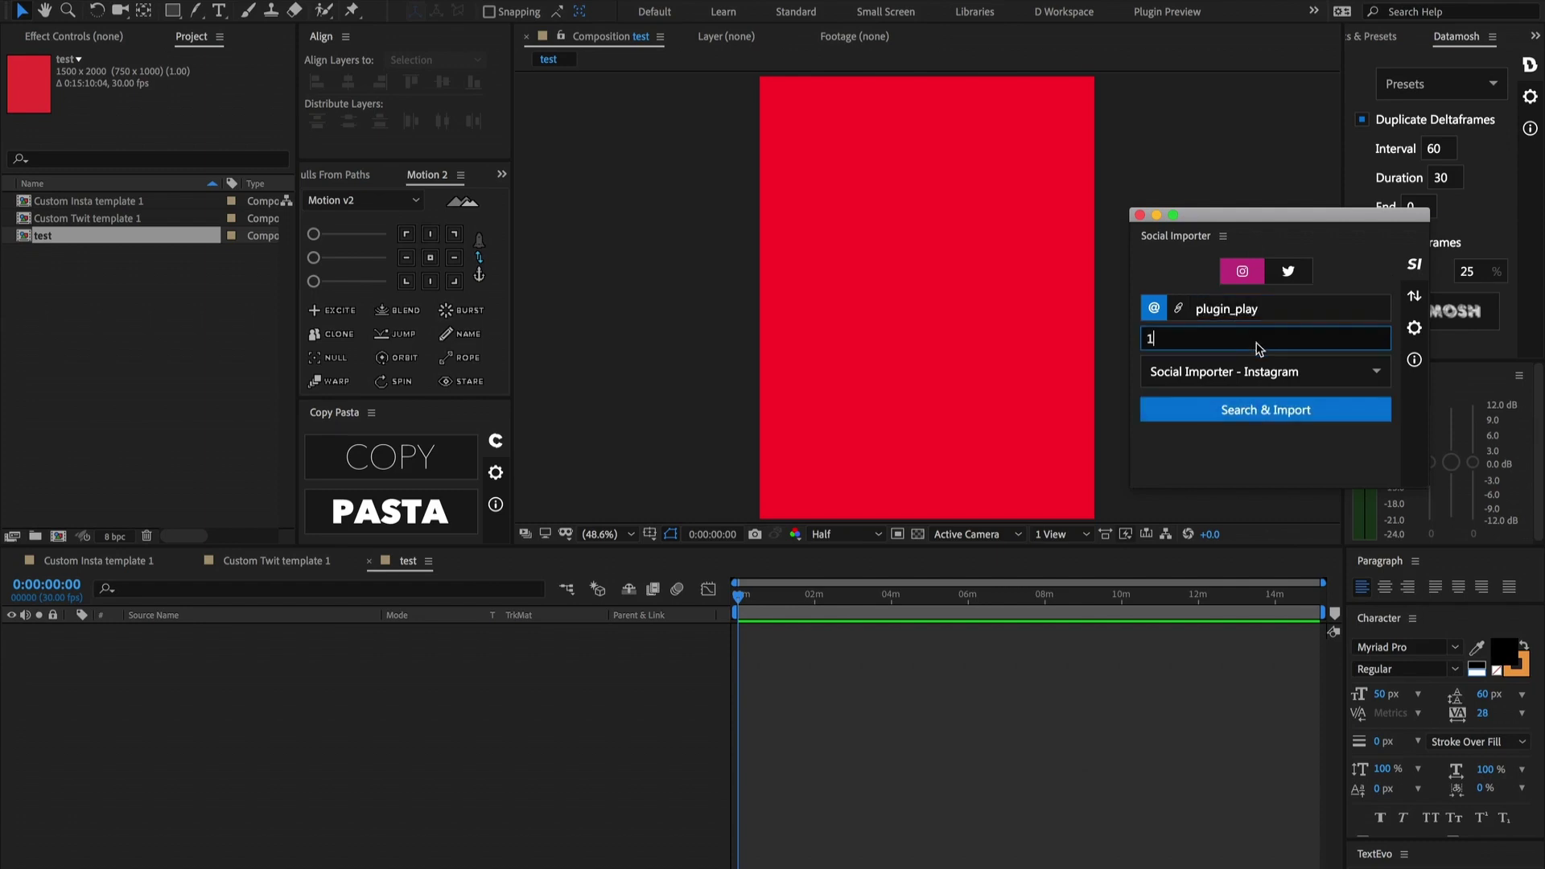
{"action": "left_click", "coordinate": [1247, 372]}
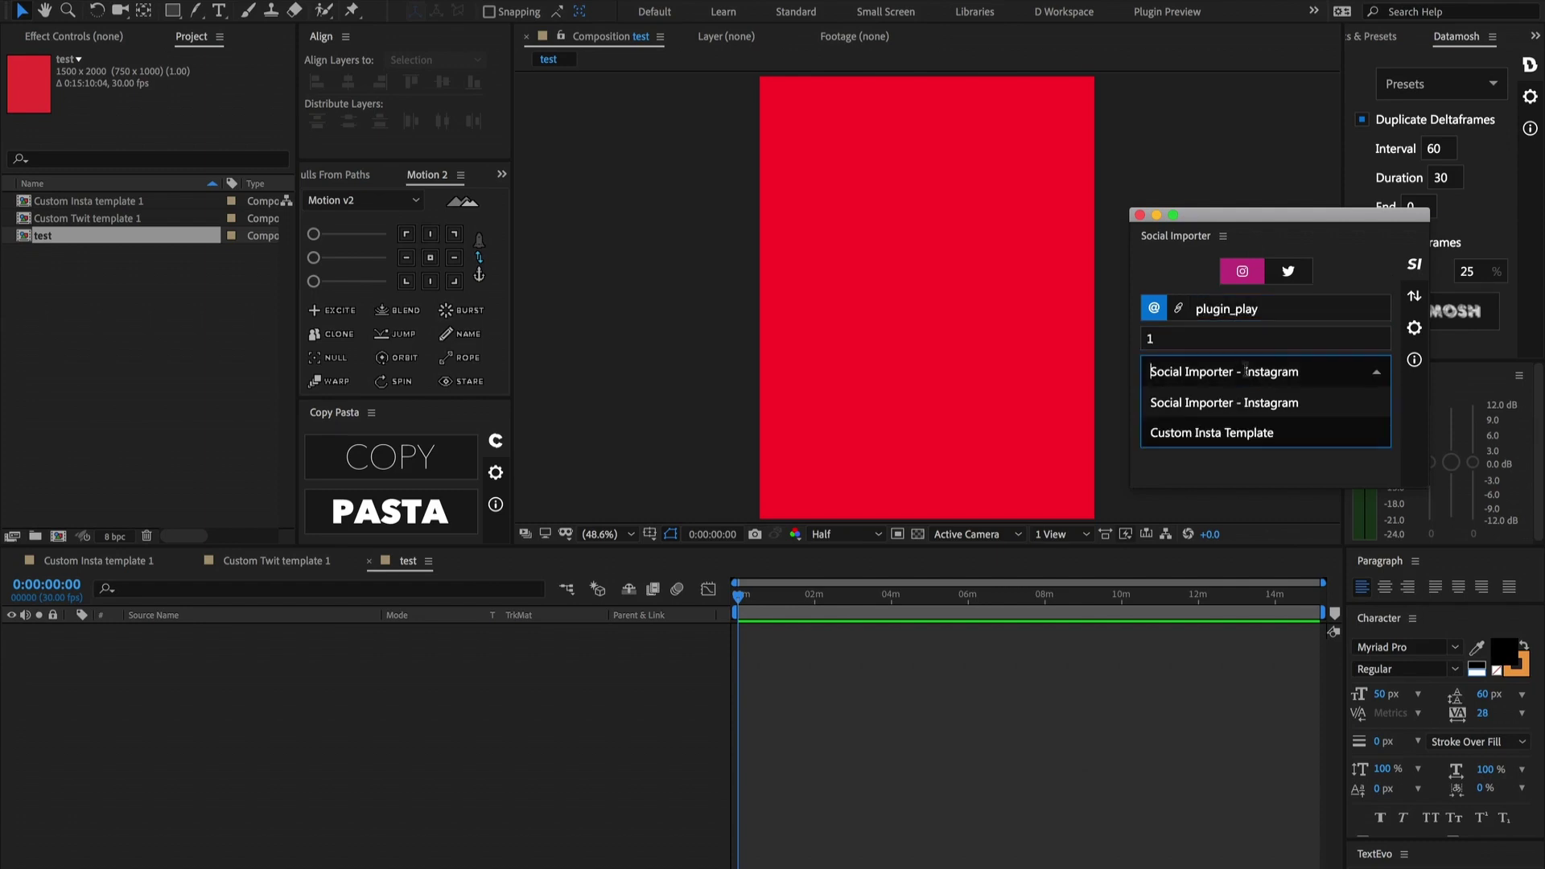
{"action": "left_click", "coordinate": [1230, 435]}
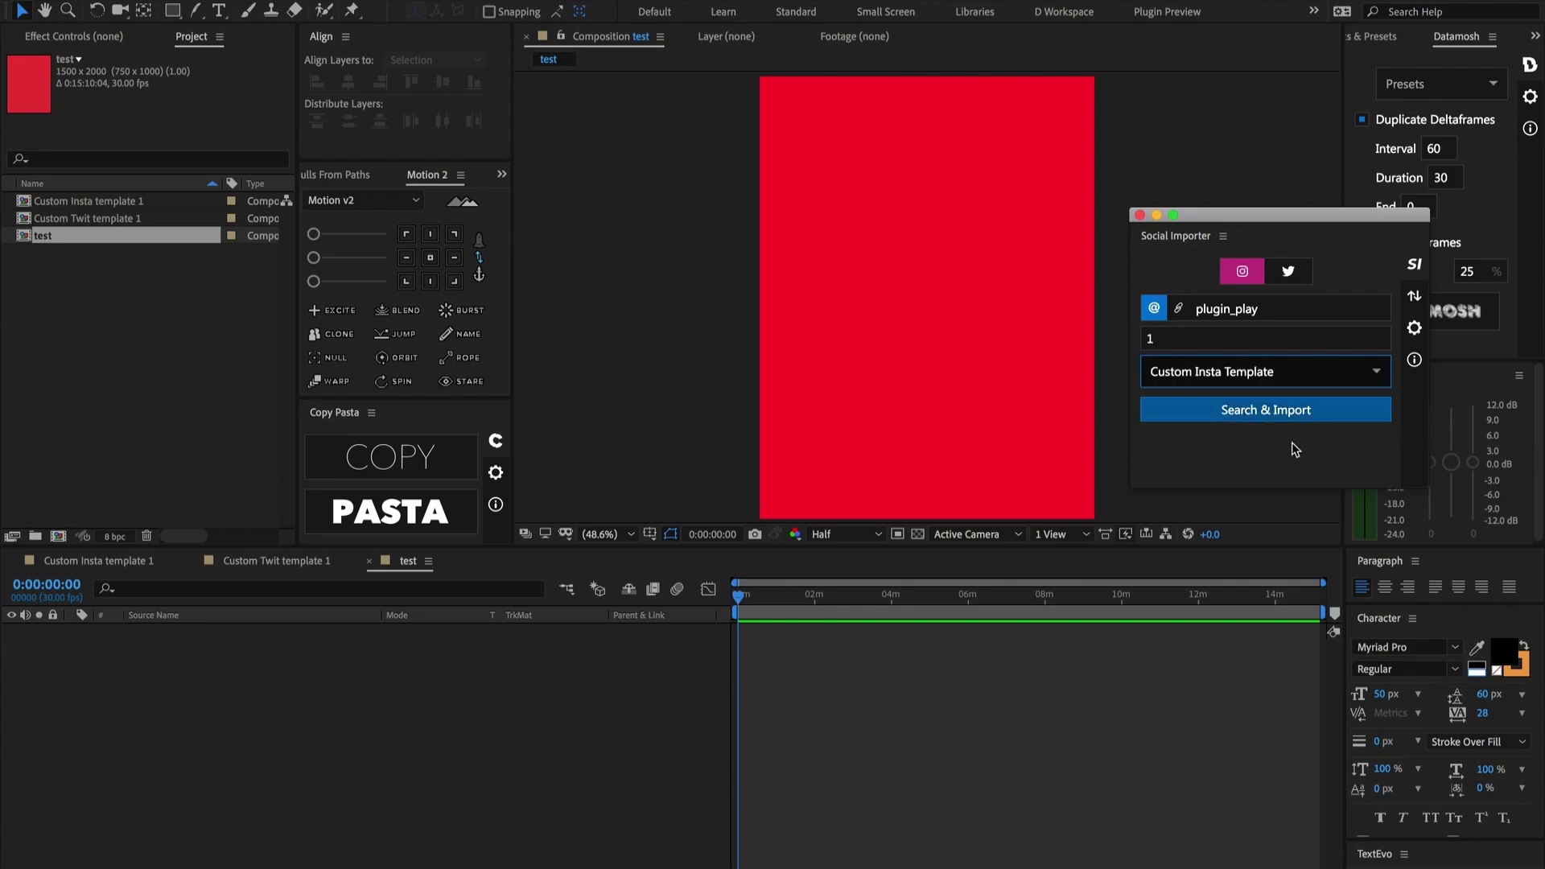
{"action": "left_click", "coordinate": [885, 707]}
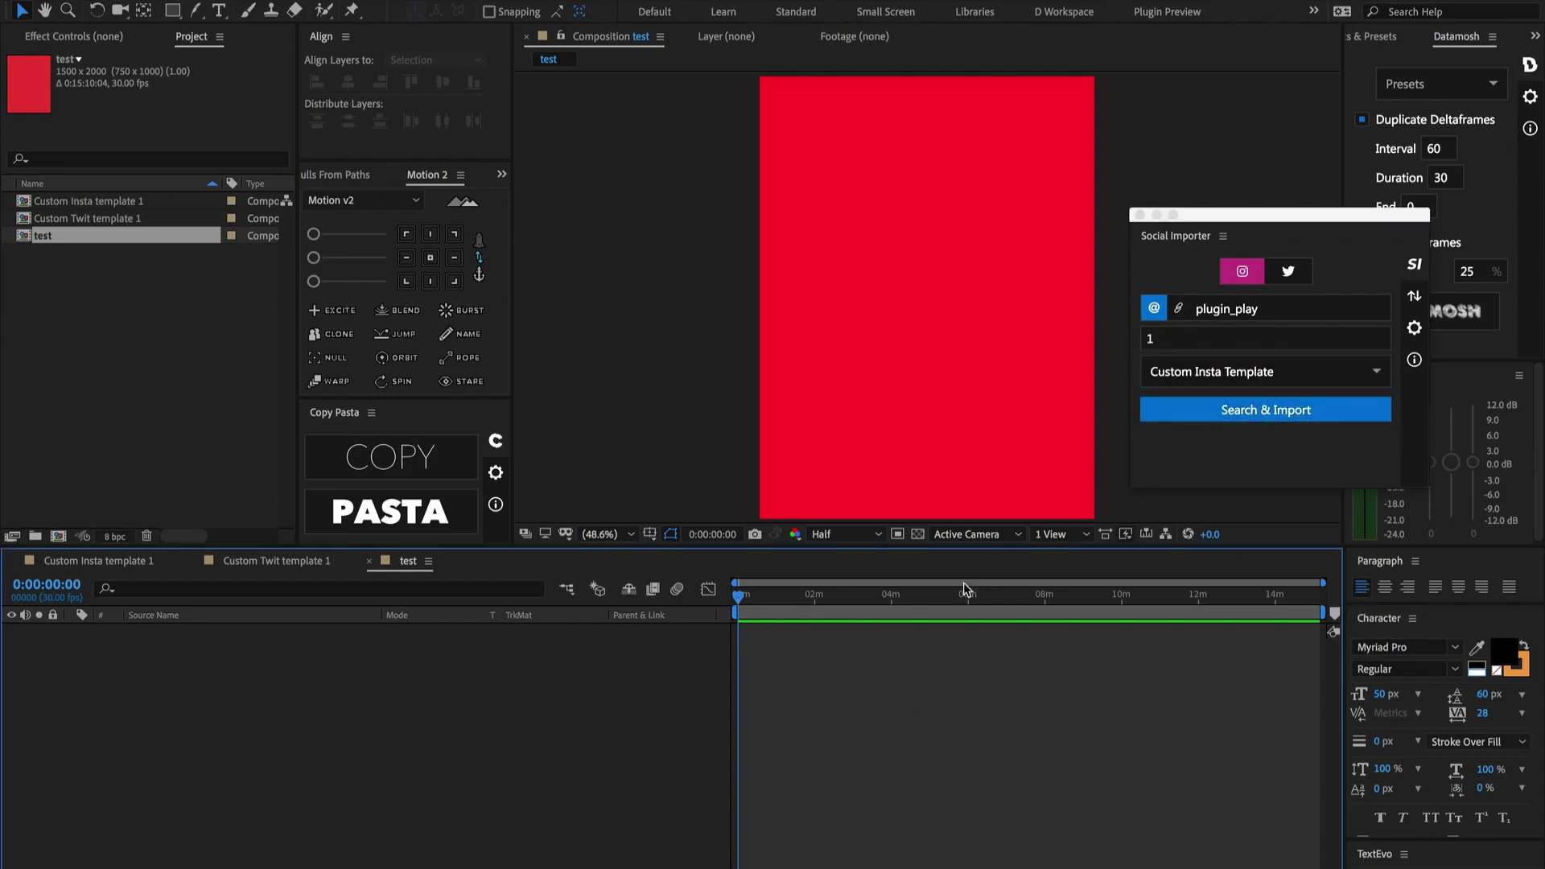
{"action": "left_click", "coordinate": [1252, 411]}
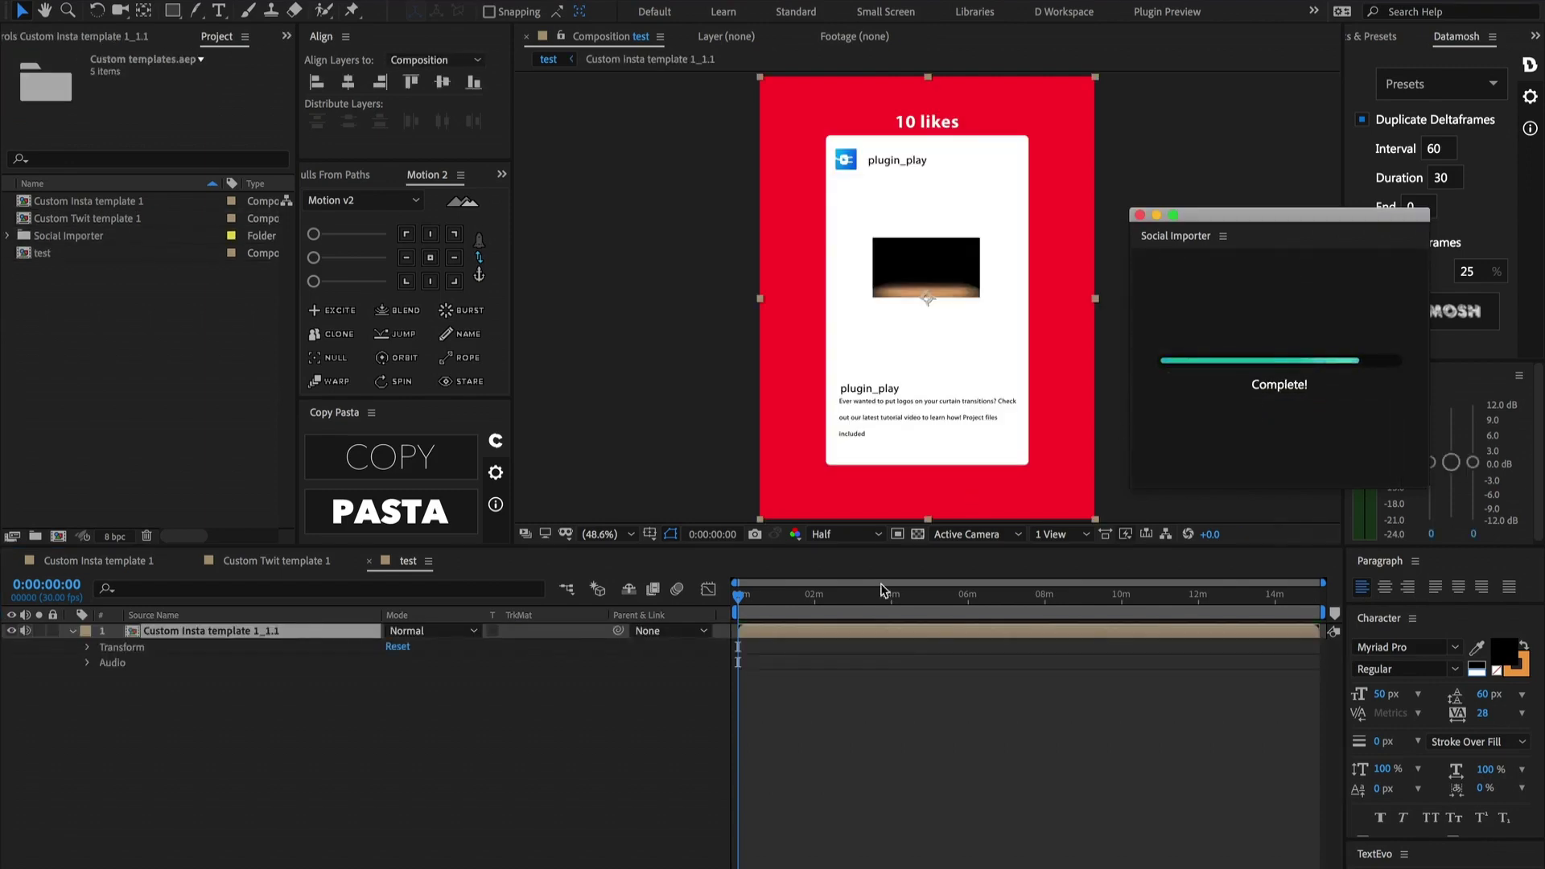
Step: In the imported Instagram composition, shift the post picture right and slightly down, and move the profile picture past the card's left edge
{"action": "double_click", "coordinate": [759, 632]}
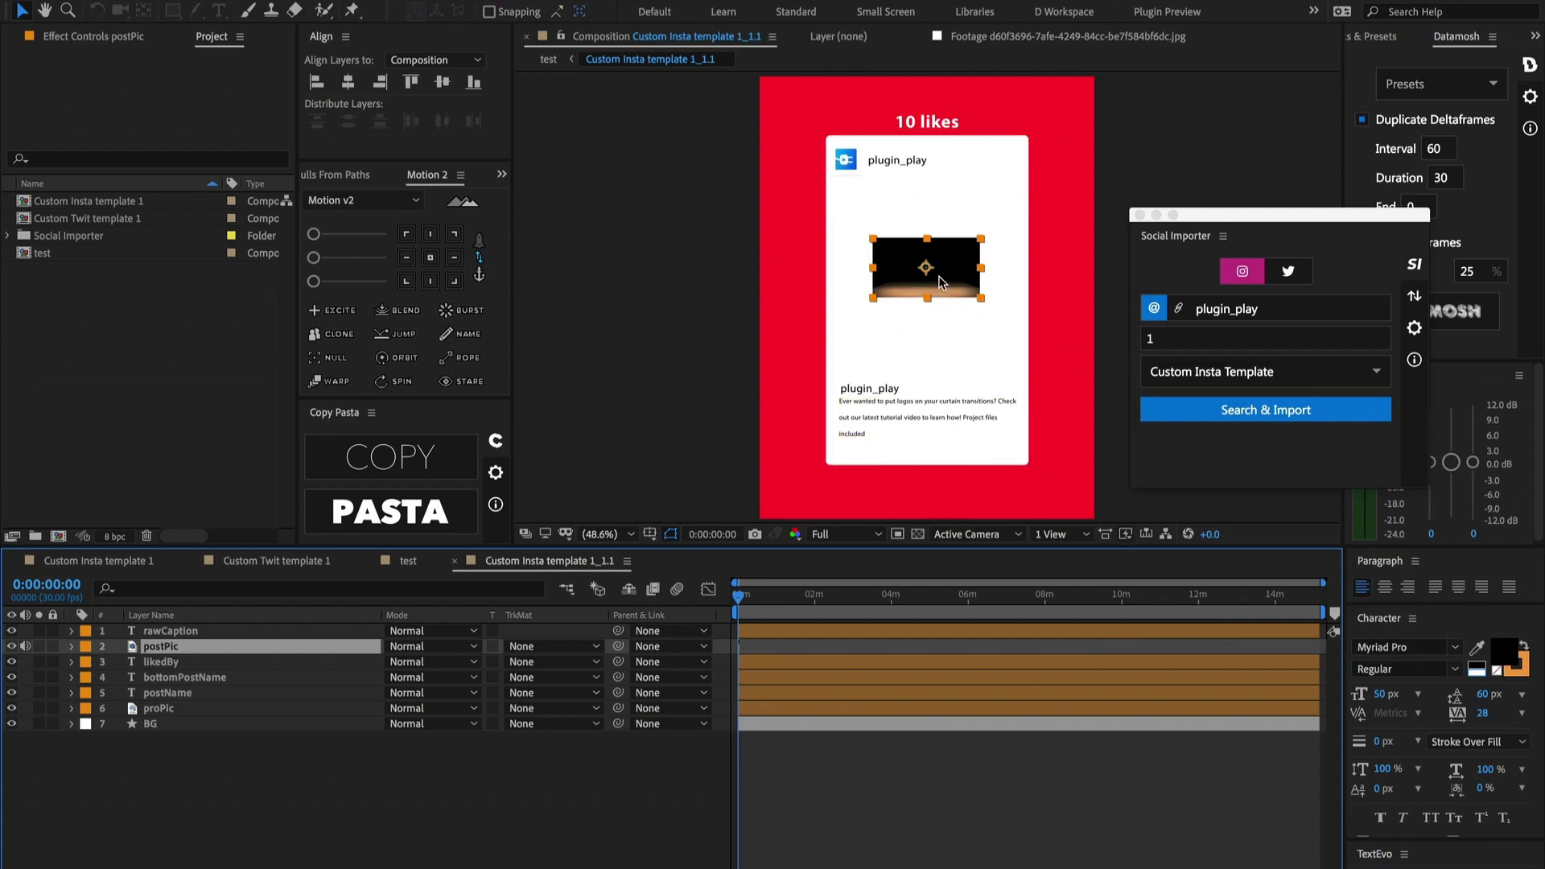
{"action": "left_click_drag", "start_coordinate": [939, 281], "coordinate": [971, 292]}
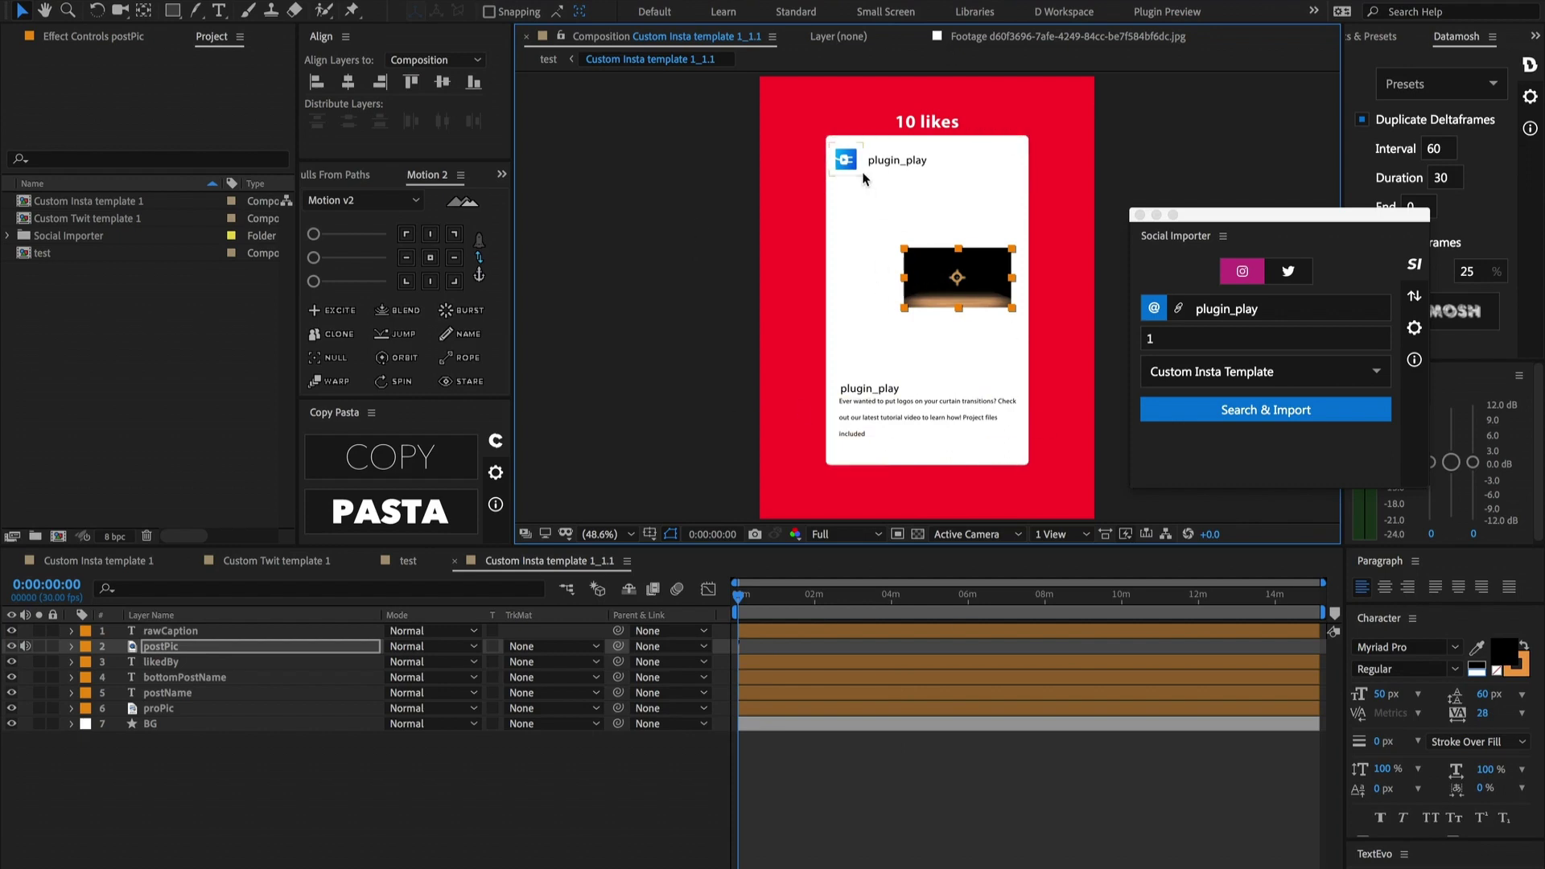
{"action": "left_click_drag", "start_coordinate": [851, 167], "coordinate": [817, 168]}
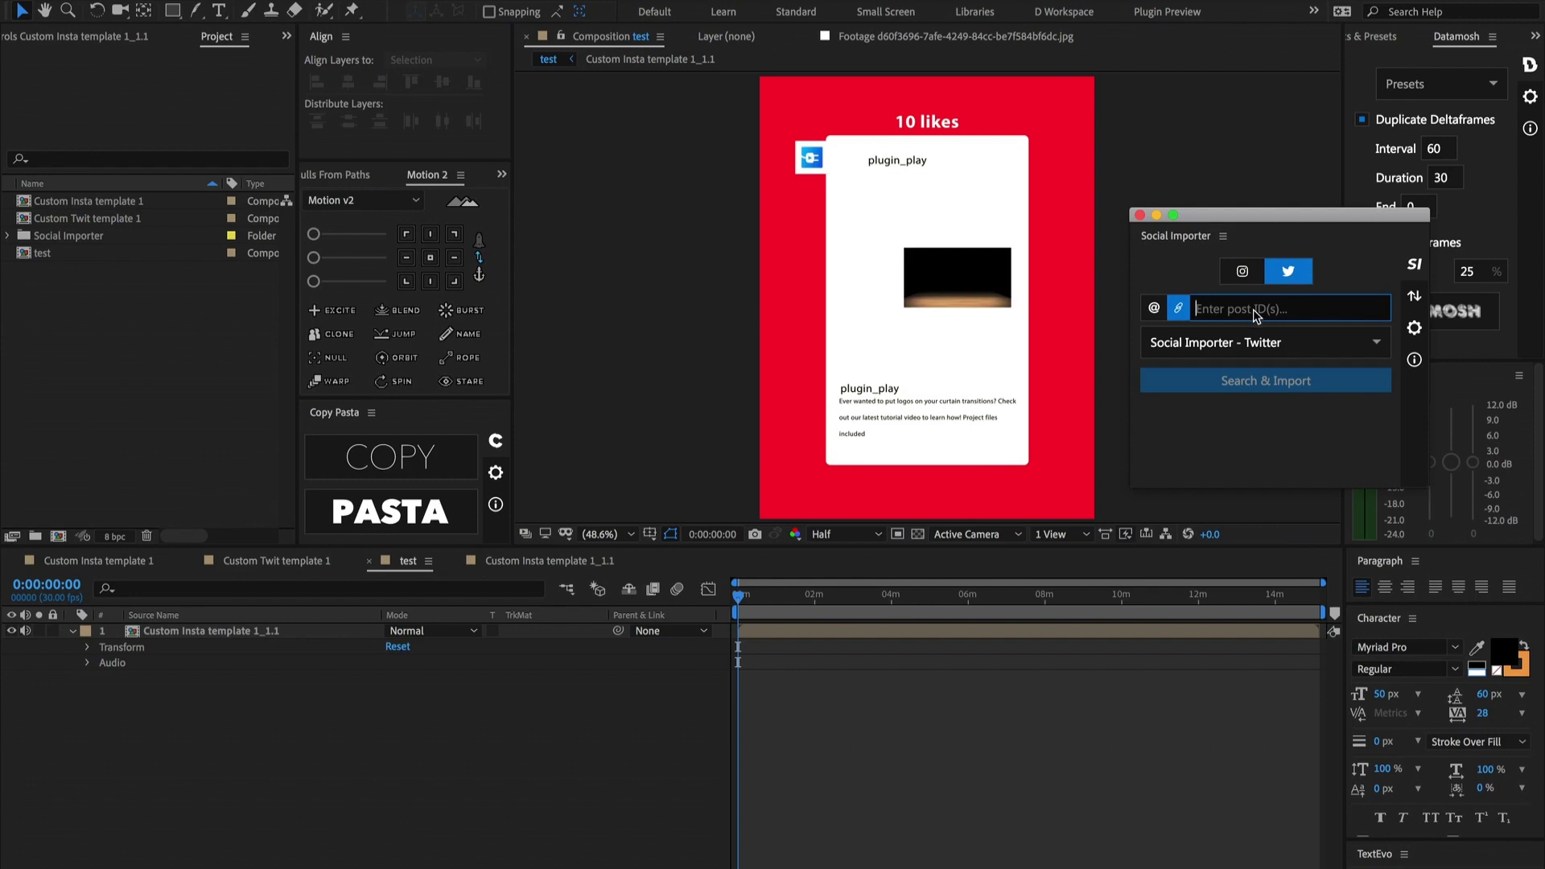
Step: Import the SchoolOfMotion tweet by its copied link using the Custom Twitter Template preset, and hide the Instagram layer in the test composition
{"action": "key", "text": "super+v"}
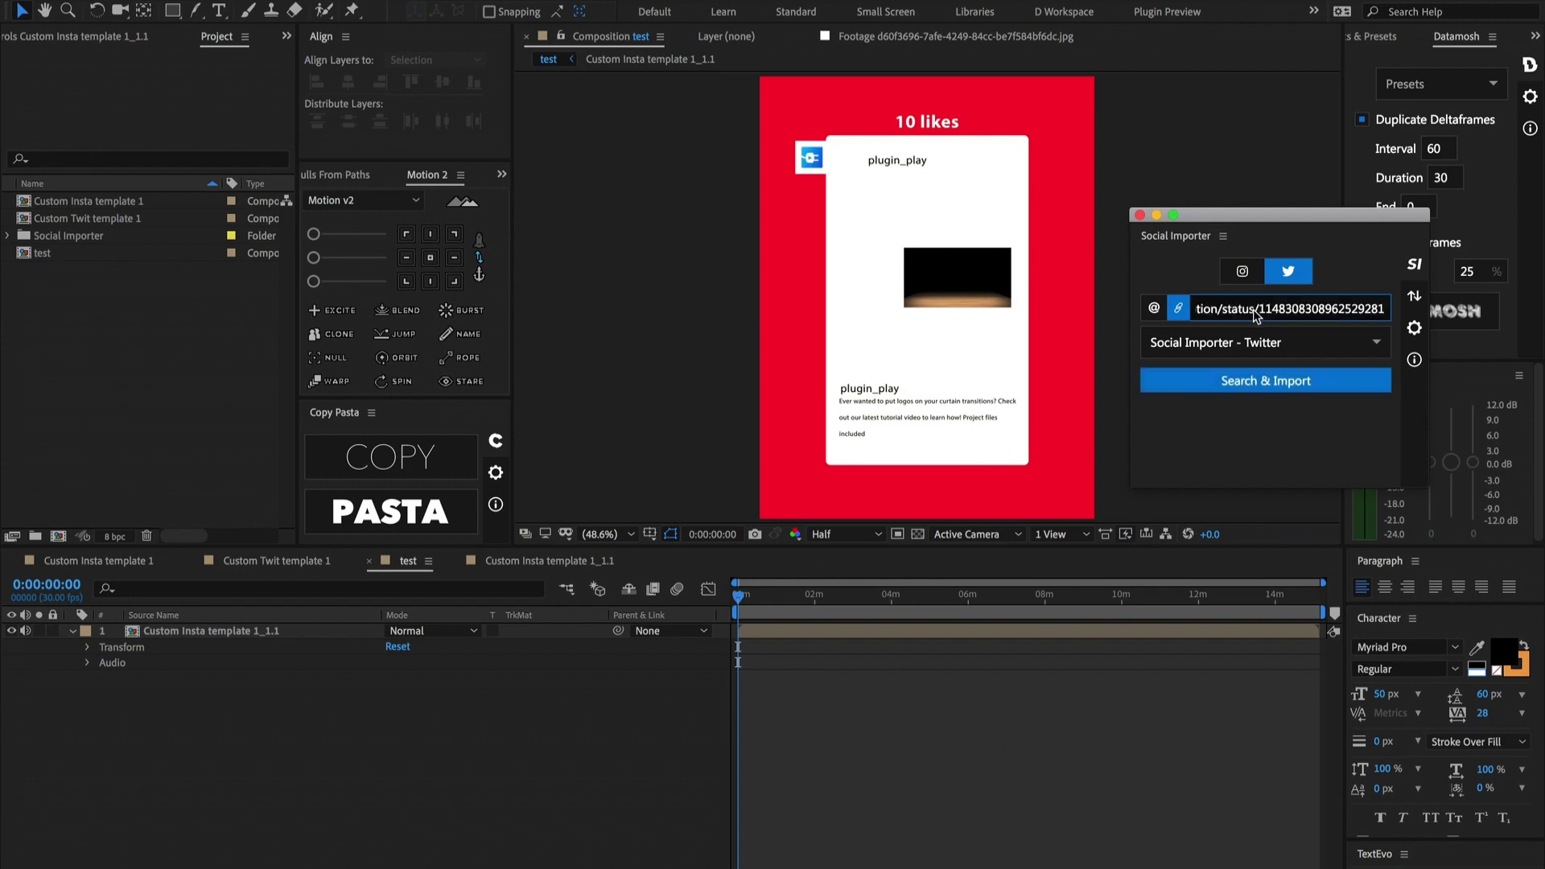
{"action": "left_click", "coordinate": [1285, 352]}
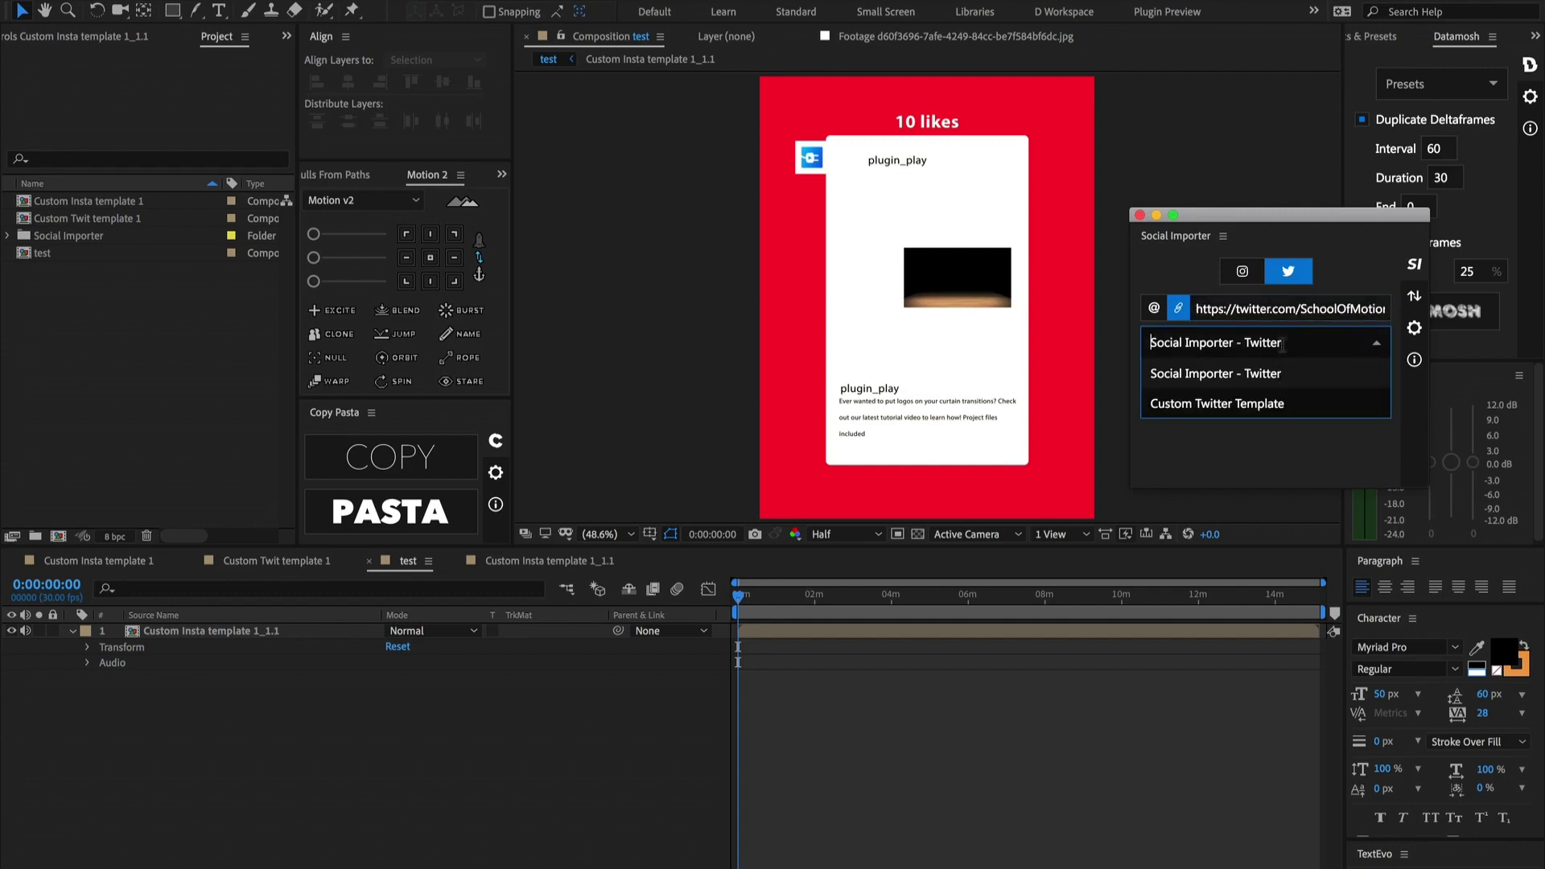
{"action": "left_click", "coordinate": [1238, 411]}
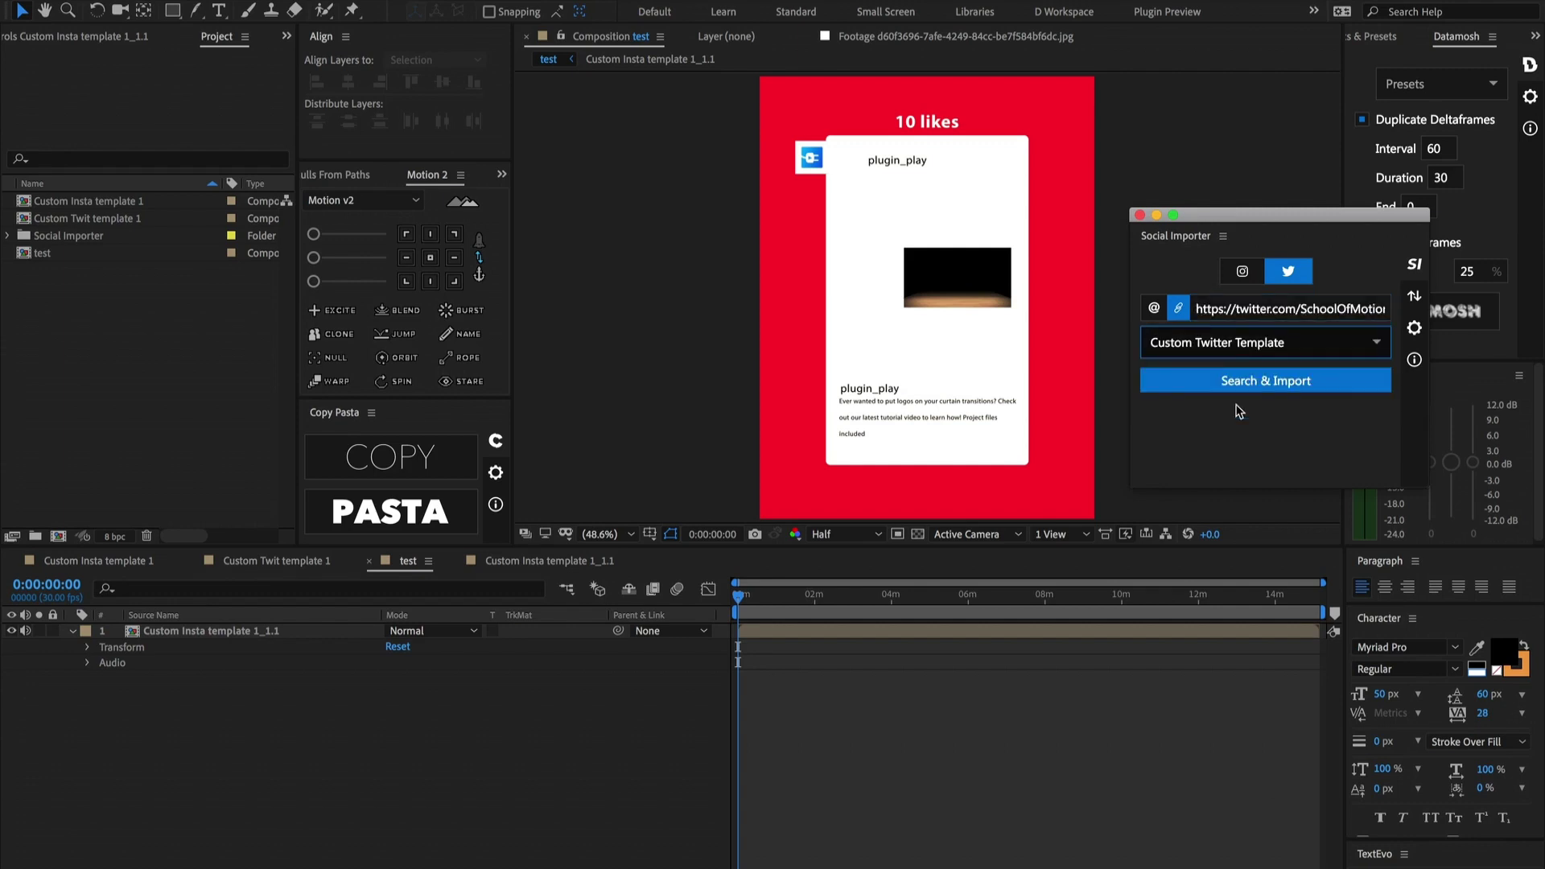
{"action": "left_click", "coordinate": [860, 683]}
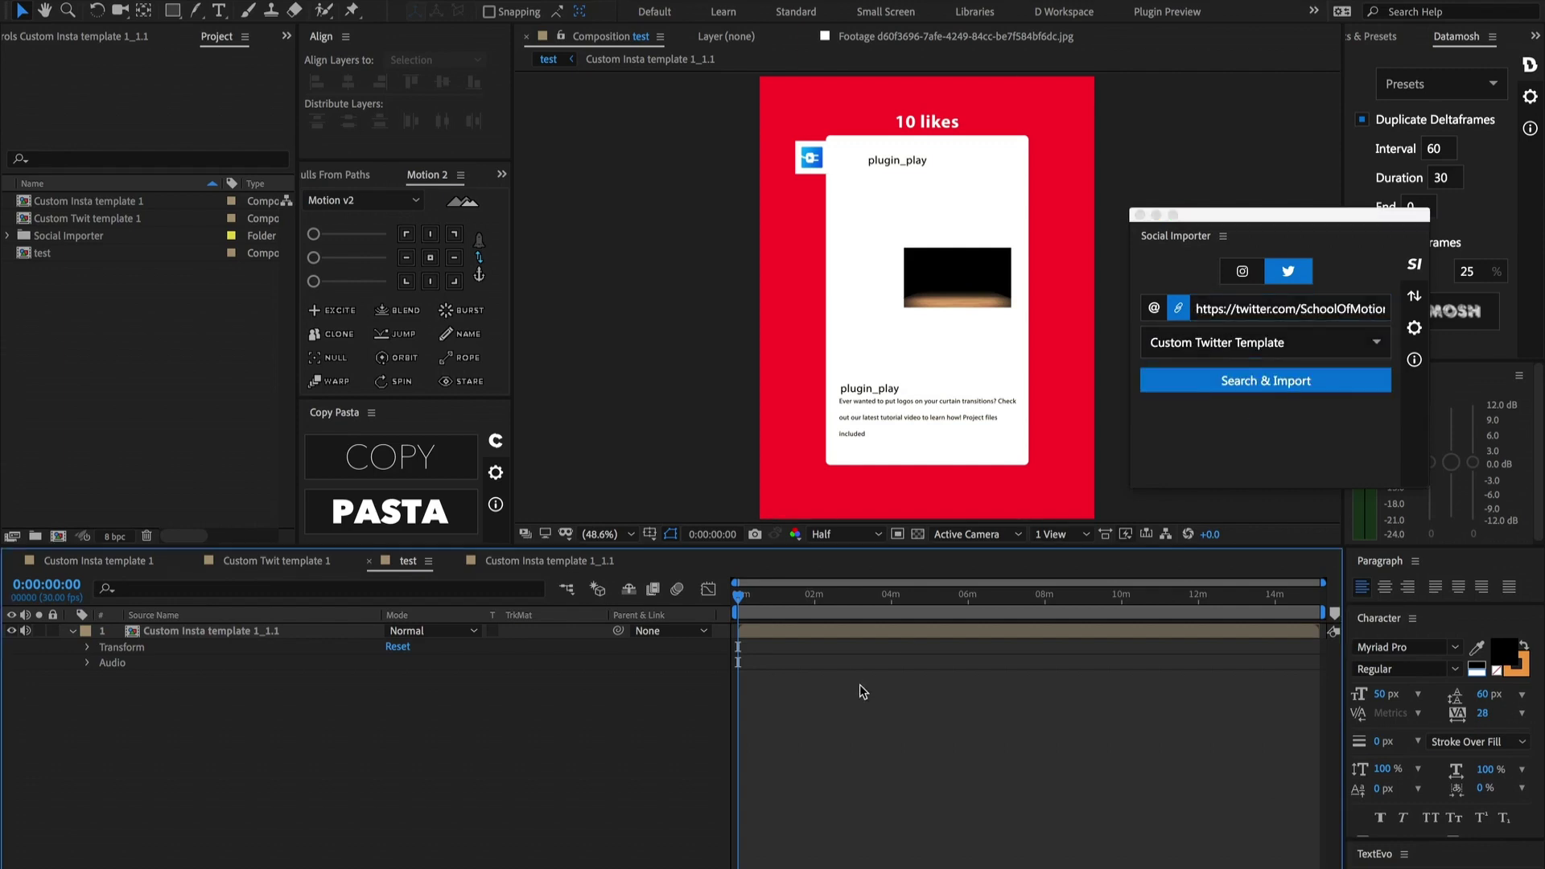
{"action": "left_click", "coordinate": [1245, 387]}
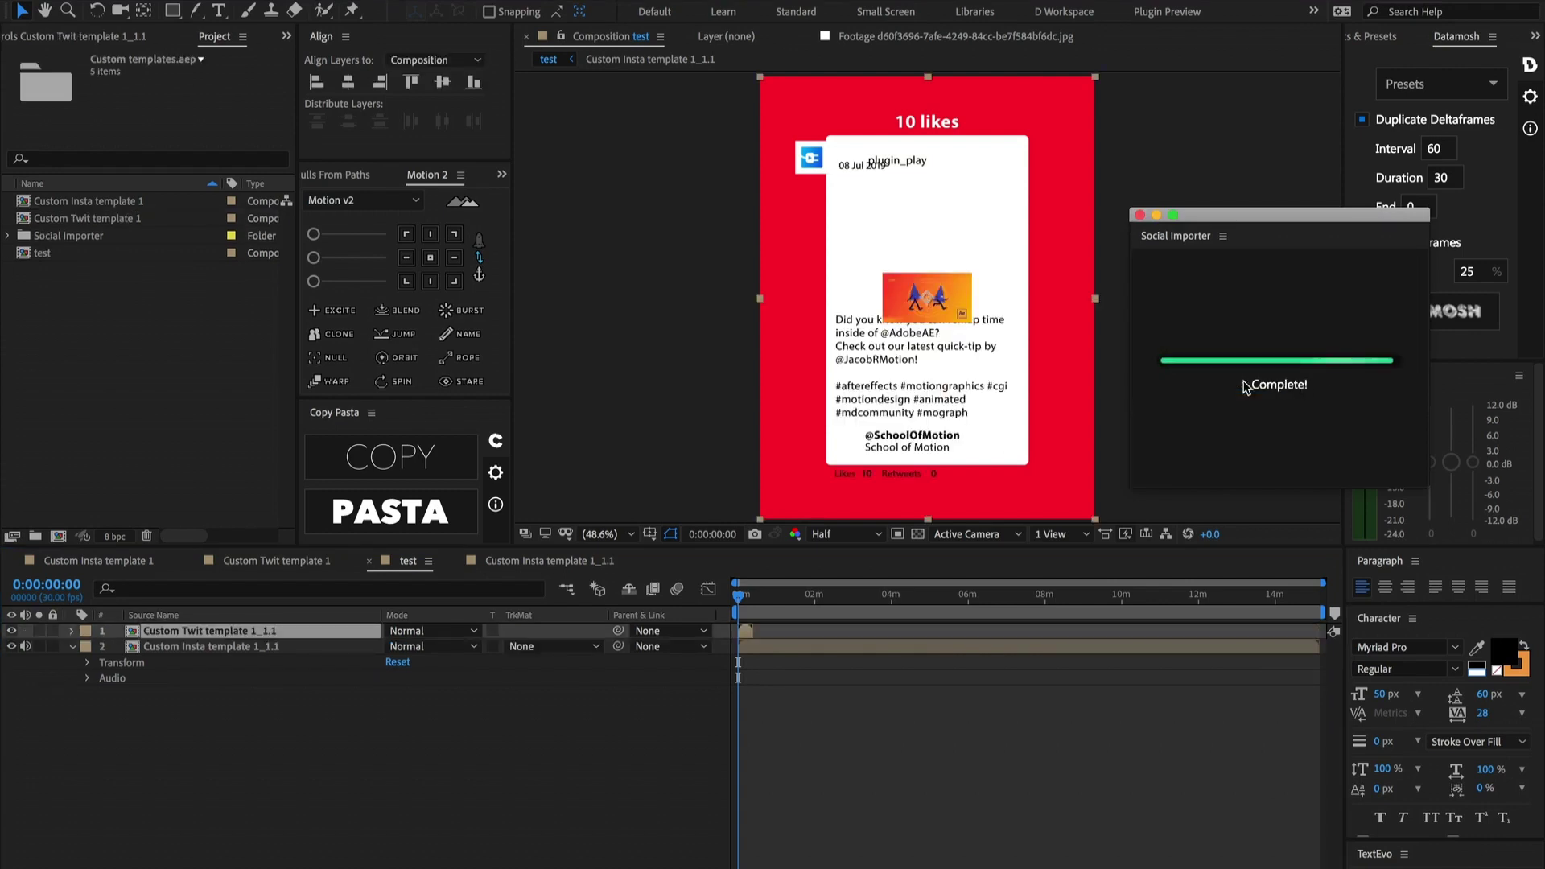
{"action": "left_click", "coordinate": [11, 646]}
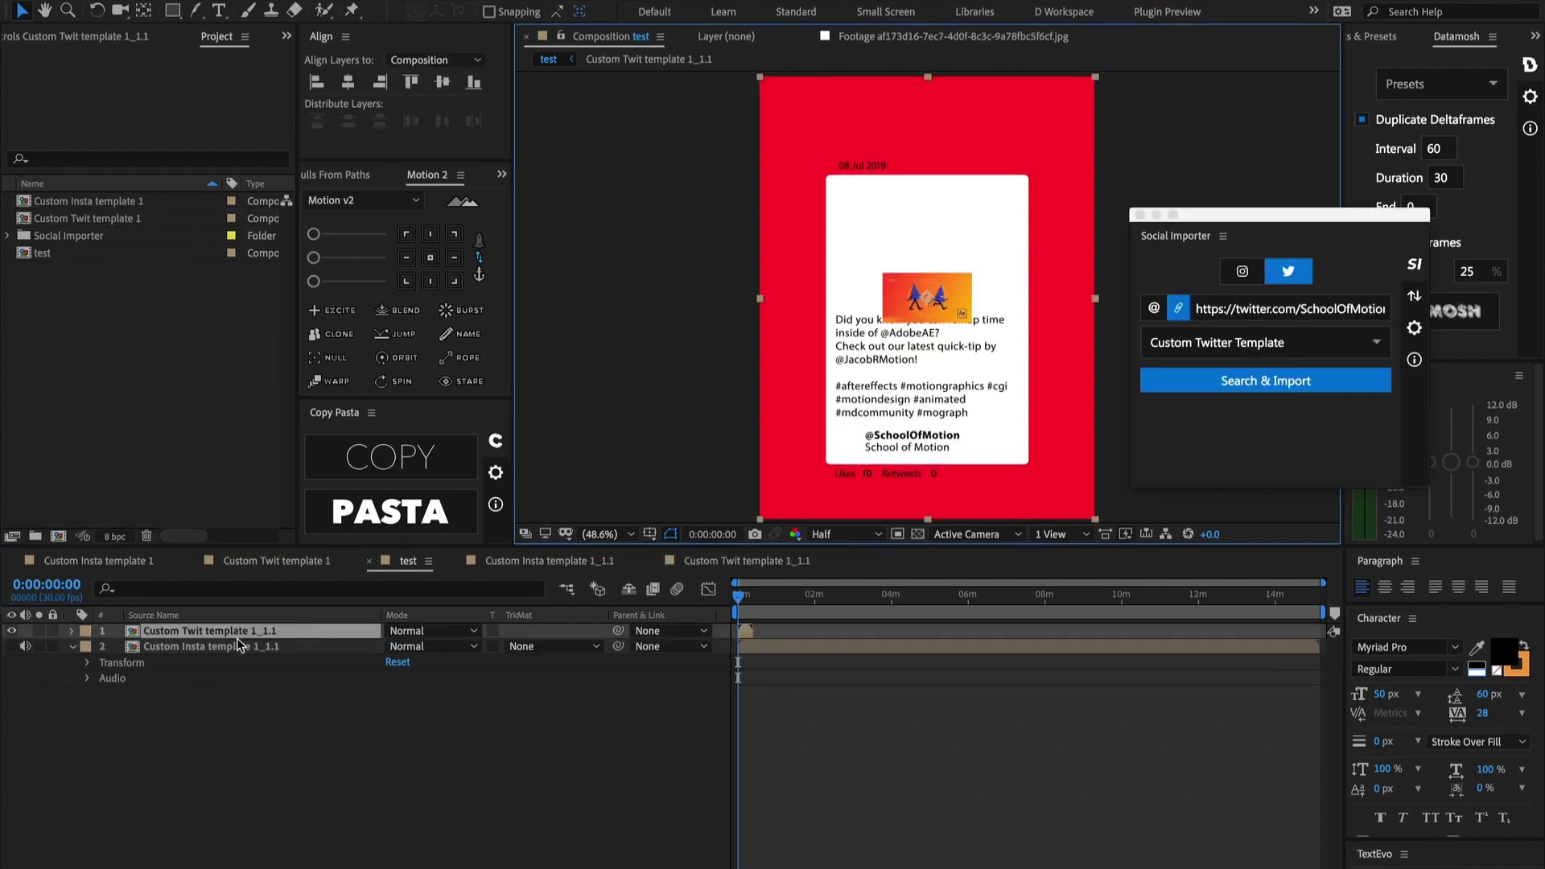
Step: In the imported tweet's composition, move the post picture up clear of the text and shift the tweet text to the right
{"action": "double_click", "coordinate": [242, 635]}
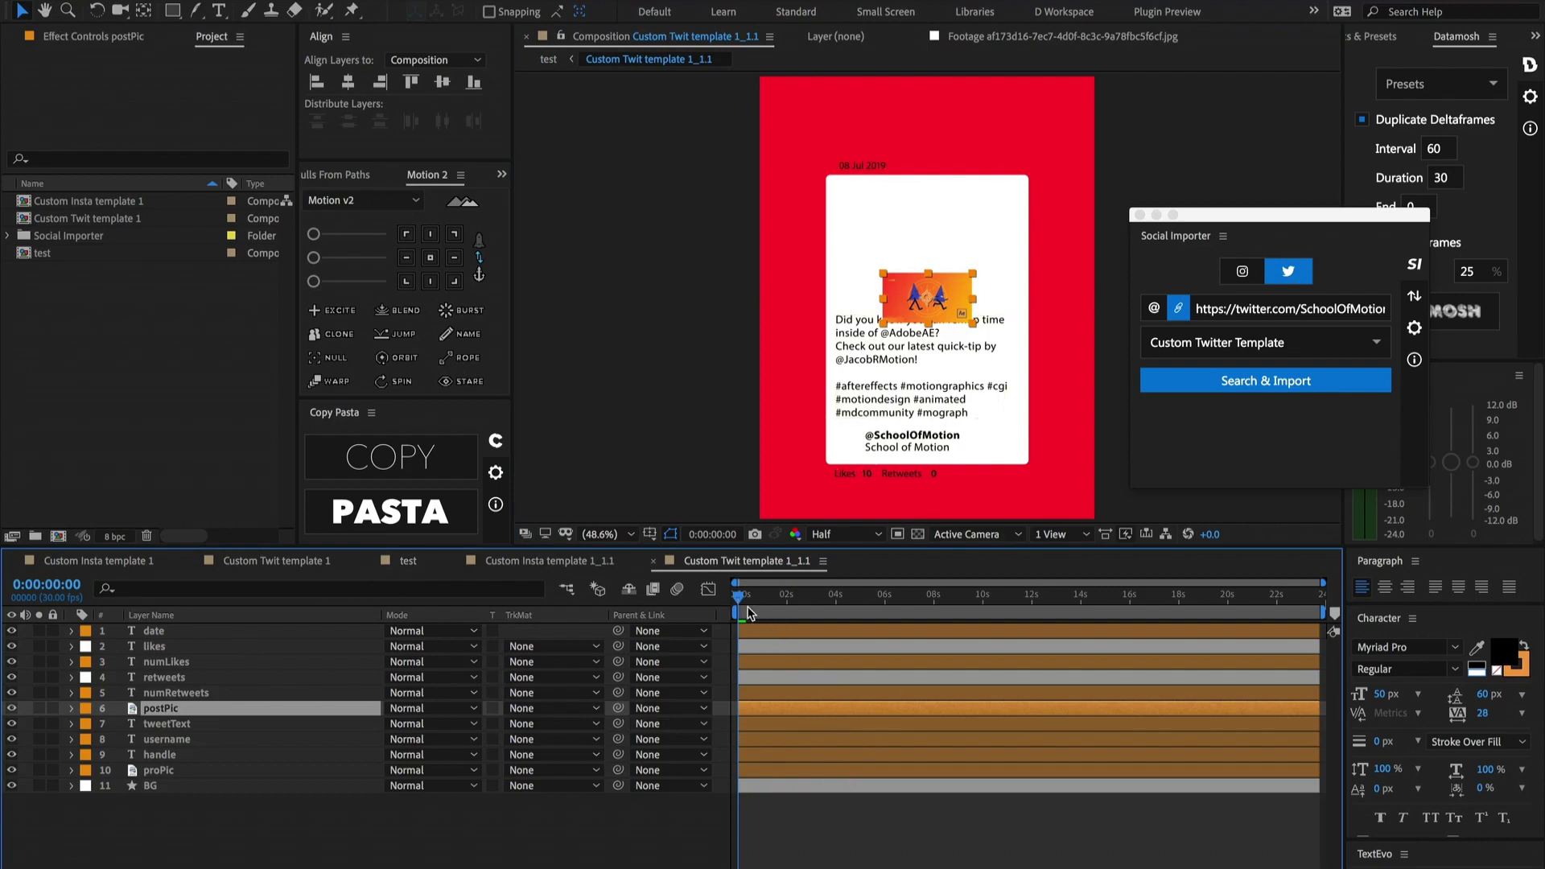
{"action": "left_click_drag", "start_coordinate": [933, 299], "coordinate": [958, 247]}
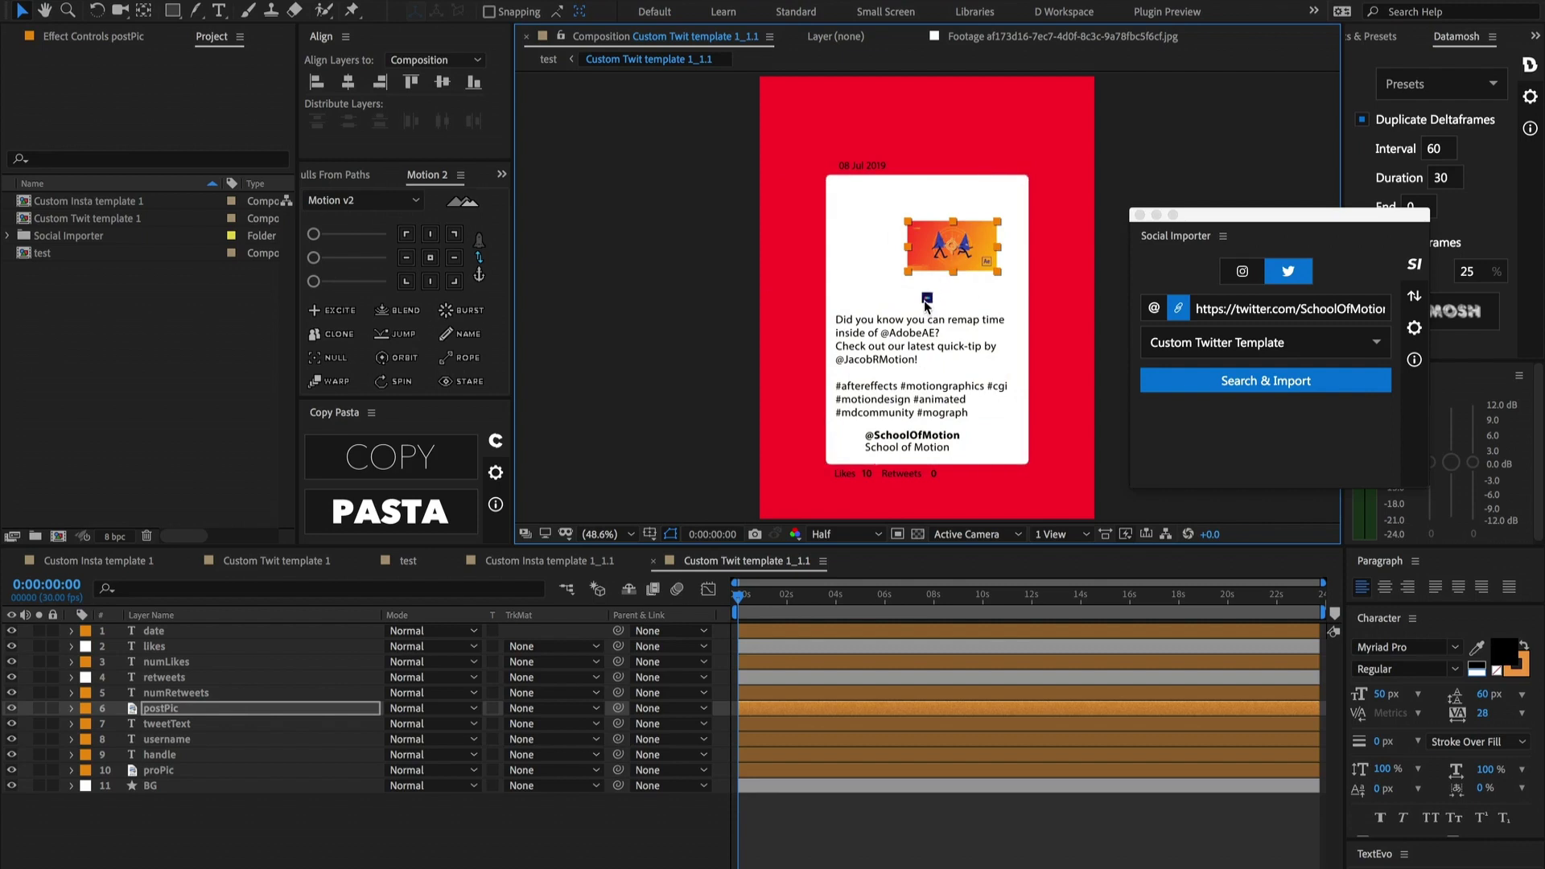
{"action": "mouse_move", "coordinate": [908, 240]}
{"action": "left_mouse_down"}
{"action": "mouse_move", "coordinate": [861, 265]}
{"action": "mouse_move", "coordinate": [891, 257]}
{"action": "left_mouse_up"}
{"action": "left_click", "coordinate": [859, 337]}
{"action": "left_click_drag", "start_coordinate": [858, 337], "coordinate": [904, 332]}
{"action": "key", "text": "Return"}
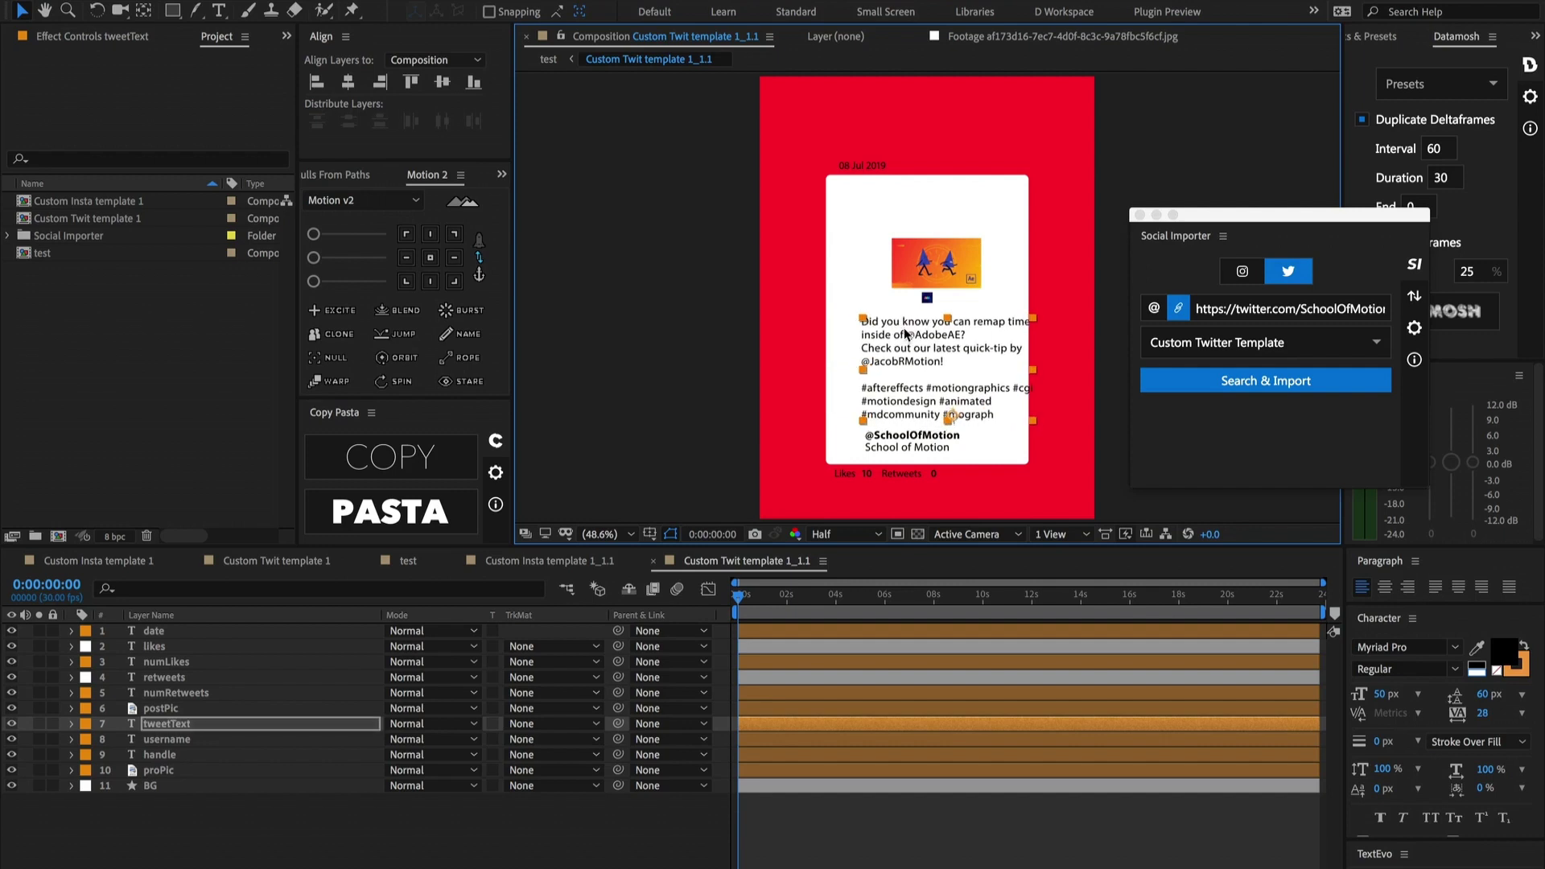